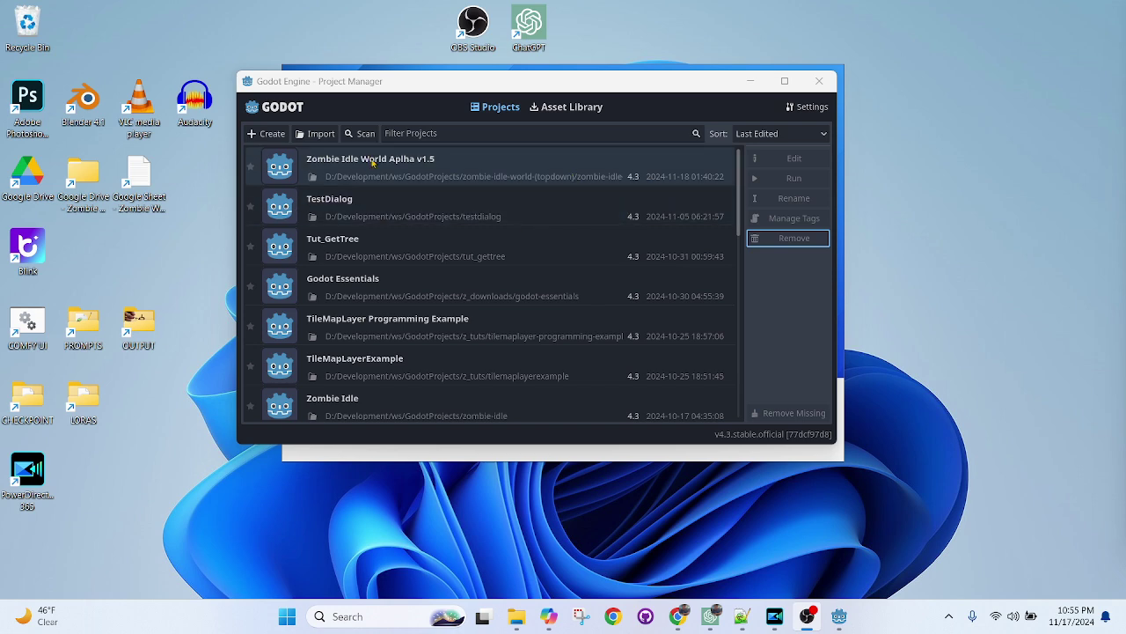
Start a new project and name it "Youtube tuts Navigation Pathfinding".
left_click(273, 134)
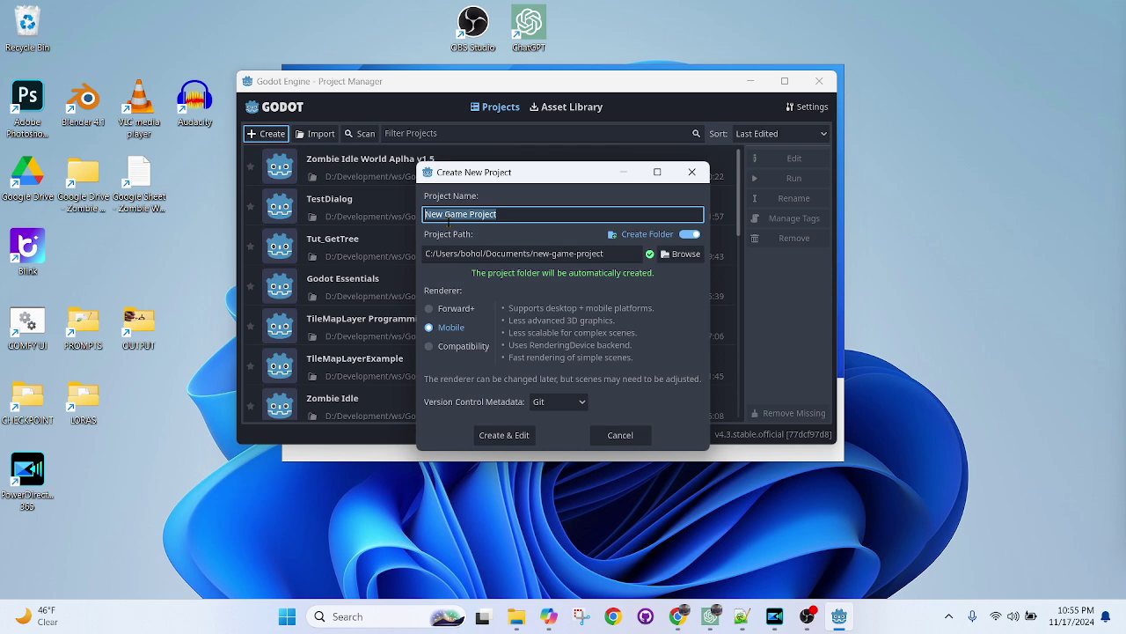
type("YOu")
key("BackSpace")
key("BackSpace")
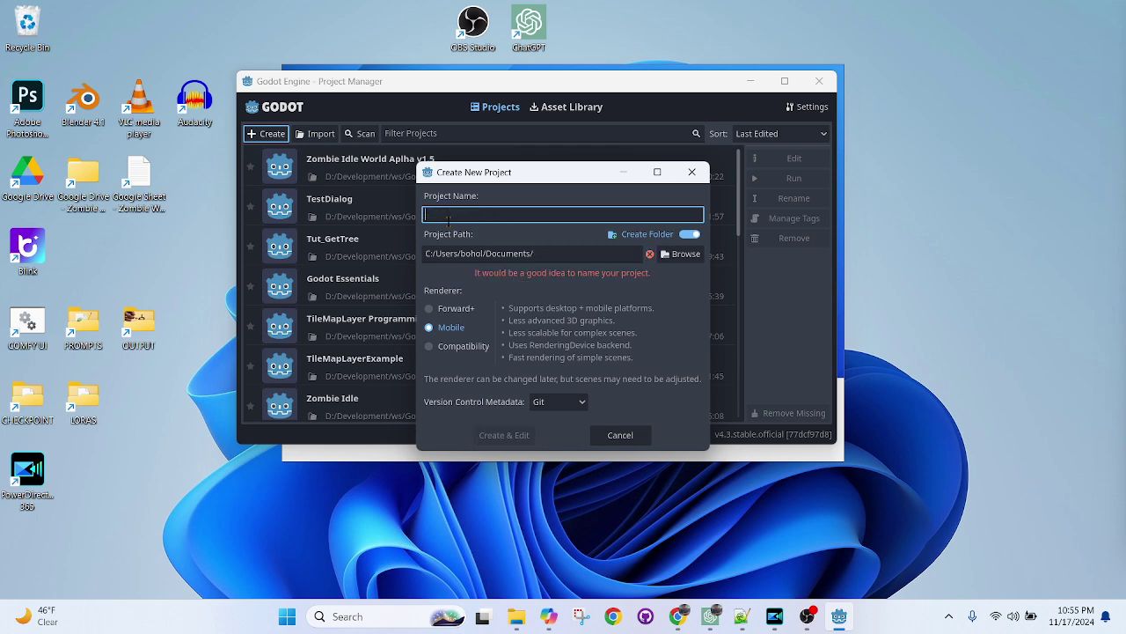
type("You")
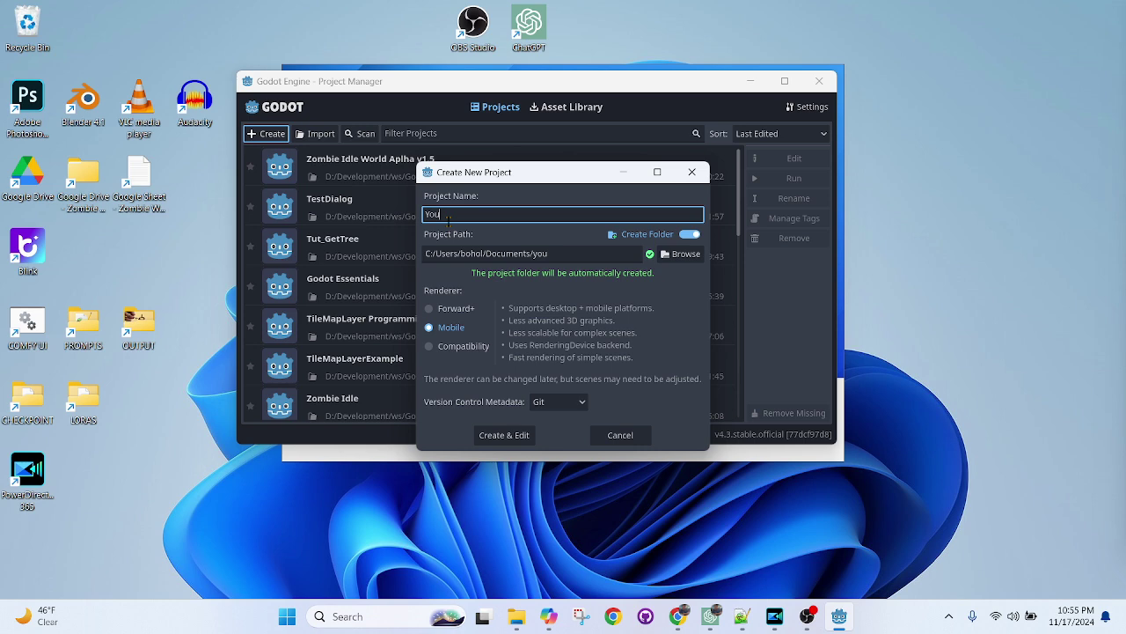
type("tube tuts Navigation")
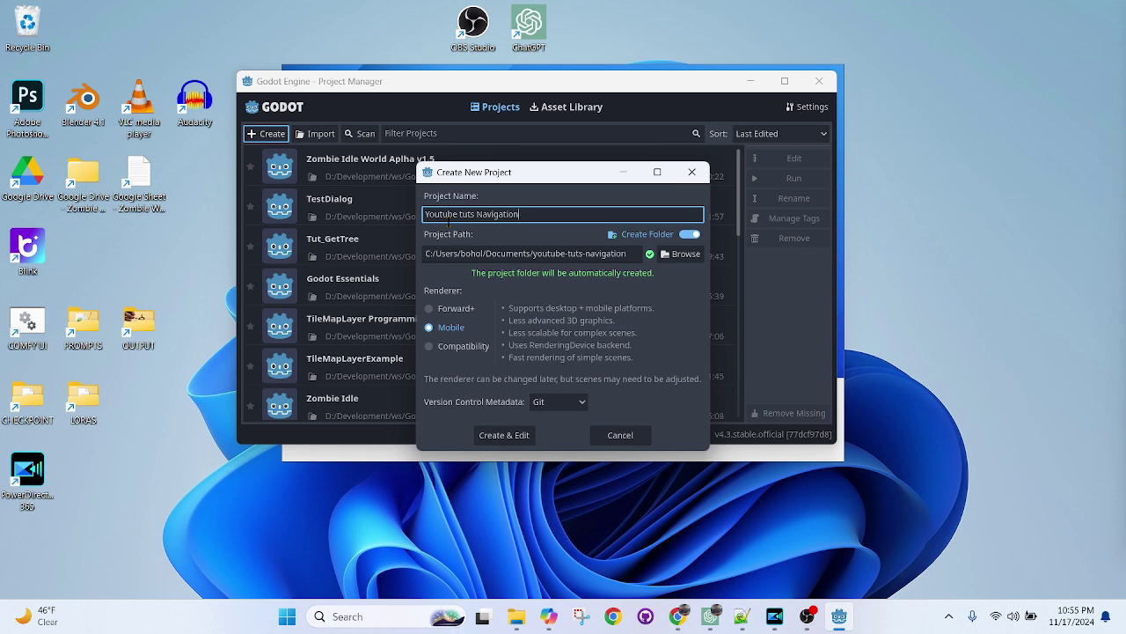
type(" Pathfinding")
Set the project location to the z_tuts folder inside GodotProjects and create the project with the Mobile renderer.
left_click(682, 254)
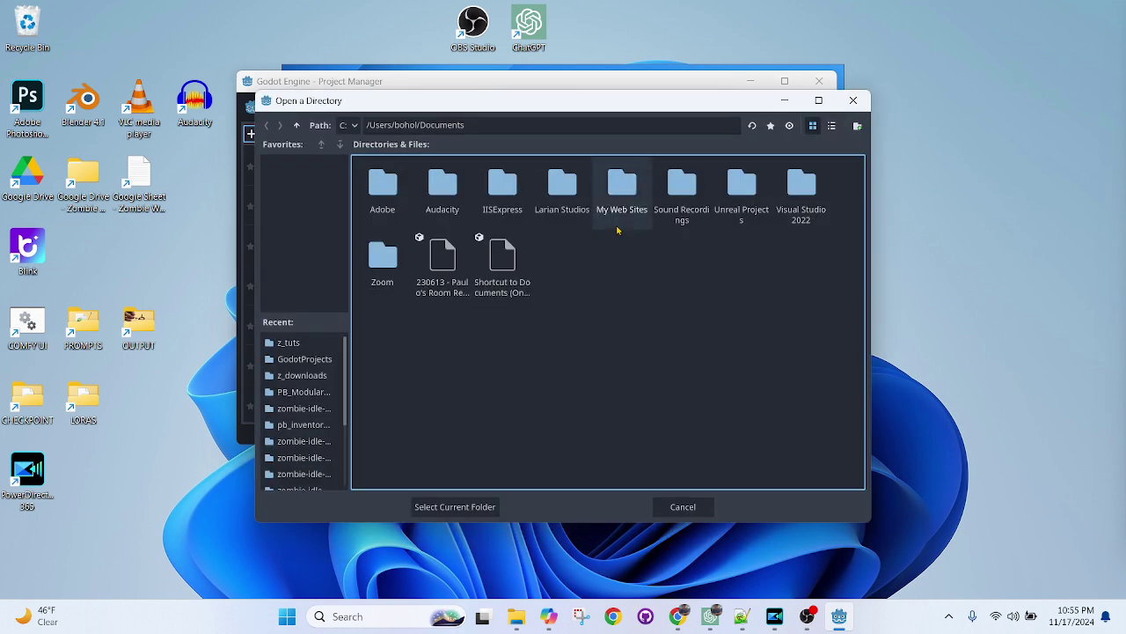
left_click(304, 359)
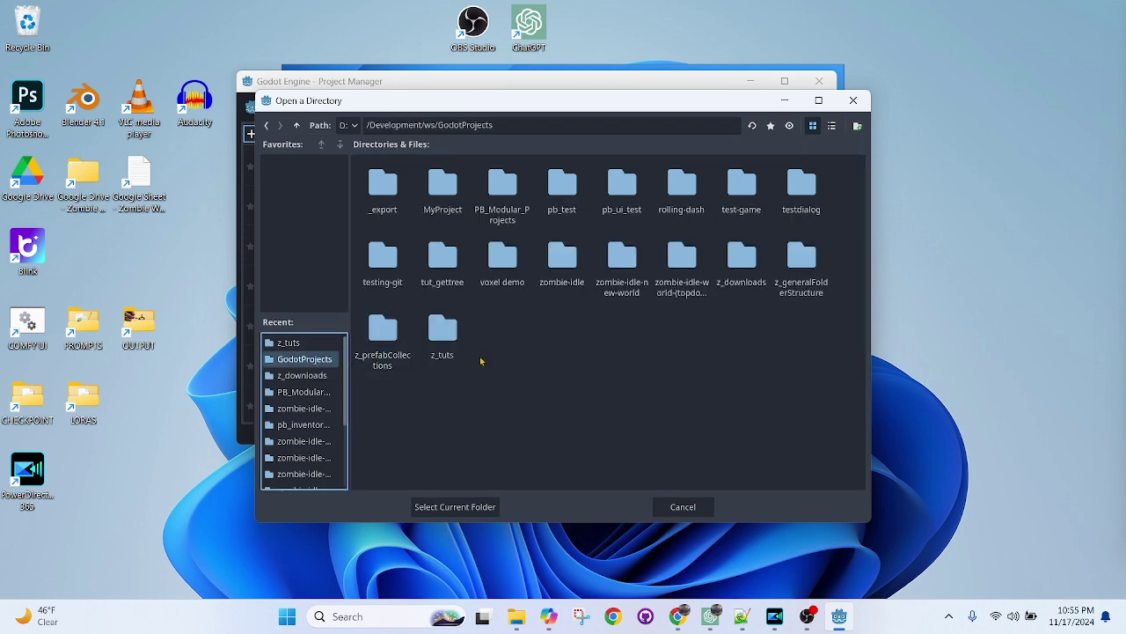
double_click(444, 333)
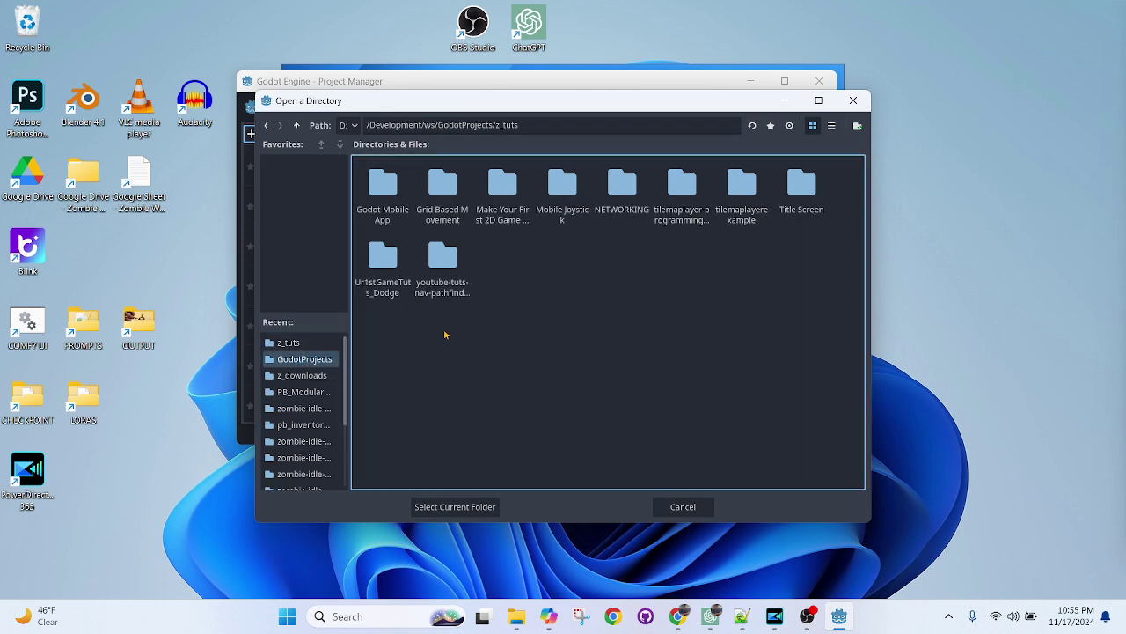
left_click(460, 509)
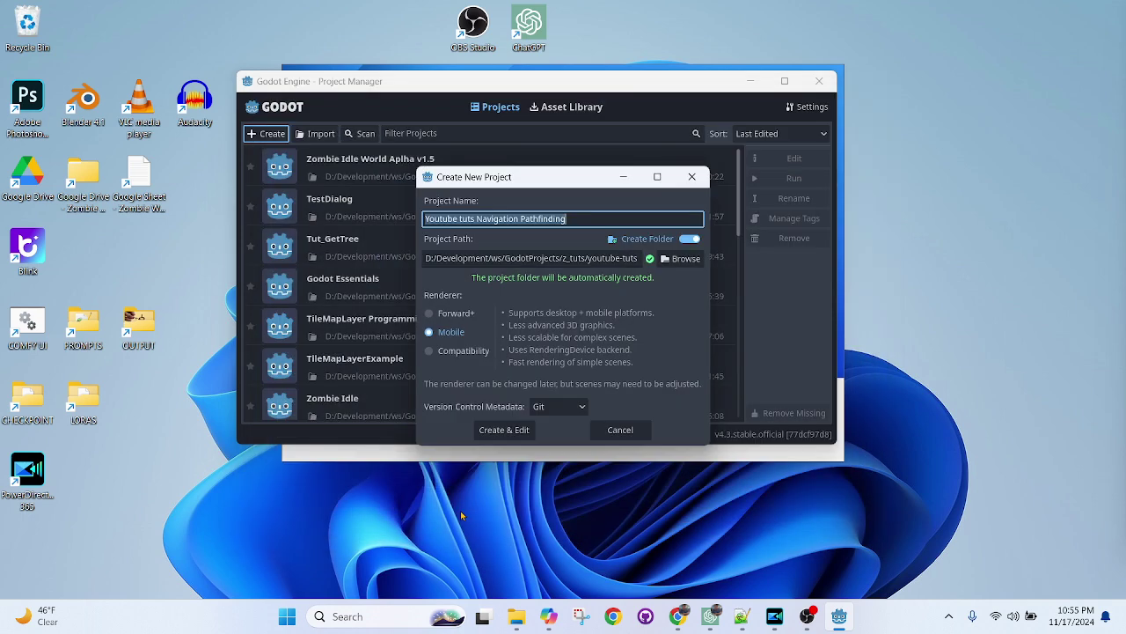
left_click(519, 429)
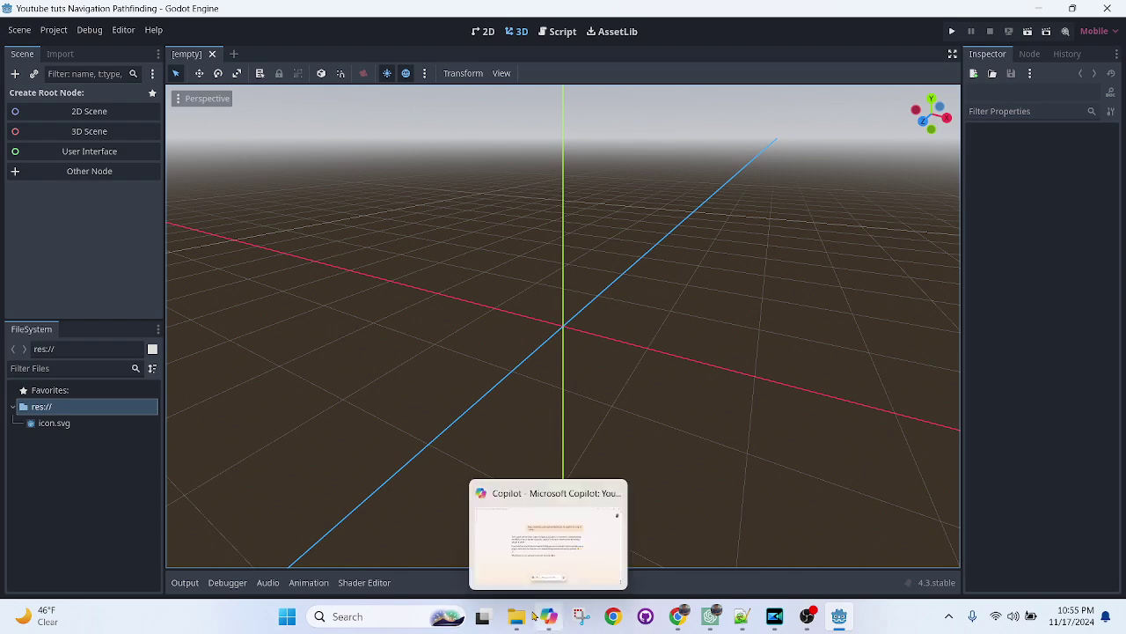
Switch to File Explorer and import tilesheet_complete.png from _AllAssets/_MainAssets/Environments/kenney_top-down-shooter/Tilesheet into the project's res:// folder.
mouse_move(516, 616)
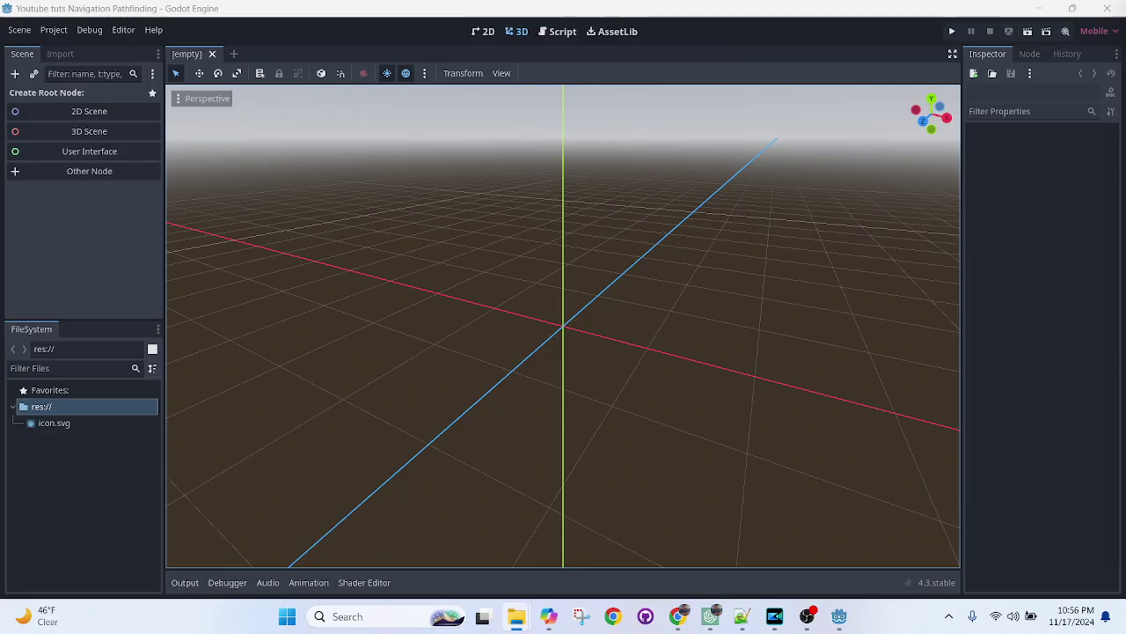
left_click_drag(1125, 70, 479, 110)
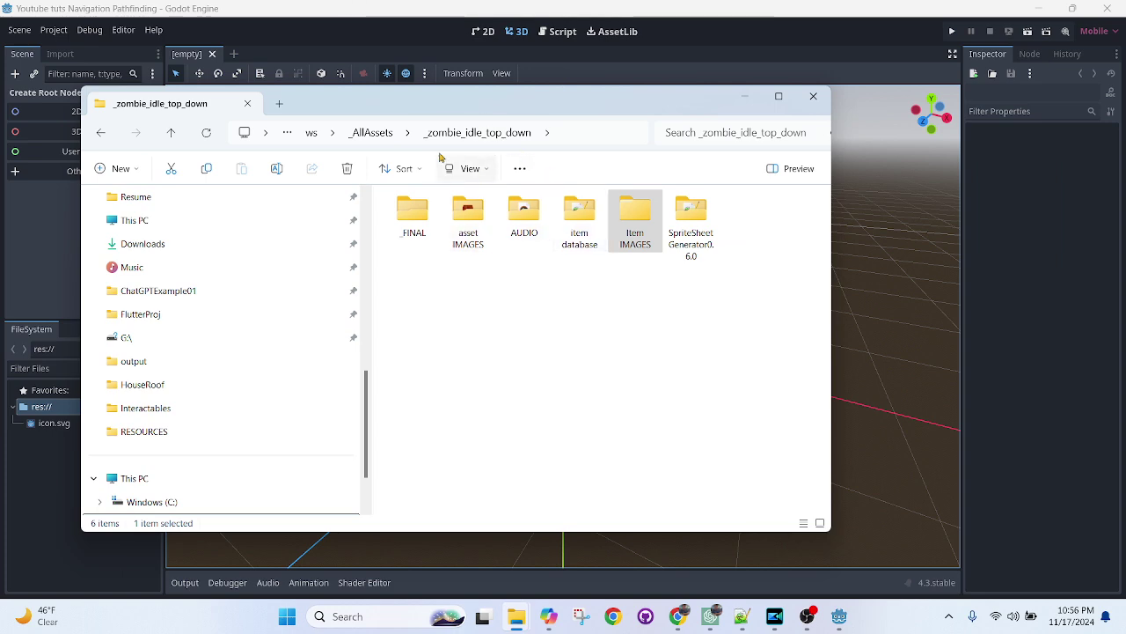
left_click(372, 132)
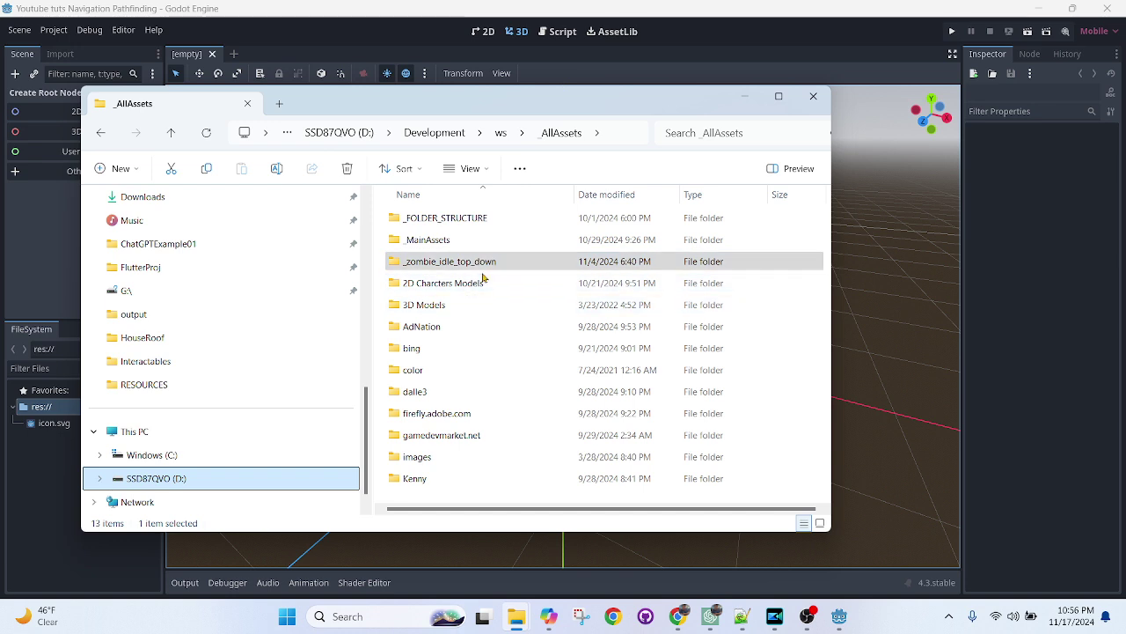
double_click(491, 239)
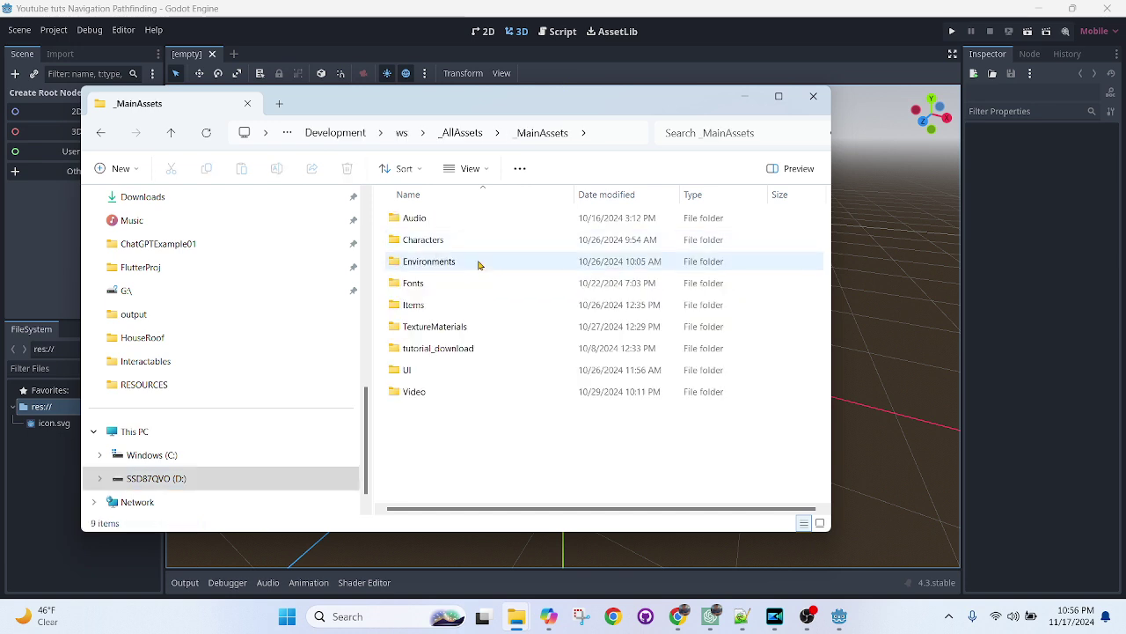
double_click(478, 261)
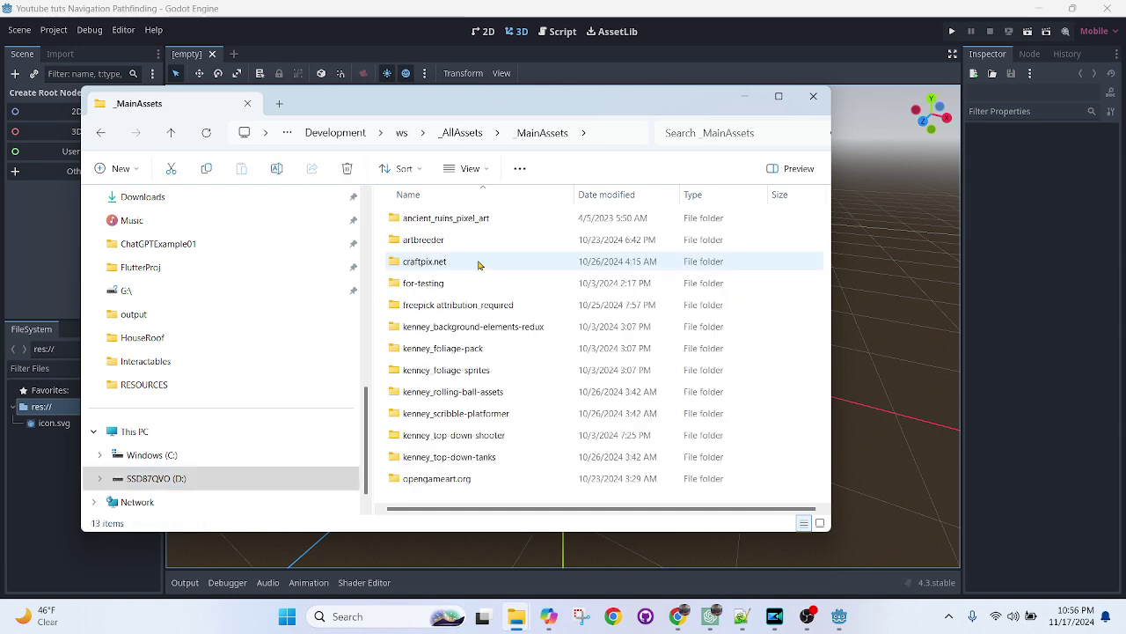
double_click(507, 435)
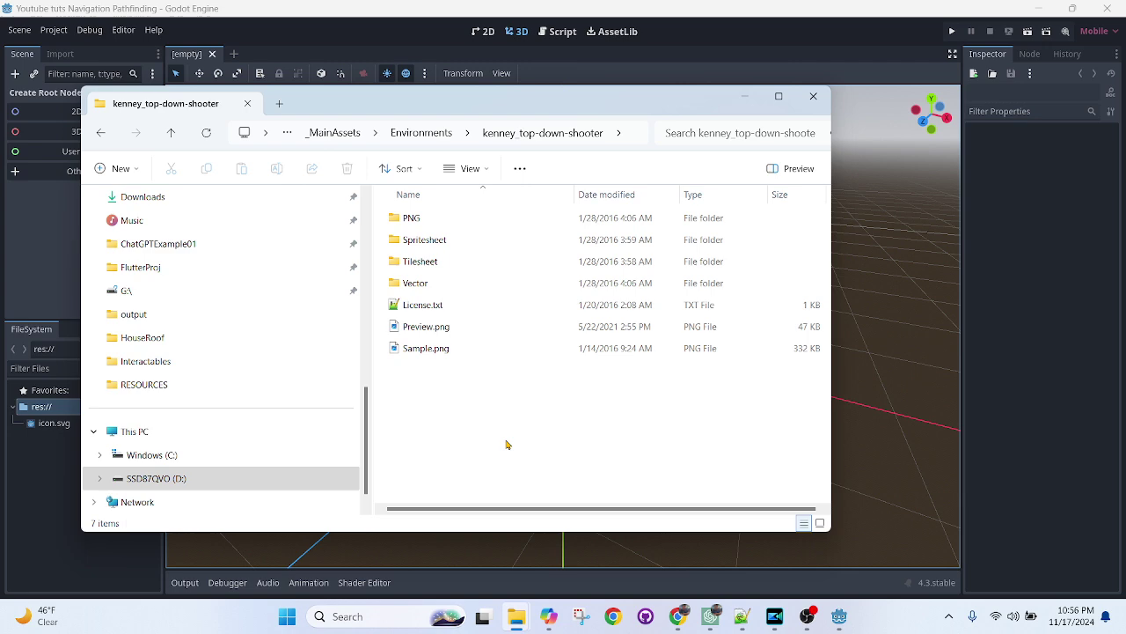
double_click(434, 264)
left_click_drag(502, 106, 659, 102)
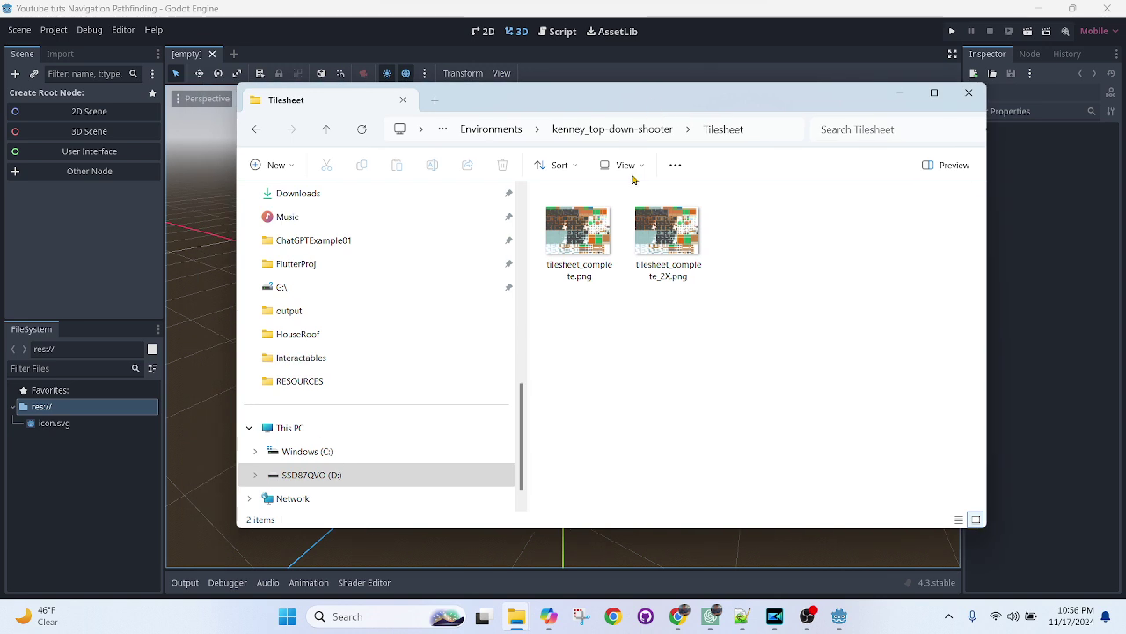
left_click_drag(578, 233, 54, 415)
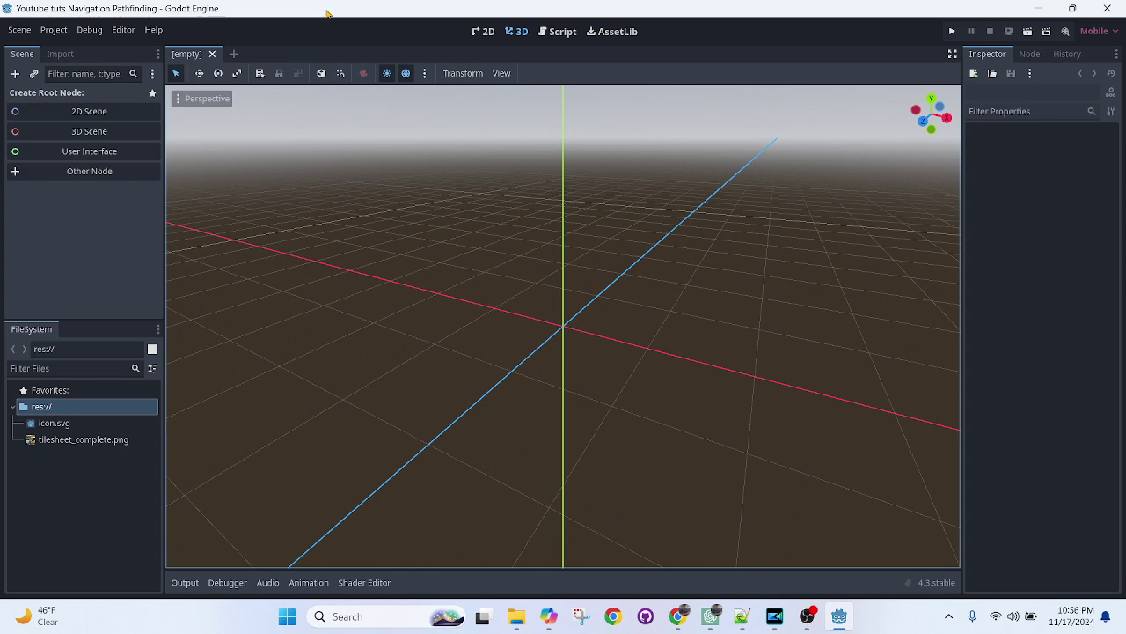
Create a 2D scene with its root node named World and save it as world.tscn.
left_click(88, 108)
double_click(56, 95)
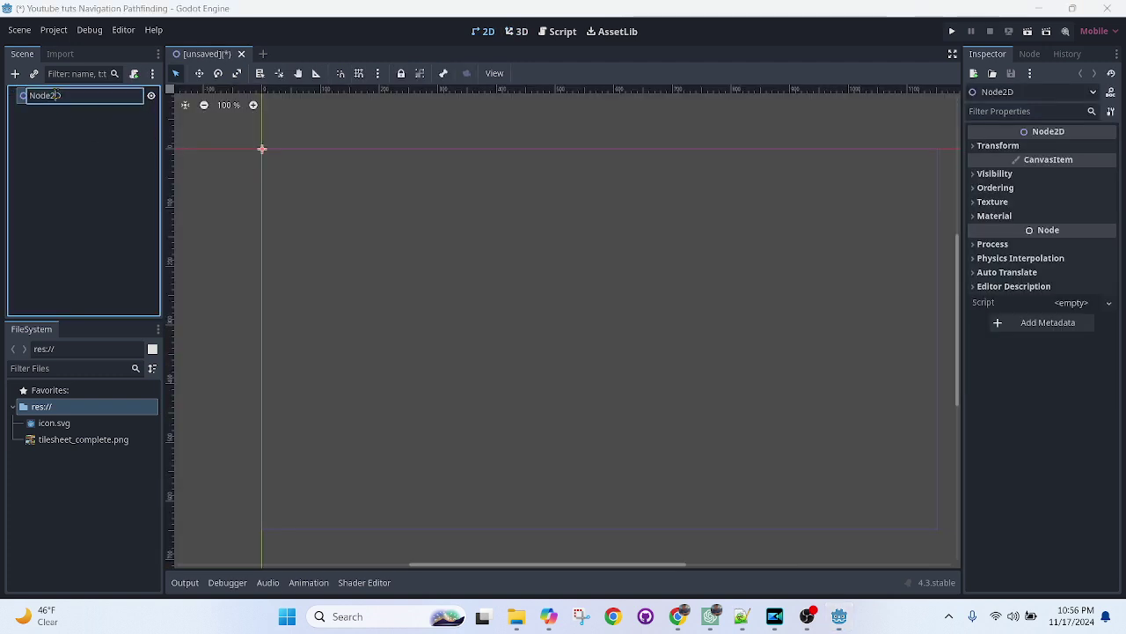
double_click(58, 94)
type("World")
key("Return")
key("ctrl+s")
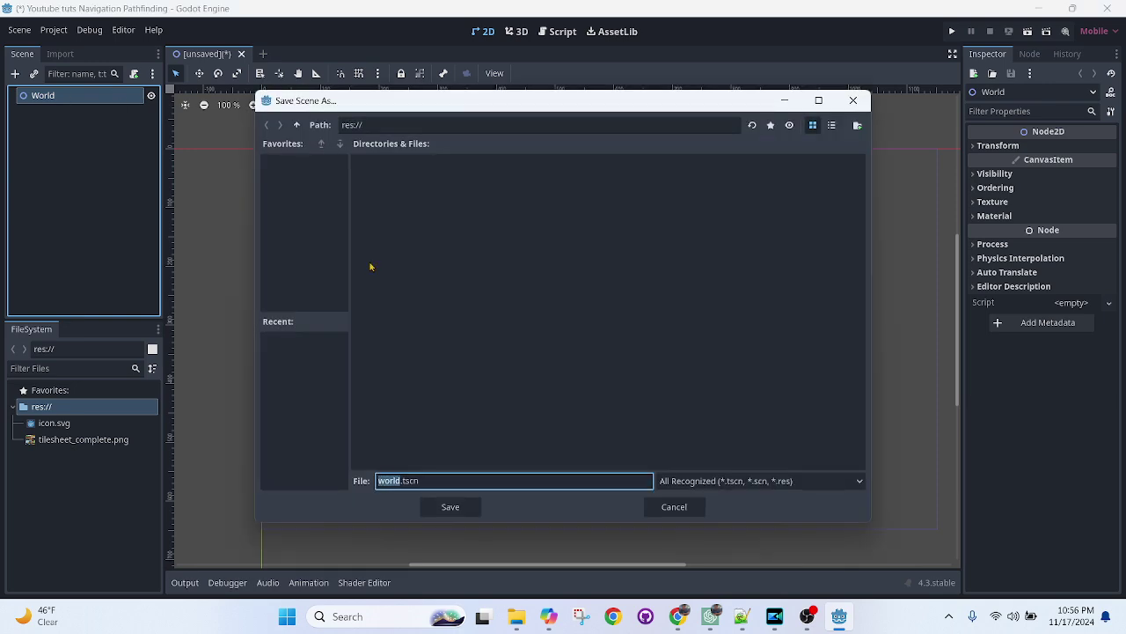
left_click(455, 515)
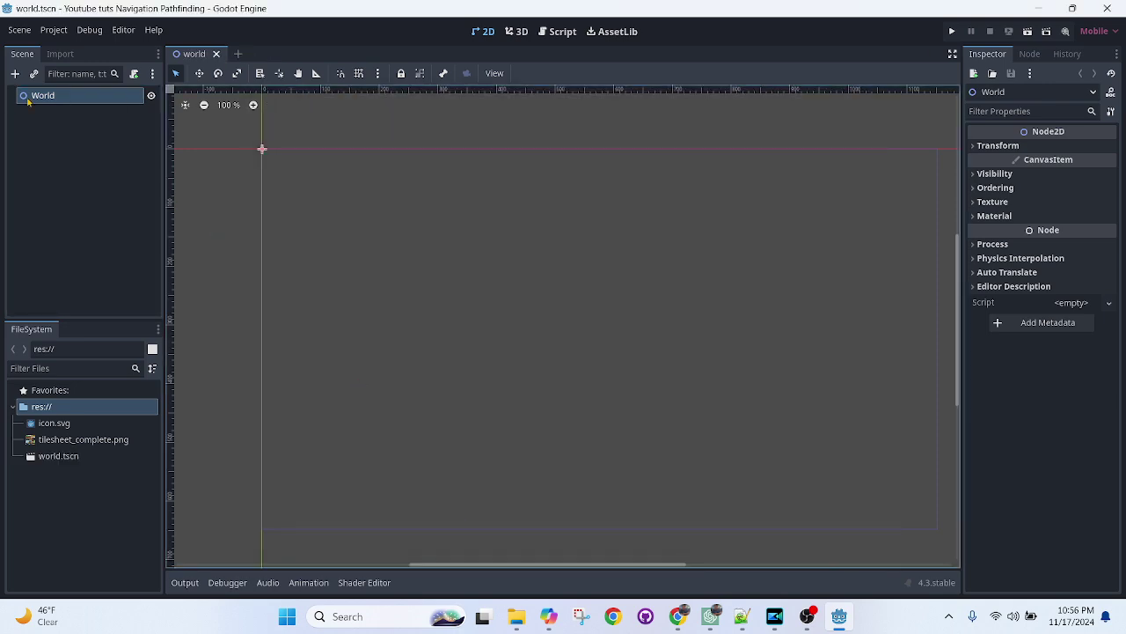
Add a CharacterBody2D node as a child of the World node.
right_click(27, 102)
left_click(53, 107)
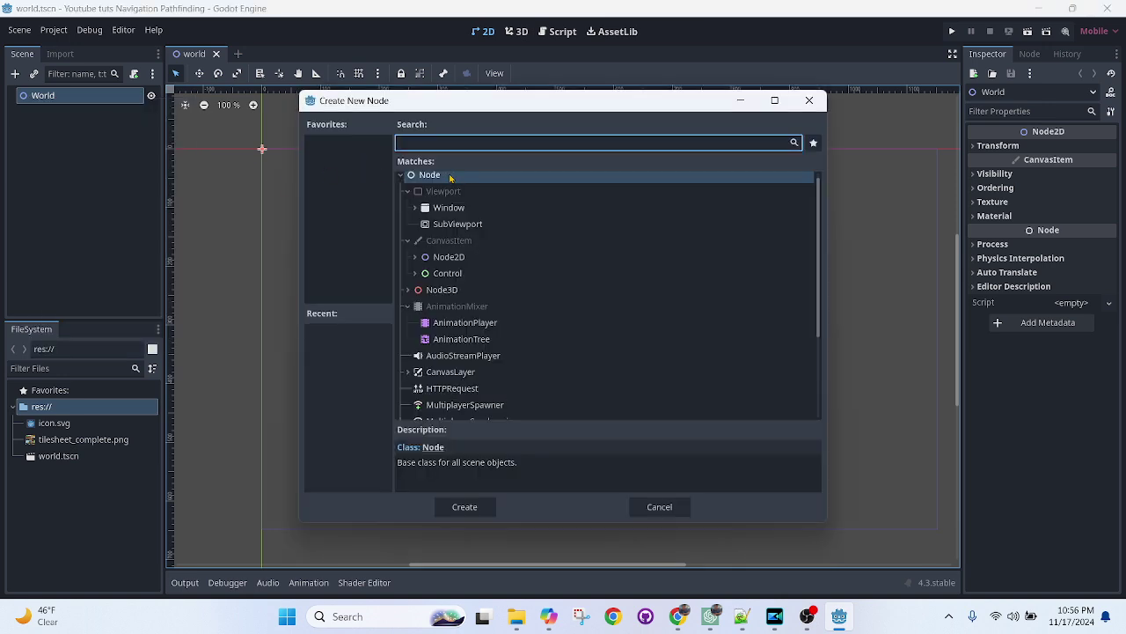
type("cha")
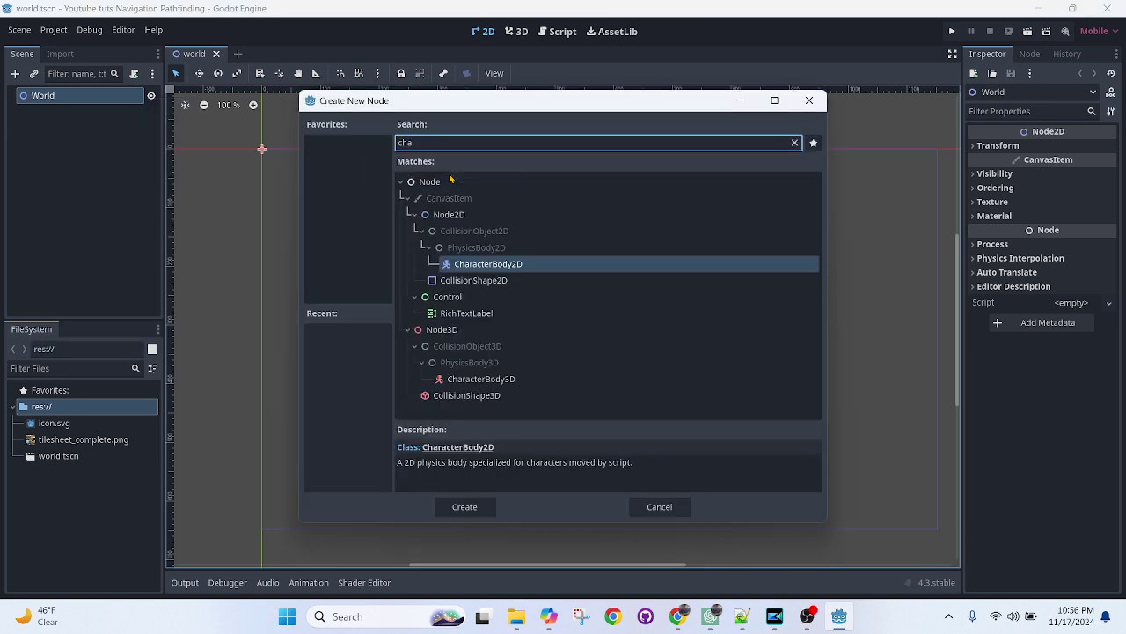
double_click(480, 264)
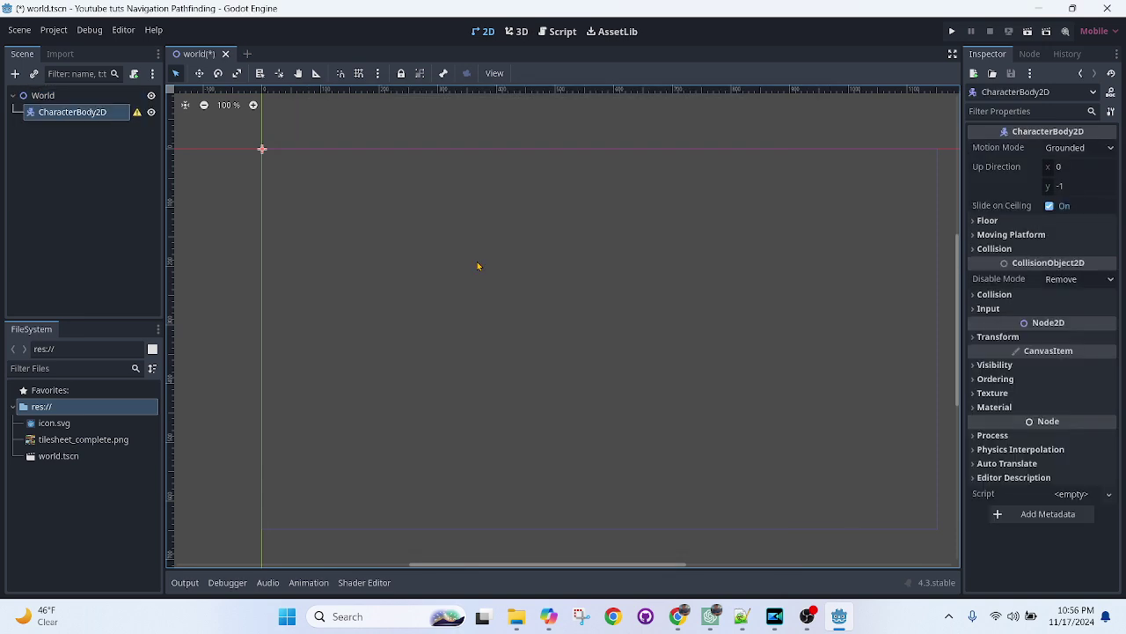
Rename the CharacterBody2D node to Enemy.
right_click(84, 121)
left_click(68, 113)
double_click(64, 114)
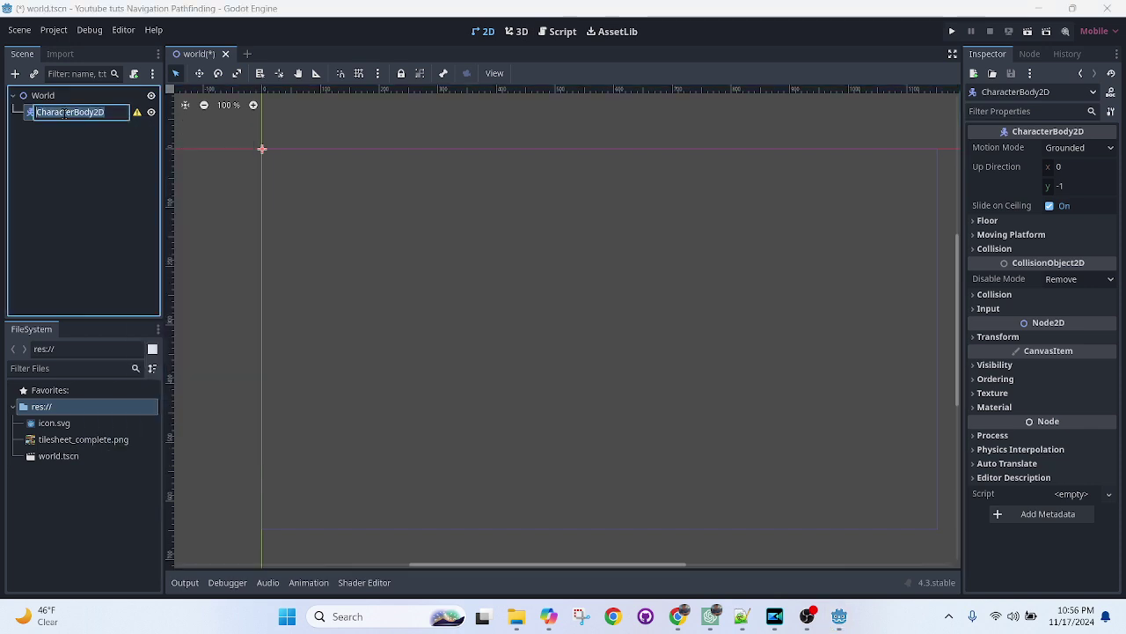
type("E")
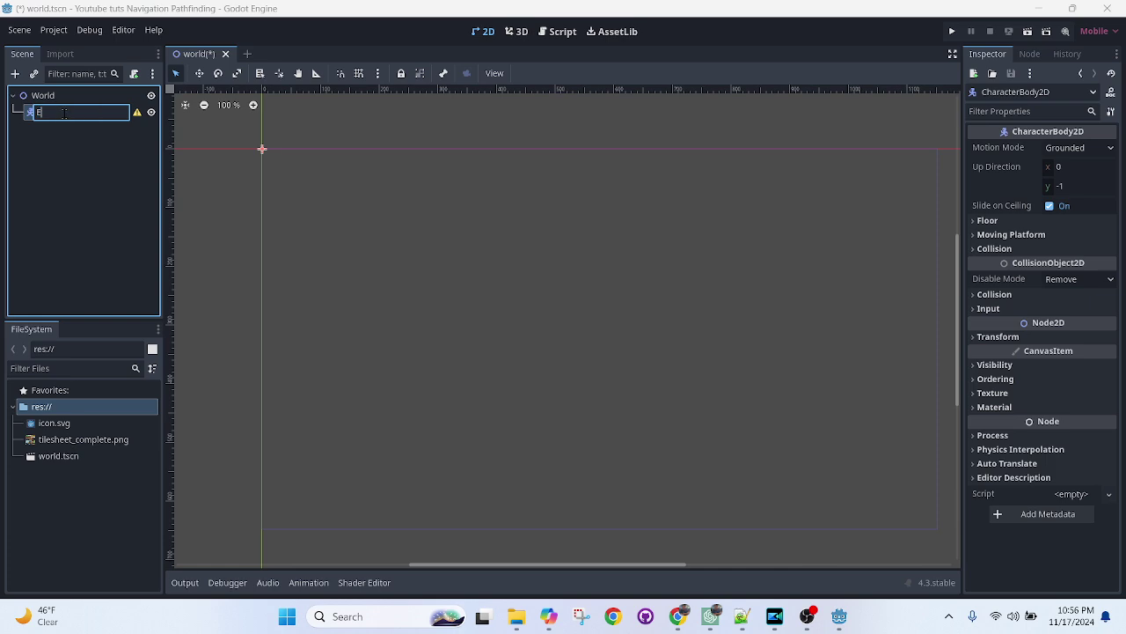
type("nemy")
key("Return")
Add a CollisionShape2D child to the Enemy node and give it a new CircleShape2D as its shape.
right_click(65, 114)
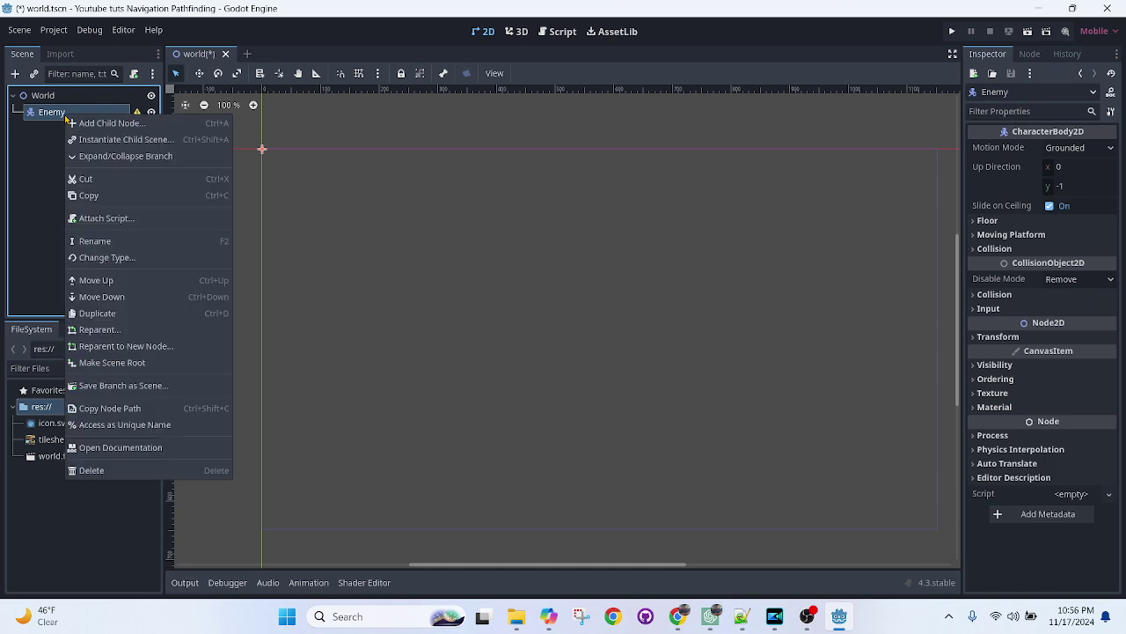
left_click(135, 124)
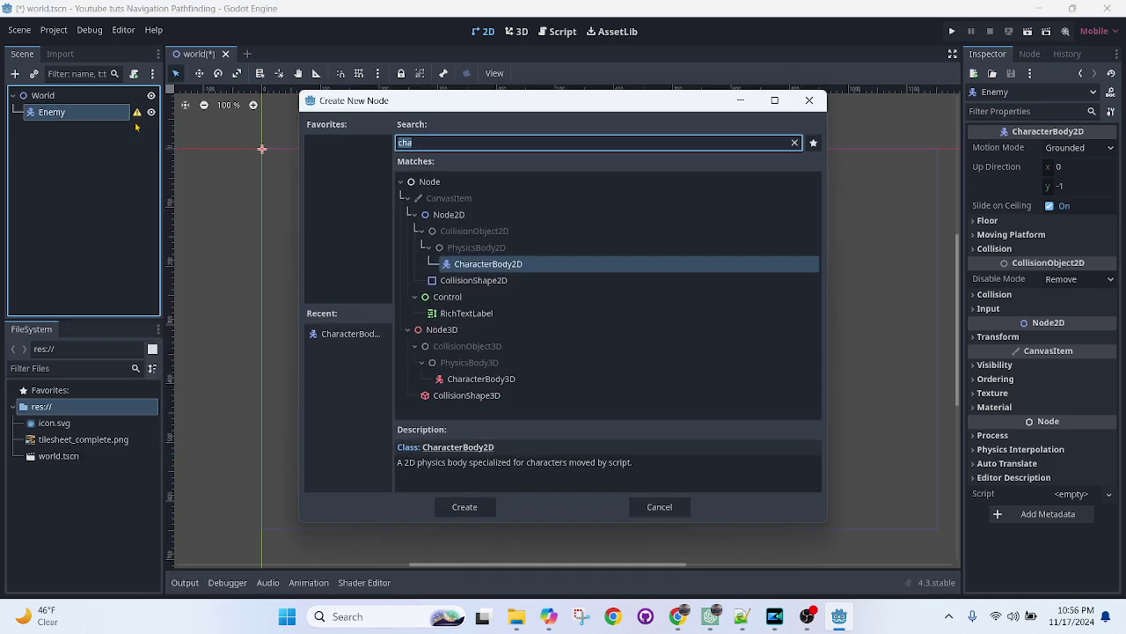
type("collision")
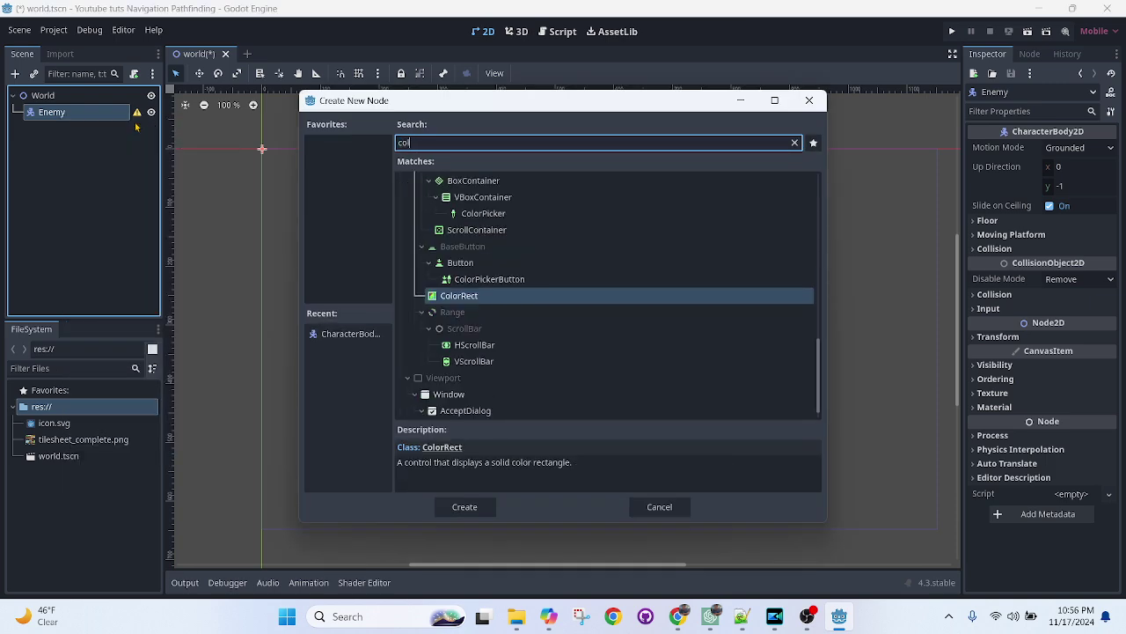
key("Return")
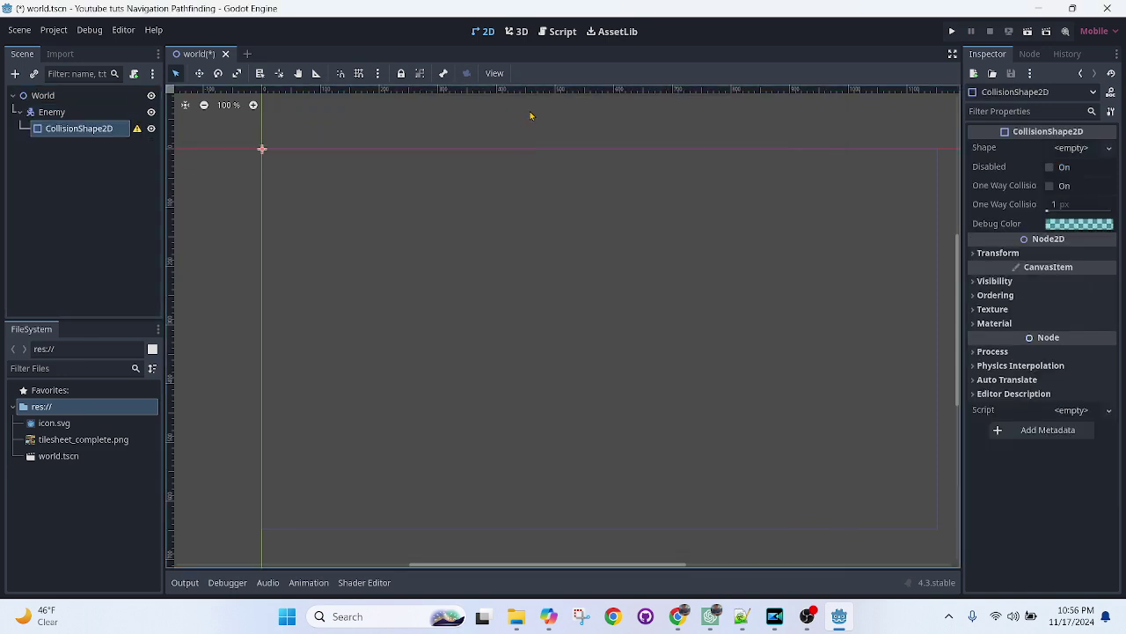
left_click(1069, 150)
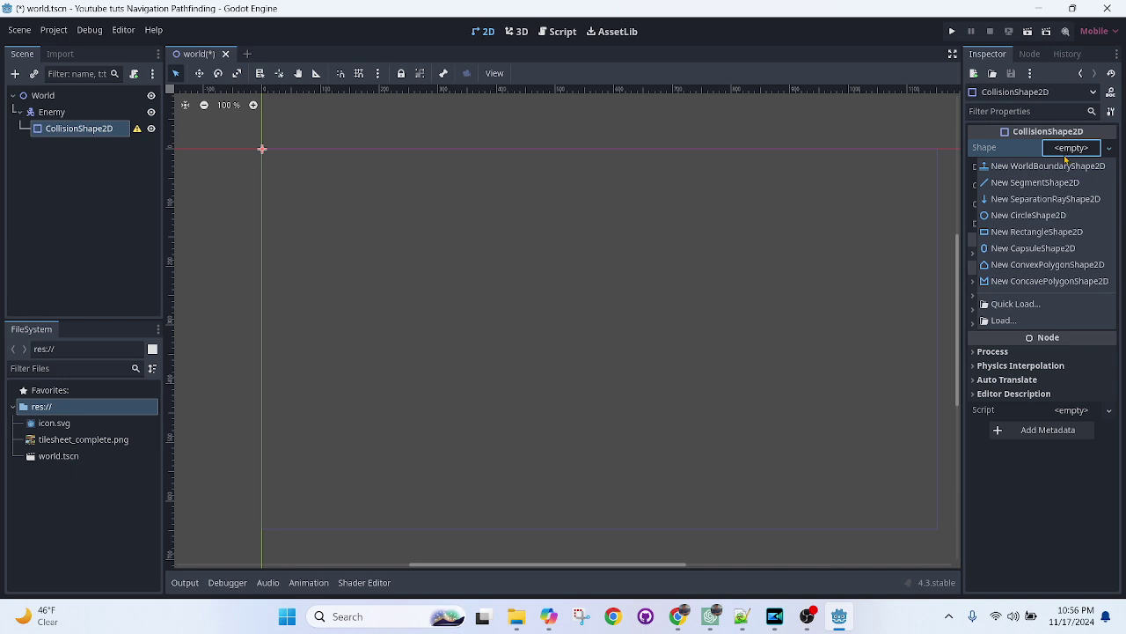
left_click(1030, 216)
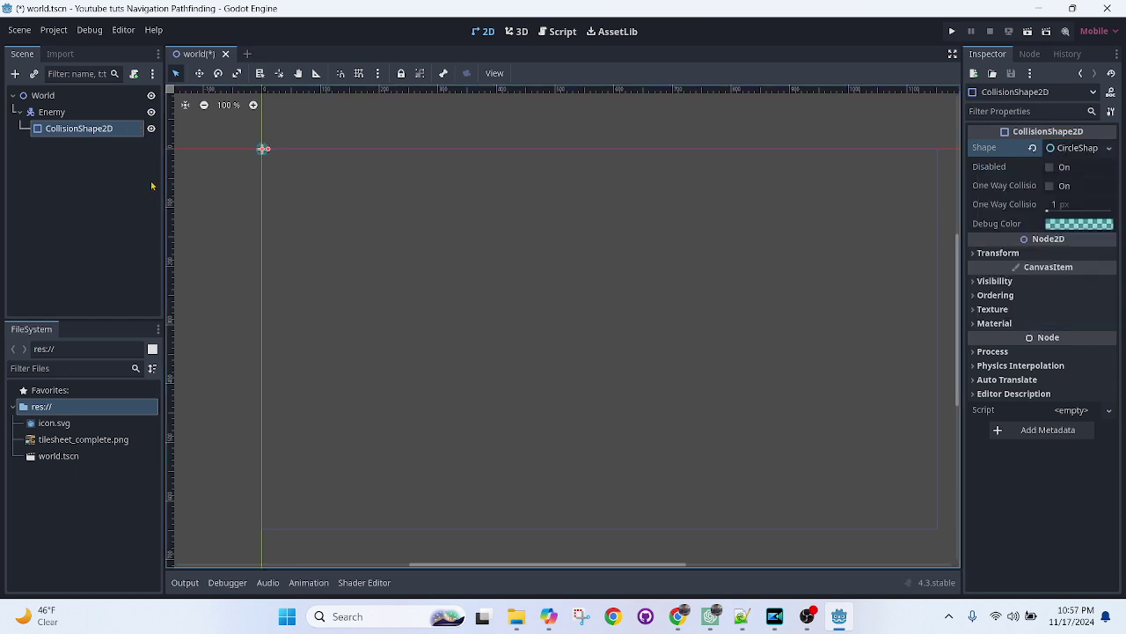
scroll(251, 163, "up", 6)
scroll(251, 163, "up", 4)
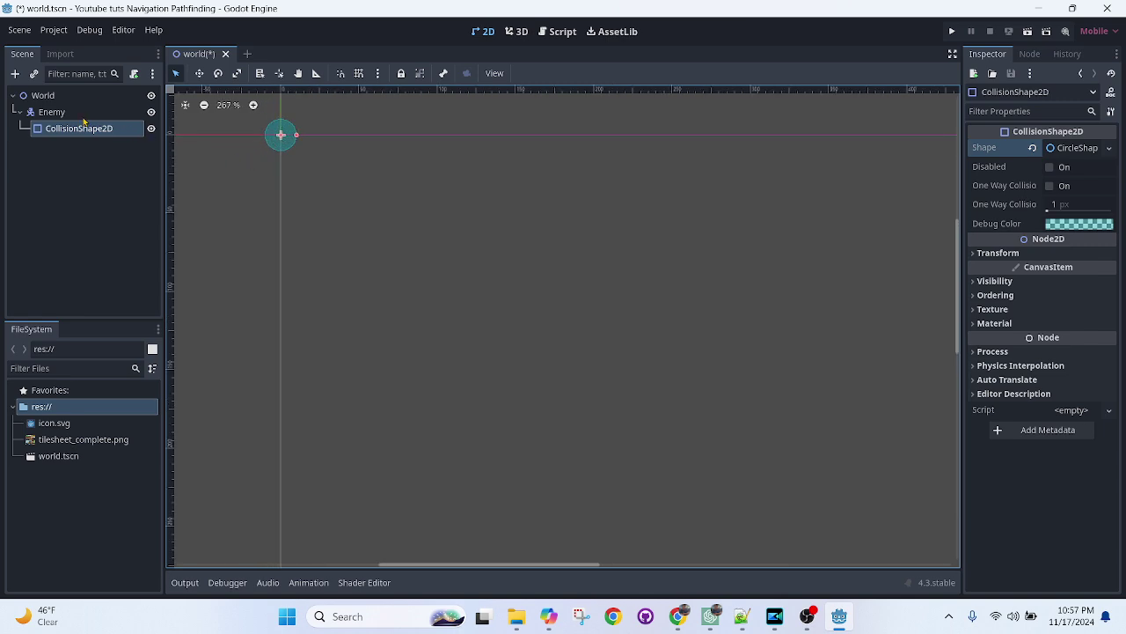
Add a Sprite2D child to the Enemy node and assign icon.svg as its texture.
right_click(77, 116)
left_click(109, 126)
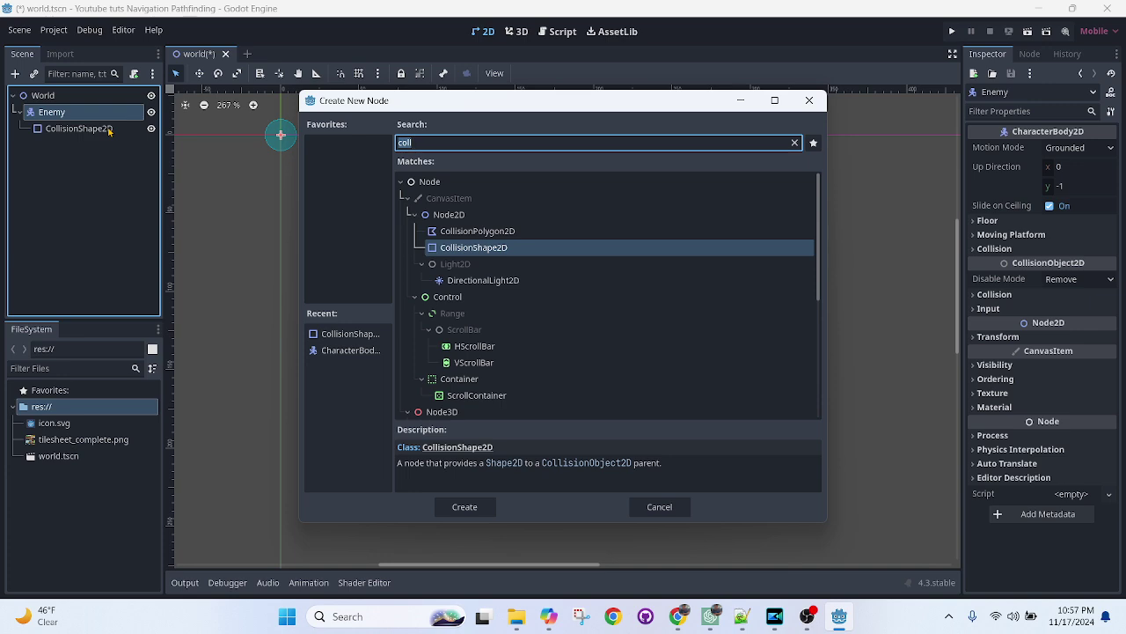
type("s")
key("Return")
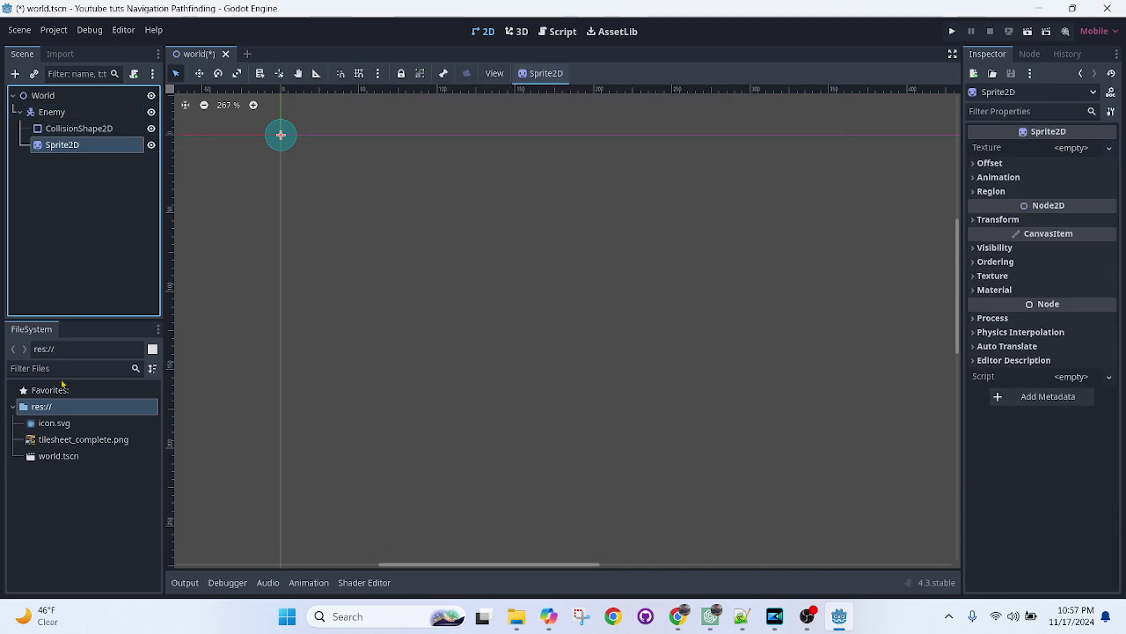
left_click_drag(53, 423, 1072, 147)
scroll(458, 172, "down", 1)
middle_click_drag(452, 170, 511, 287)
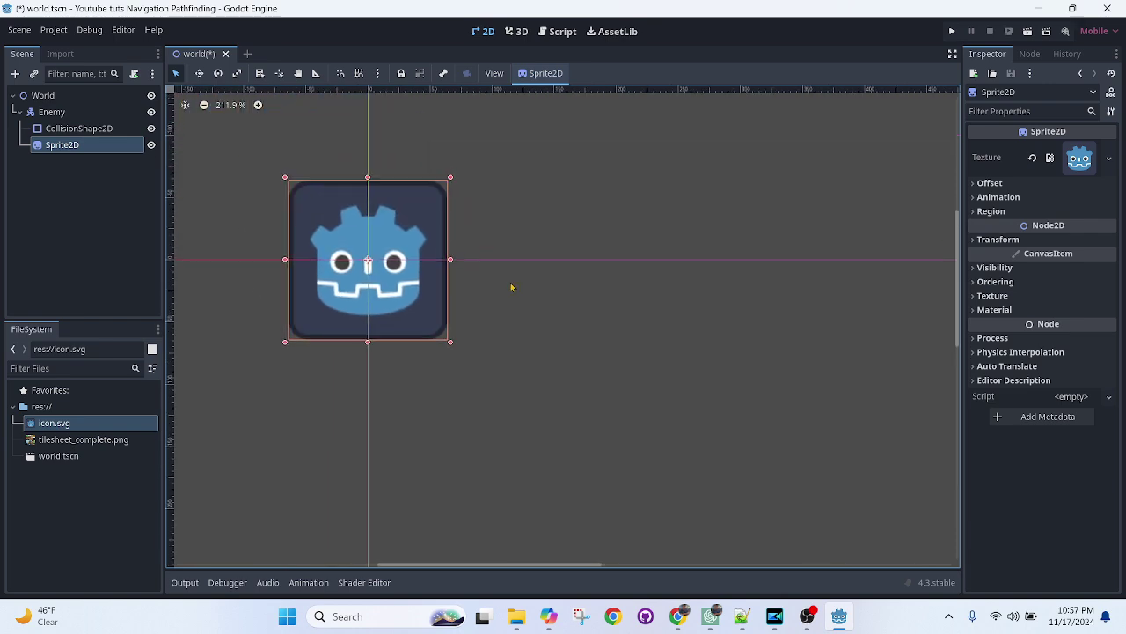
left_click(66, 130)
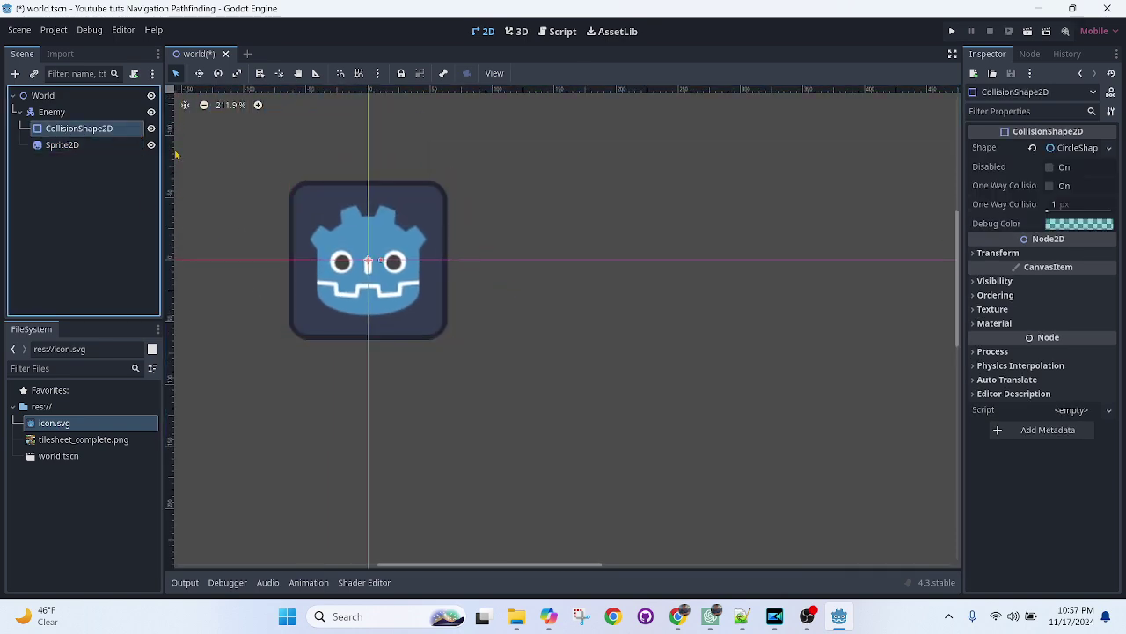
scroll(333, 247, "up", 1)
left_click(65, 147)
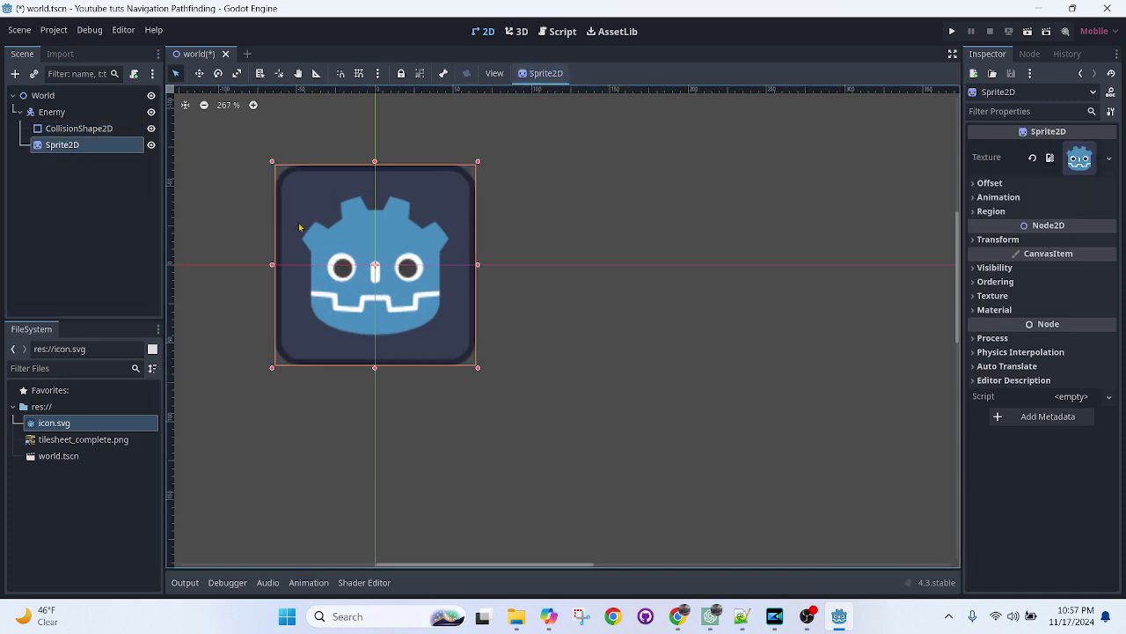
left_click(993, 284)
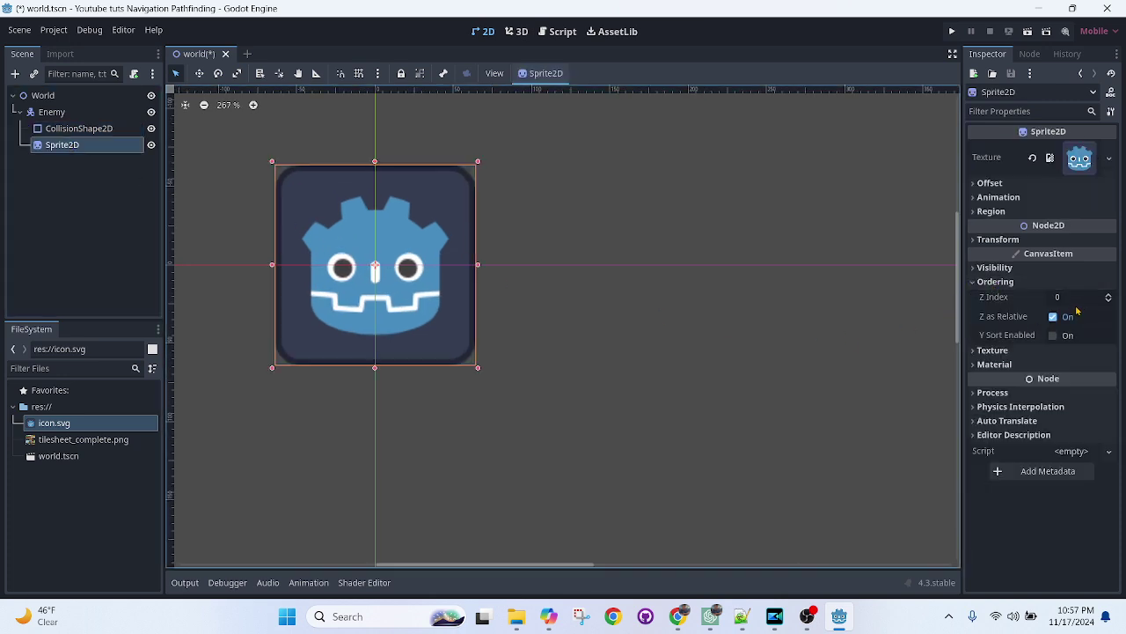
left_click(1080, 299)
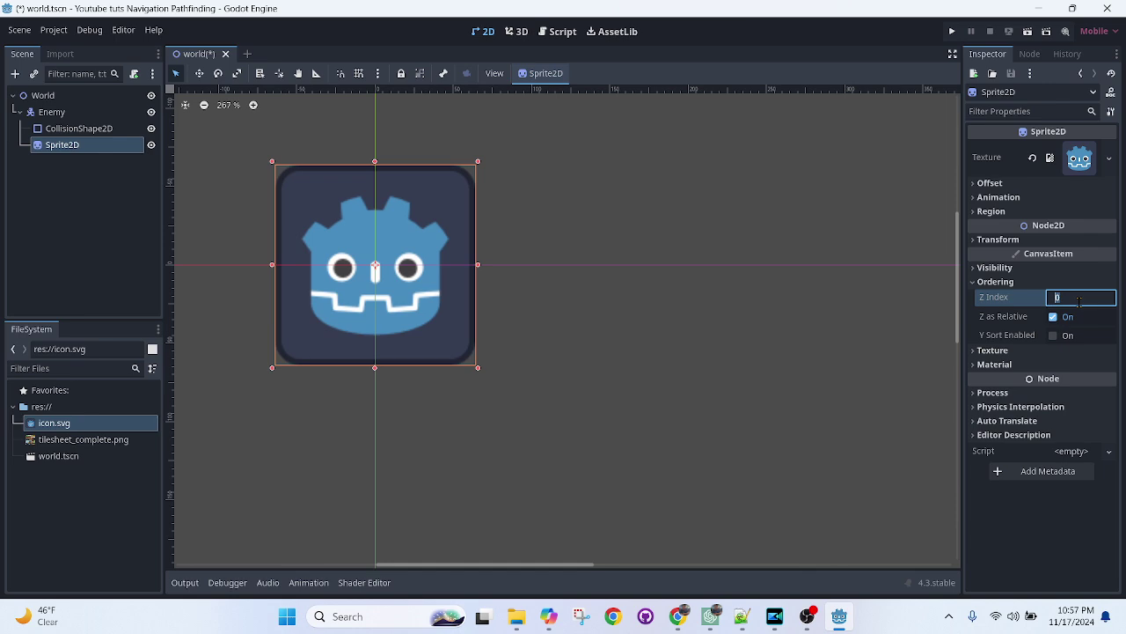
key("Return")
left_click(1074, 299)
type("0")
Move the CollisionShape2D node below Sprite2D in the Enemy node's children.
left_click(66, 130)
left_click_drag(66, 132, 75, 158)
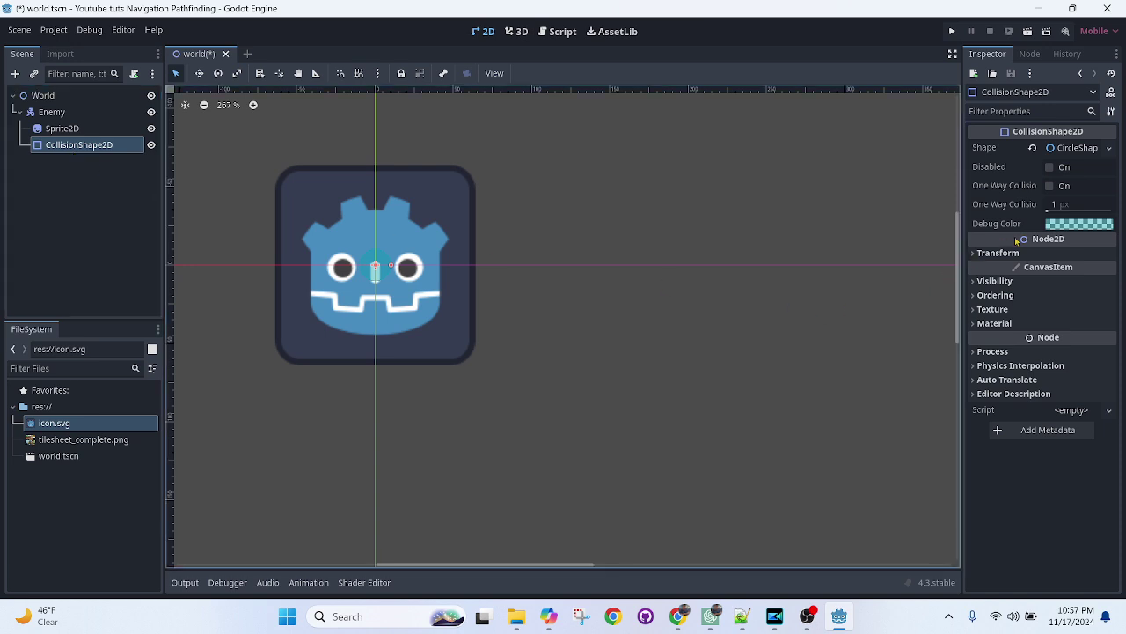
Set the CollisionShape2D node's scale to 5 on both axes.
scroll(408, 297, "up", 3)
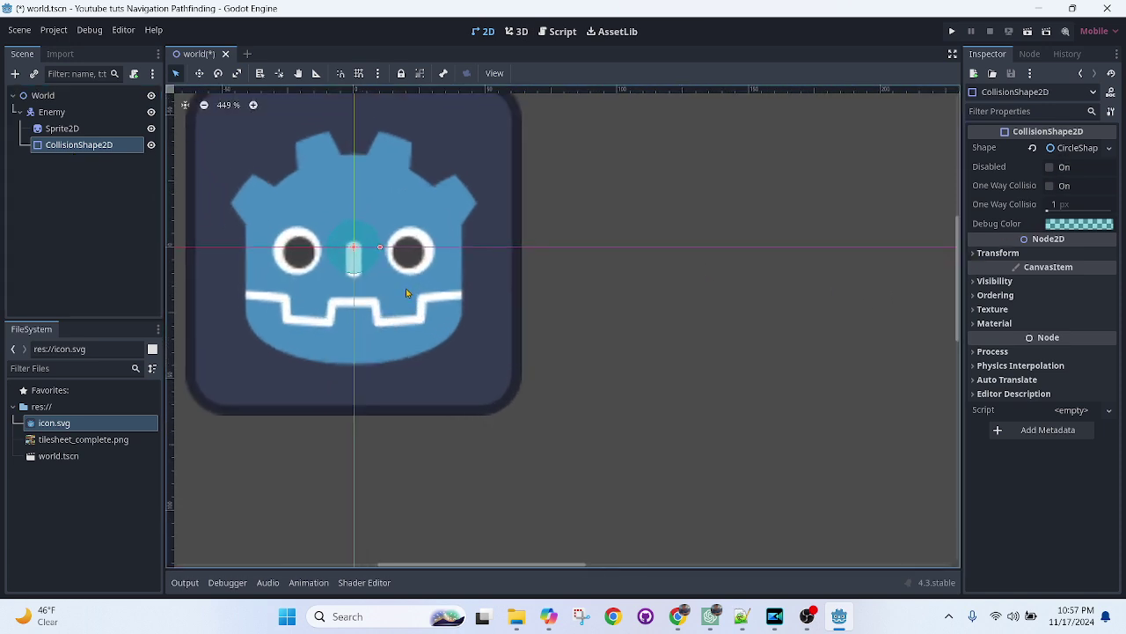
middle_click_drag(398, 271, 600, 354)
scroll(602, 347, "up", 7)
scroll(602, 347, "down", 3)
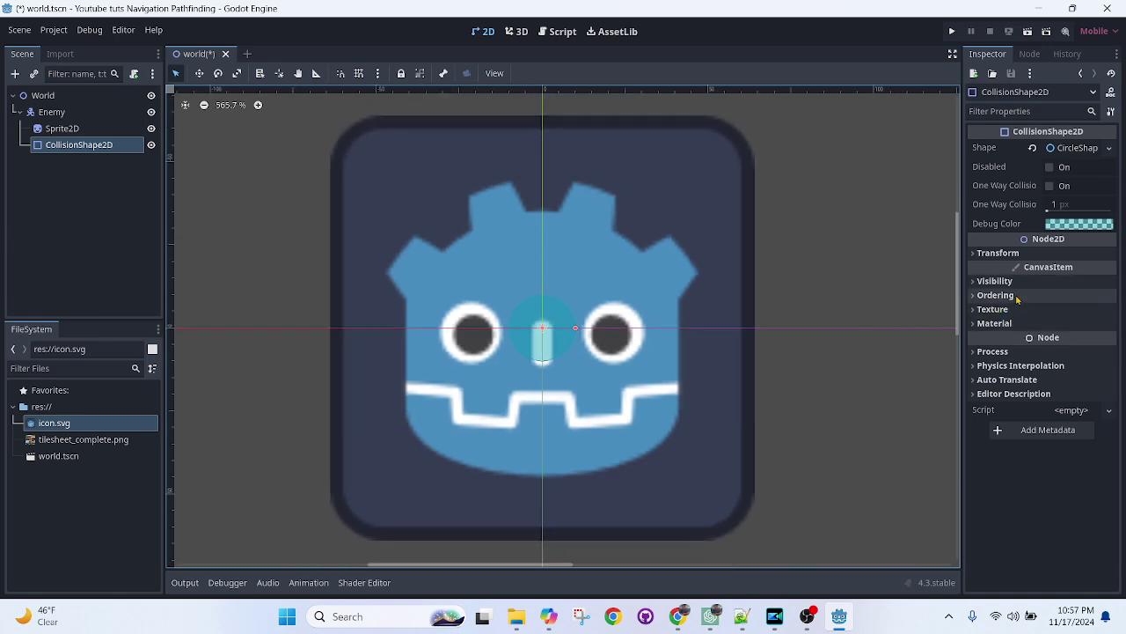
left_click(1019, 254)
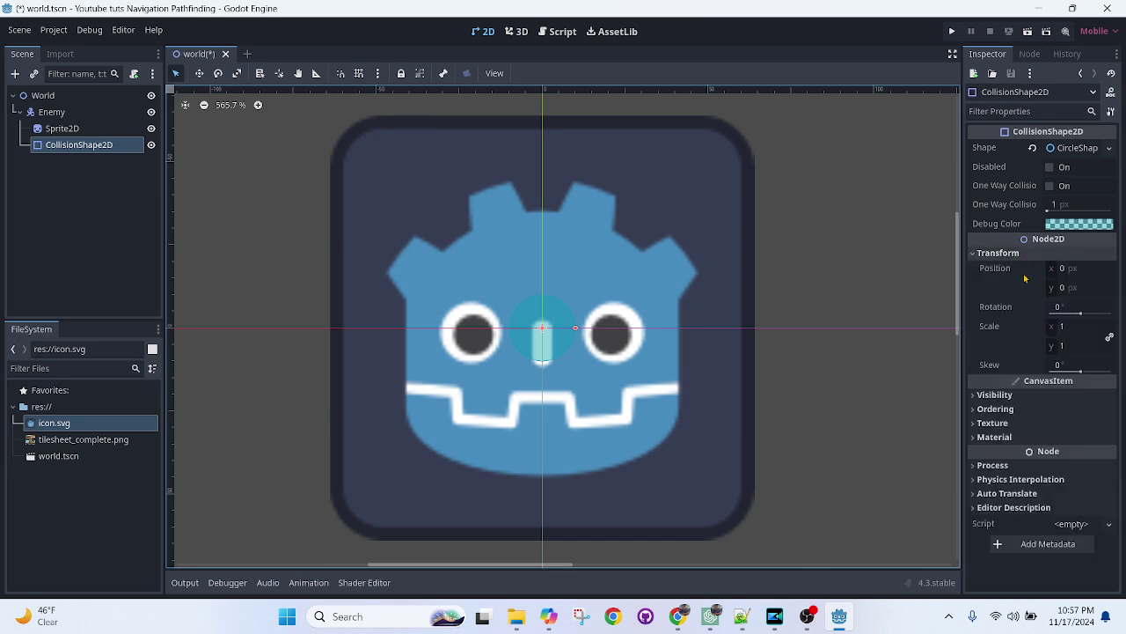
left_click(1079, 327)
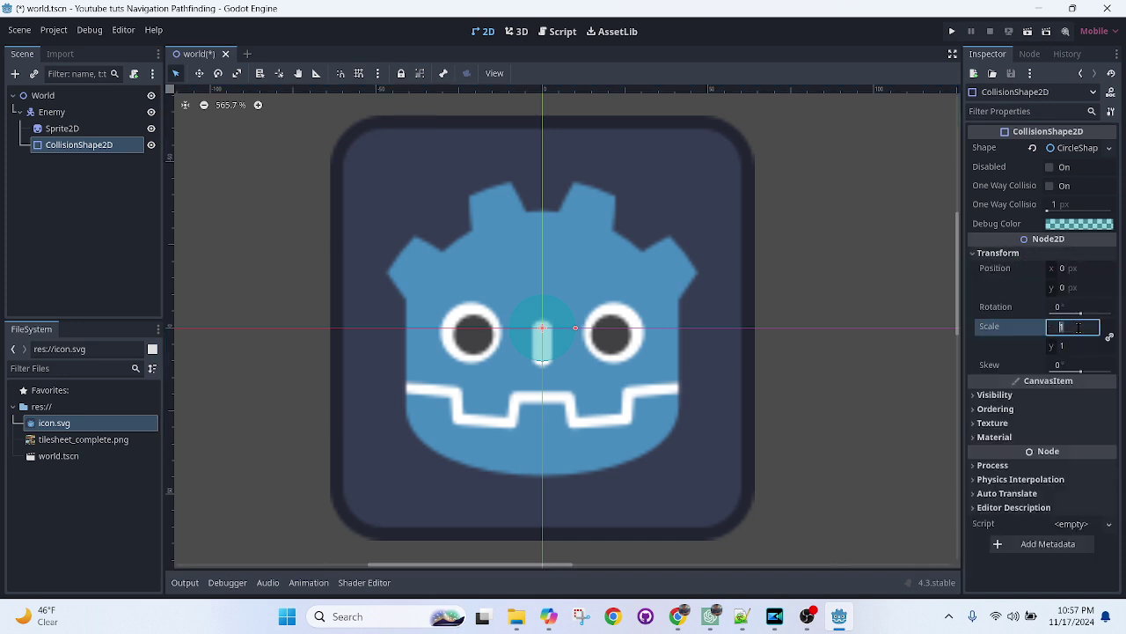
type("5")
key("Tab")
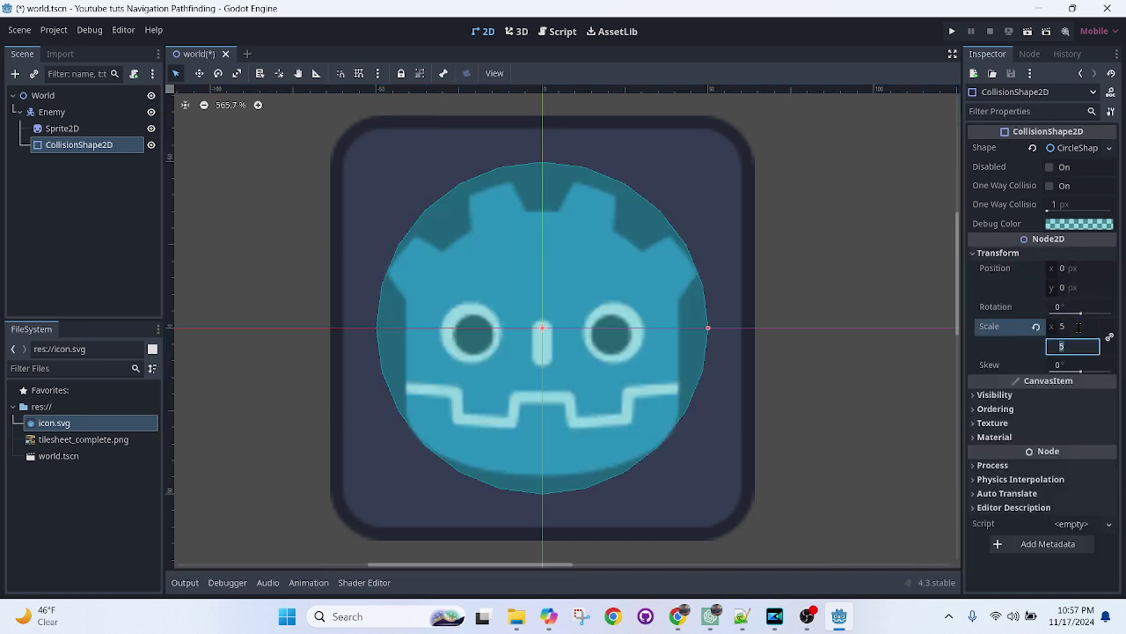
key("Return")
Set the CollisionShape2D node's scale to 6 on both axes and save the scene.
left_click(1081, 325)
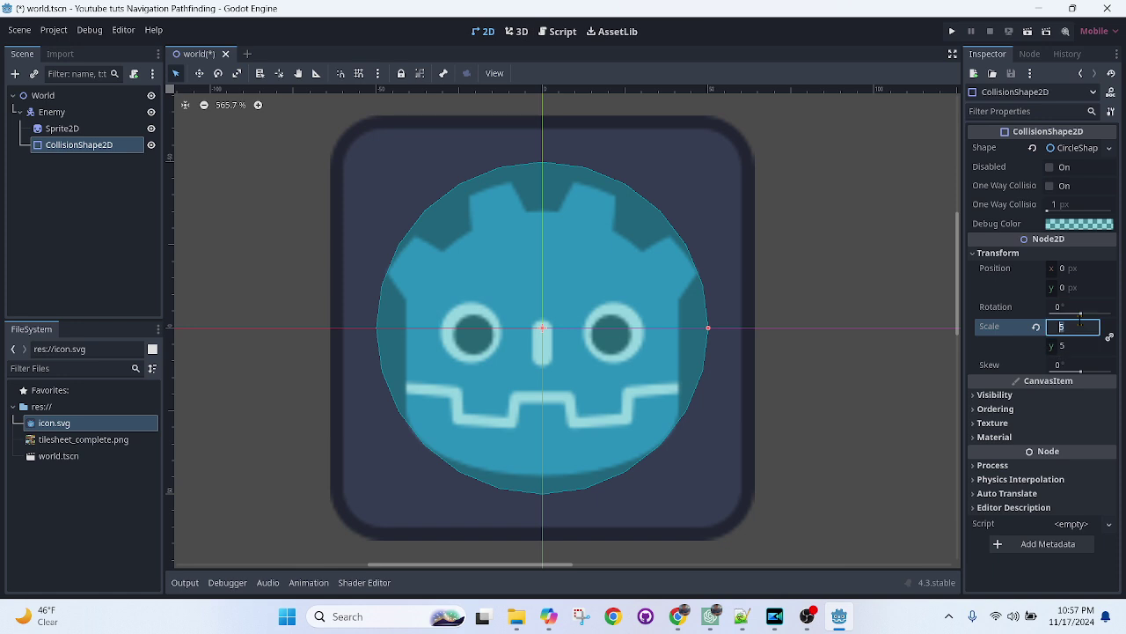
type("6")
key("Return")
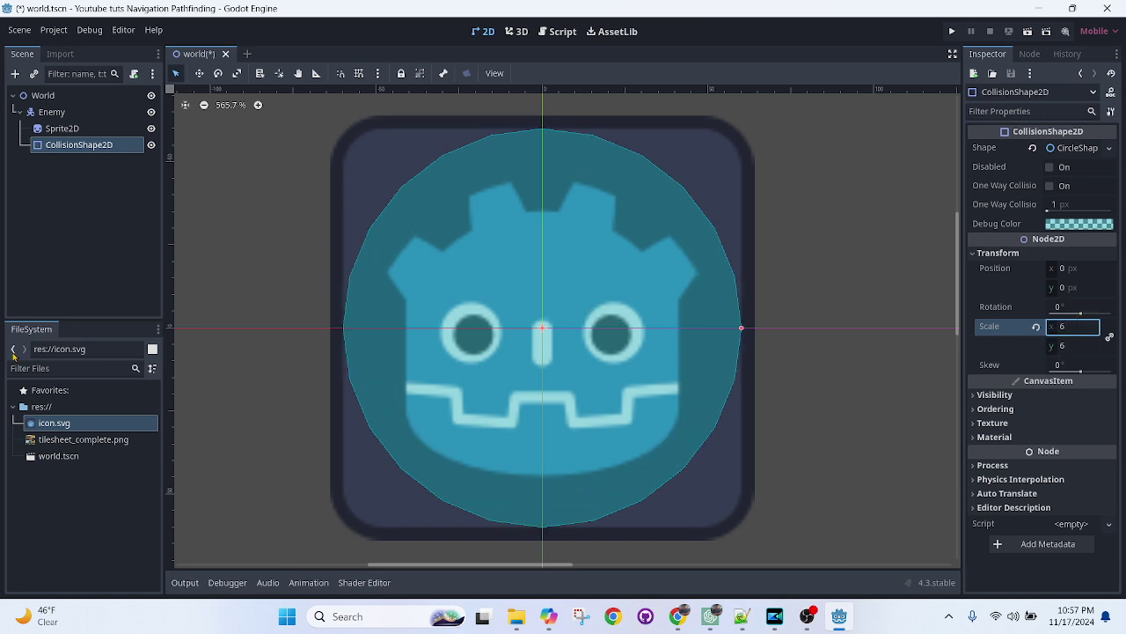
key("ctrl+s")
Tint the Enemy node red by setting its Modulate colour to ff001a.
left_click(53, 112)
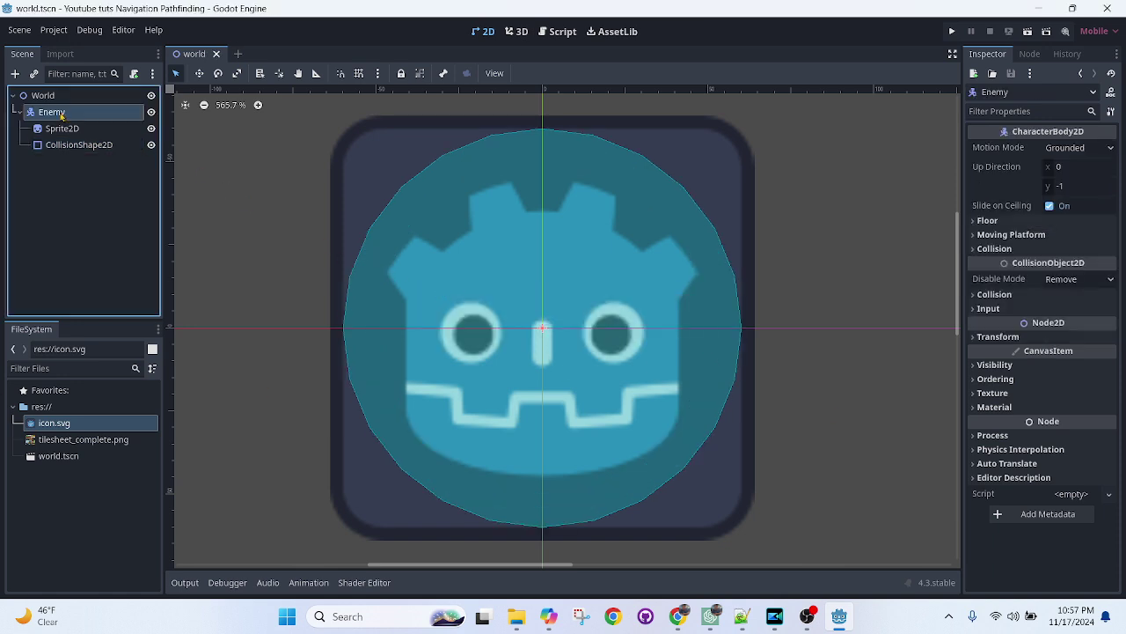
left_click(1040, 367)
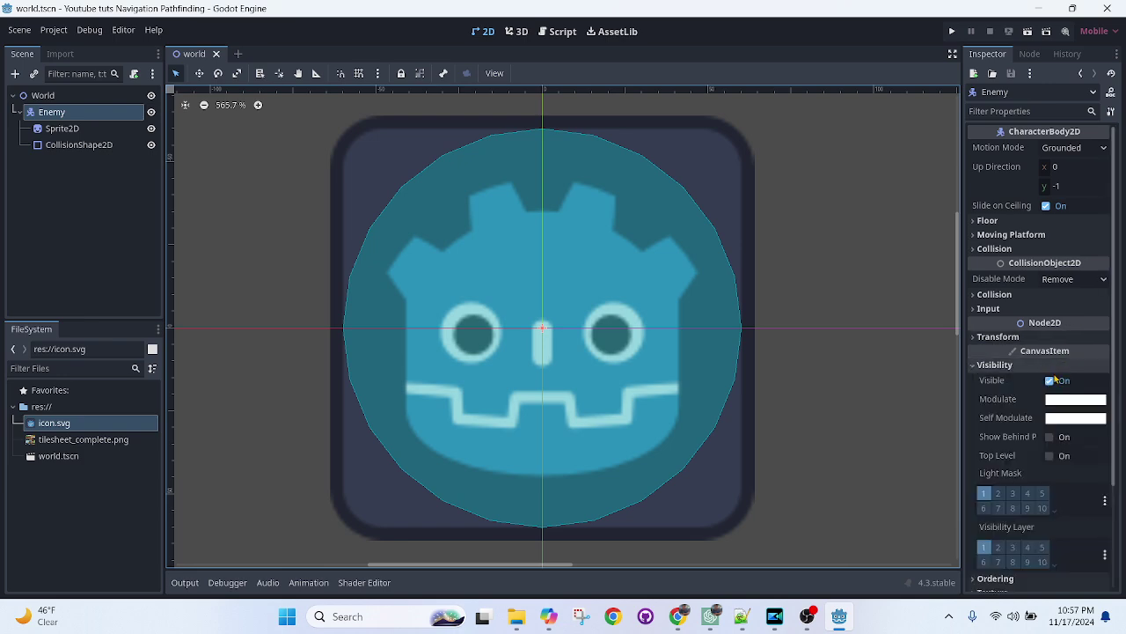
left_click(1075, 398)
left_click(1112, 154)
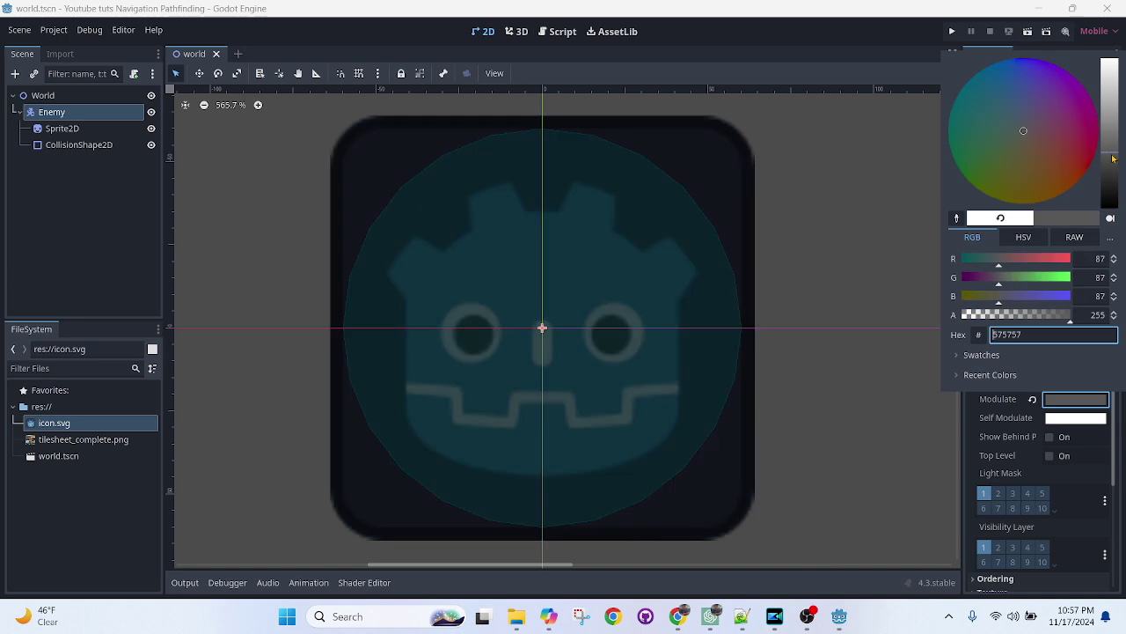
left_click_drag(1083, 136, 1100, 135)
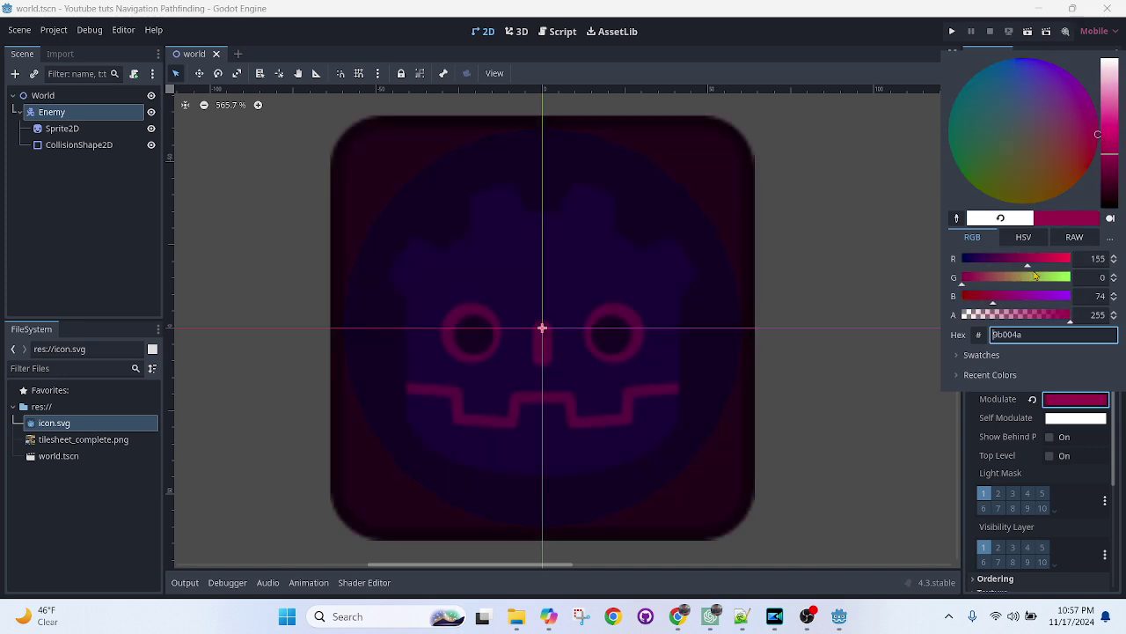
left_click_drag(1031, 264, 1097, 211)
left_click_drag(1006, 284, 947, 286)
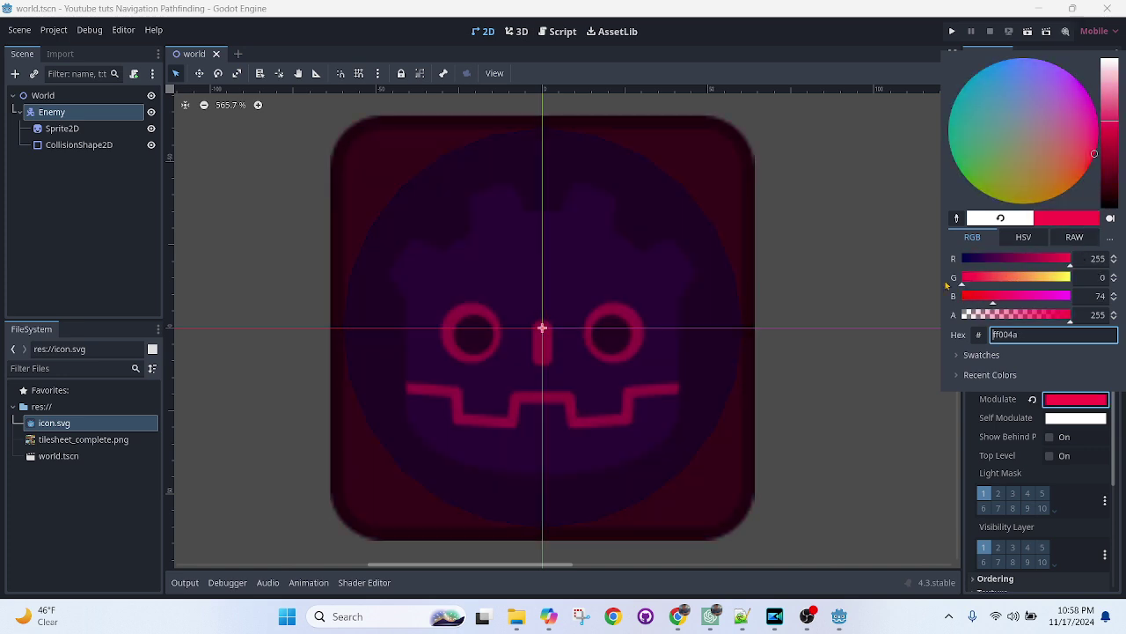
left_click(1114, 141)
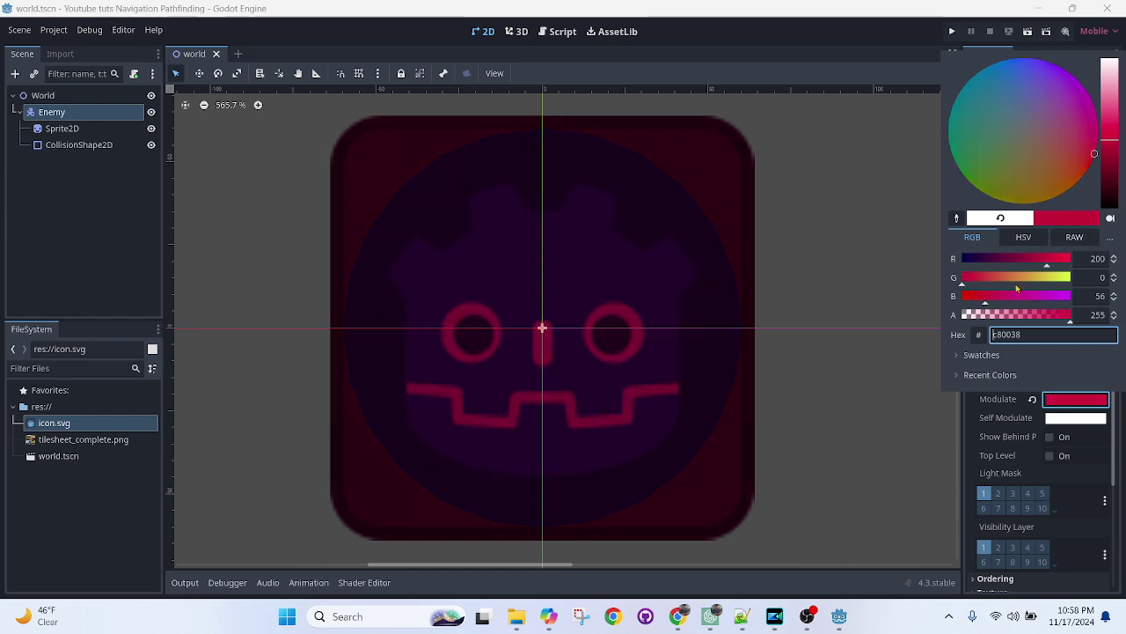
mouse_move(986, 303)
left_mouse_down()
mouse_move(1021, 304)
mouse_move(943, 297)
mouse_move(991, 302)
mouse_move(972, 301)
left_mouse_up()
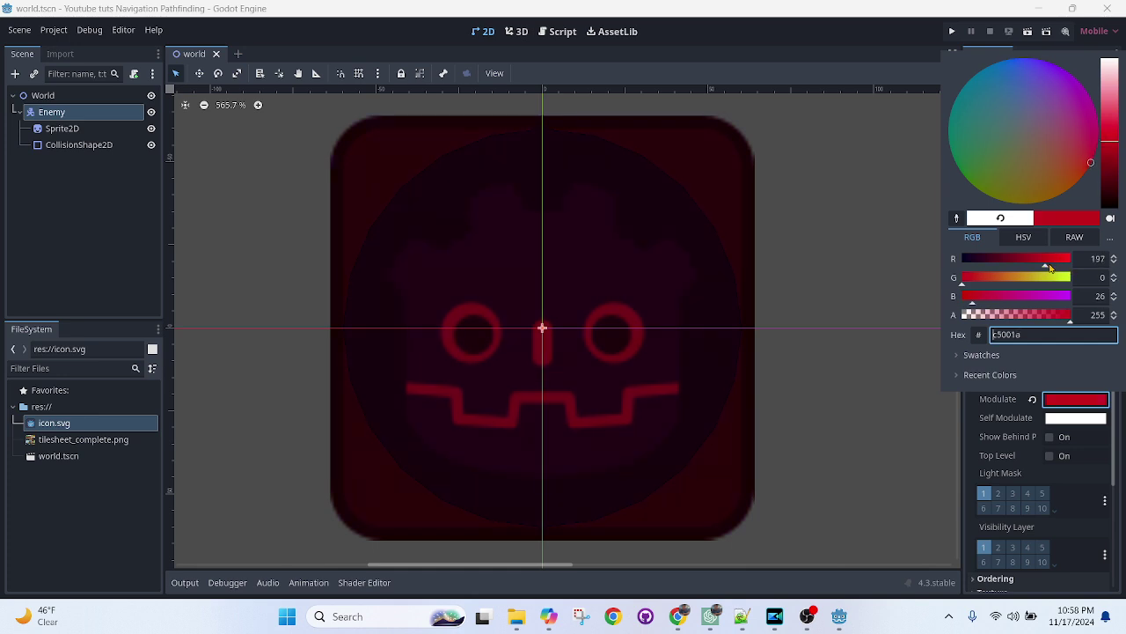
left_click_drag(1048, 263, 1078, 268)
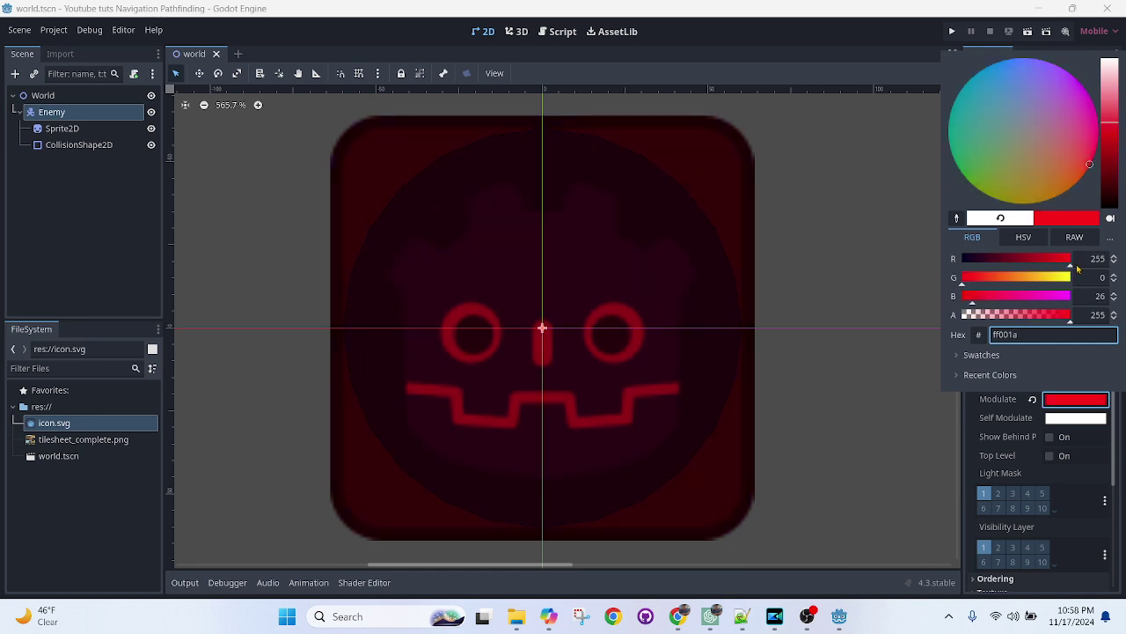
left_click(1120, 290)
Add a NavigationAgent2D node as a child of the Enemy node.
scroll(683, 202, "down", 3)
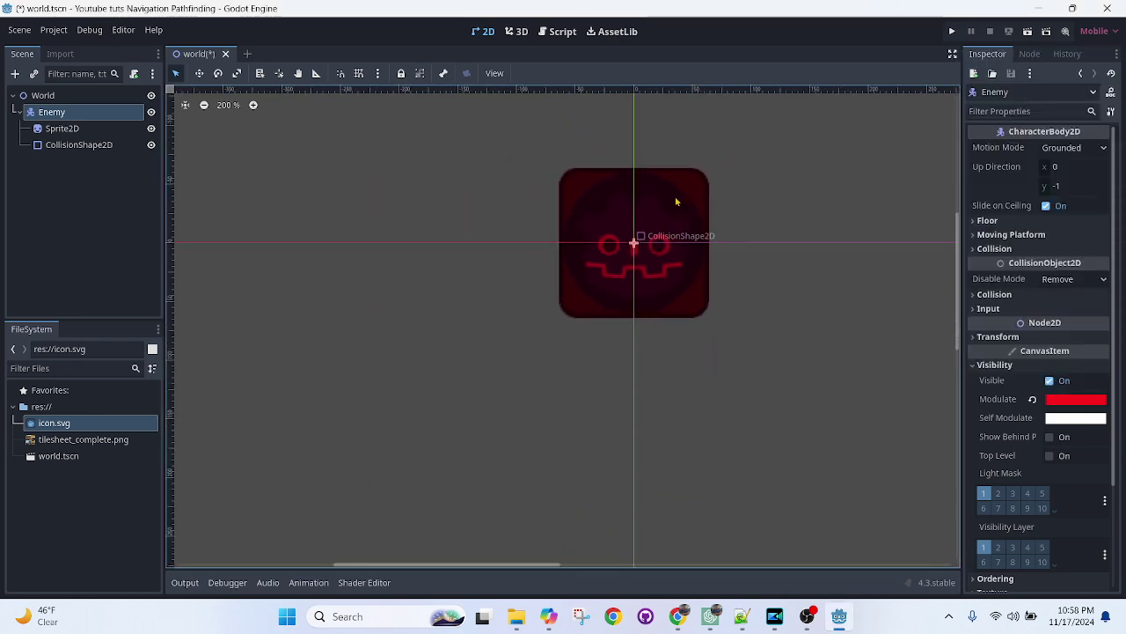
right_click(48, 117)
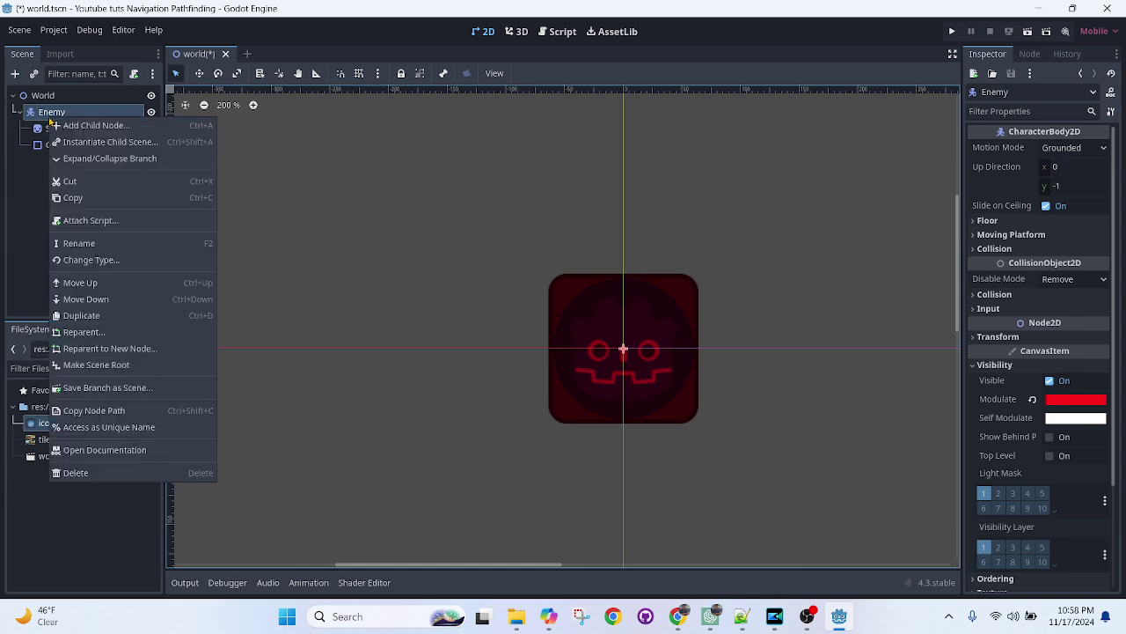
left_click(74, 124)
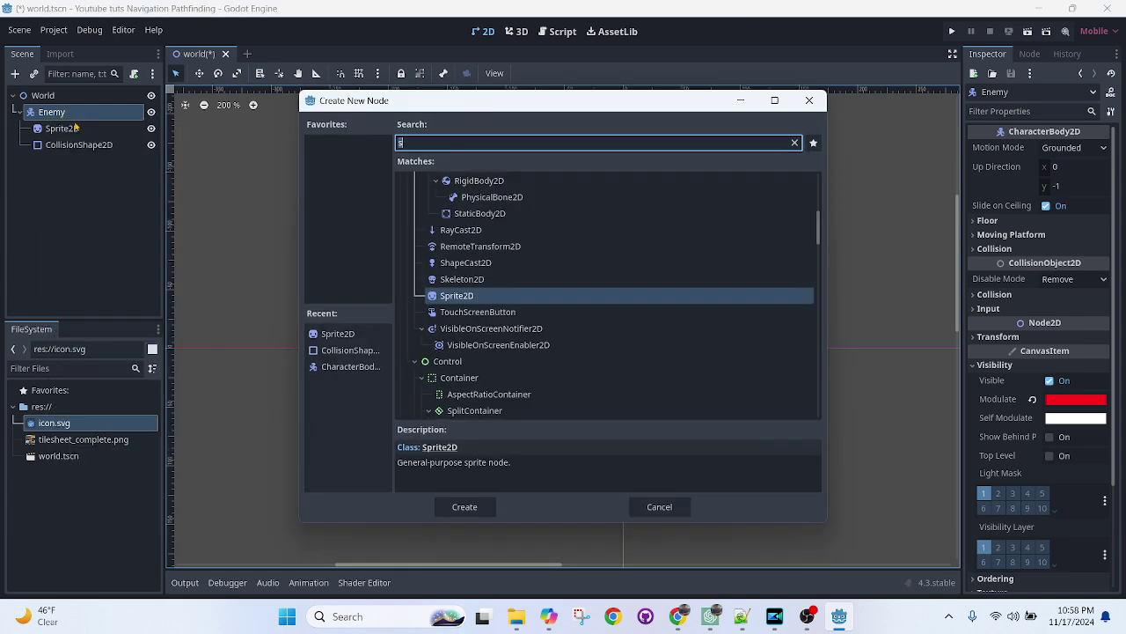
type("s")
key("BackSpace")
type("na")
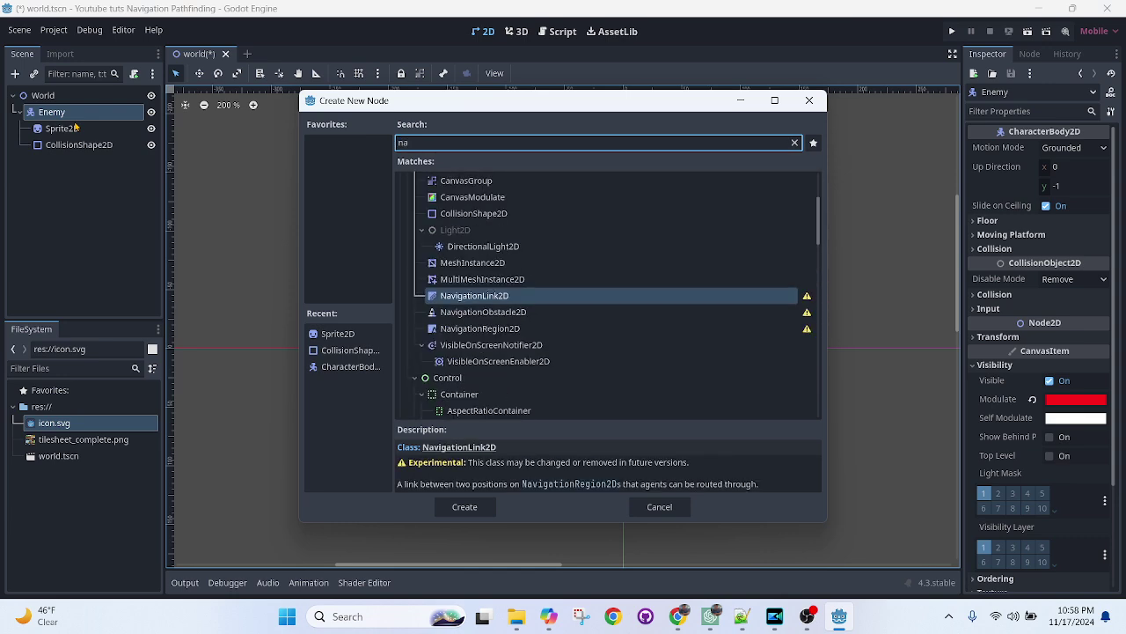
type("vi")
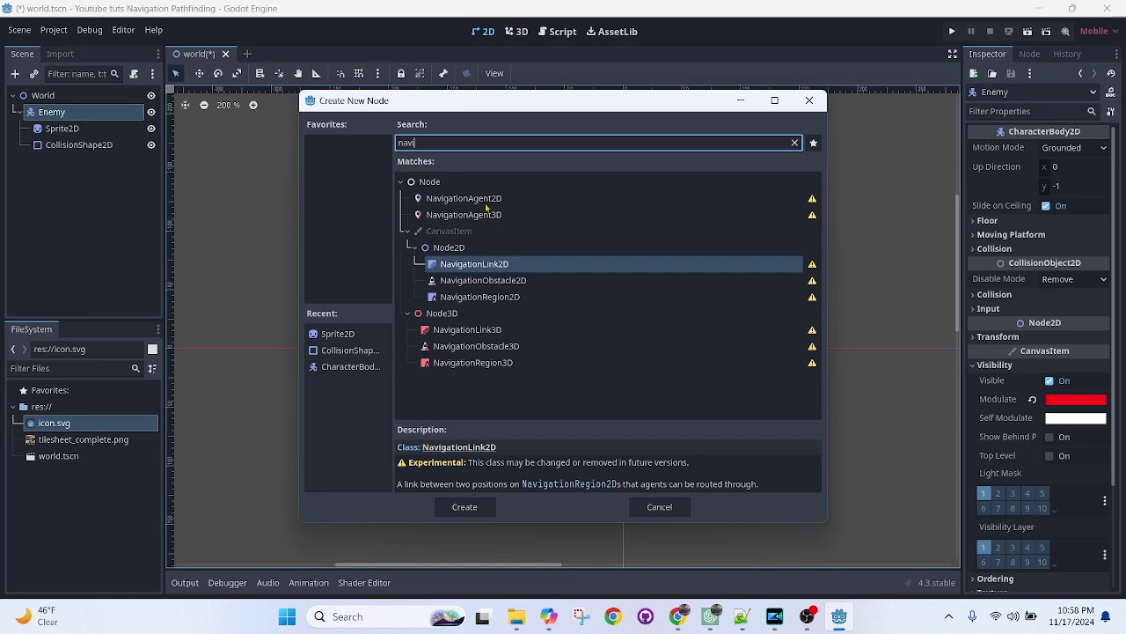
double_click(486, 203)
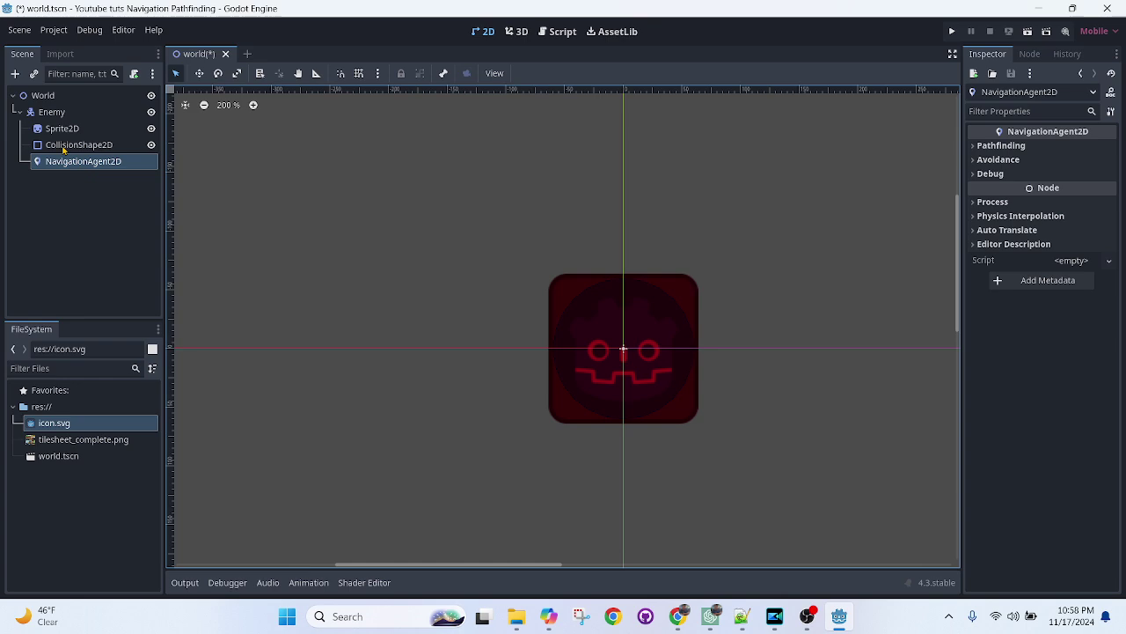
left_click(57, 111)
right_click(65, 99)
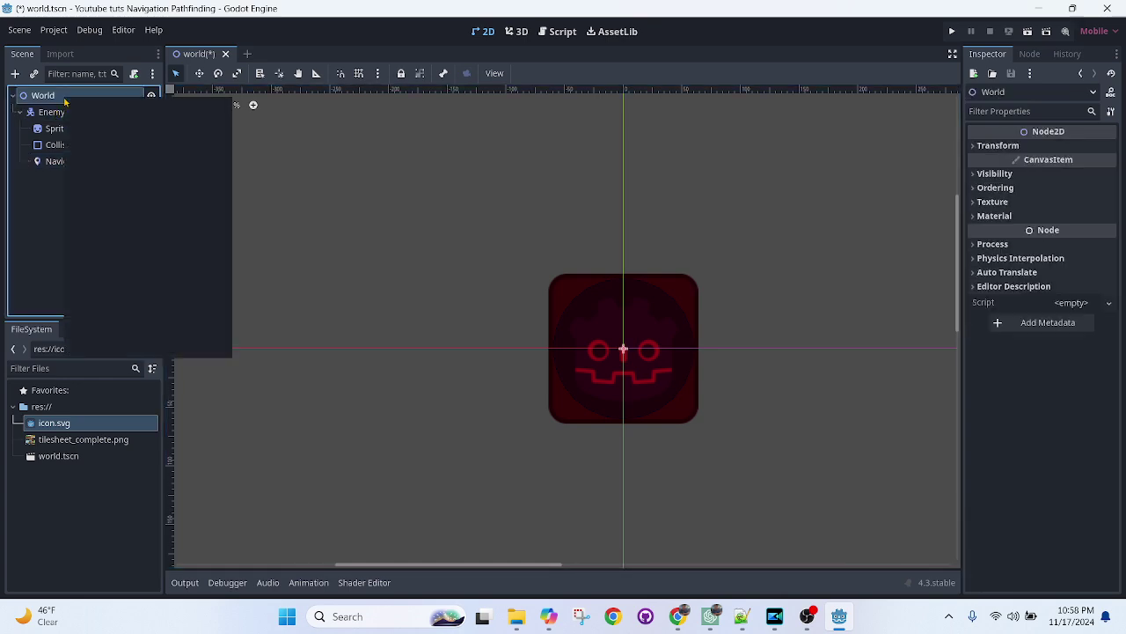
left_click(55, 190)
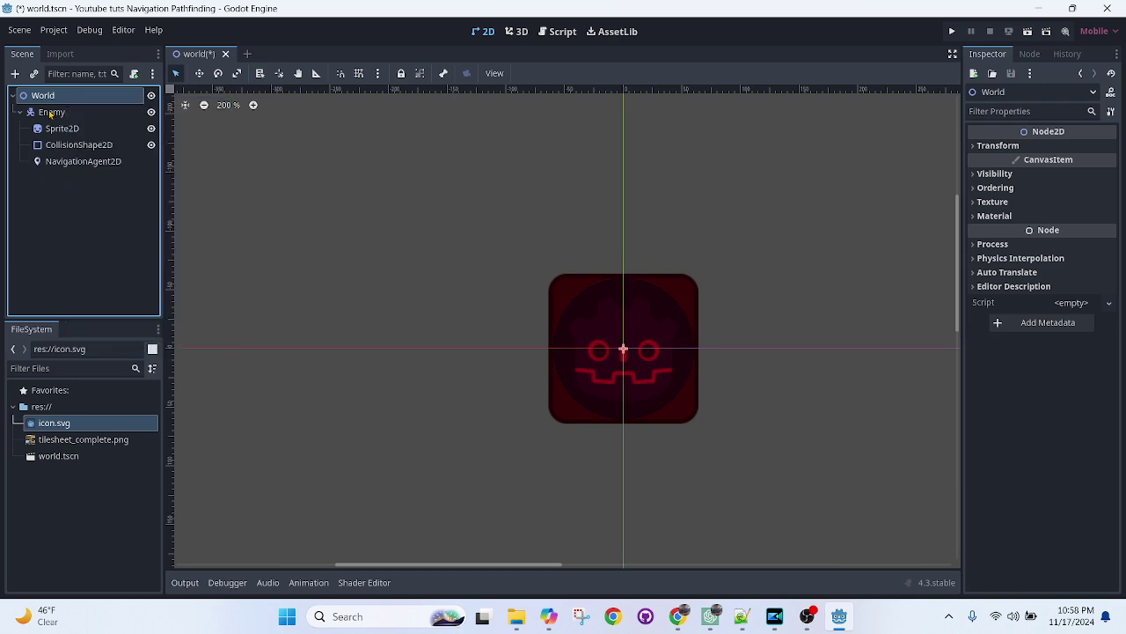
Add a Timer node as a child of the Enemy node.
right_click(51, 114)
left_click(93, 118)
type("ti")
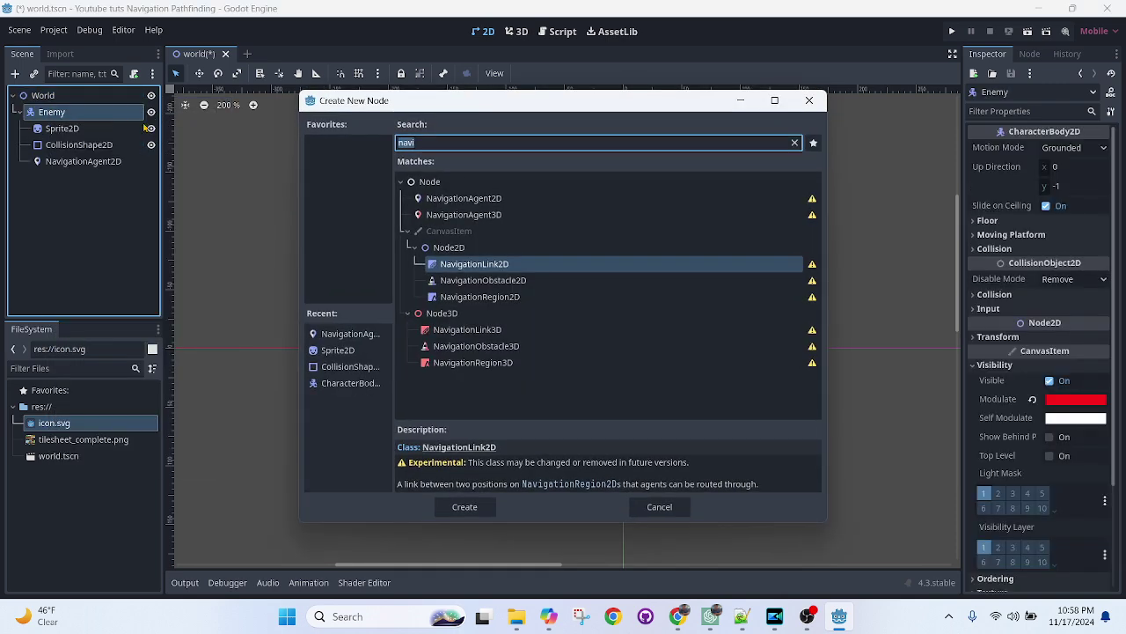
key("Return")
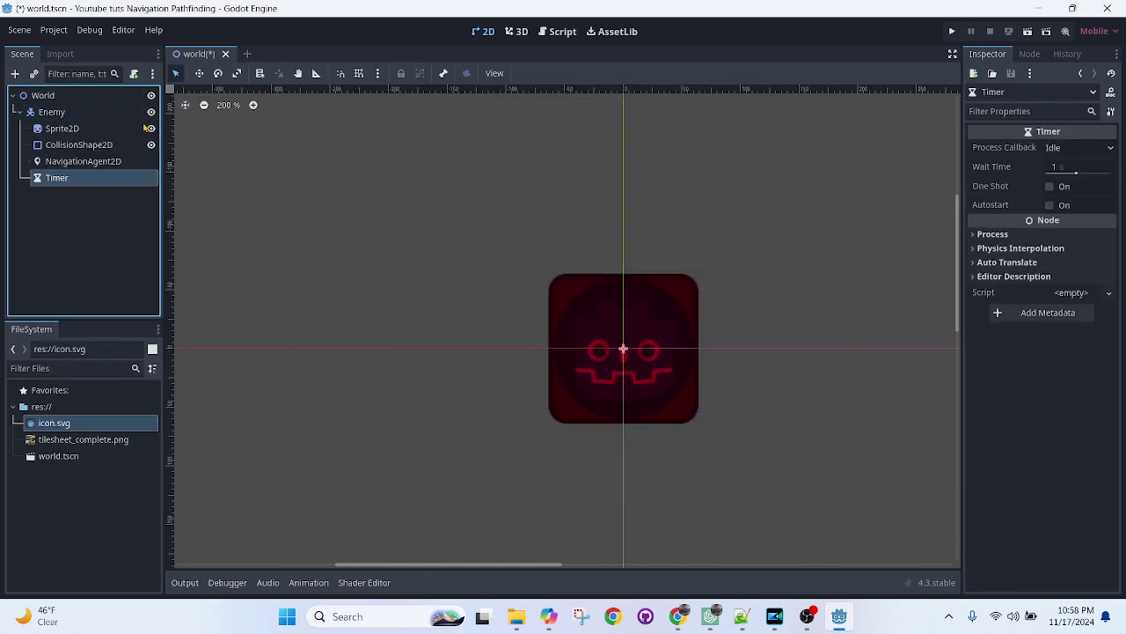
Rename the Timer node to NavTimer and collapse the Enemy node's branch in the scene tree.
double_click(44, 179)
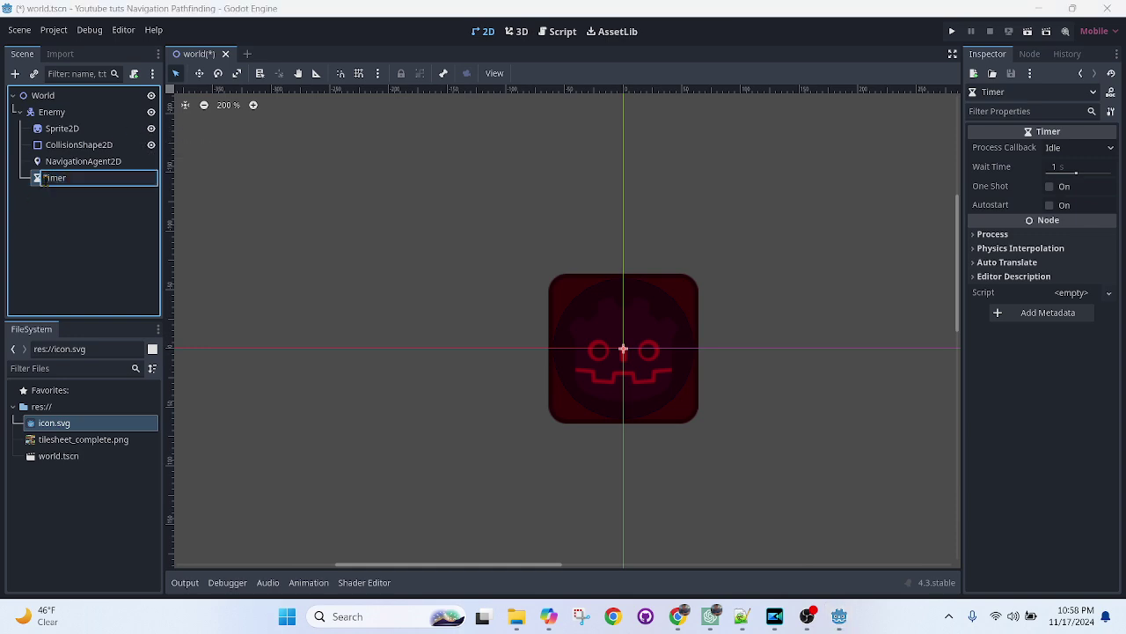
type("Nav")
key("Return")
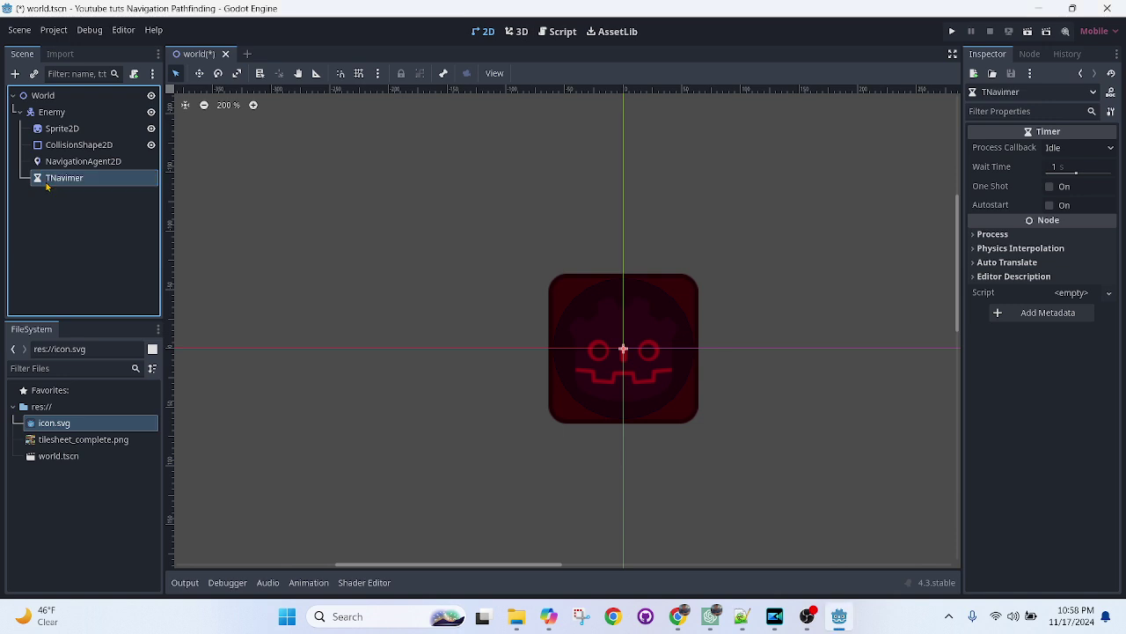
double_click(50, 179)
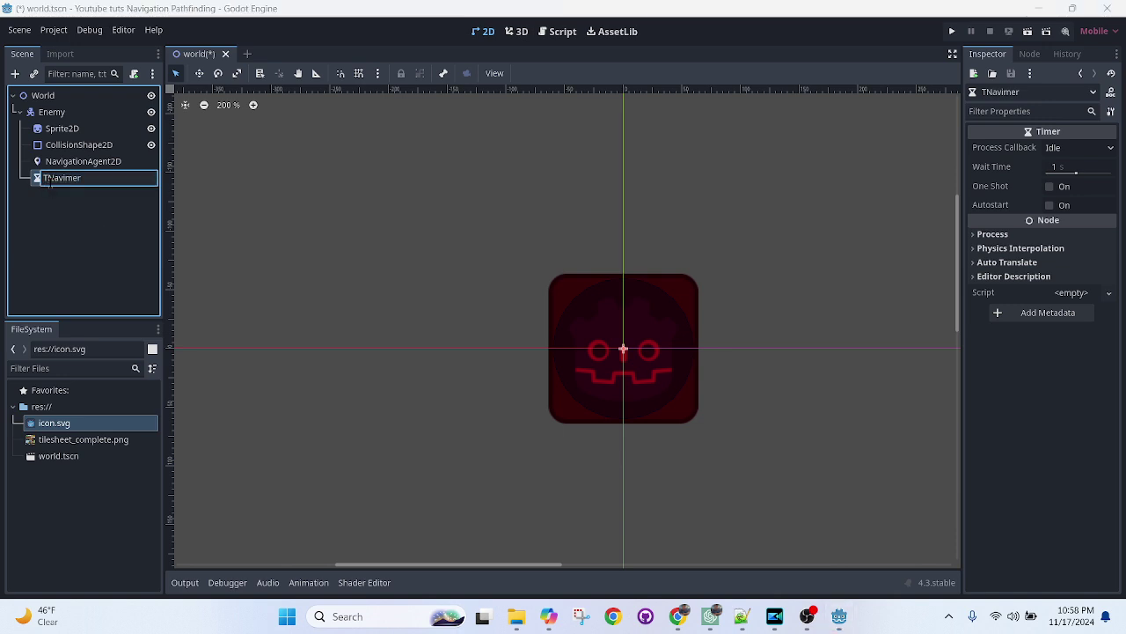
double_click(49, 179)
type("NavTimer")
key("Return")
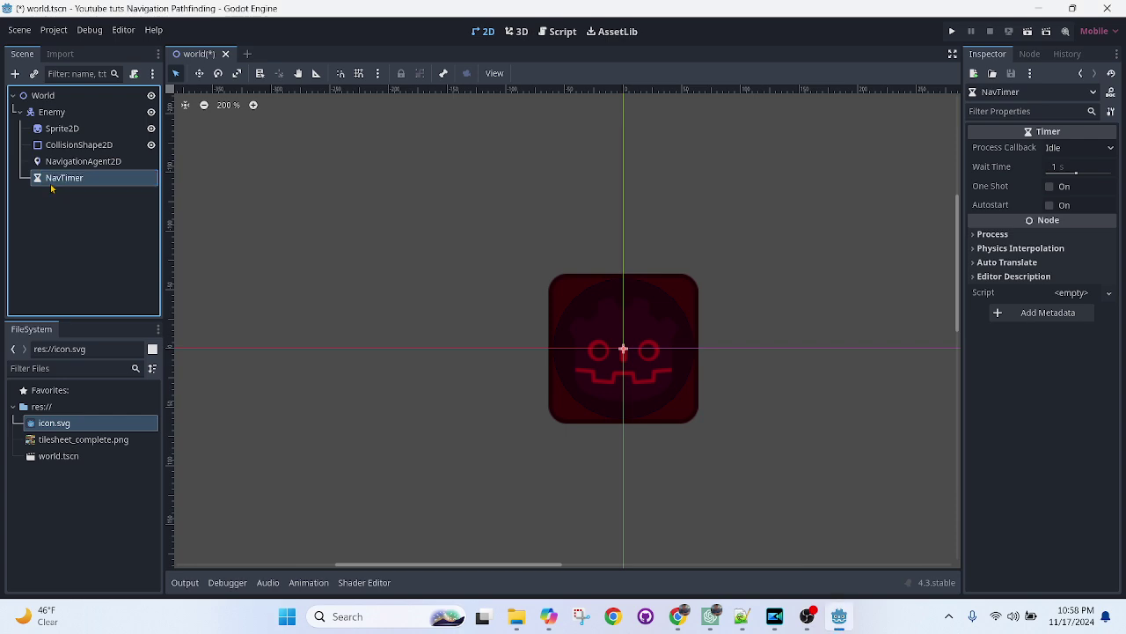
left_click(17, 113)
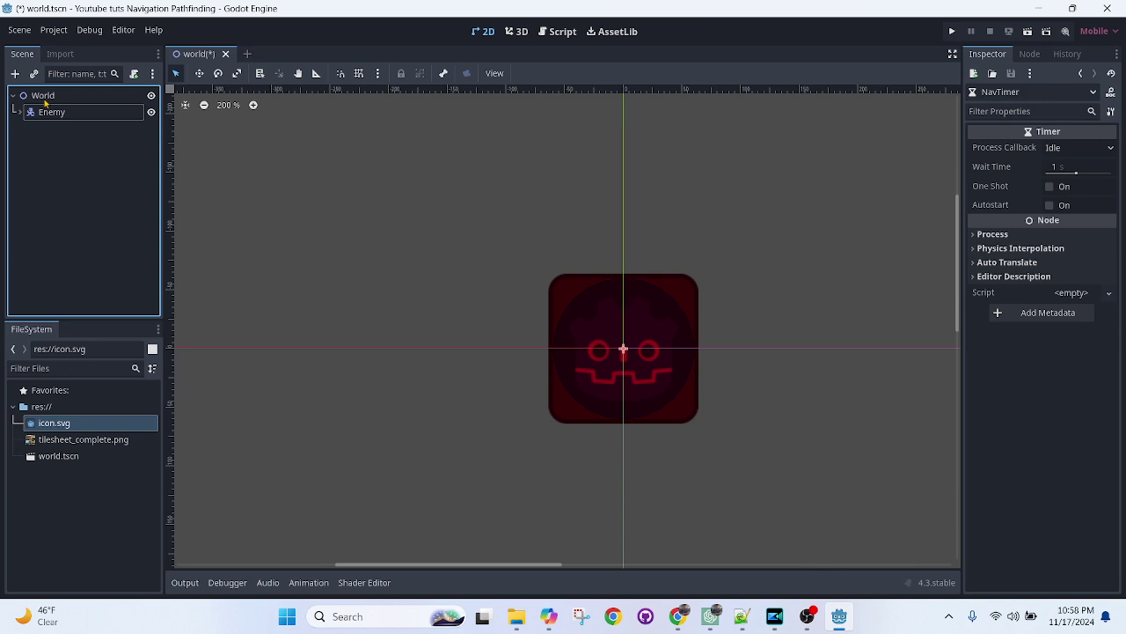
Expand the Enemy node's branch in the scene tree to show its child nodes.
left_click(51, 114)
left_click(17, 114)
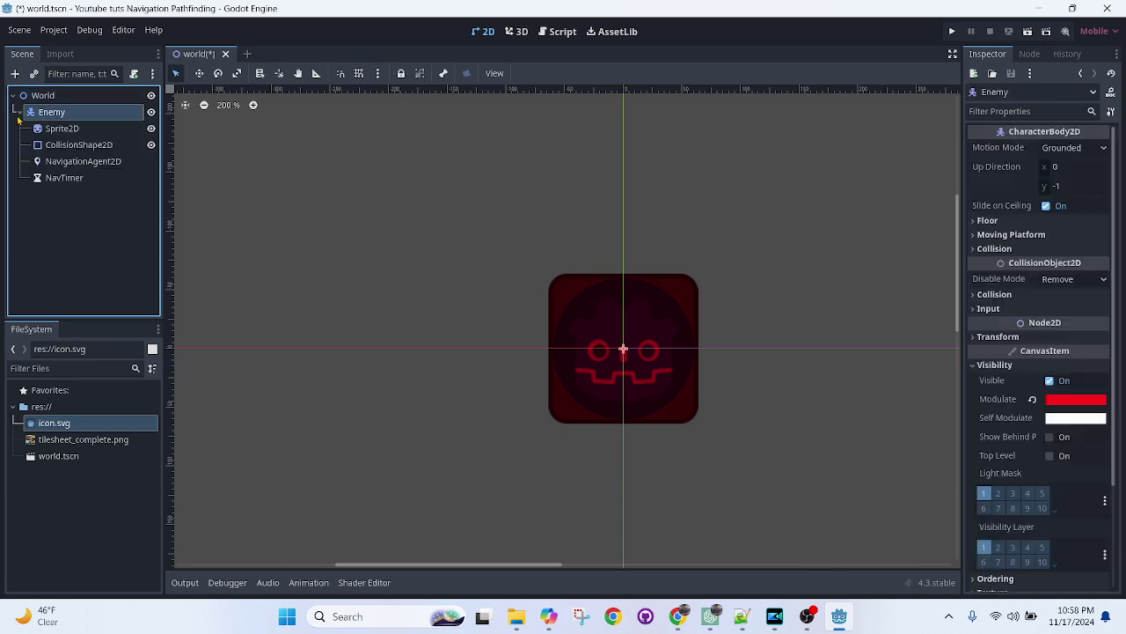
left_click(18, 114)
left_click(16, 115)
Add a NavigationRegion2D node as a child of the World node.
left_click(39, 96)
right_click(36, 97)
left_click(75, 108)
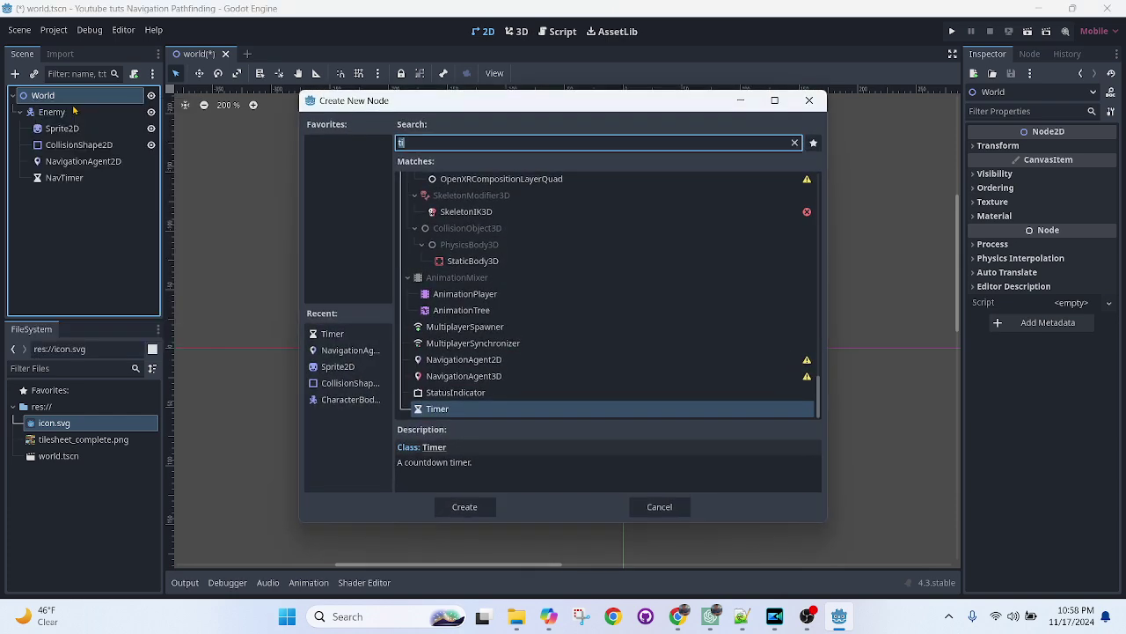
type("pa")
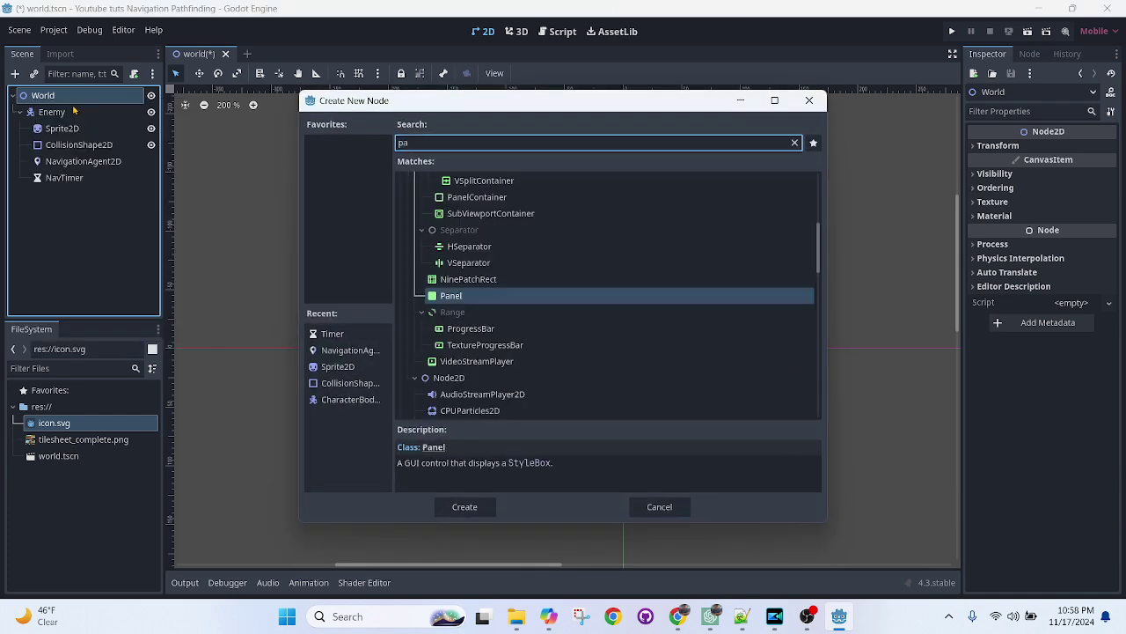
key("BackSpace")
key("BackSpace")
type("nav")
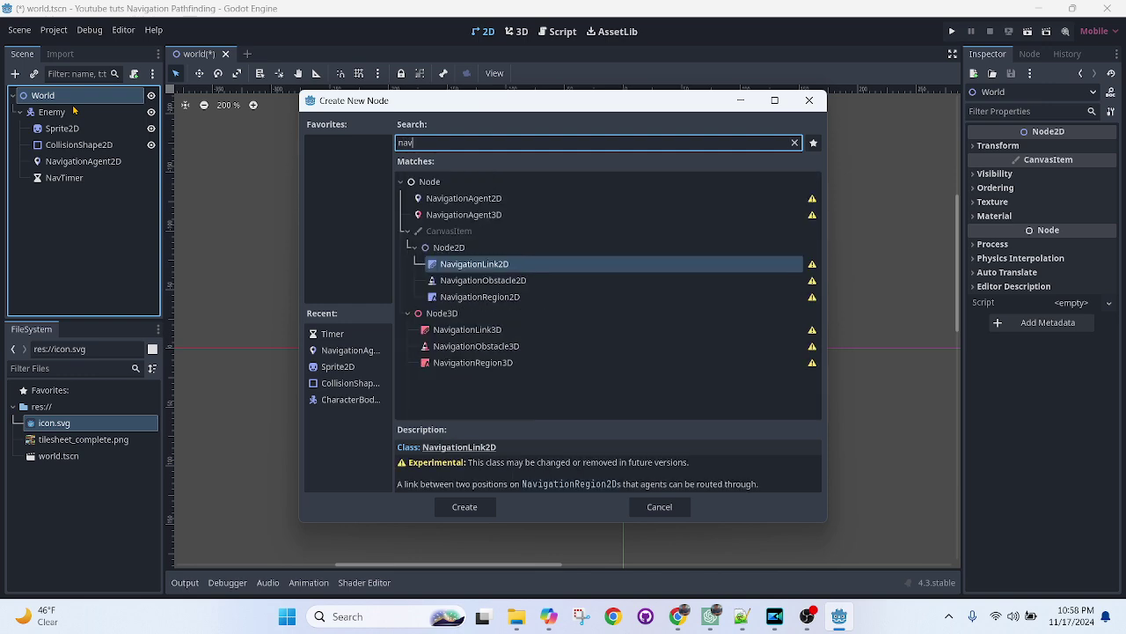
key("Down")
key("Down")
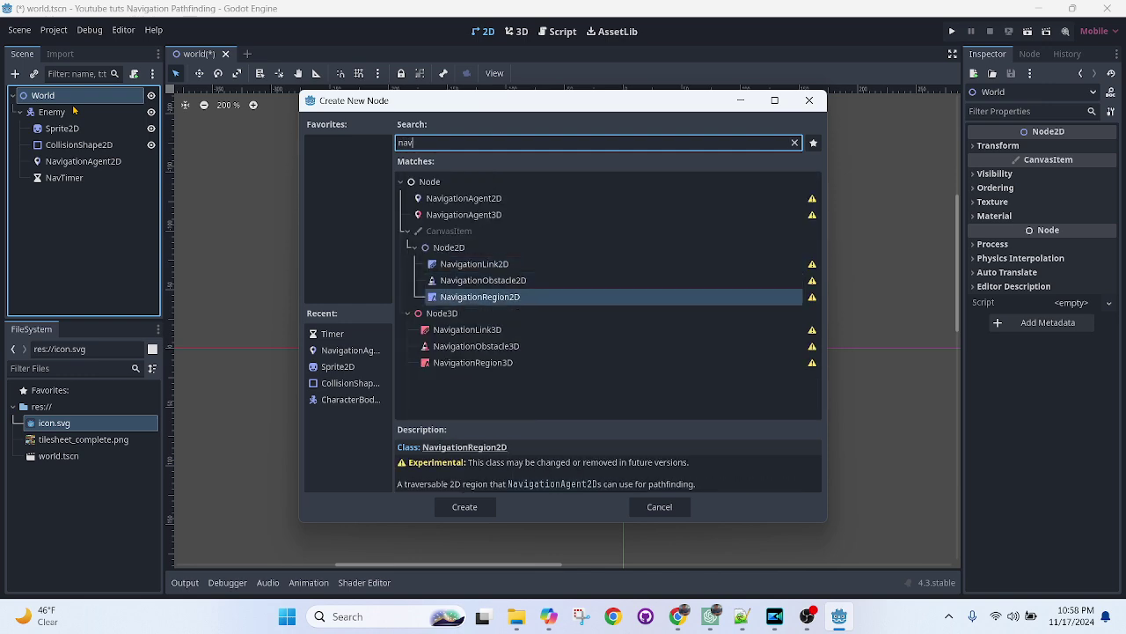
key("Return")
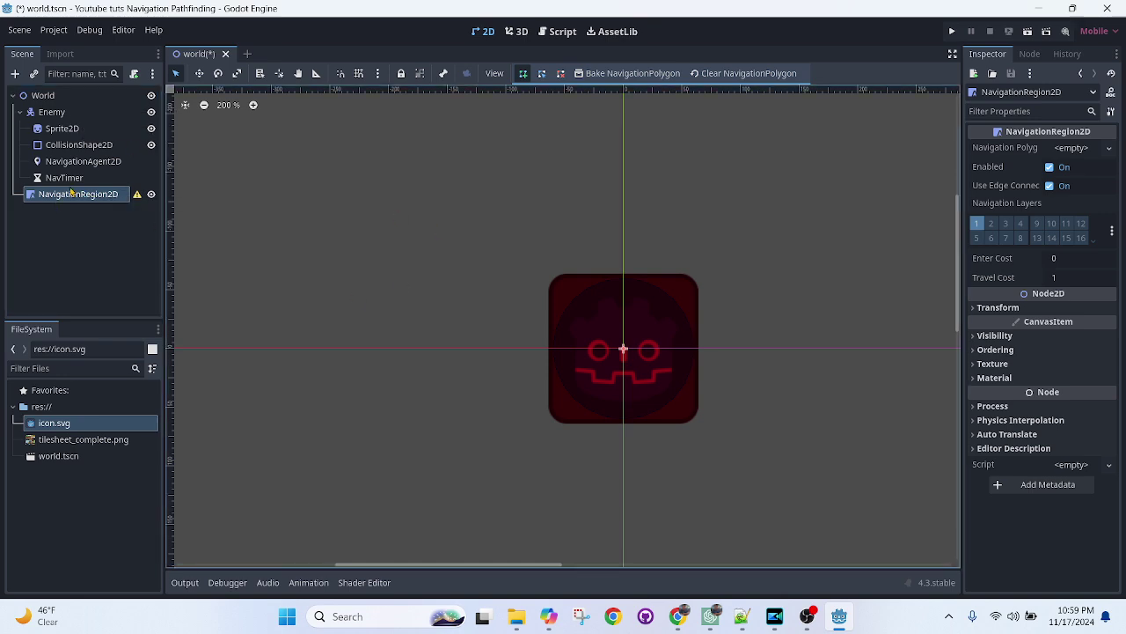
left_click(97, 162)
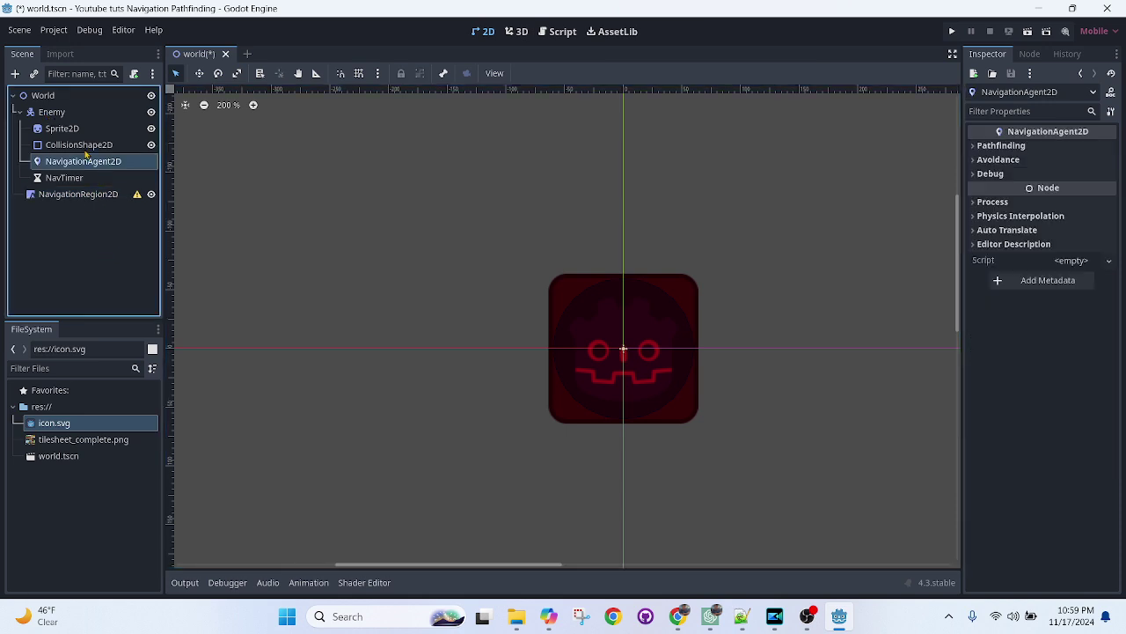
left_click(16, 111)
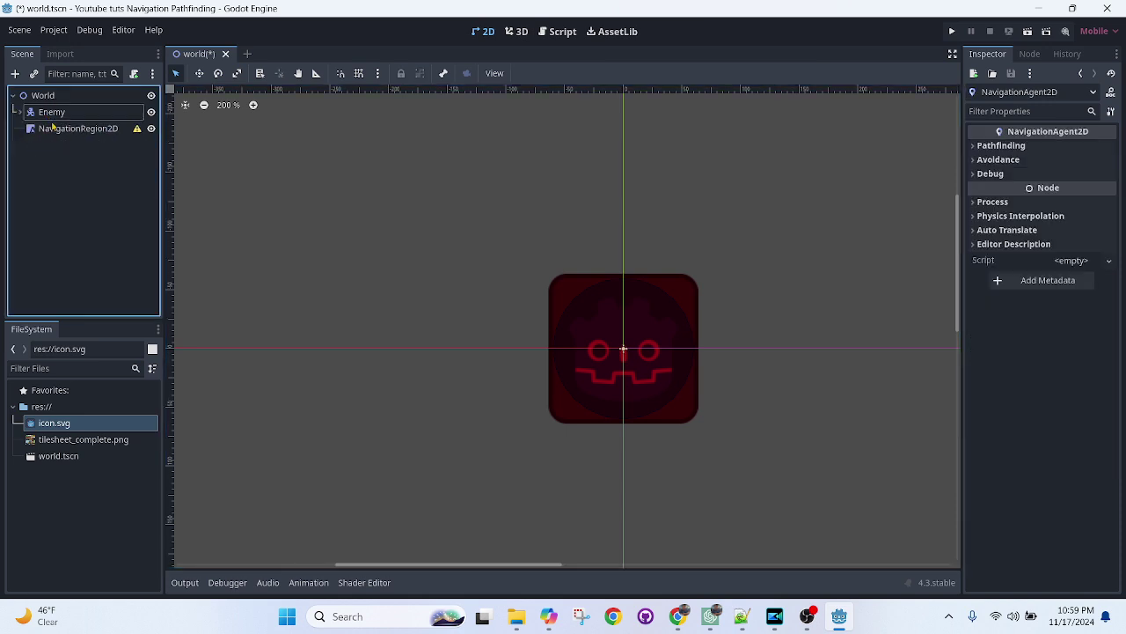
left_click(19, 114)
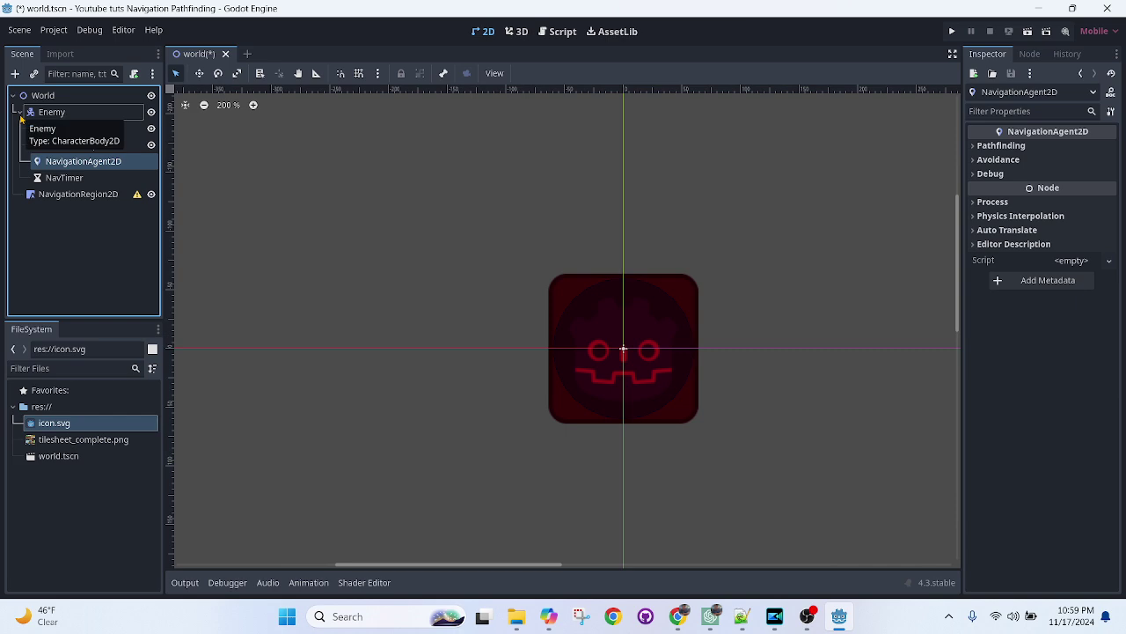
Add a Node2D as a child of the World node and rename it Player.
left_click(50, 96)
right_click(51, 93)
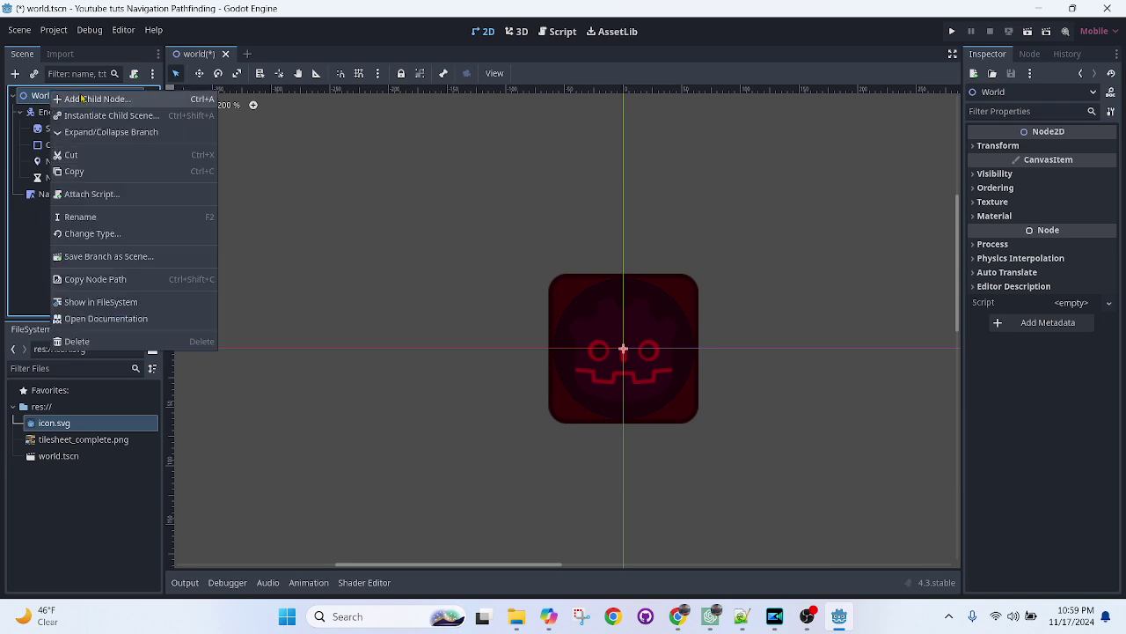
left_click(83, 99)
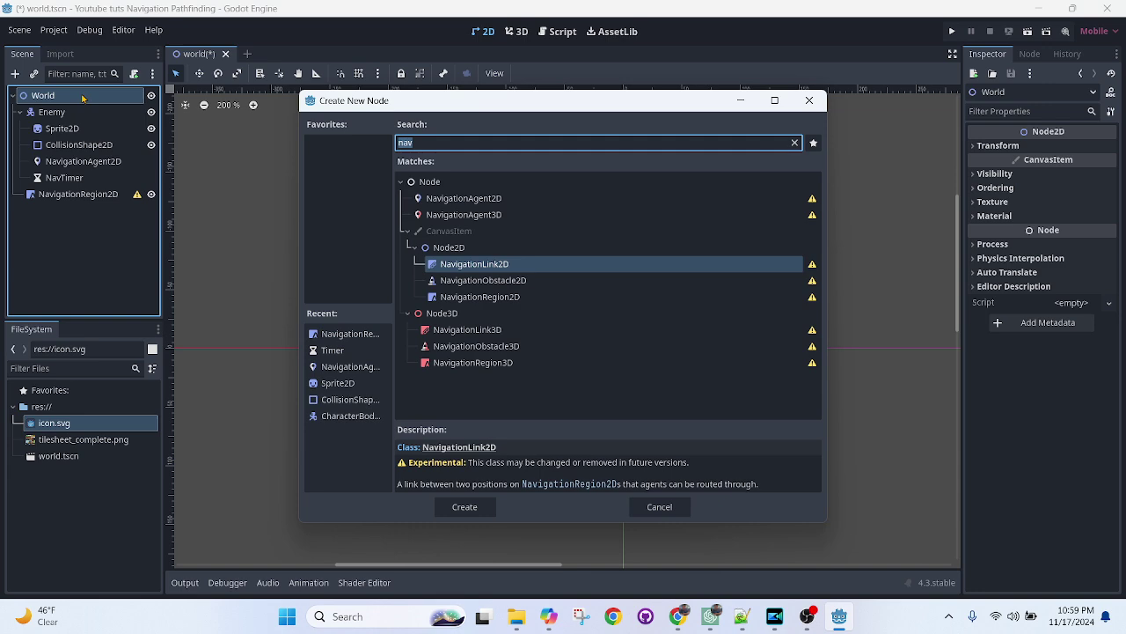
double_click(451, 249)
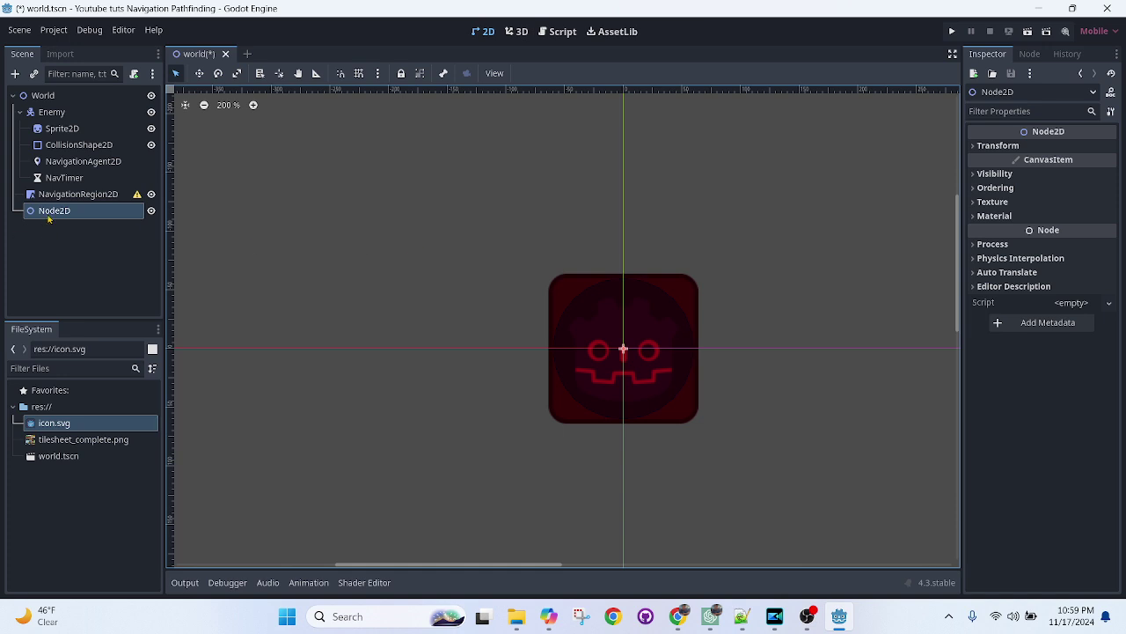
double_click(49, 211)
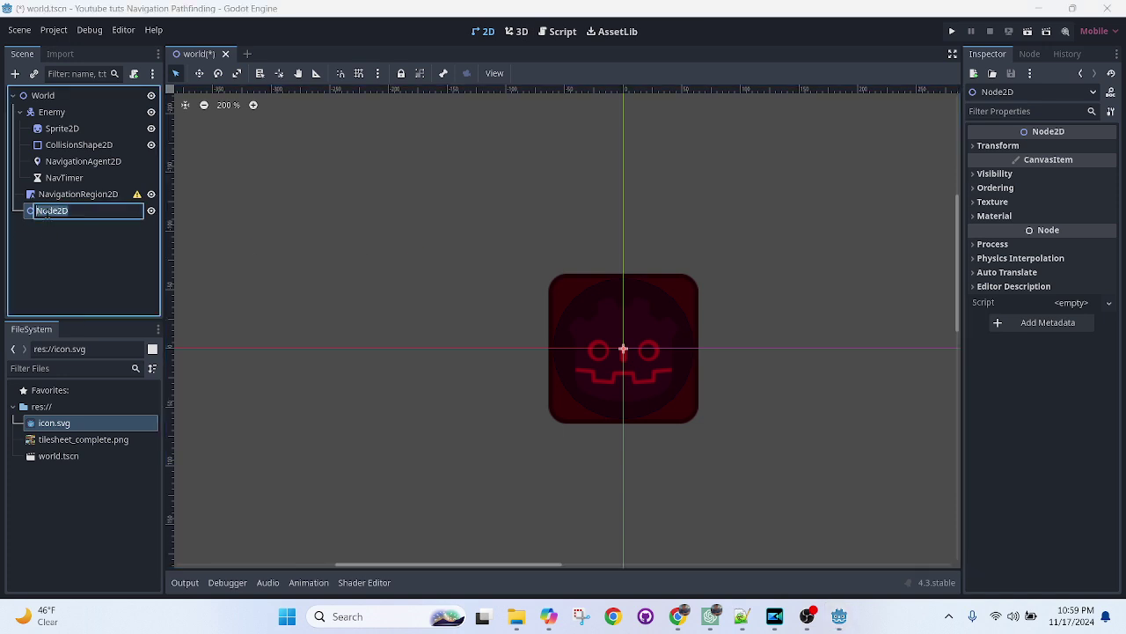
type("Player")
key("Return")
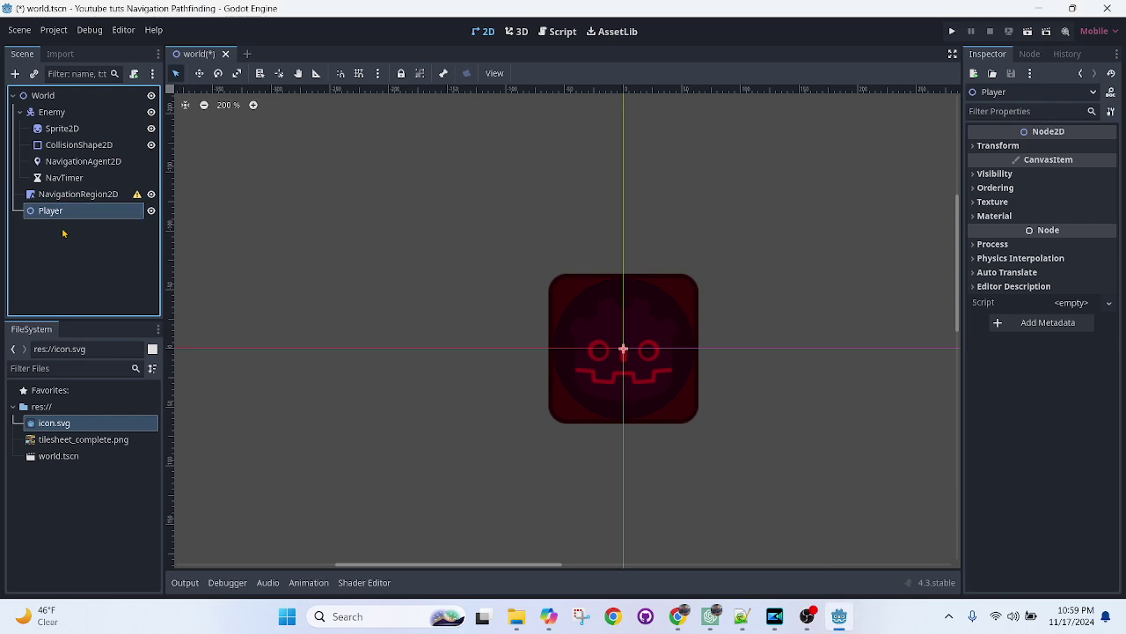
Add a Sprite2D as a child of the Player node and assign icon.svg as its texture.
left_click(70, 195)
left_click(69, 211)
right_click(64, 209)
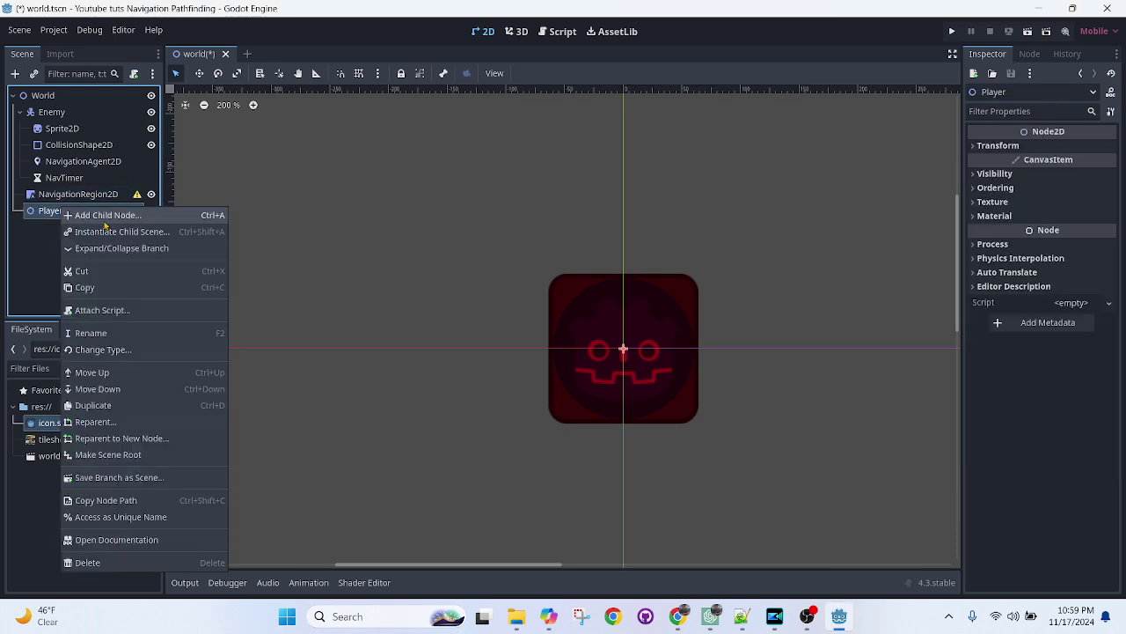
left_click(98, 221)
type("sp")
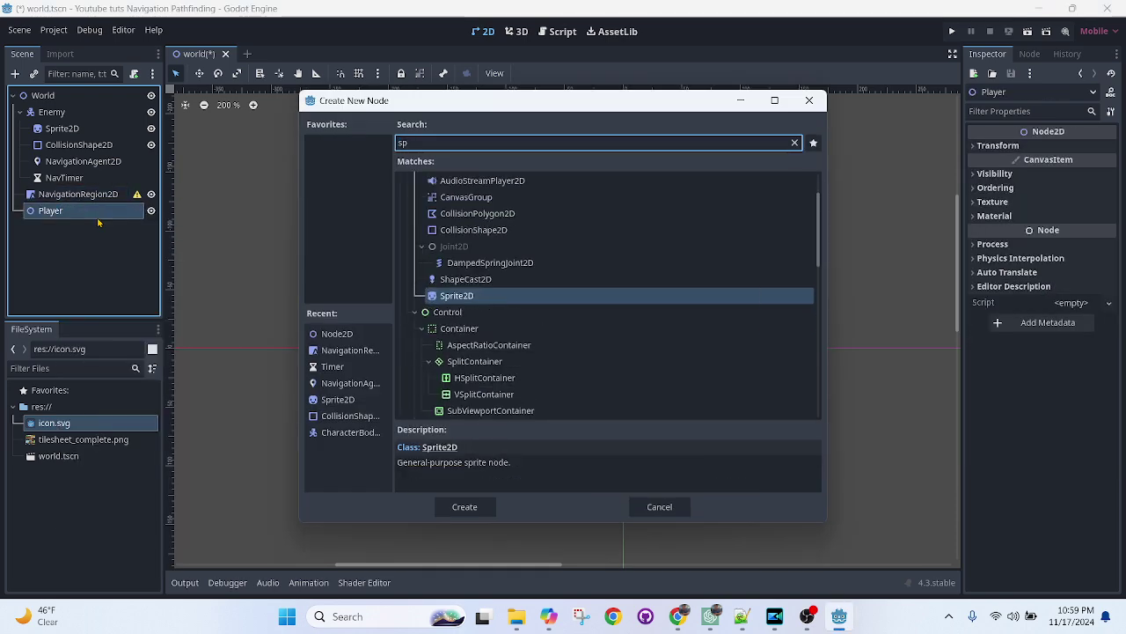
key("Return")
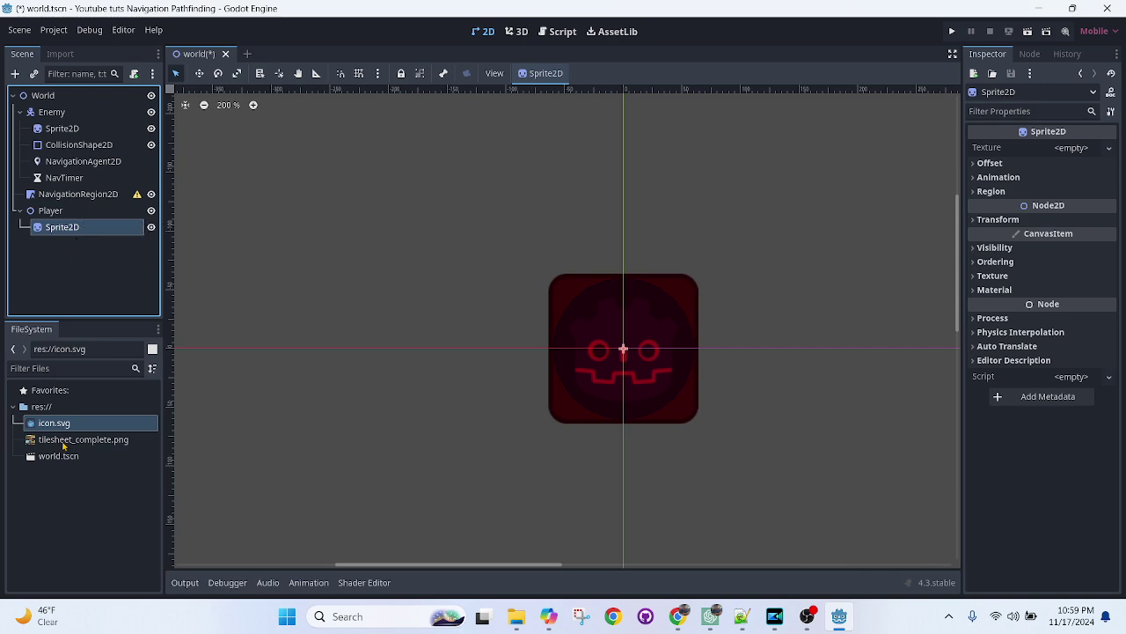
left_click_drag(59, 423, 1085, 157)
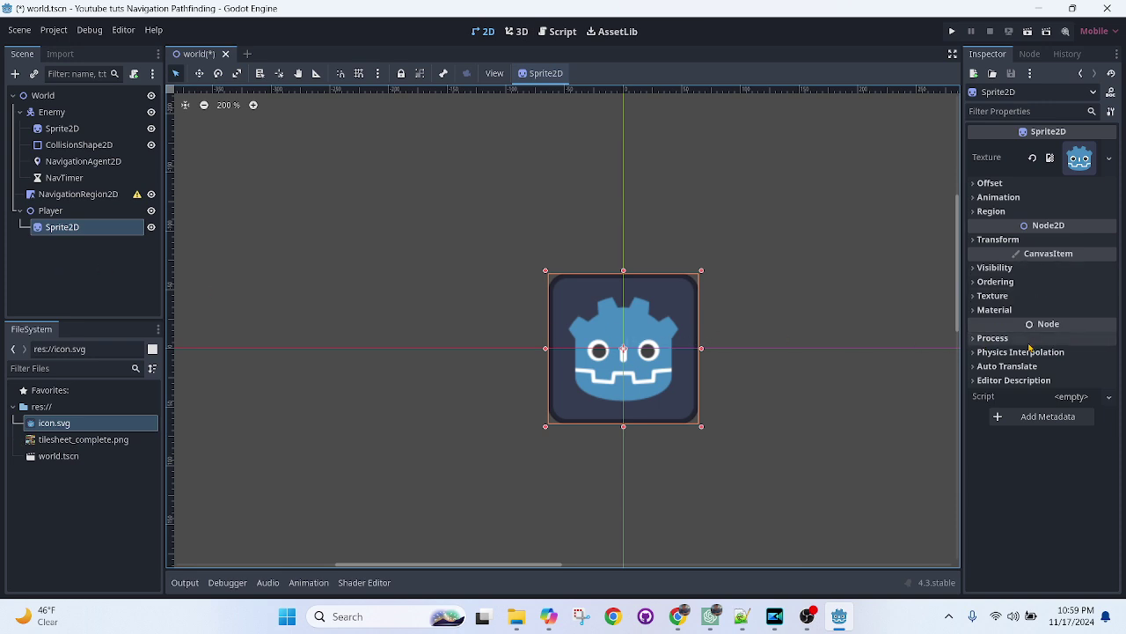
Tint the Player's sprite green by setting its Self Modulate colour to 35ff35.
left_click(1047, 269)
left_click(1063, 307)
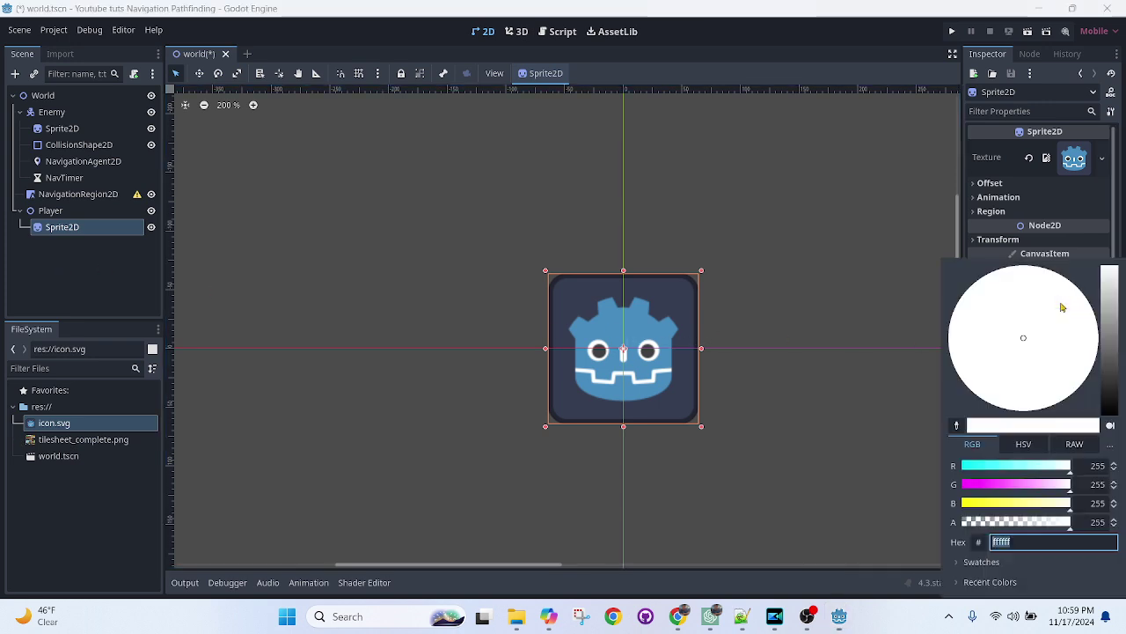
left_click(977, 229)
left_click(1078, 325)
left_click(1112, 130)
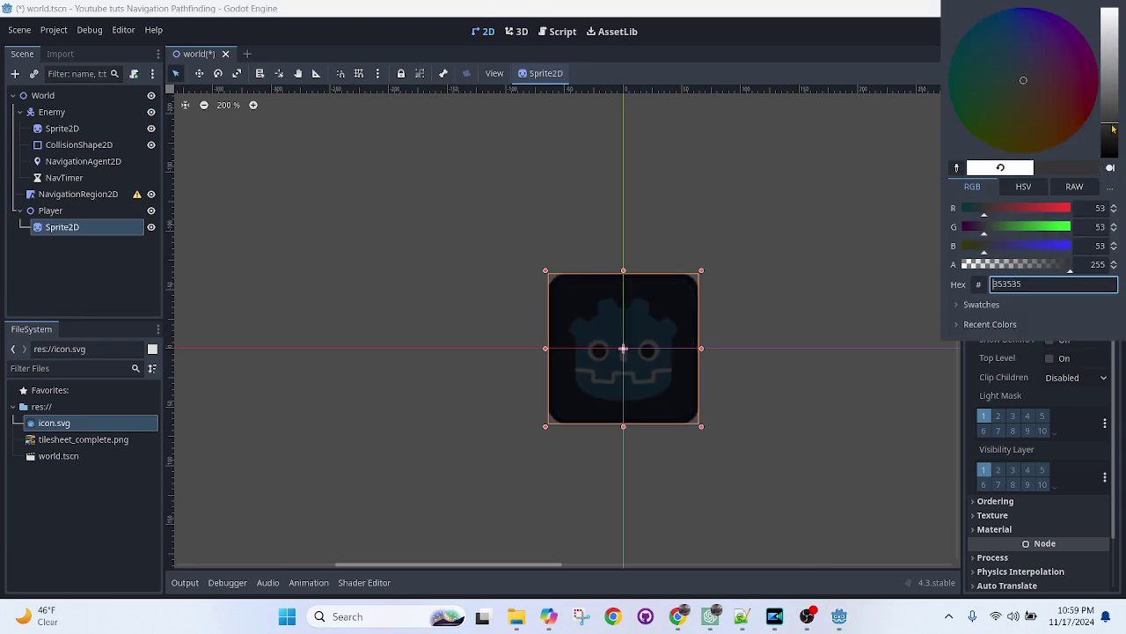
left_click_drag(1059, 230, 1087, 238)
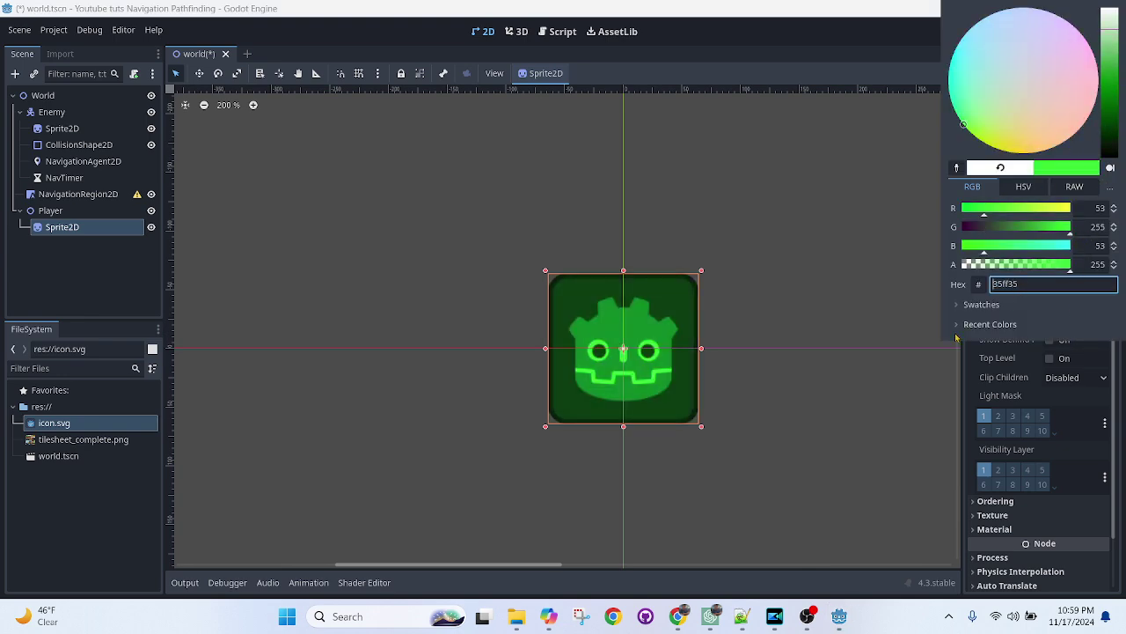
left_click(904, 351)
Move the Player node near the right edge of the game's viewport frame and the Enemy node inside its left edge.
scroll(520, 269, "down", 4)
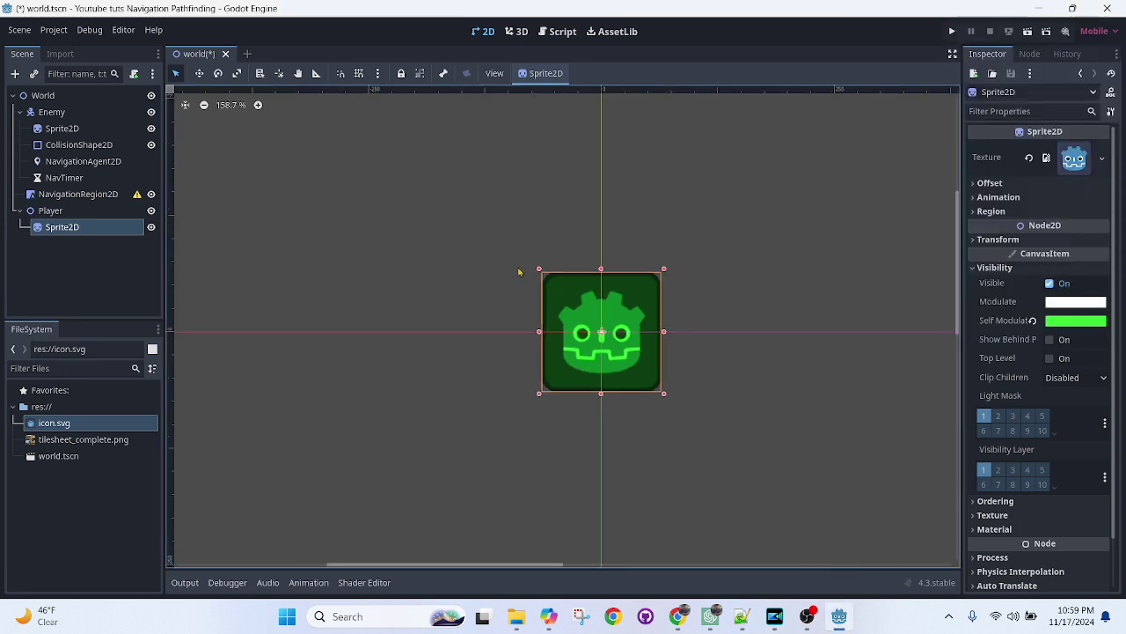
left_click(71, 212)
scroll(264, 231, "down", 3)
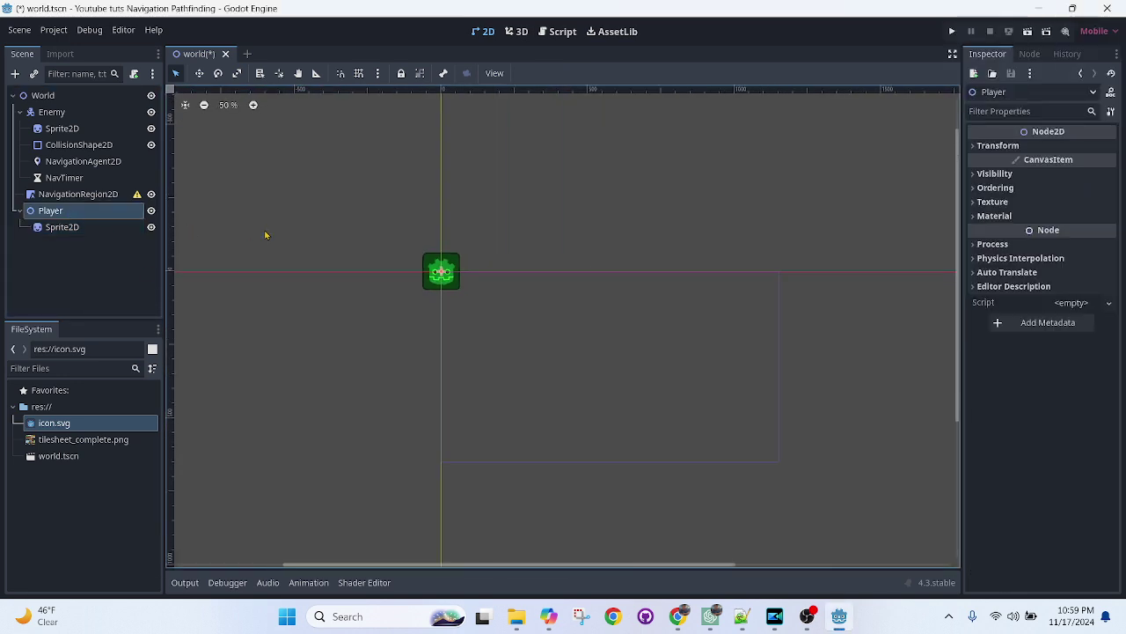
left_click(200, 74)
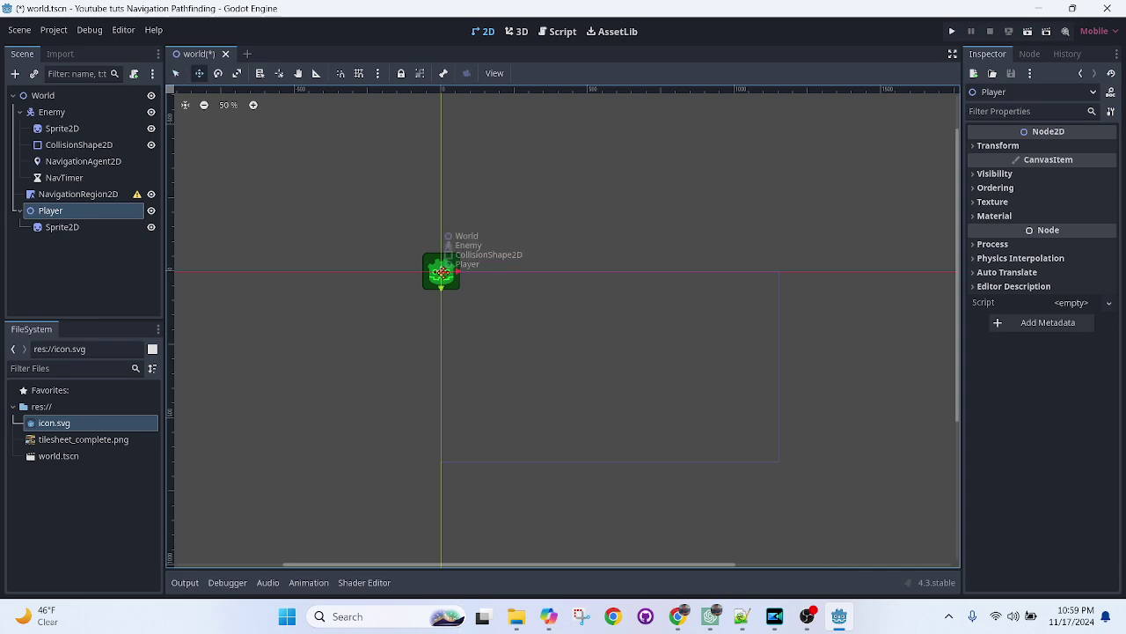
left_click_drag(441, 272, 735, 337)
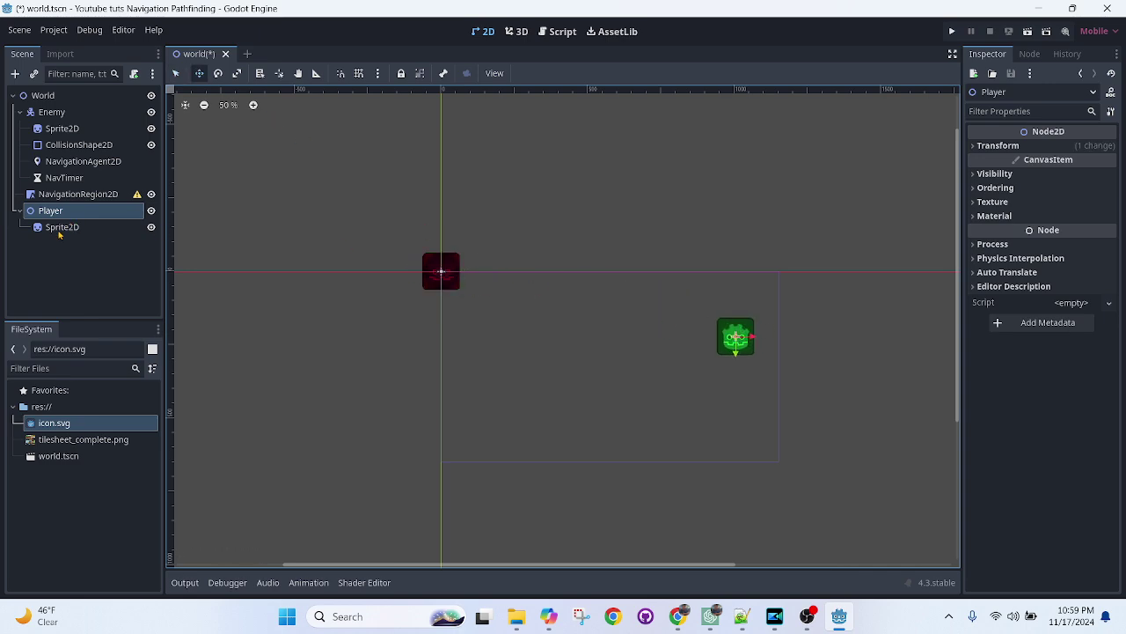
left_click(51, 112)
left_click_drag(441, 271, 484, 363)
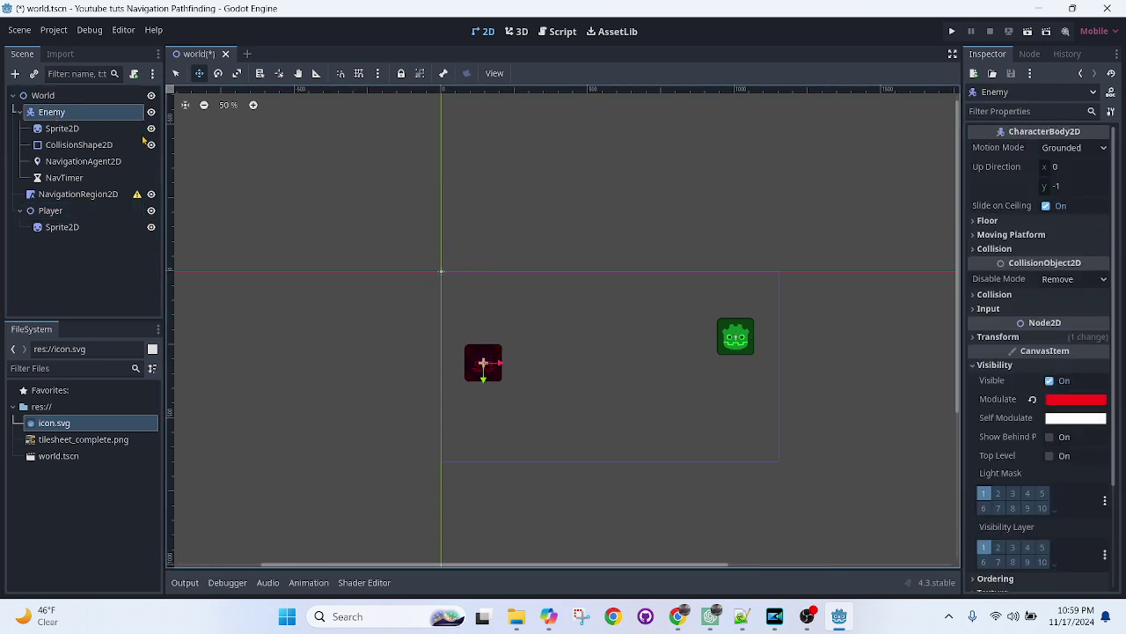
Add a TileMapLayer node, rather than the deprecated TileMap, as a child of the NavigationRegion2D node.
left_click(78, 195)
right_click(77, 196)
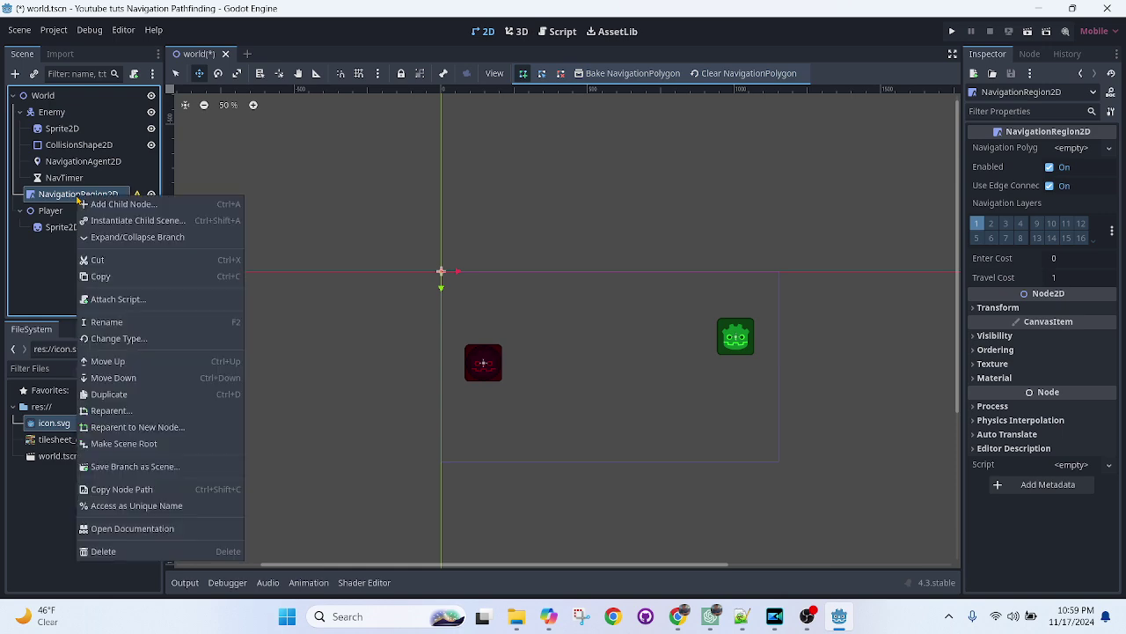
left_click(119, 204)
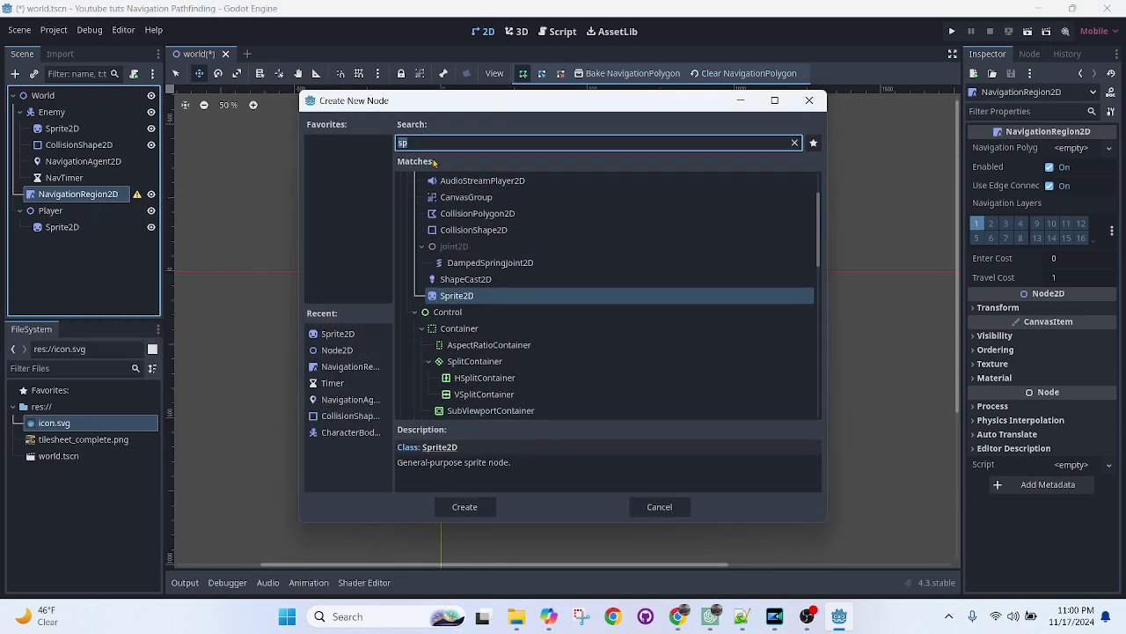
type("tile")
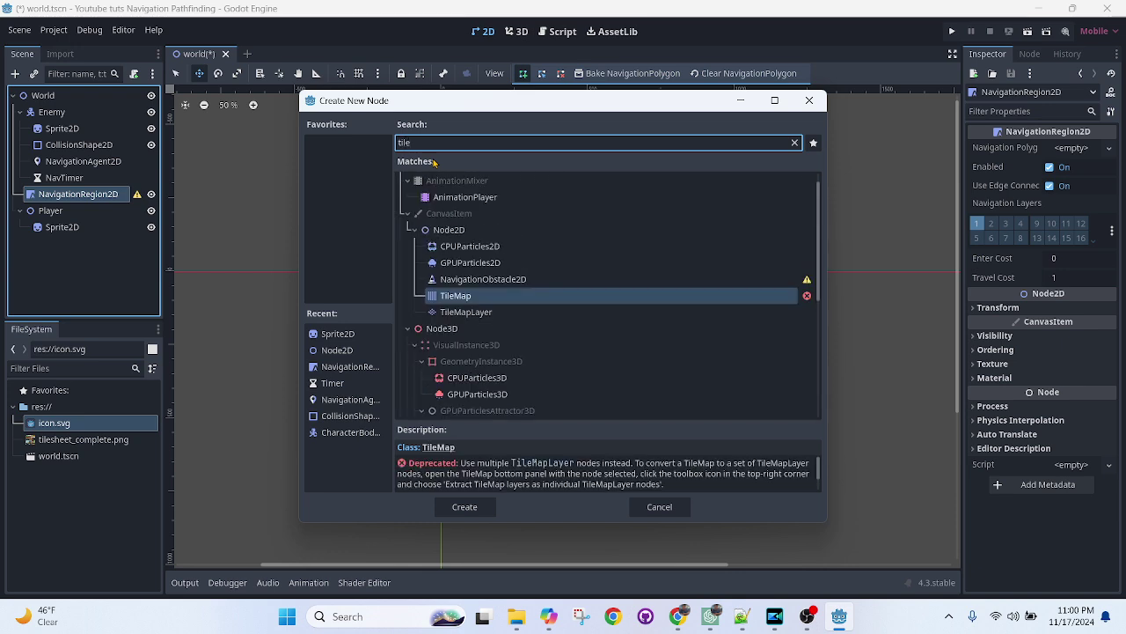
left_click(459, 314)
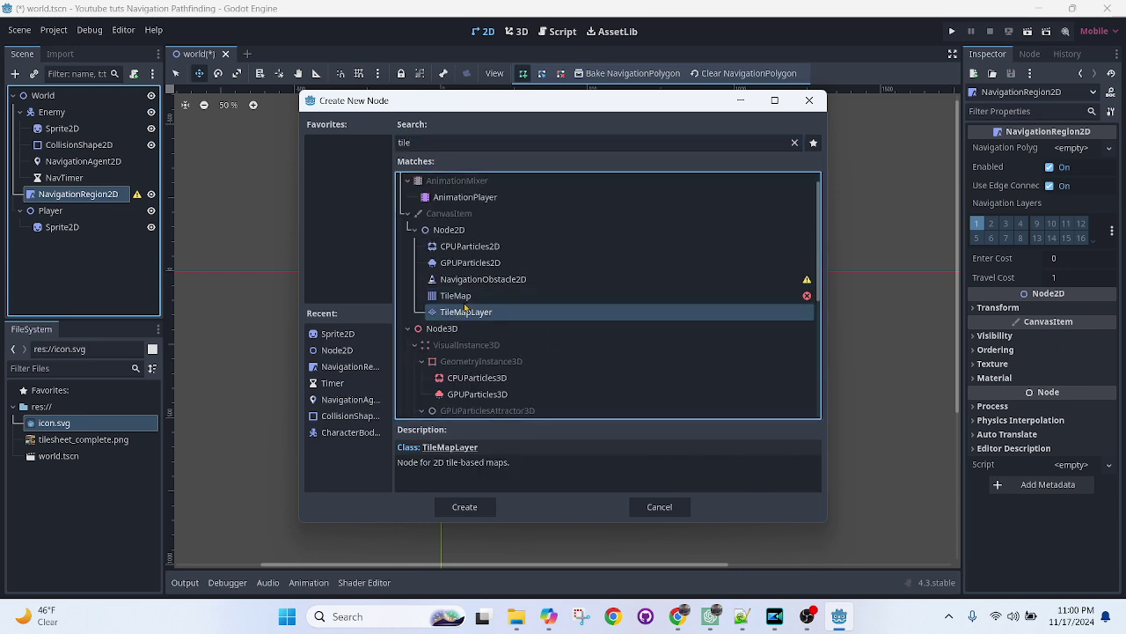
left_click(469, 297)
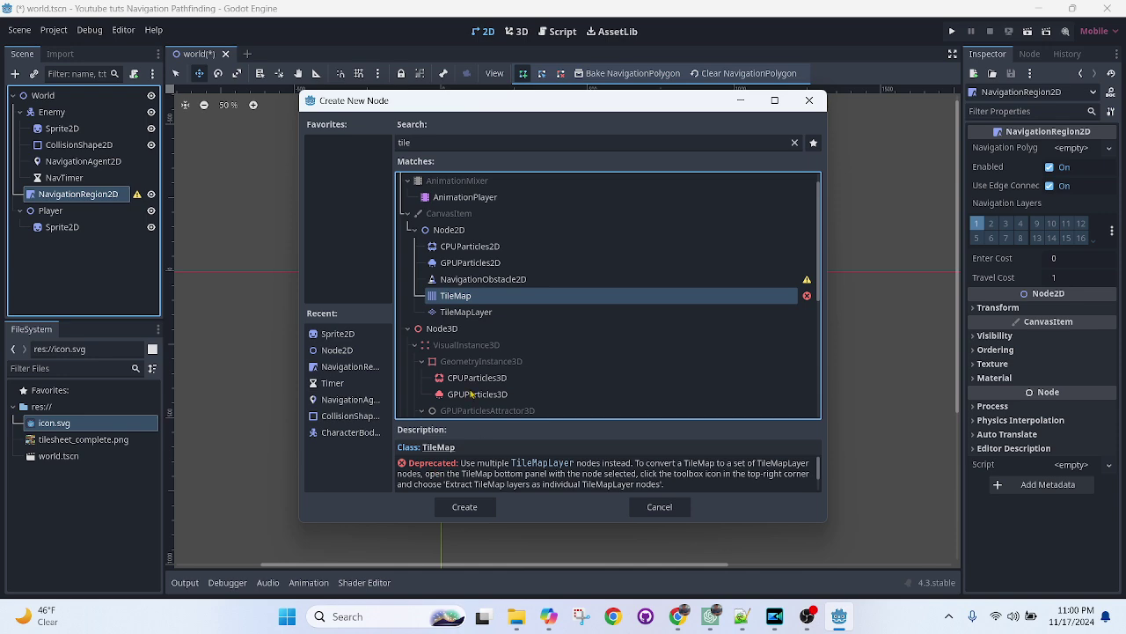
double_click(485, 315)
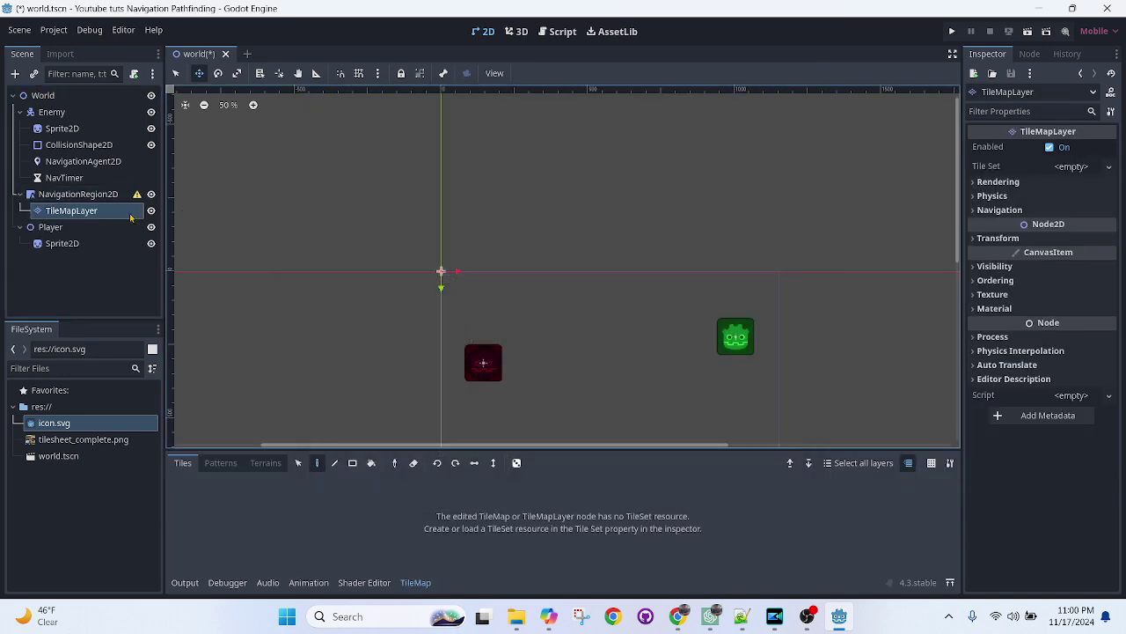
Create a new TileSet for the TileMapLayer and set its tile size to 64 x 64 px.
left_click(1072, 166)
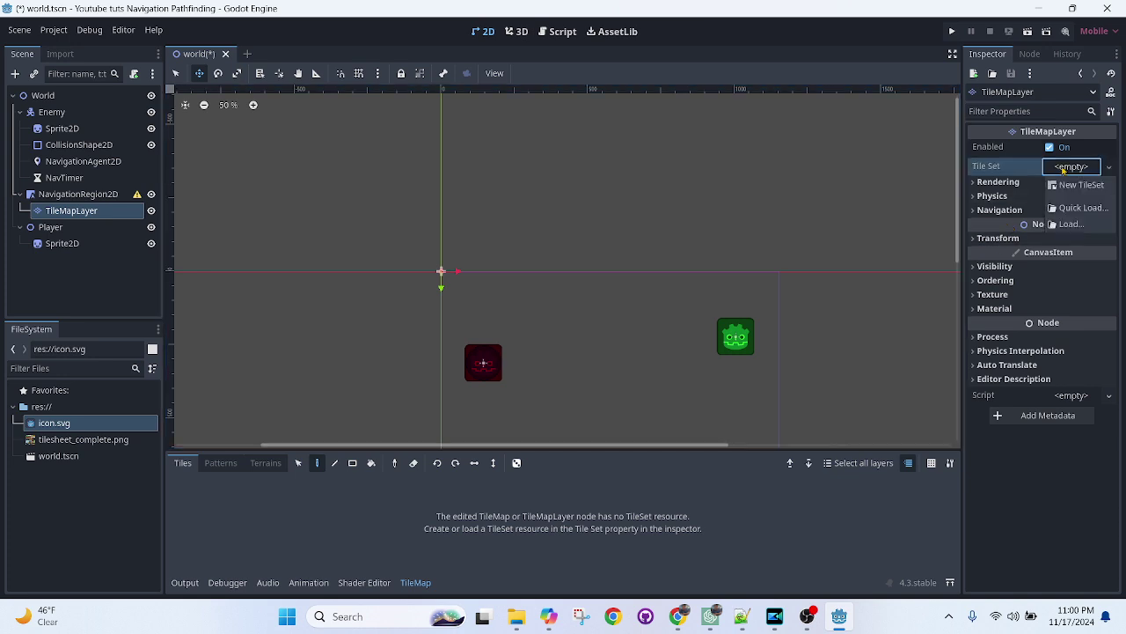
left_click(1077, 185)
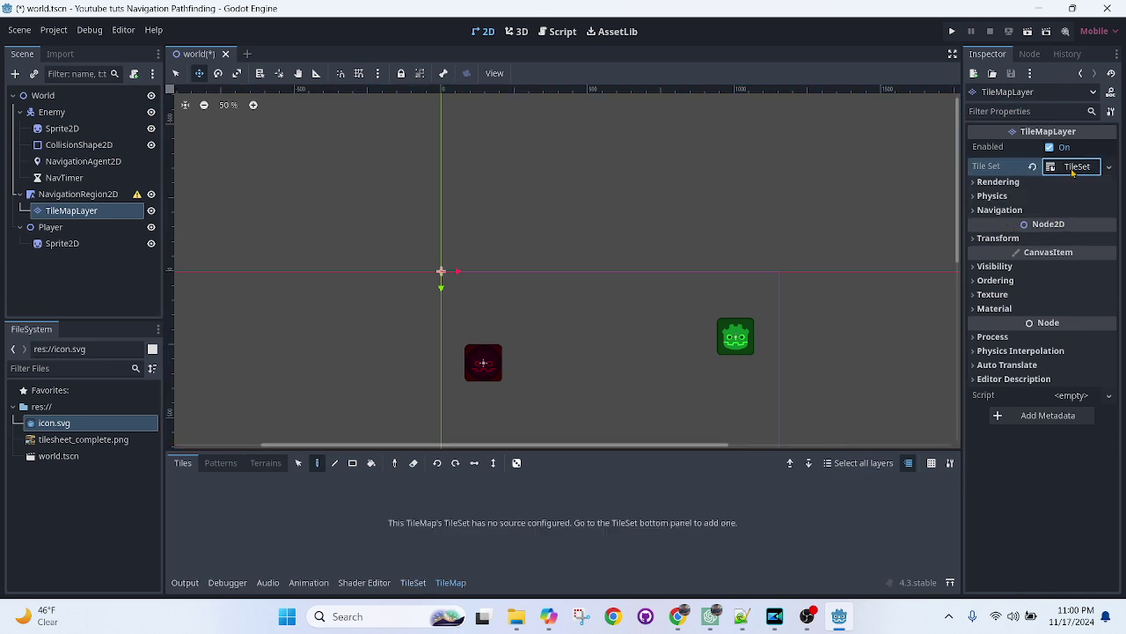
left_click(1072, 166)
left_click(1069, 245)
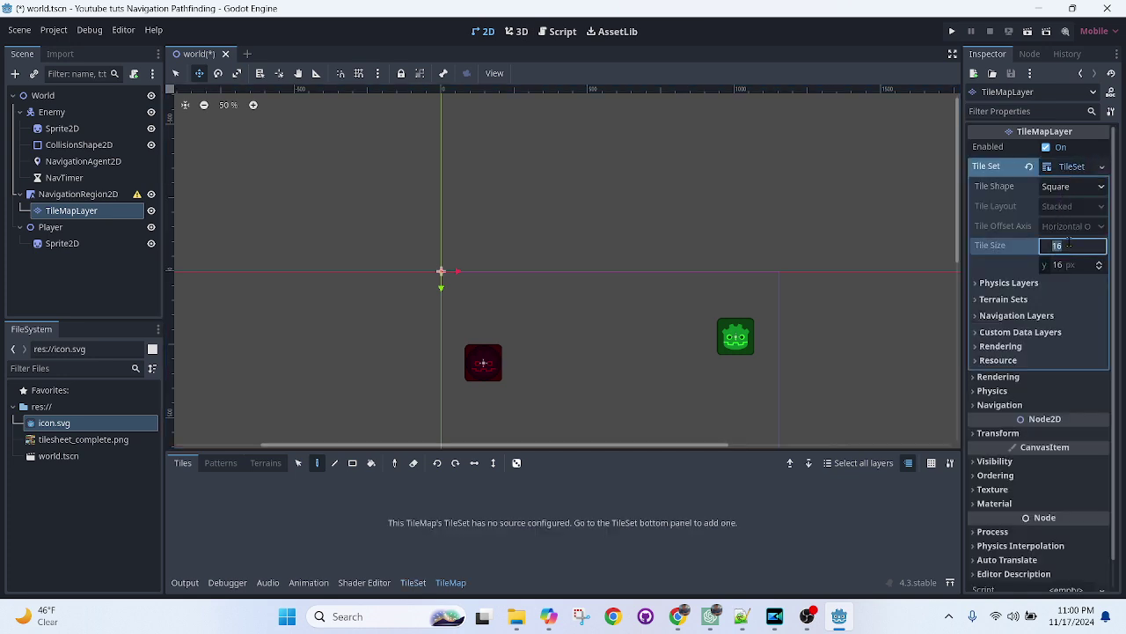
type("64")
key("Tab")
type("64")
key("Return")
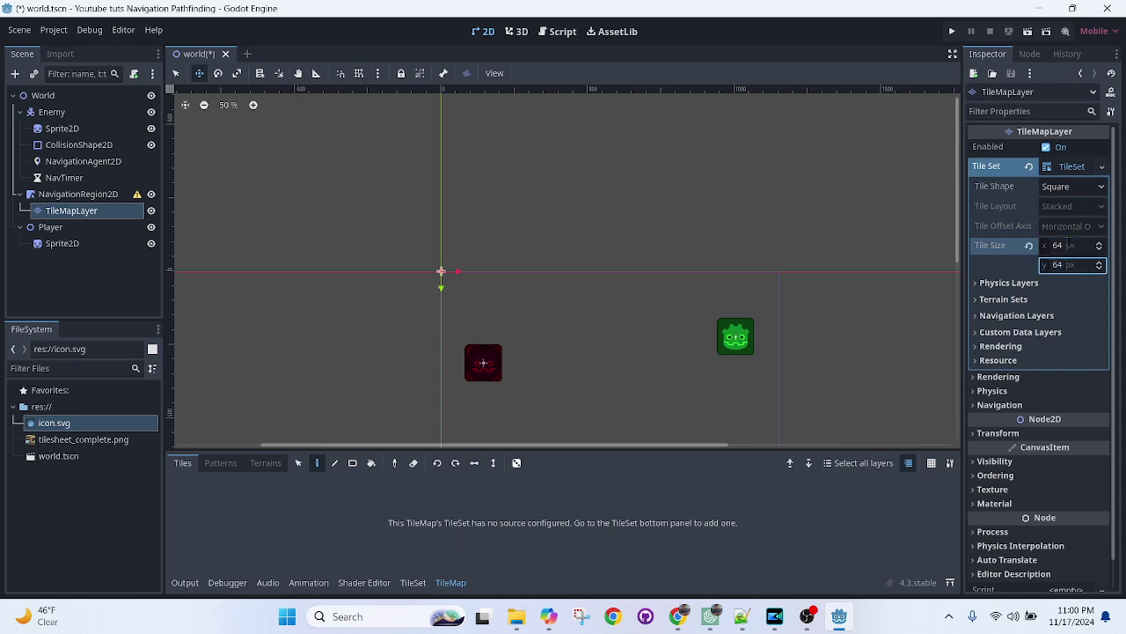
Add tilesheet_complete.png to the TileSet as an atlas with automatically created tiles, and add a physics layer to the TileSet.
left_click(412, 583)
left_click_drag(51, 440, 240, 517)
left_click(567, 333)
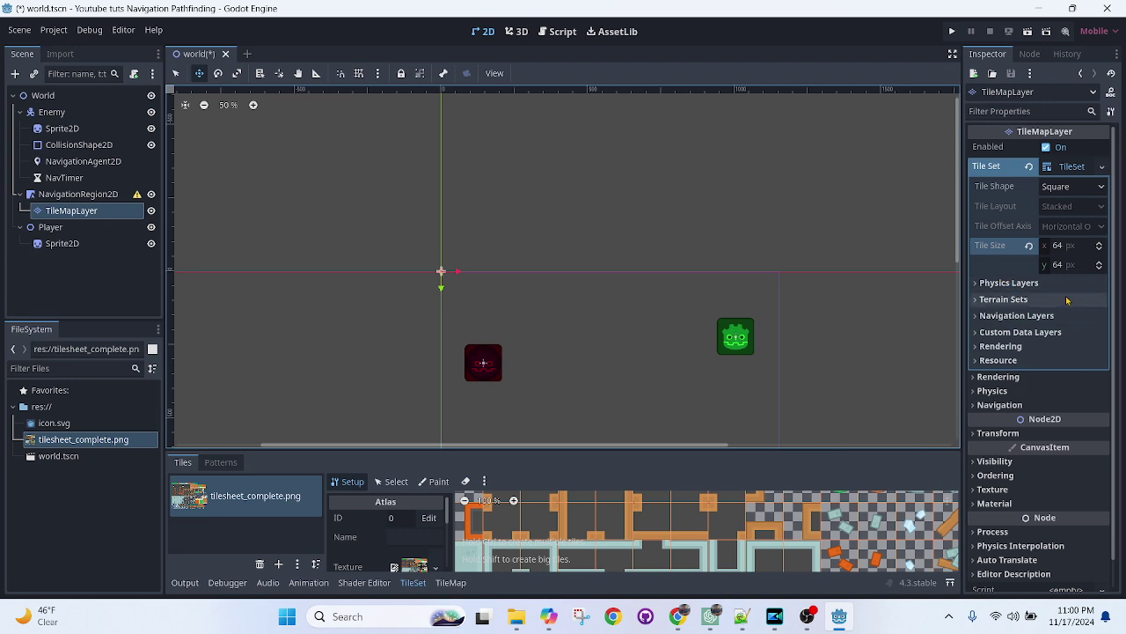
left_click(1004, 283)
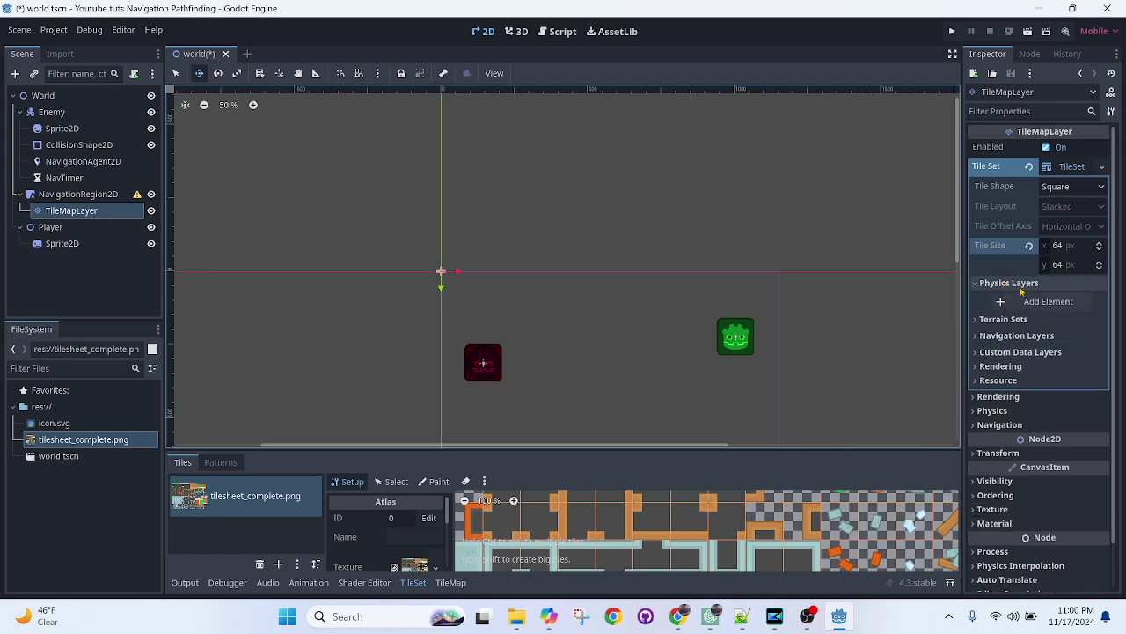
left_click(1028, 303)
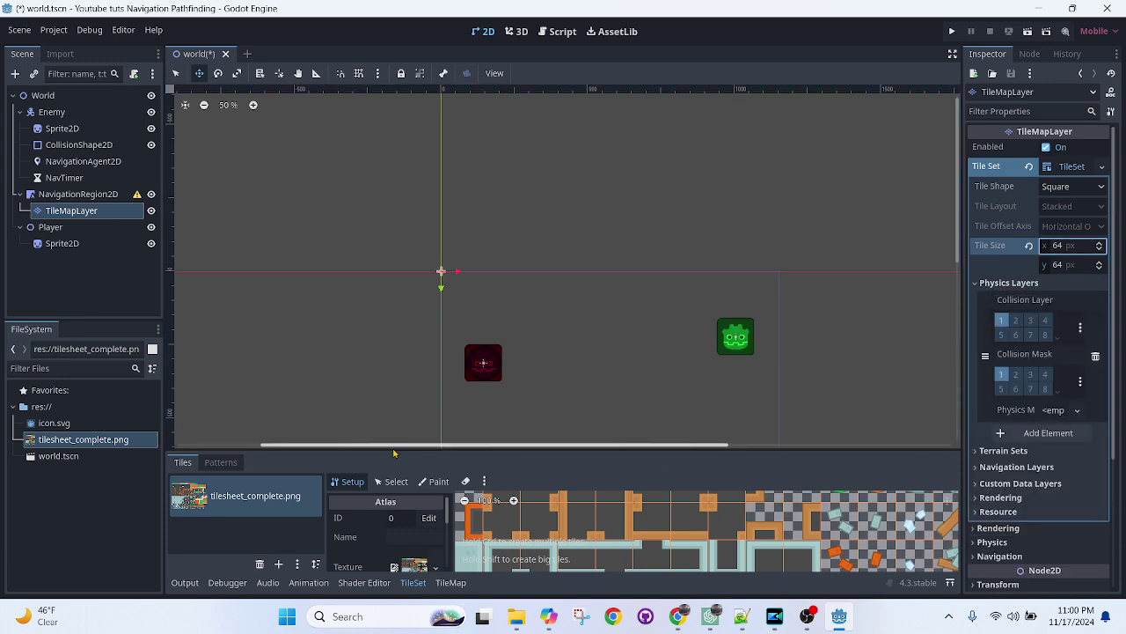
Paint a full-square Physics Layer 0 collision onto the small hollow brown square tile in the atlas and save the scene.
left_click_drag(398, 451, 446, 176)
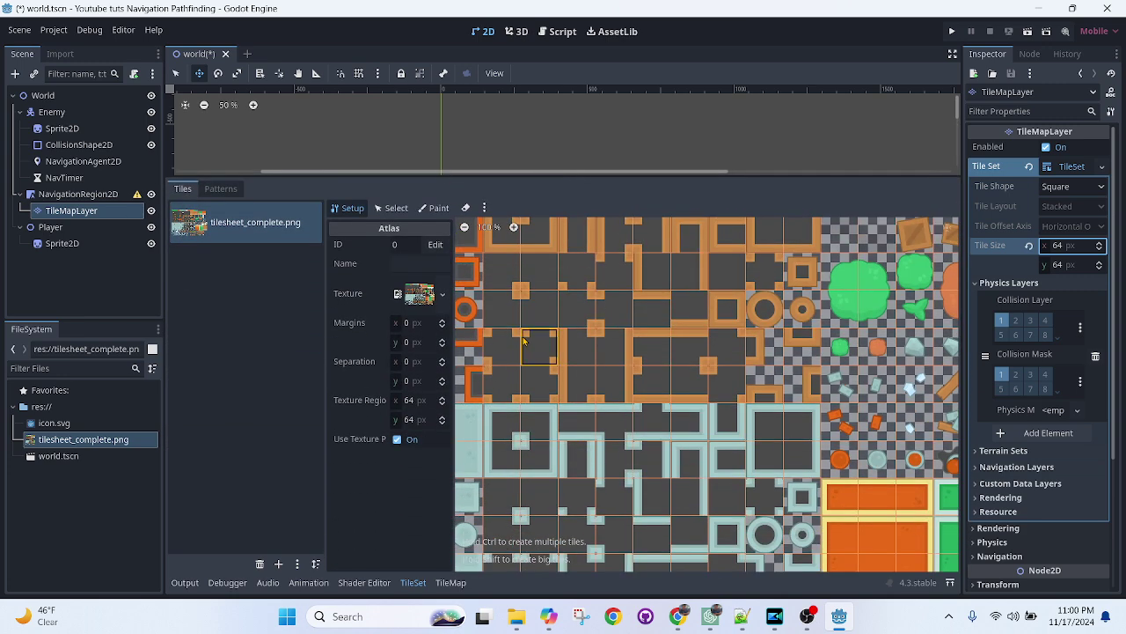
scroll(533, 345, "down", 3)
middle_click_drag(532, 345, 621, 390)
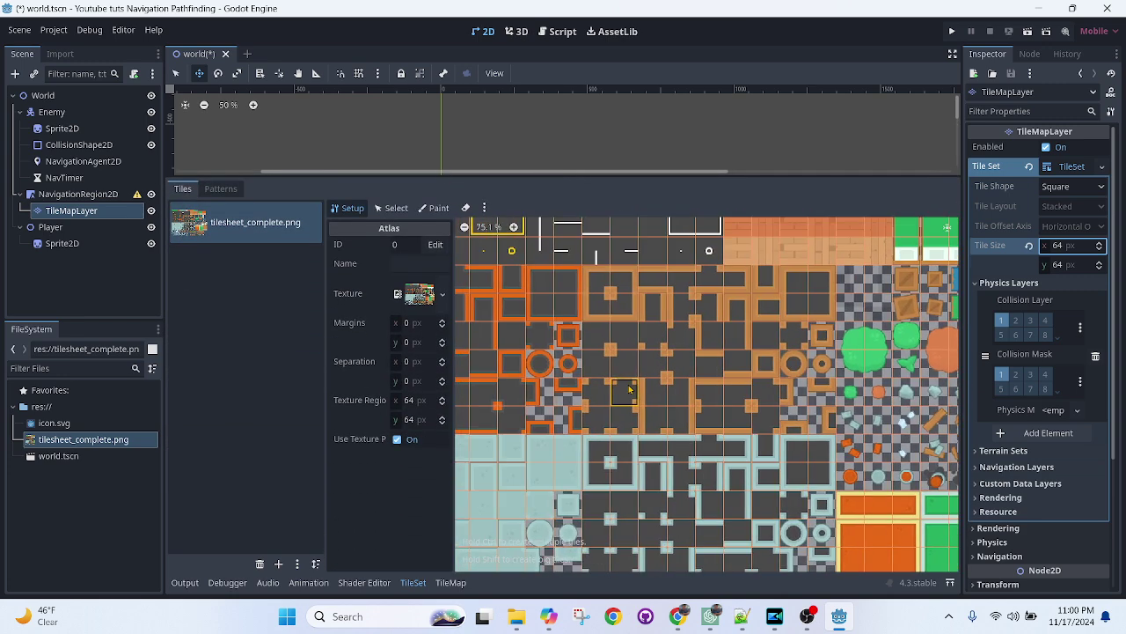
left_click(444, 207)
left_click(428, 245)
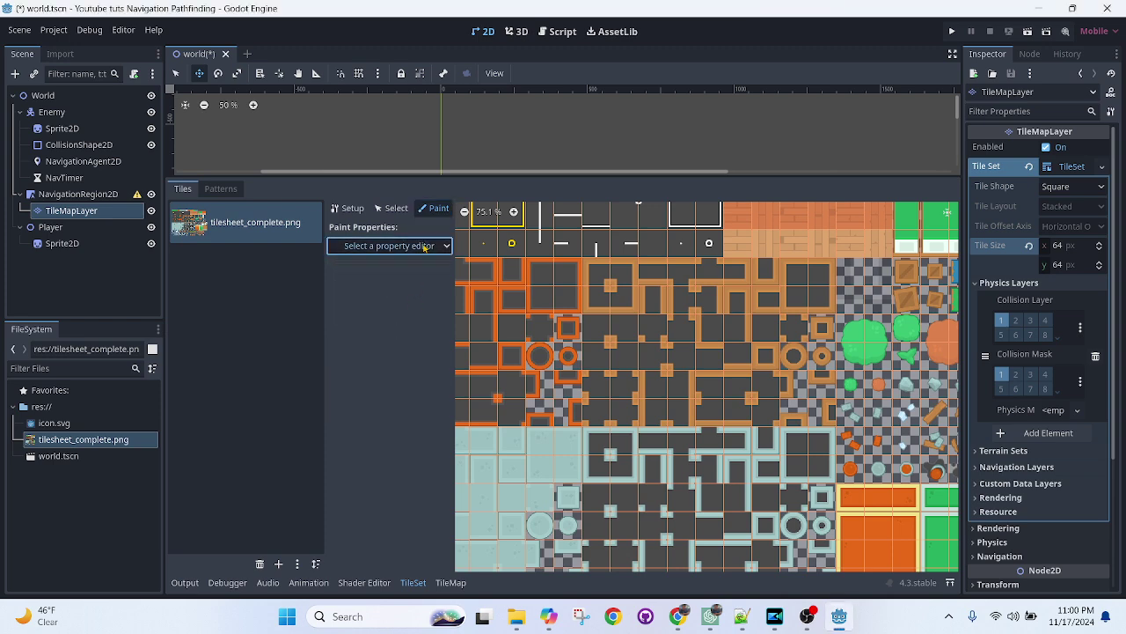
left_click(377, 370)
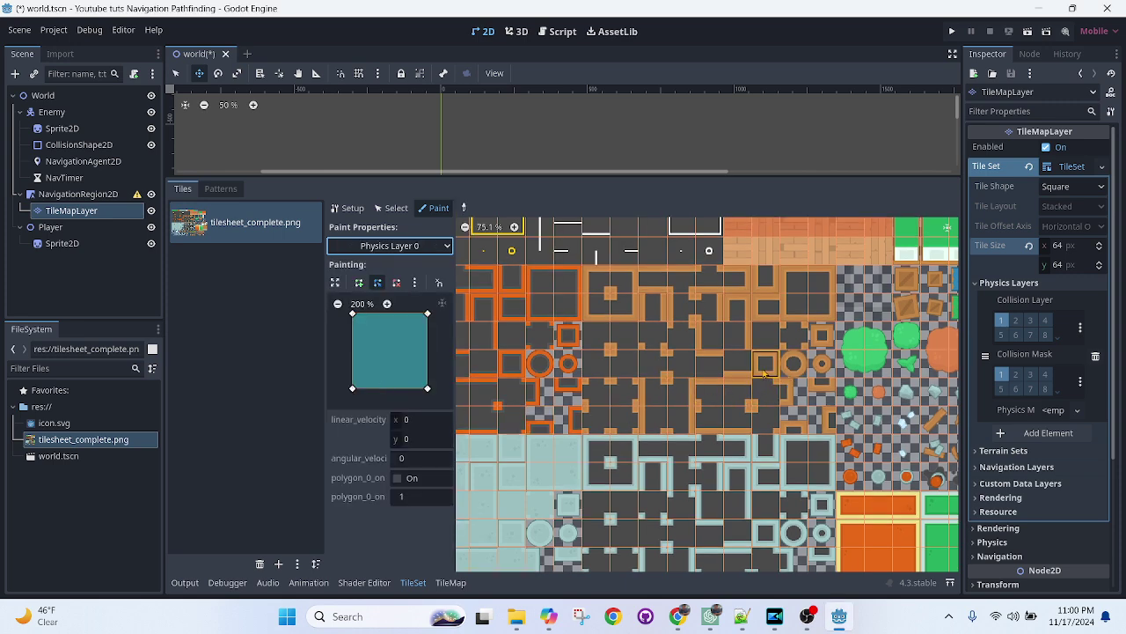
left_click(764, 373)
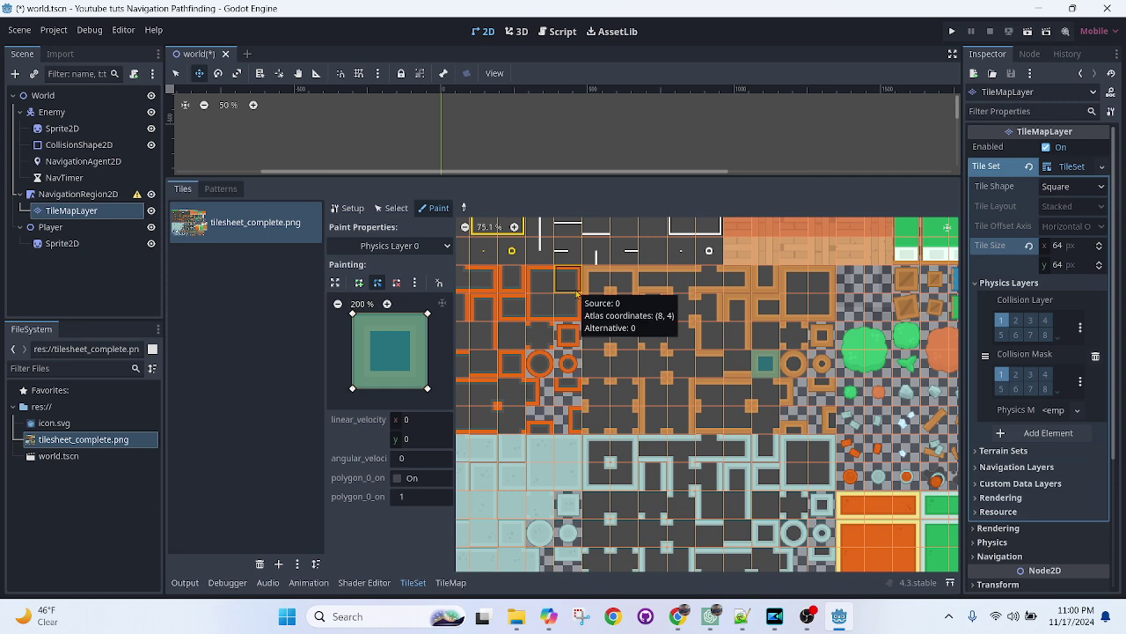
key("ctrl+s")
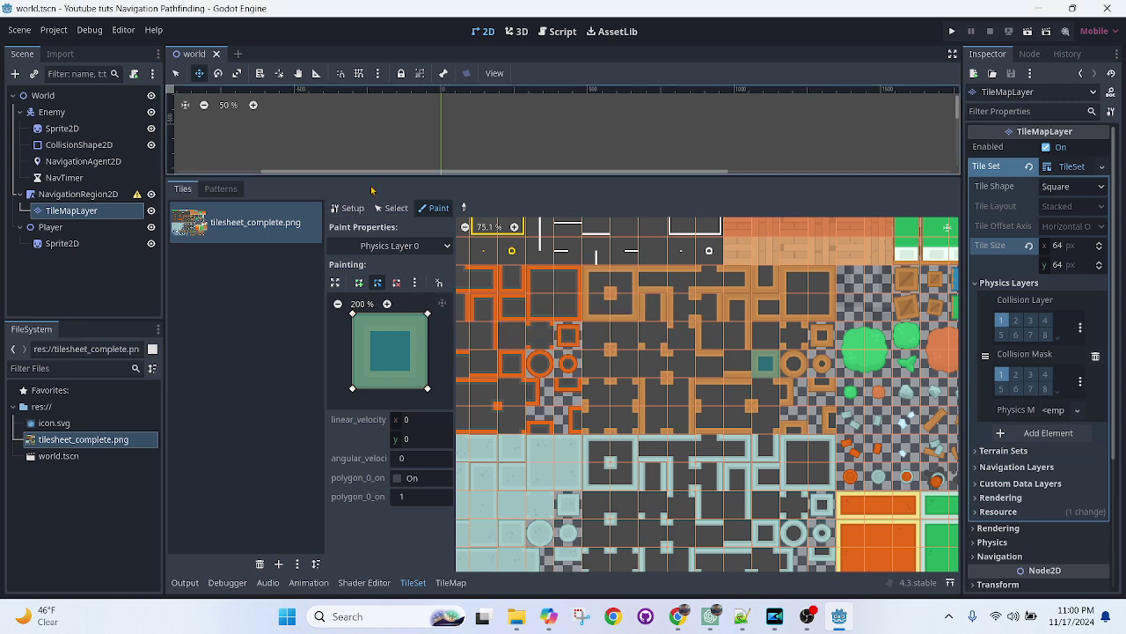
left_click_drag(377, 176, 376, 398)
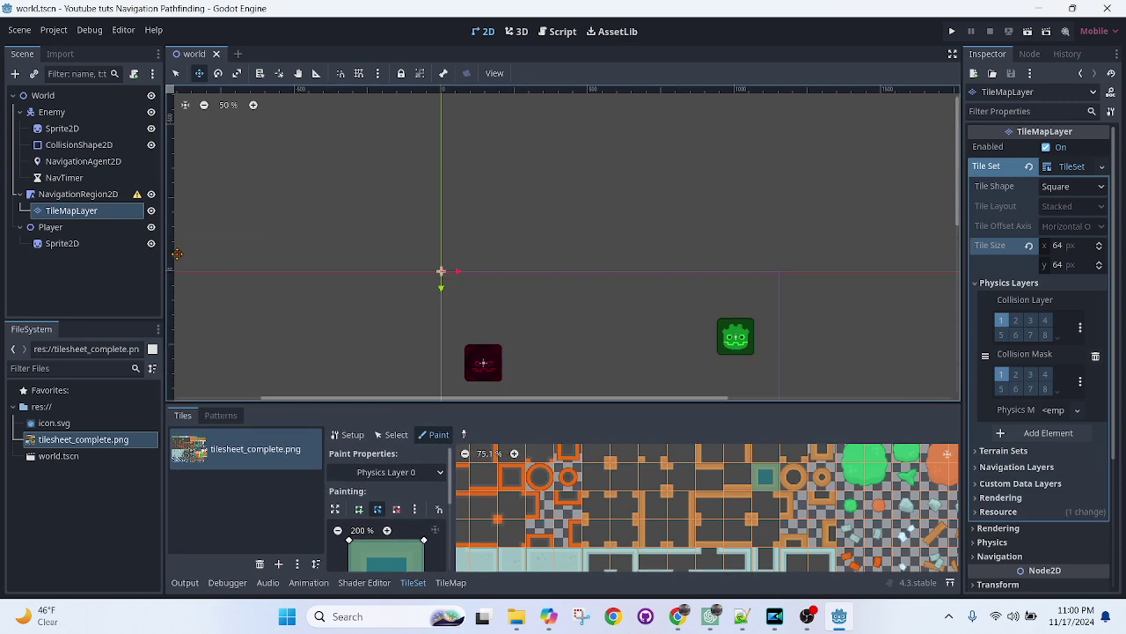
Assign a new NavigationPolygon to the NavigationRegion2D node.
left_click(65, 197)
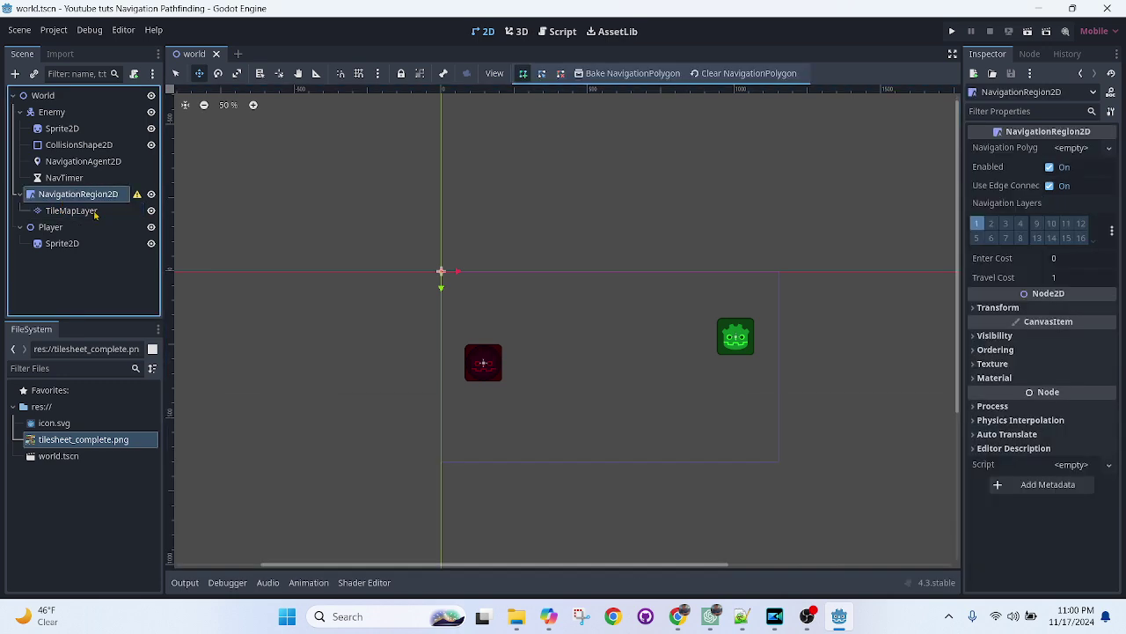
left_click(1099, 156)
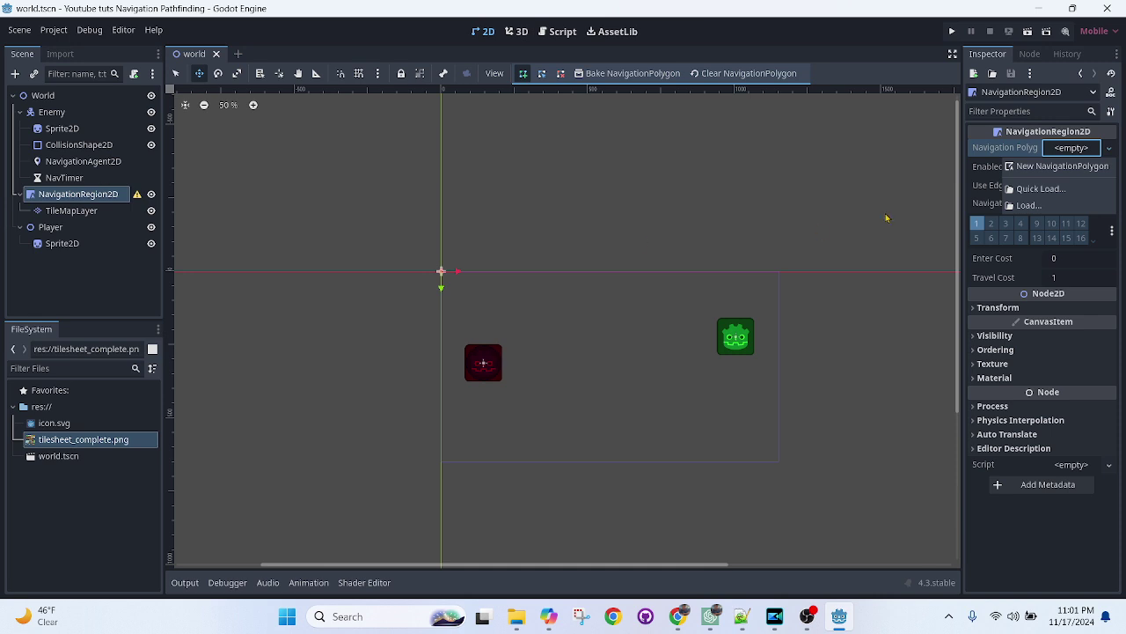
left_click(1058, 149)
left_click(1075, 155)
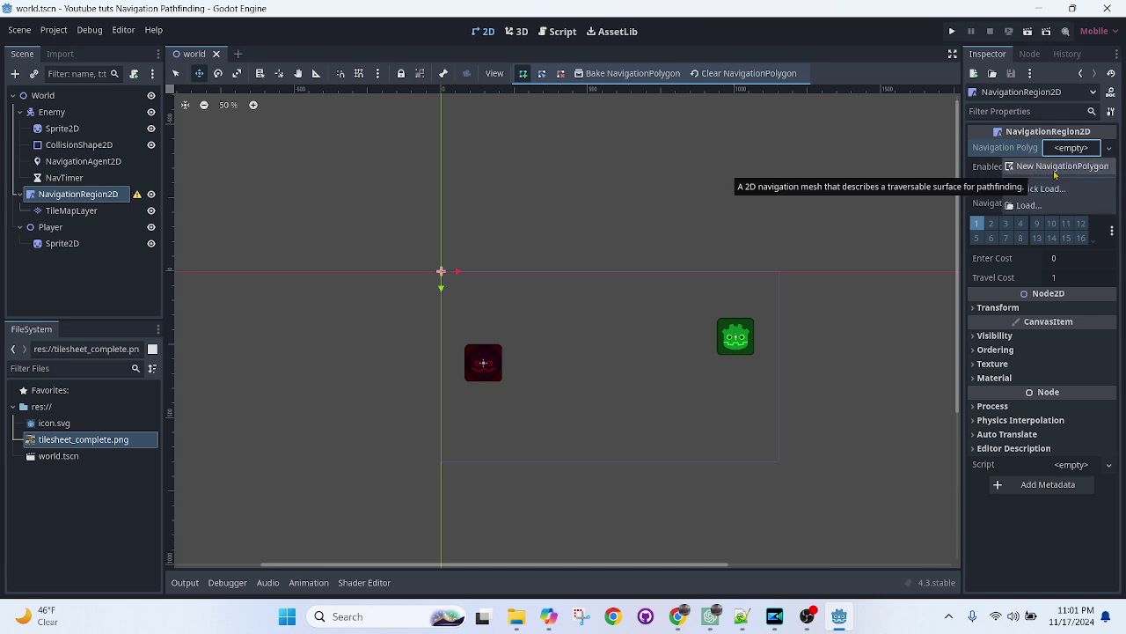
left_click(1056, 170)
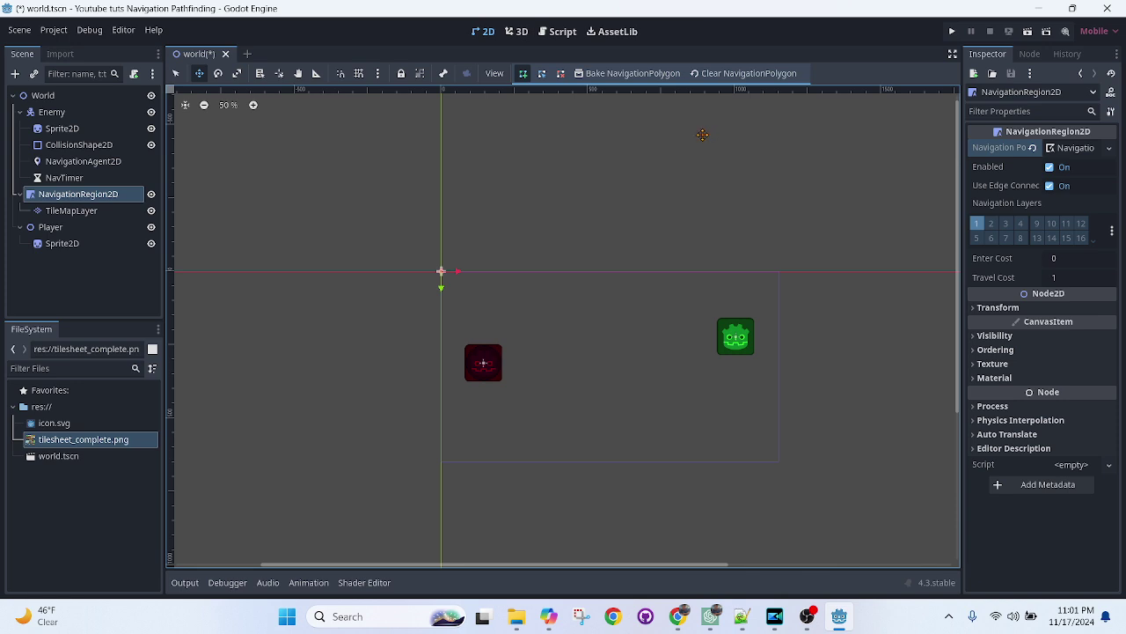
Draw a closed four-point navigation outline roughly along the game's viewport frame, enclosing the Enemy and Player.
left_click(523, 74)
scroll(481, 232, "up", 7)
middle_click_drag(482, 243, 484, 109)
left_click(98, 178)
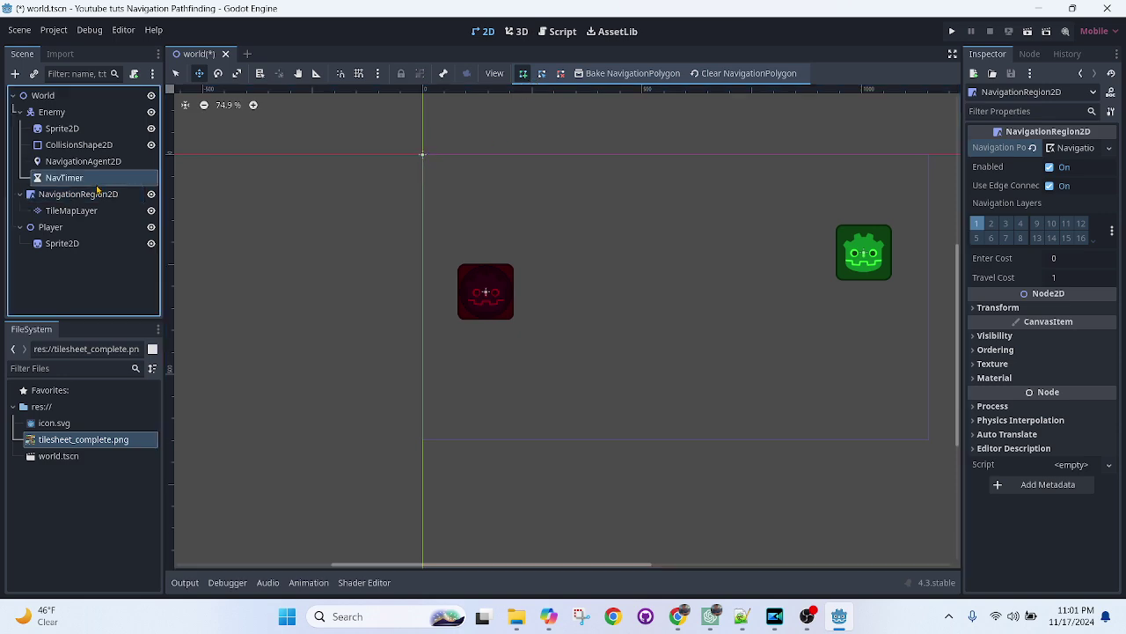
left_click(99, 194)
left_click(525, 76)
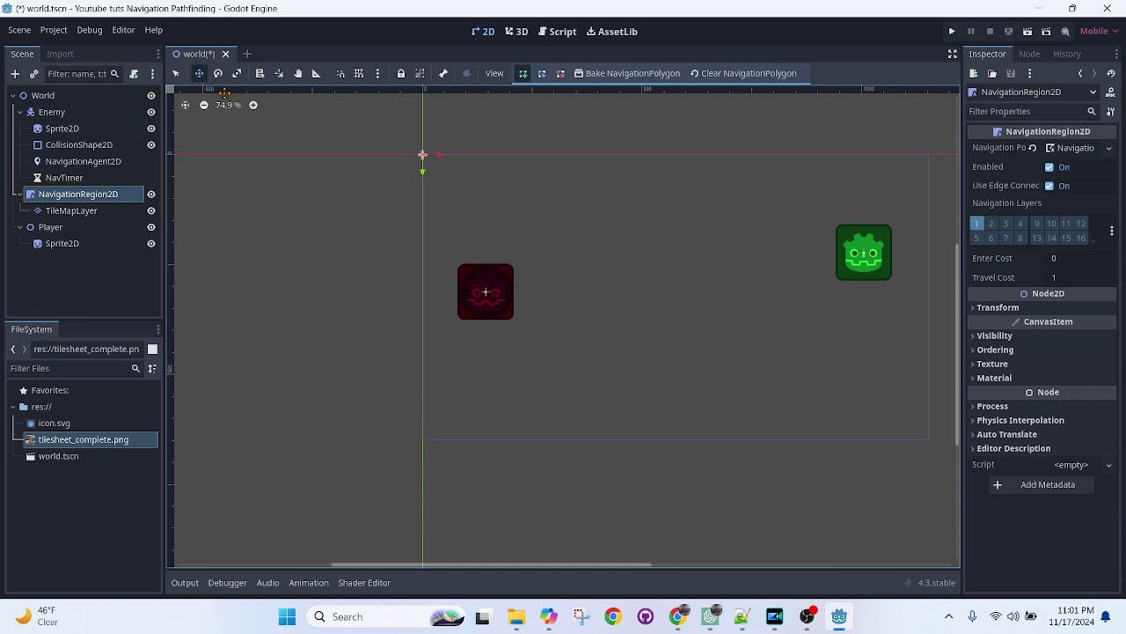
left_click(176, 73)
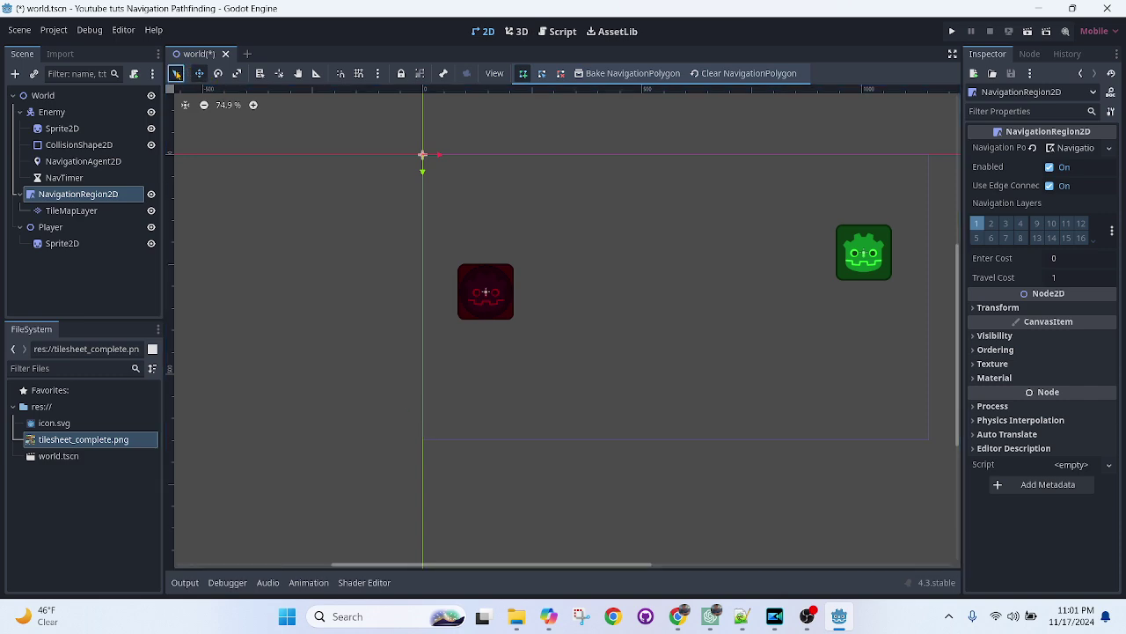
left_click(422, 155)
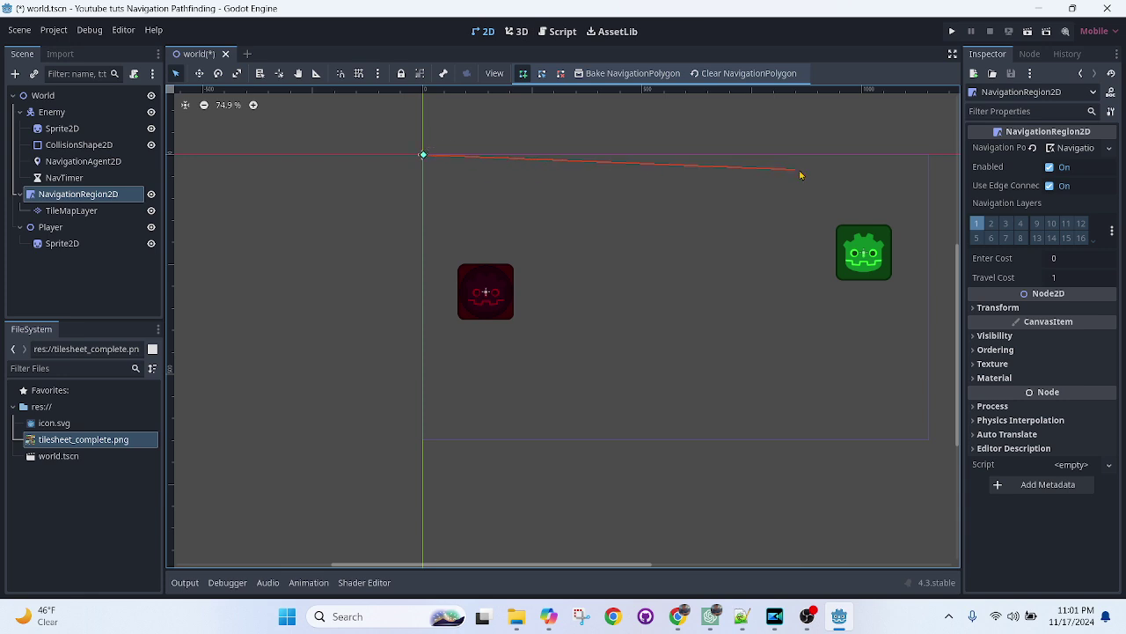
left_click(931, 154)
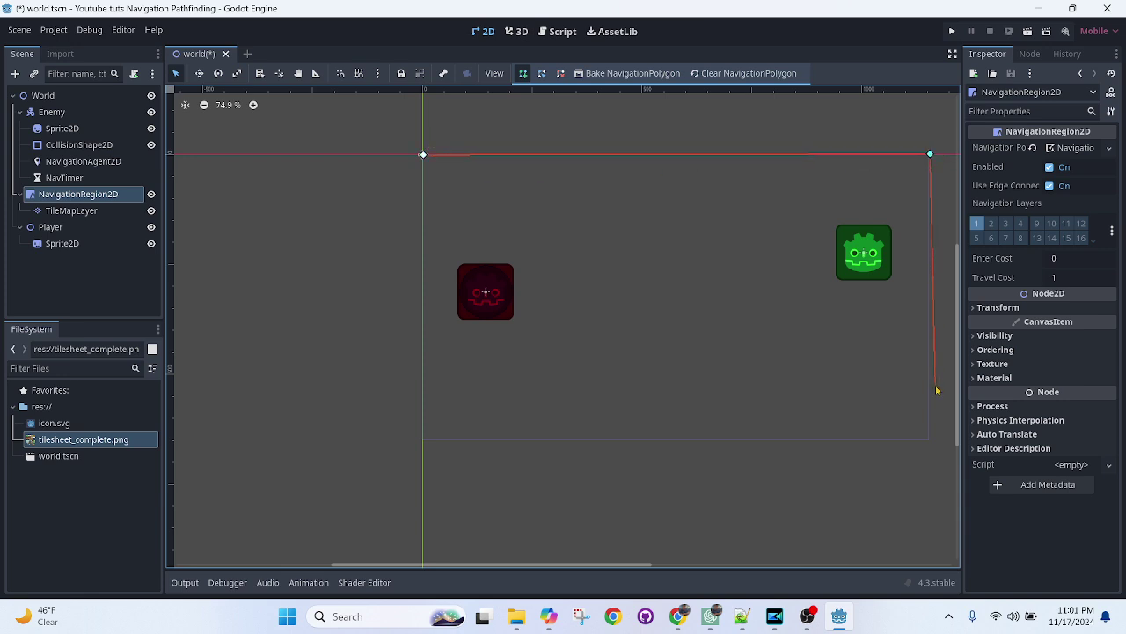
left_click(928, 438)
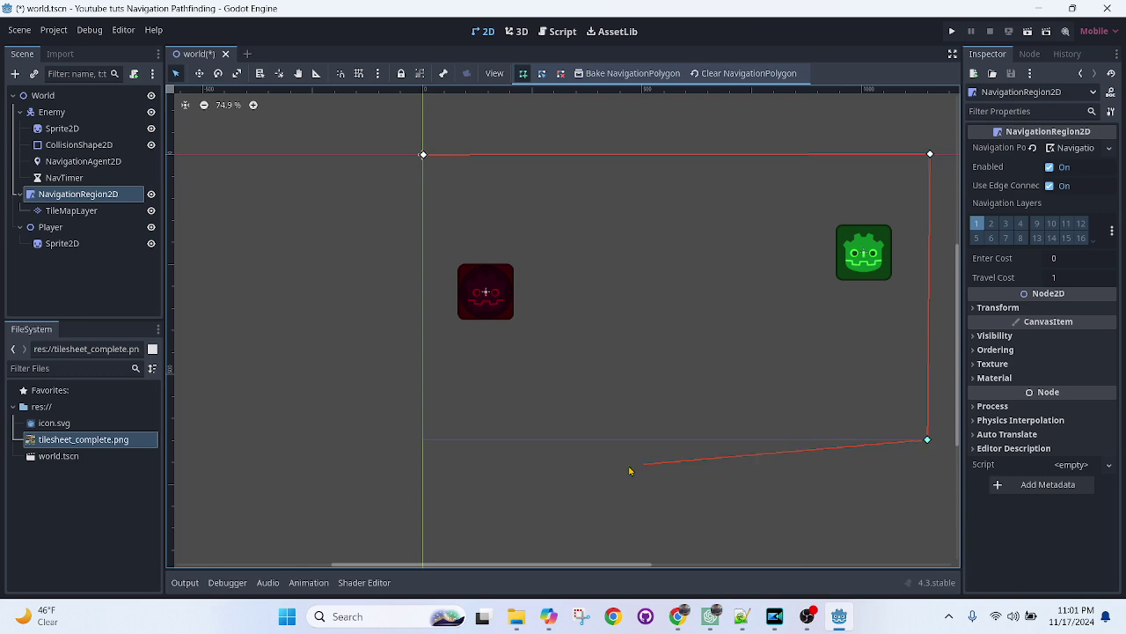
left_click(404, 439)
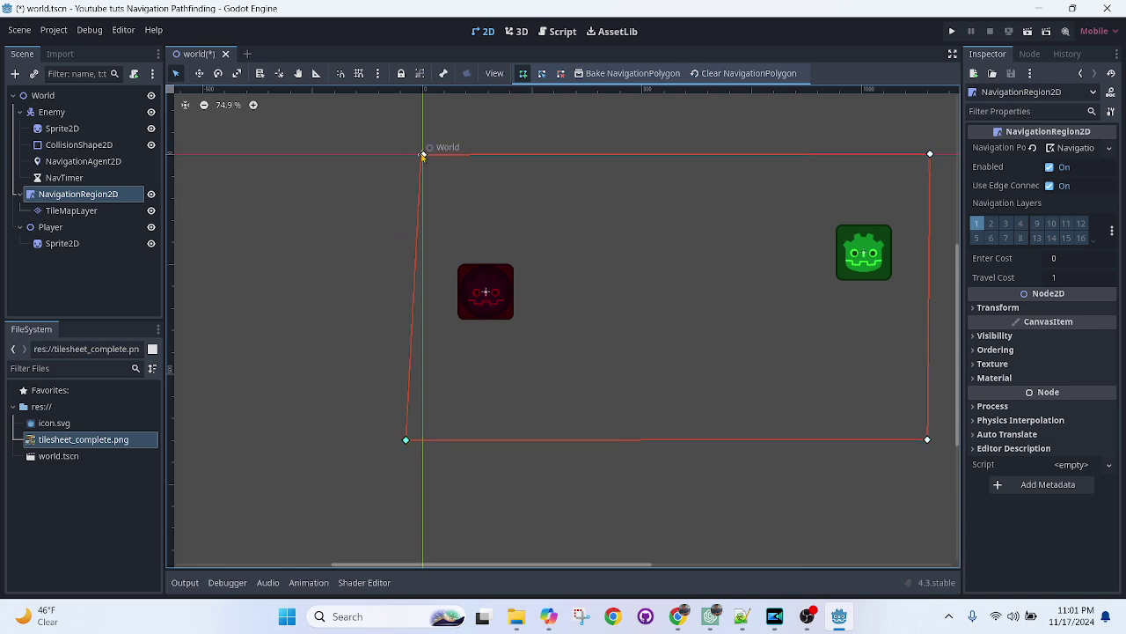
left_click(423, 155)
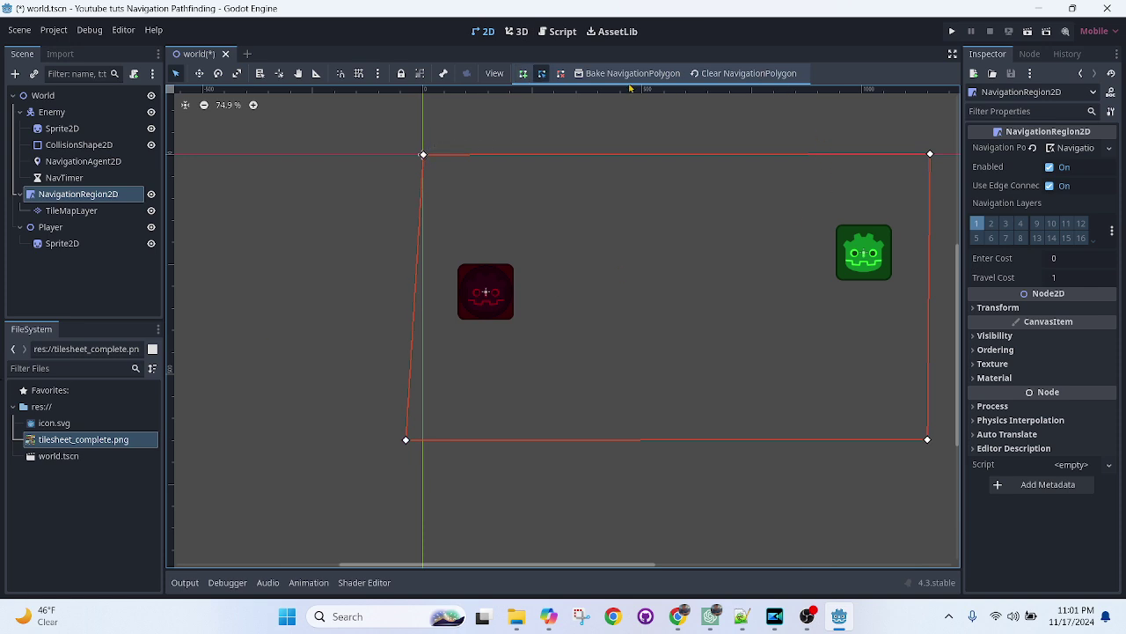
Bake the navigation polygon of the NavigationRegion2D from the drawn outline.
left_click(595, 76)
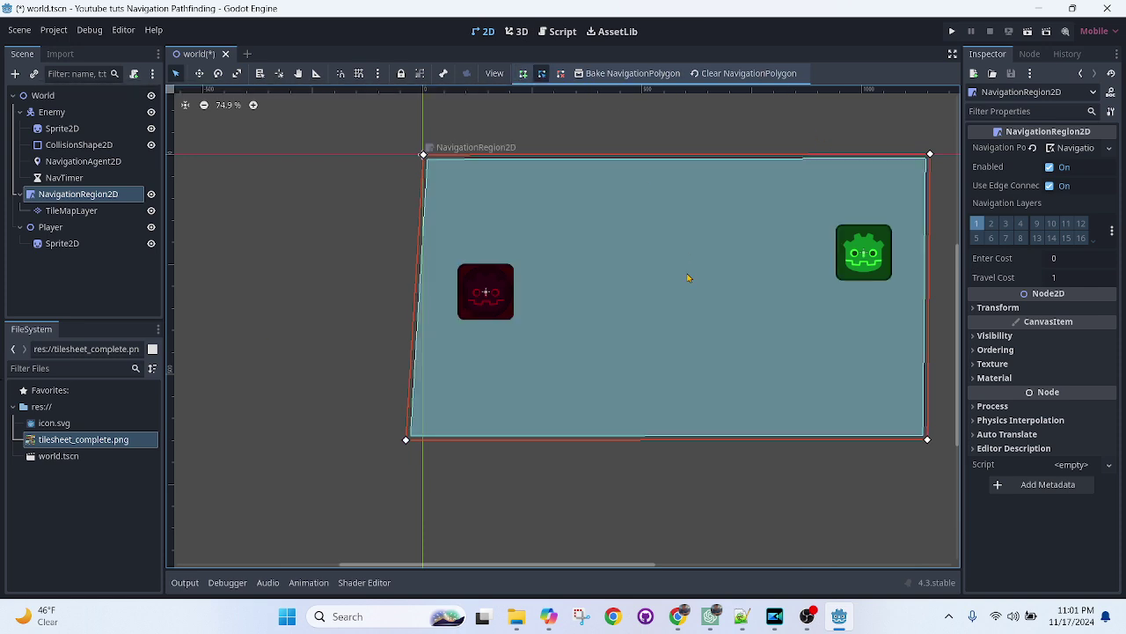
scroll(692, 264, "up", 2)
scroll(679, 257, "down", 3)
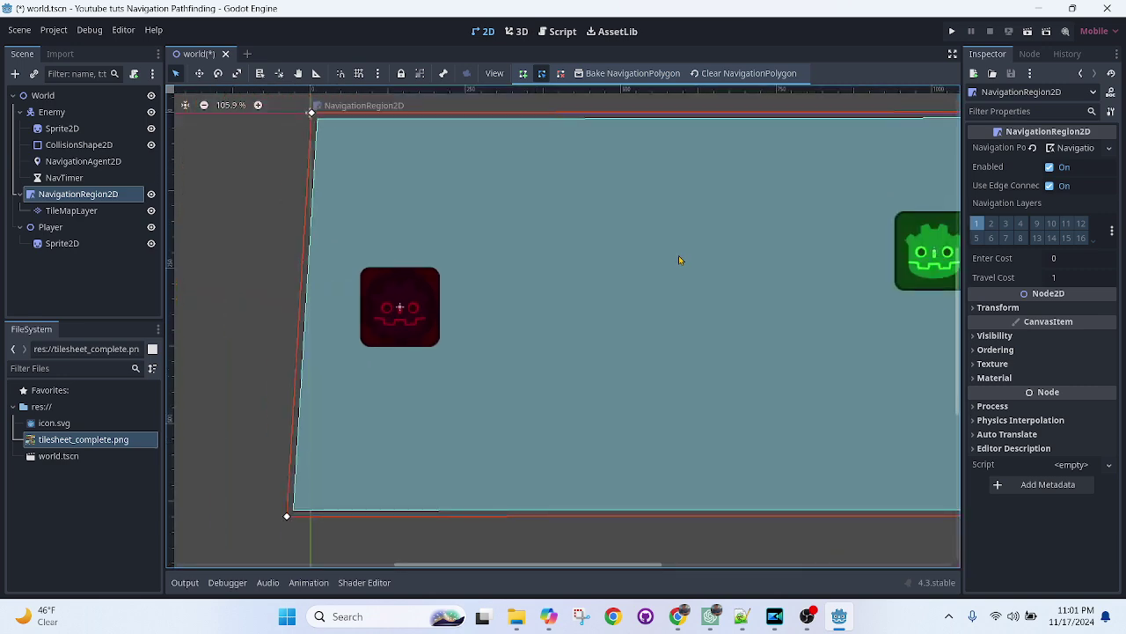
Attach a new GDScript without a template to the Enemy node at res://enemy.gd.
left_click(53, 111)
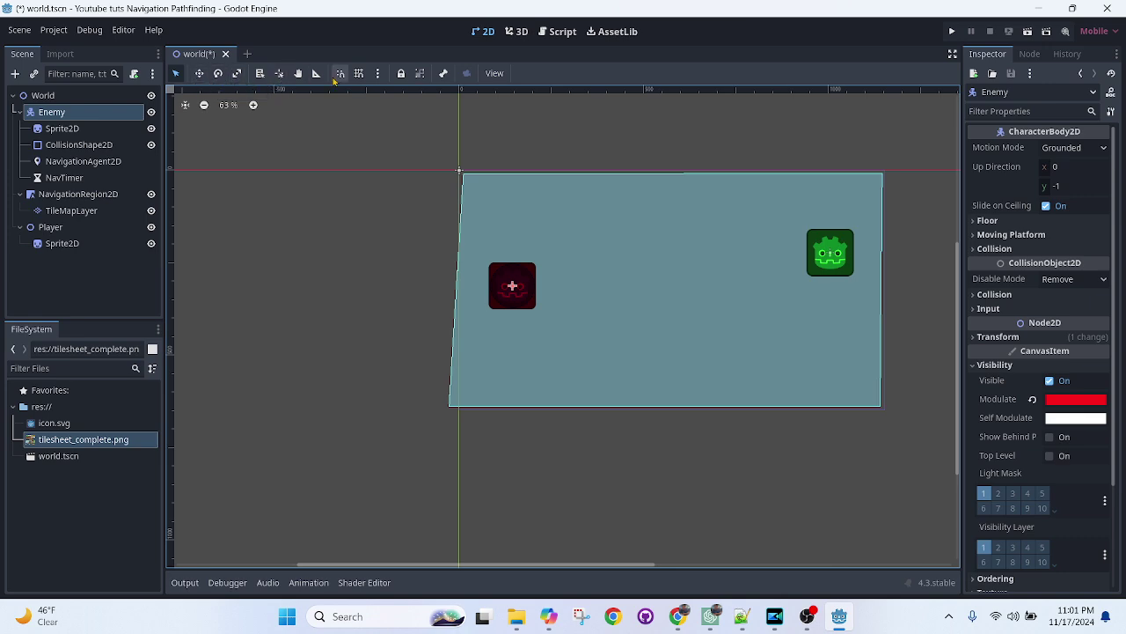
left_click(134, 74)
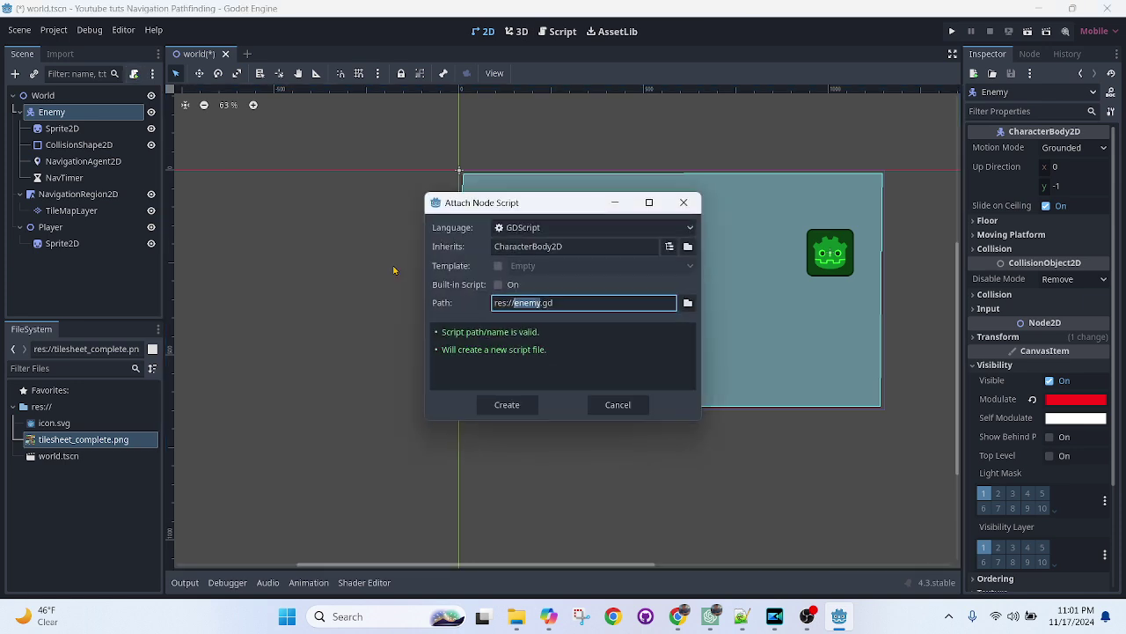
left_click(510, 403)
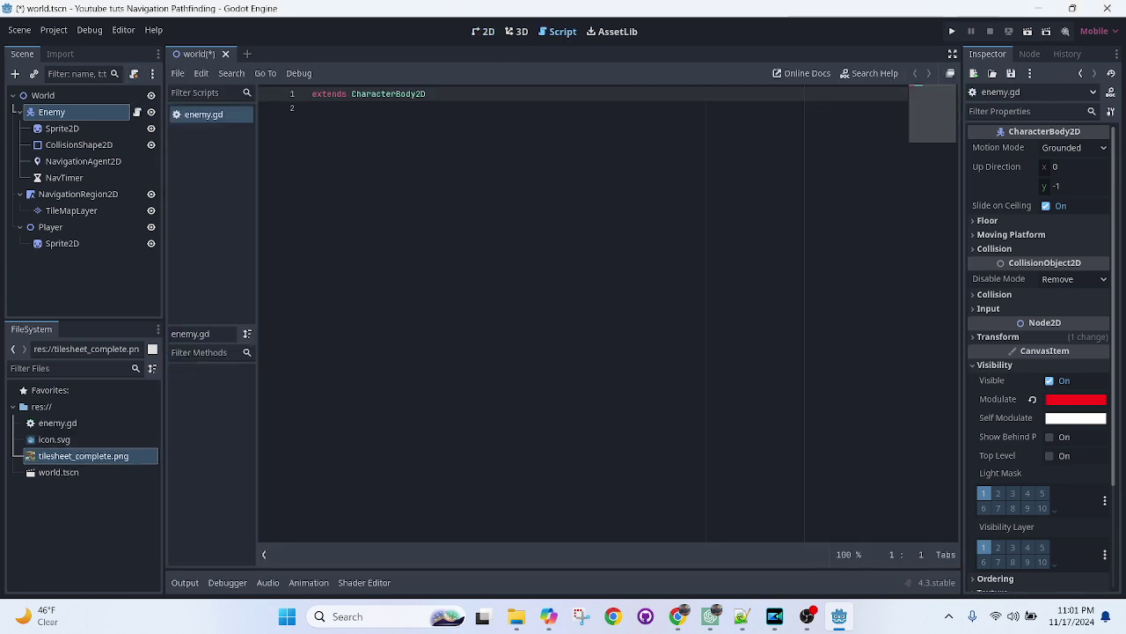
Declare an exported variable named target of type Node2D below the extends line in enemy.gd.
left_click(516, 144)
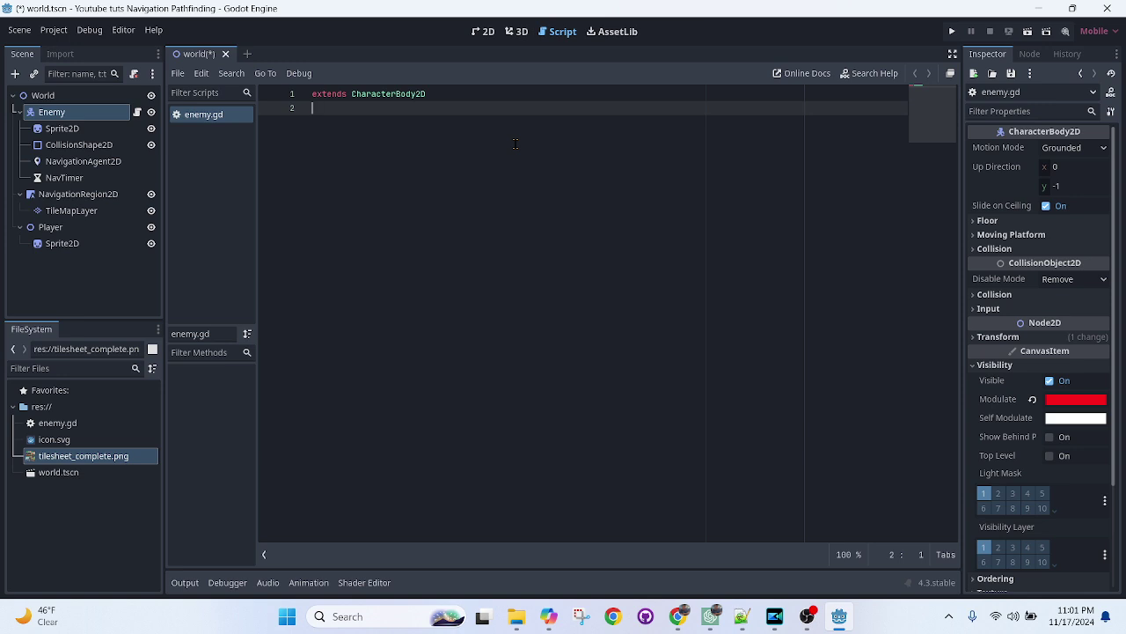
key("Return")
type("@")
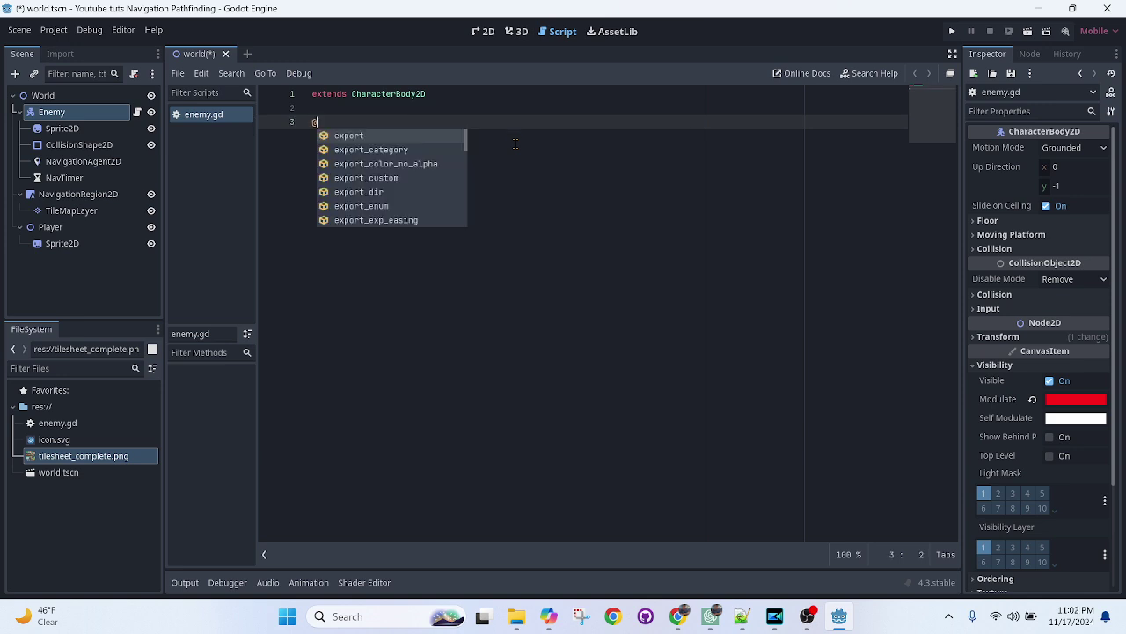
type("exp")
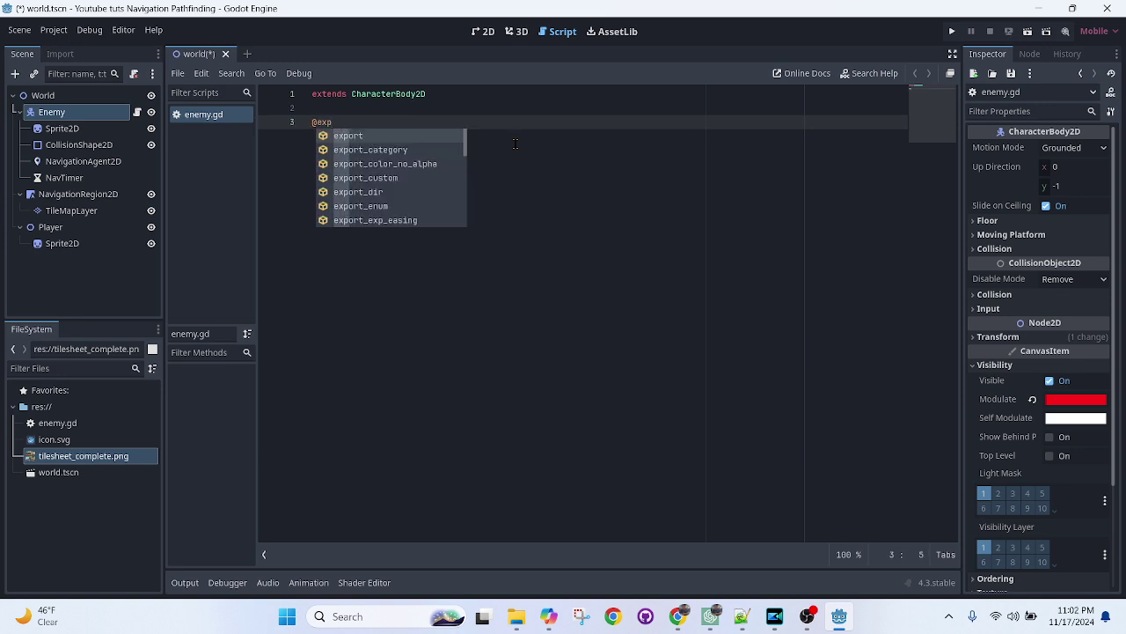
key("Return")
type("va")
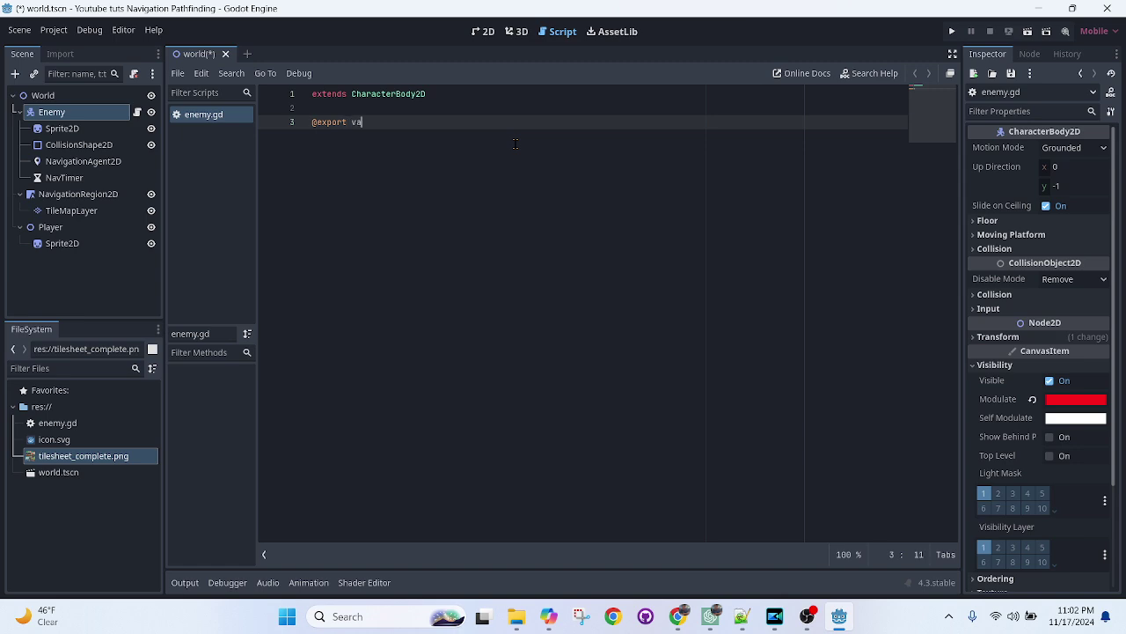
type("r target ")
type(" Nod")
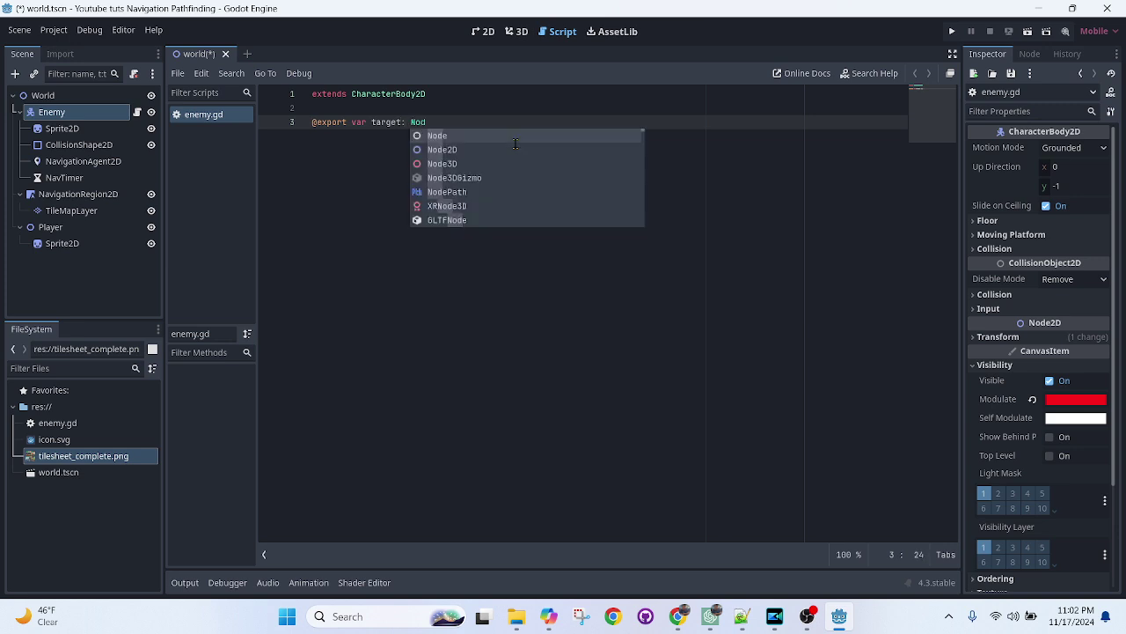
type("e2D")
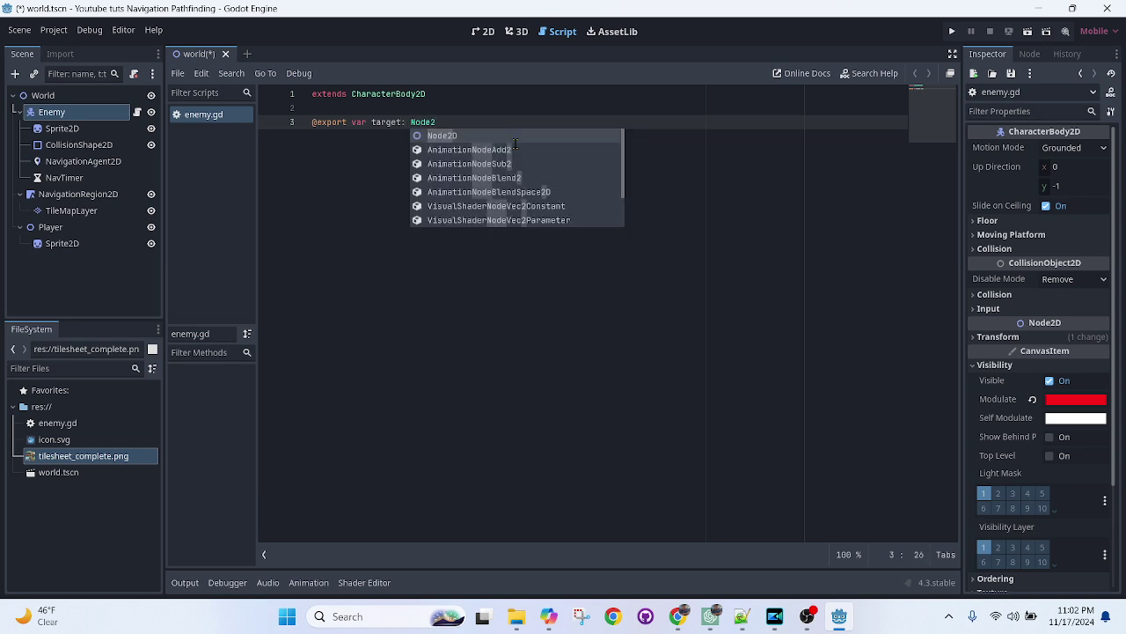
key("Return")
key("Return")
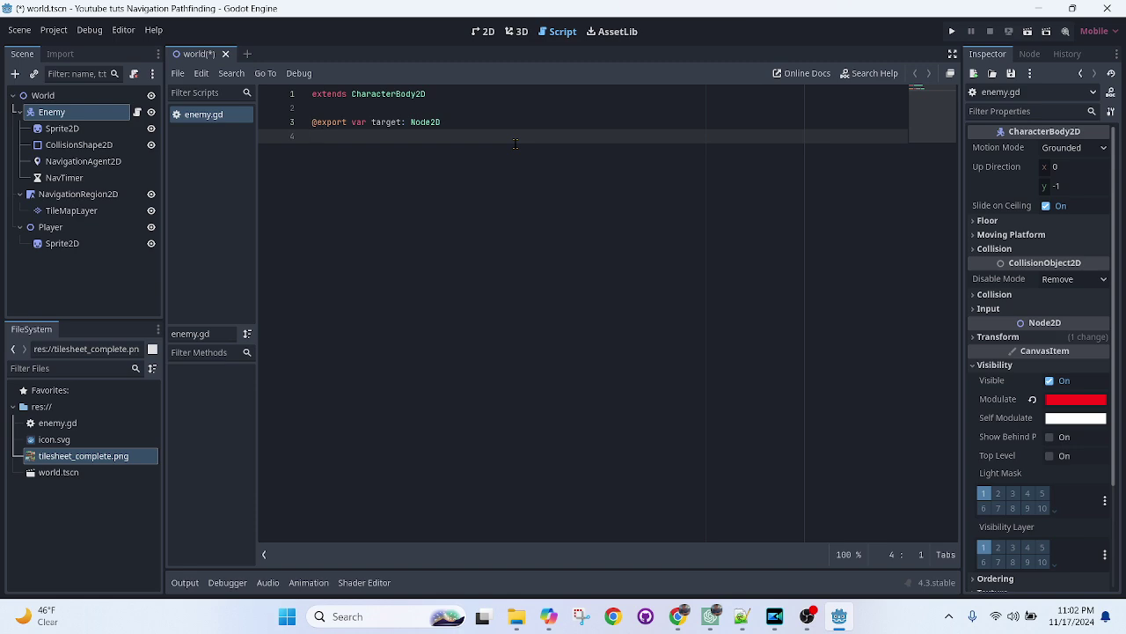
Add a _physics_process(delta: float) -> void function containing a pass statement below the target variable.
key("Return")
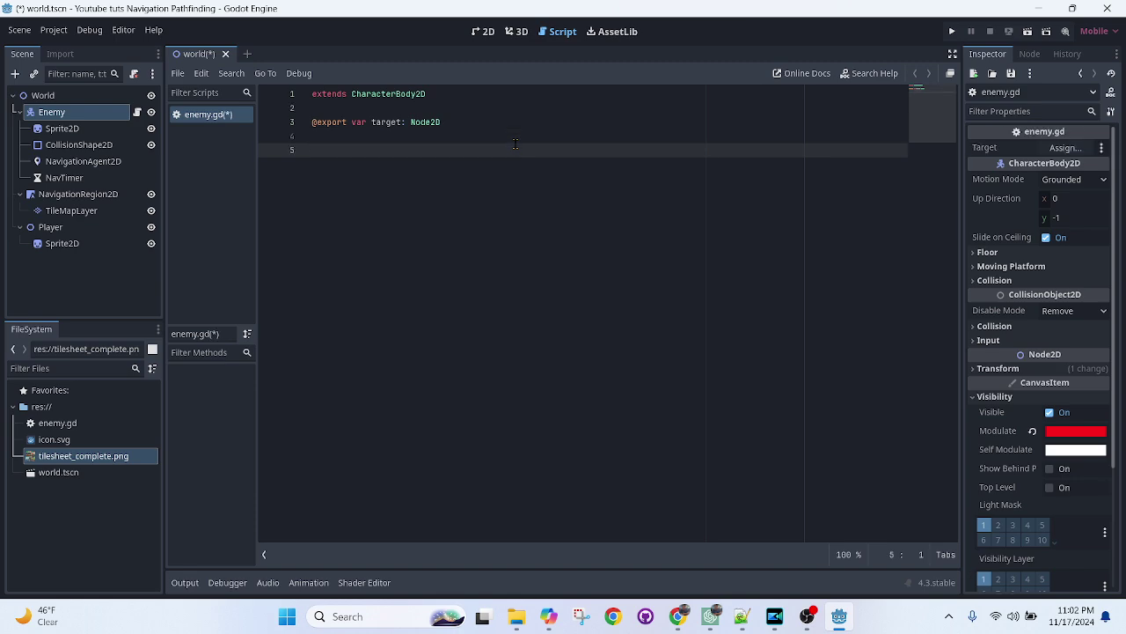
type("func _p")
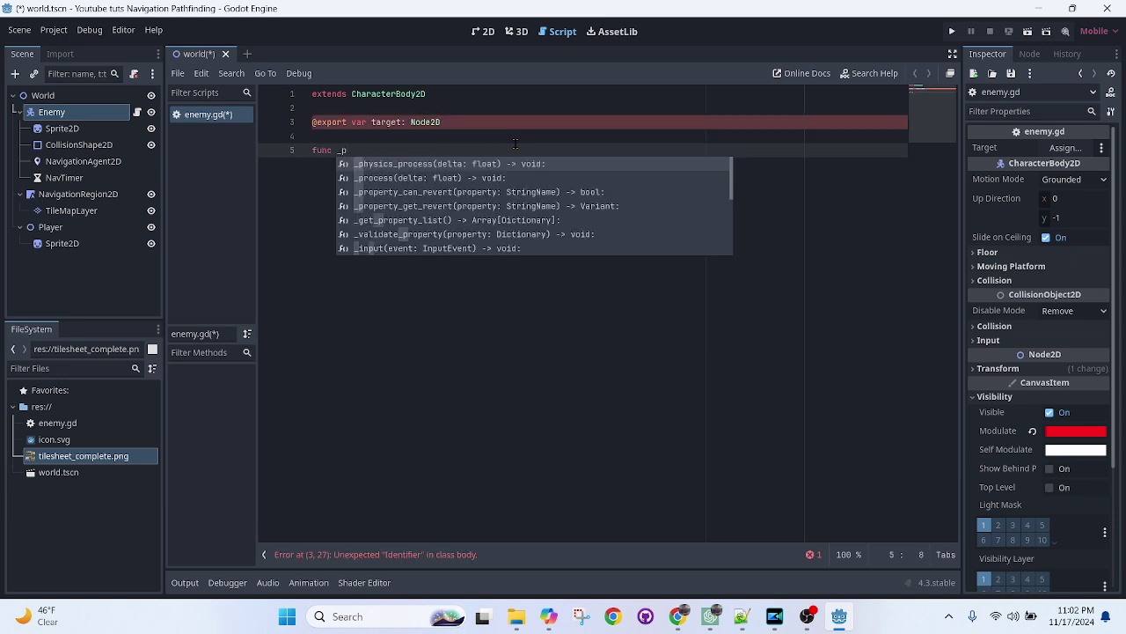
key("Return")
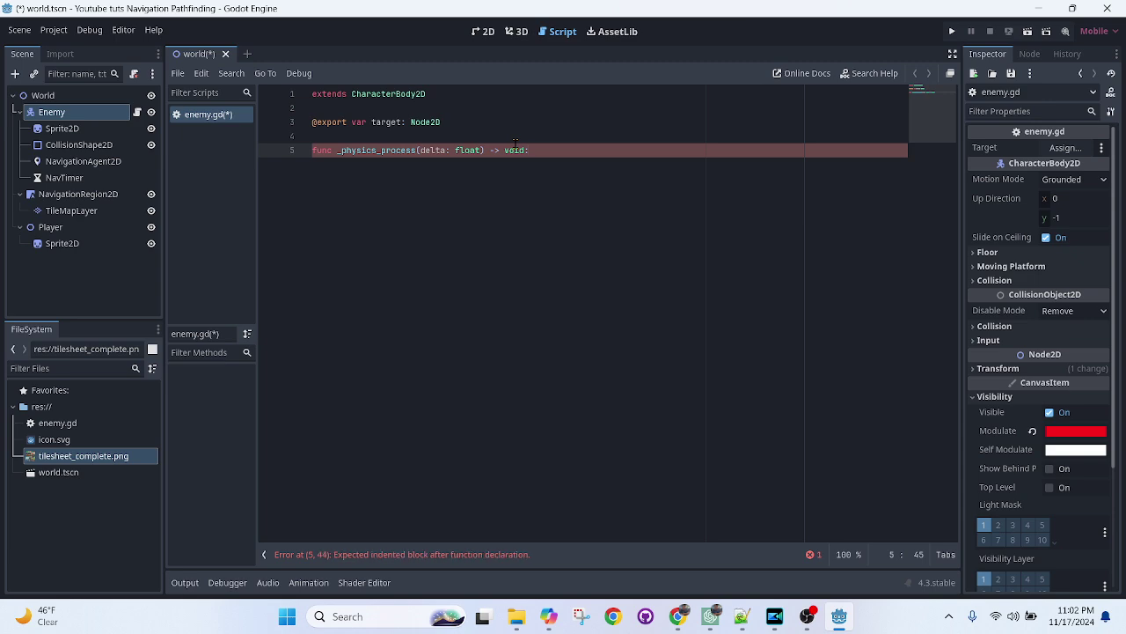
key("Return")
type("pass")
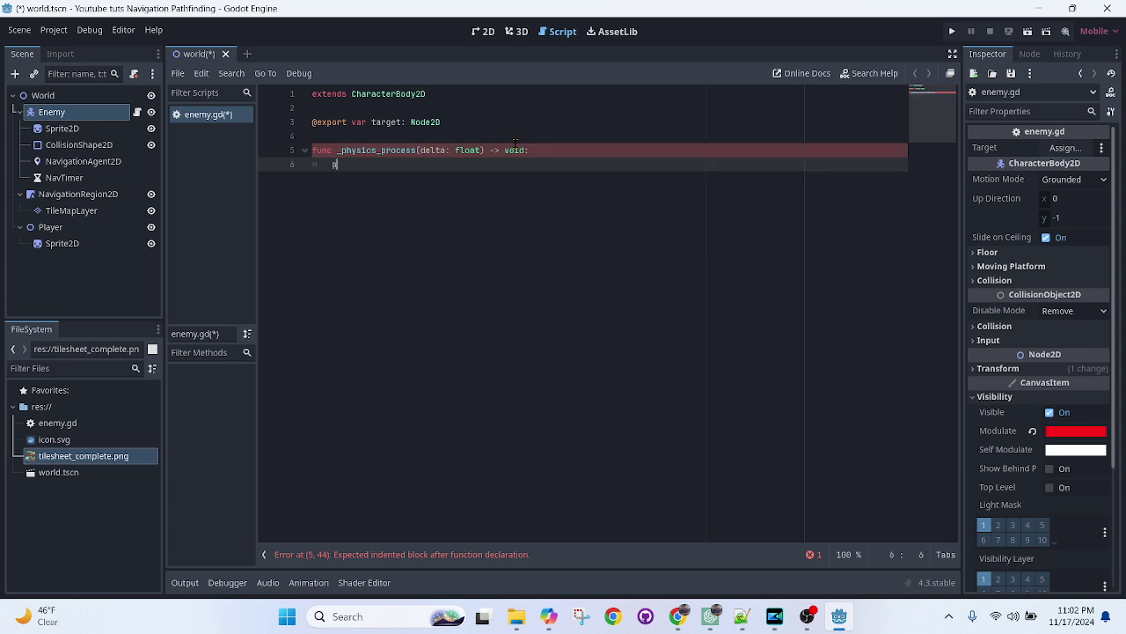
Add the line direction = Vector2.ZERO after pass in _physics_process and save.
key("Return")
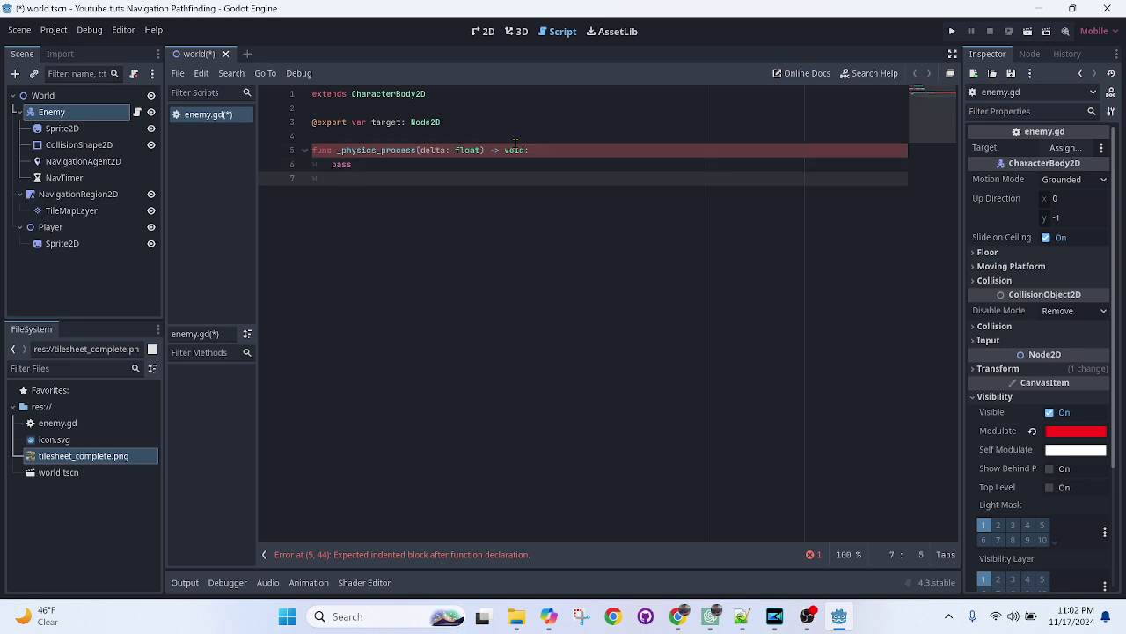
type("dir")
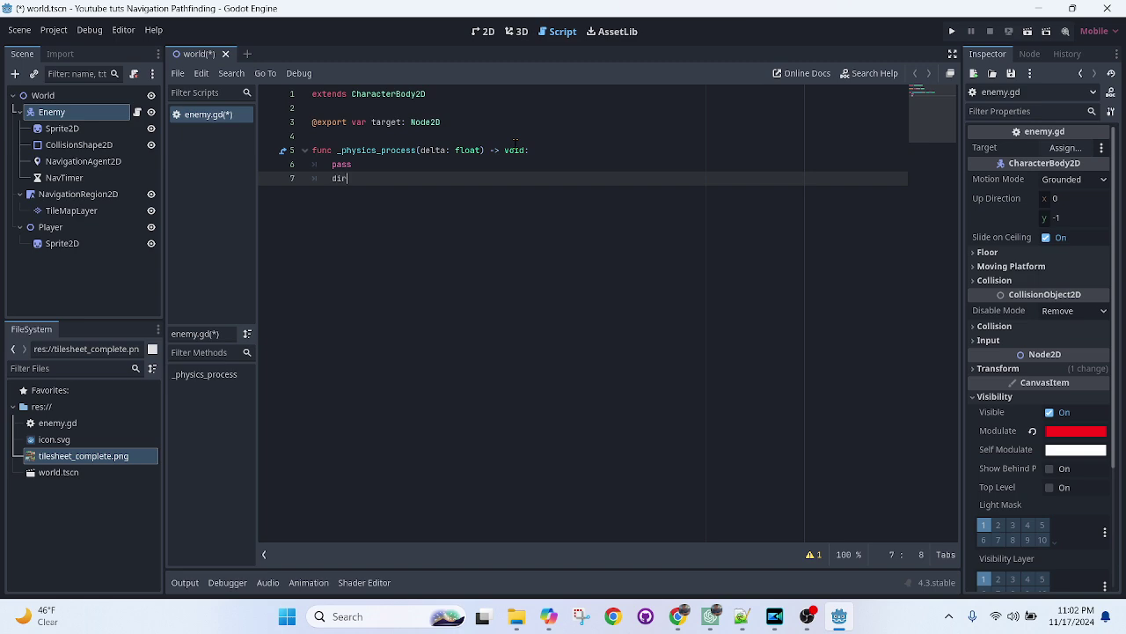
type("ection")
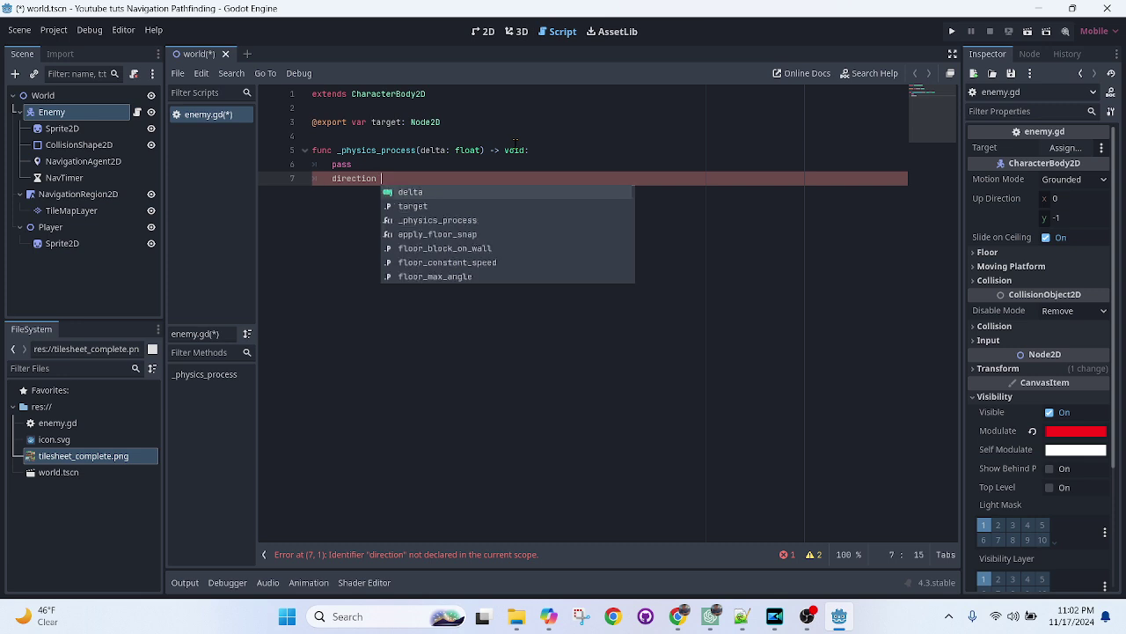
type(" = Vec")
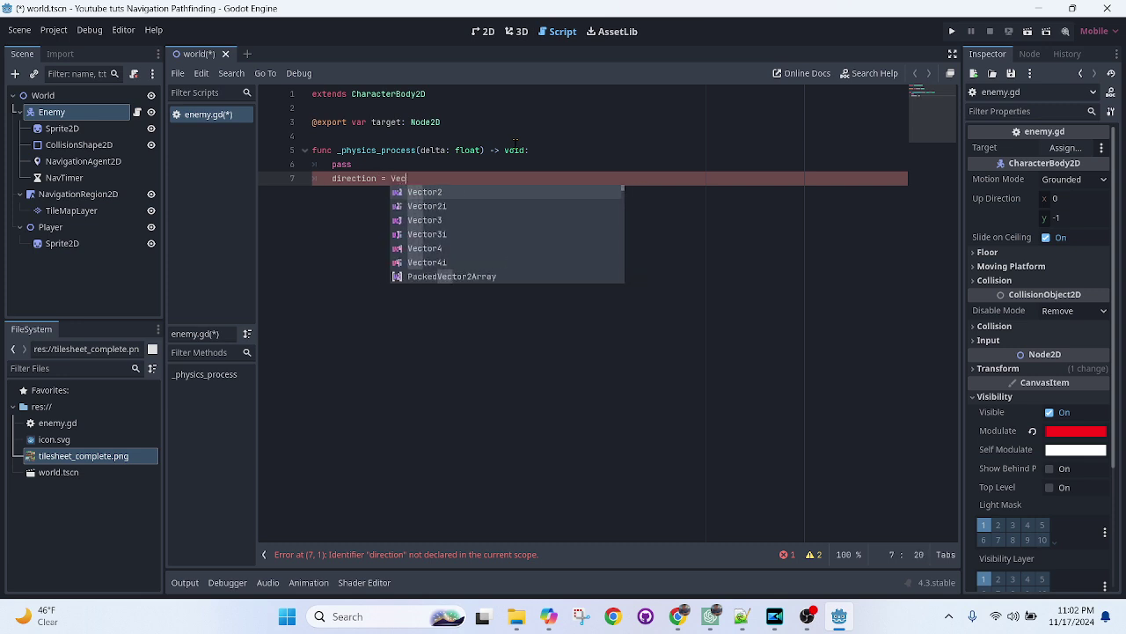
key("Return")
type(".")
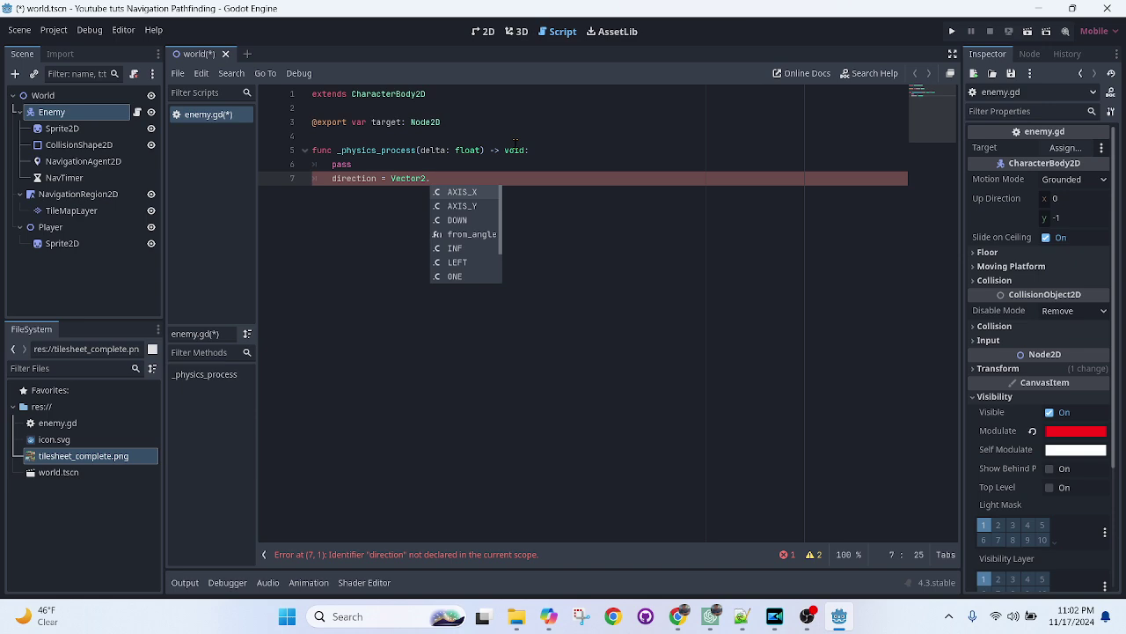
type("ZERO")
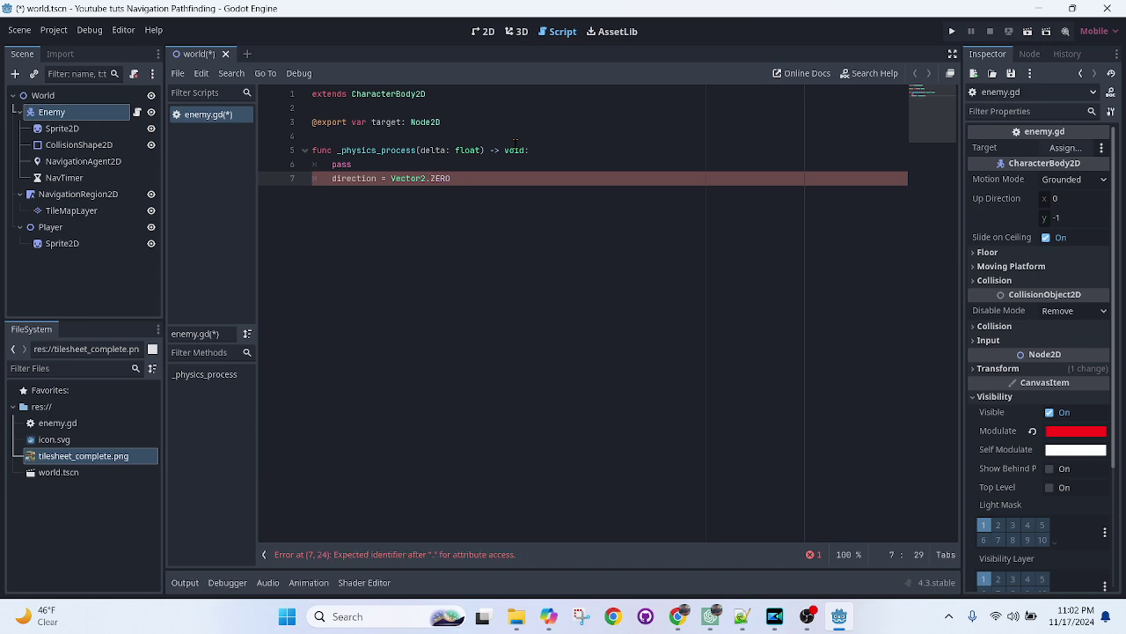
key("ctrl+s")
Declare a script-level variable named direction directly above the _physics_process function.
left_click(462, 148)
left_click(462, 139)
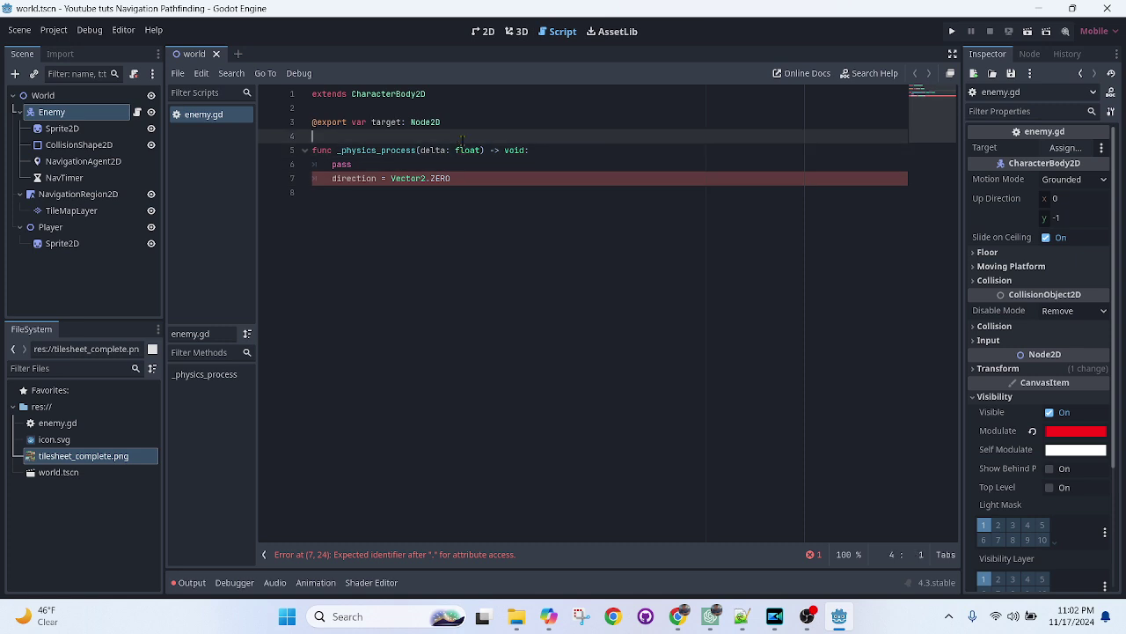
key("Return")
type("var dir")
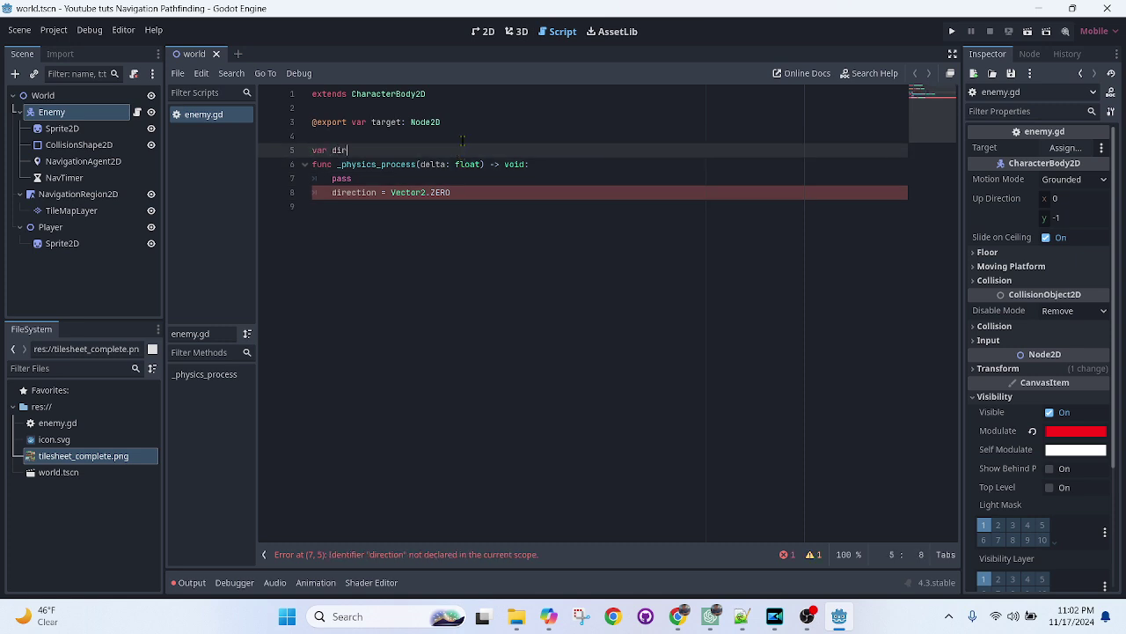
type("ection")
Begin a second direction = assignment in _physics_process, one blank line below the Vector2.ZERO line.
left_click(451, 192)
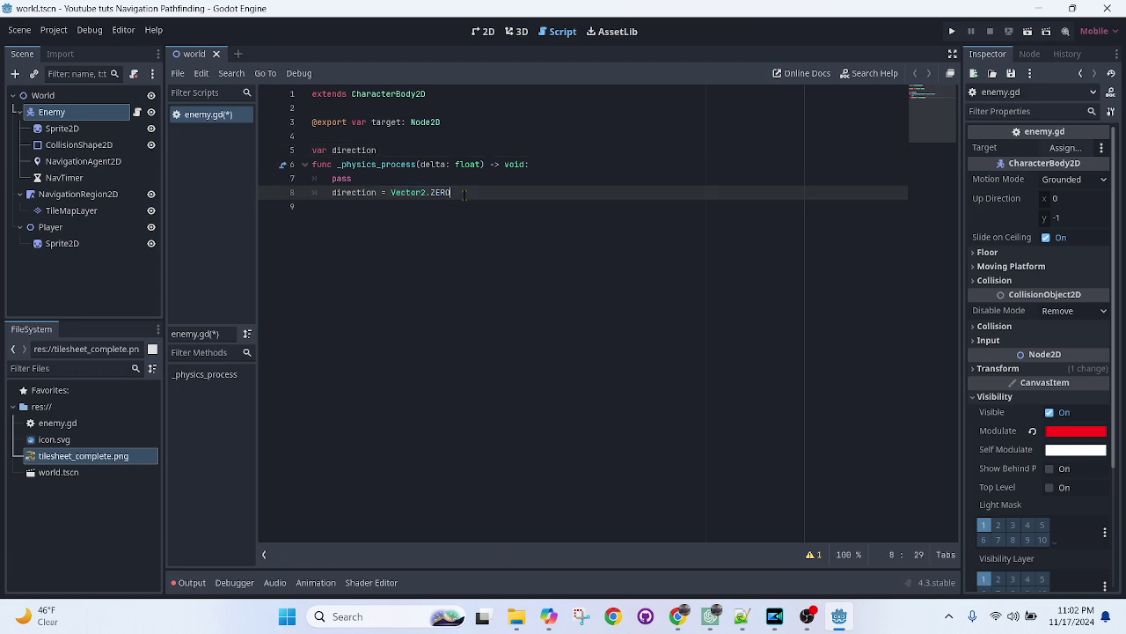
key("Return")
key("Return")
type("dire")
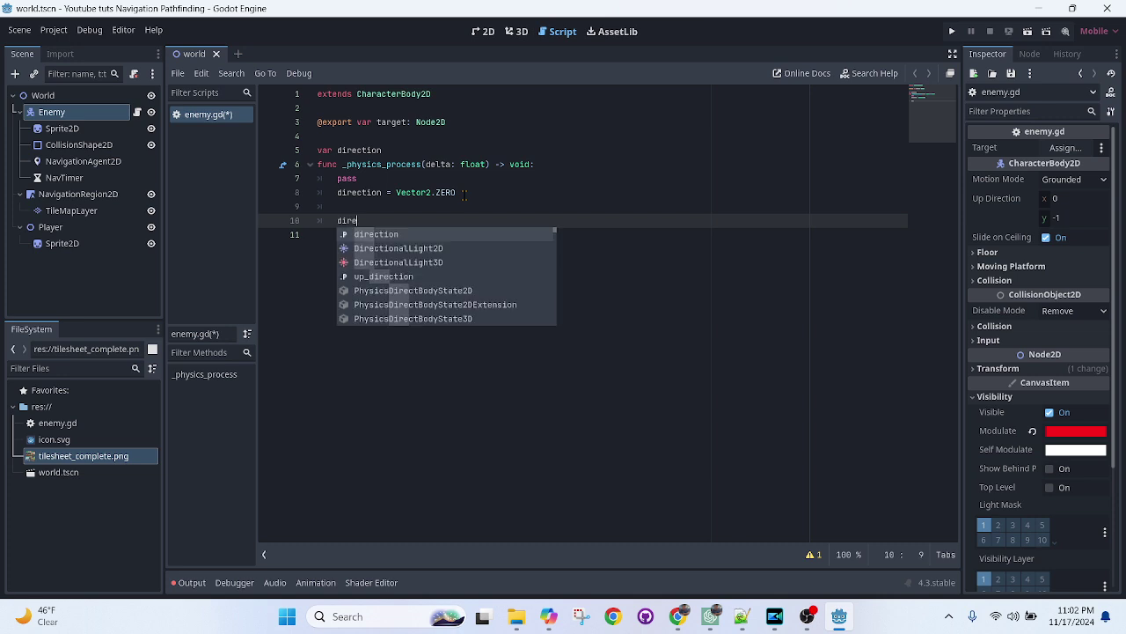
key("Return")
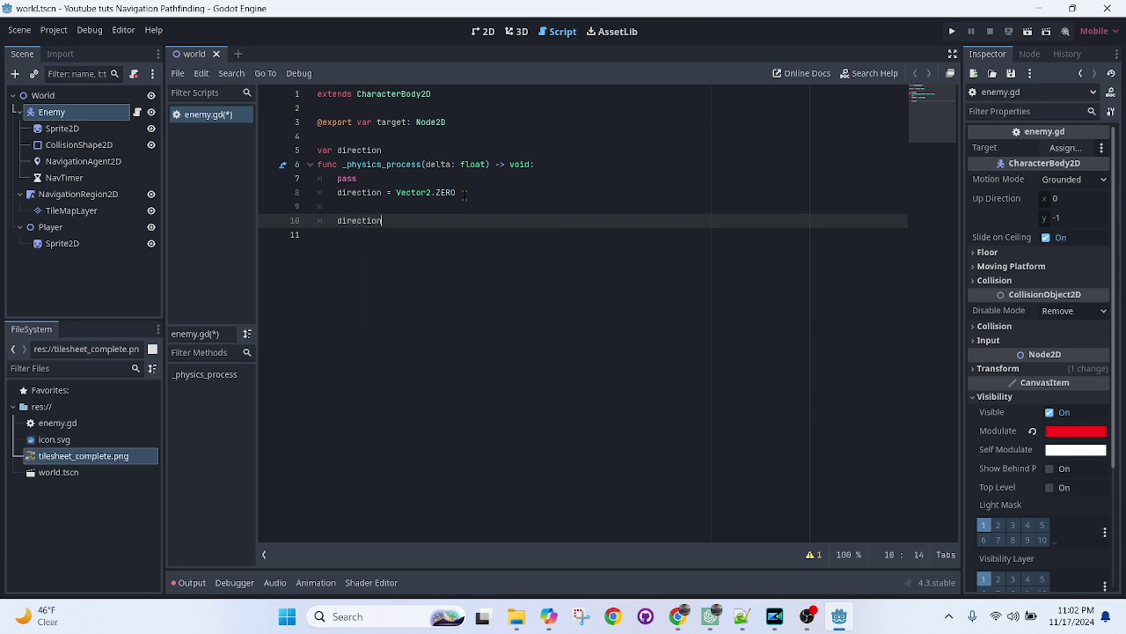
type("=")
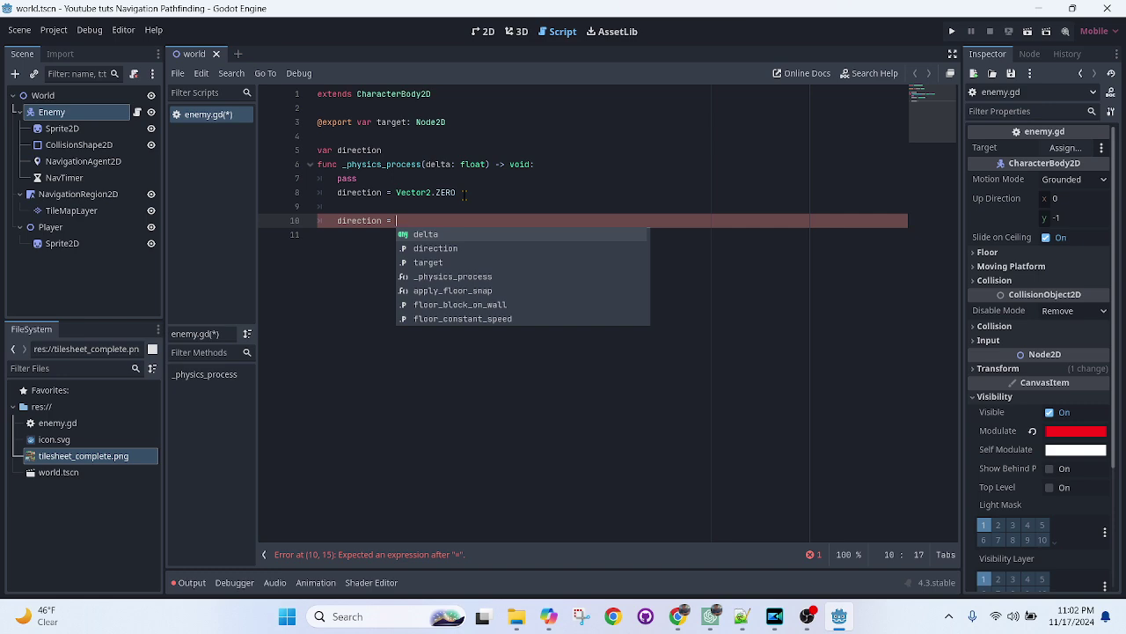
left_click(459, 145)
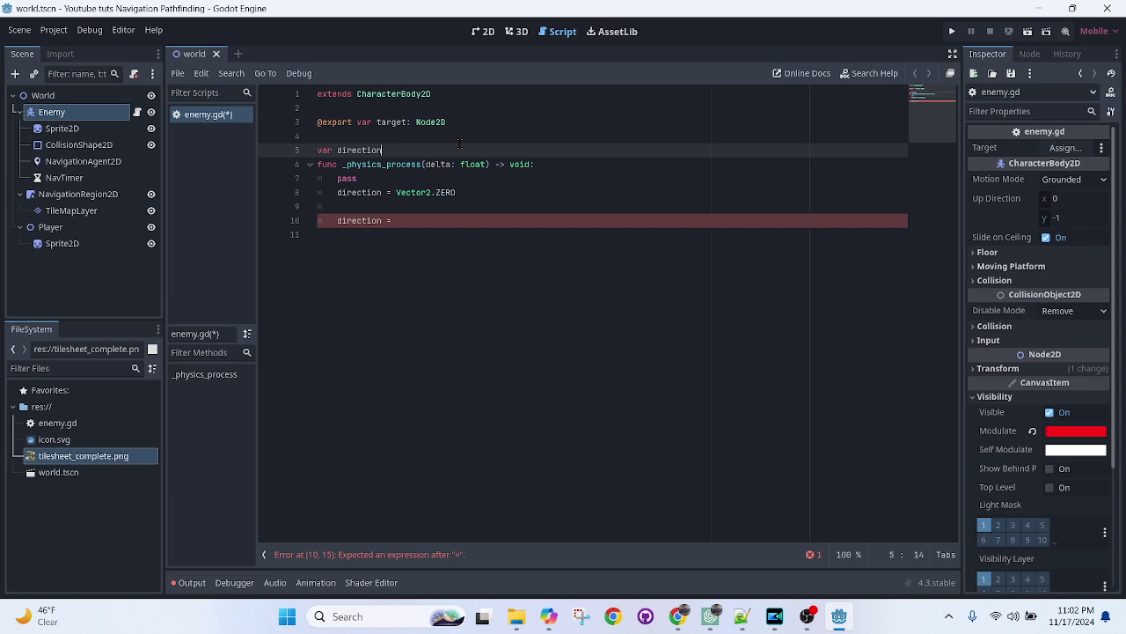
left_click(461, 137)
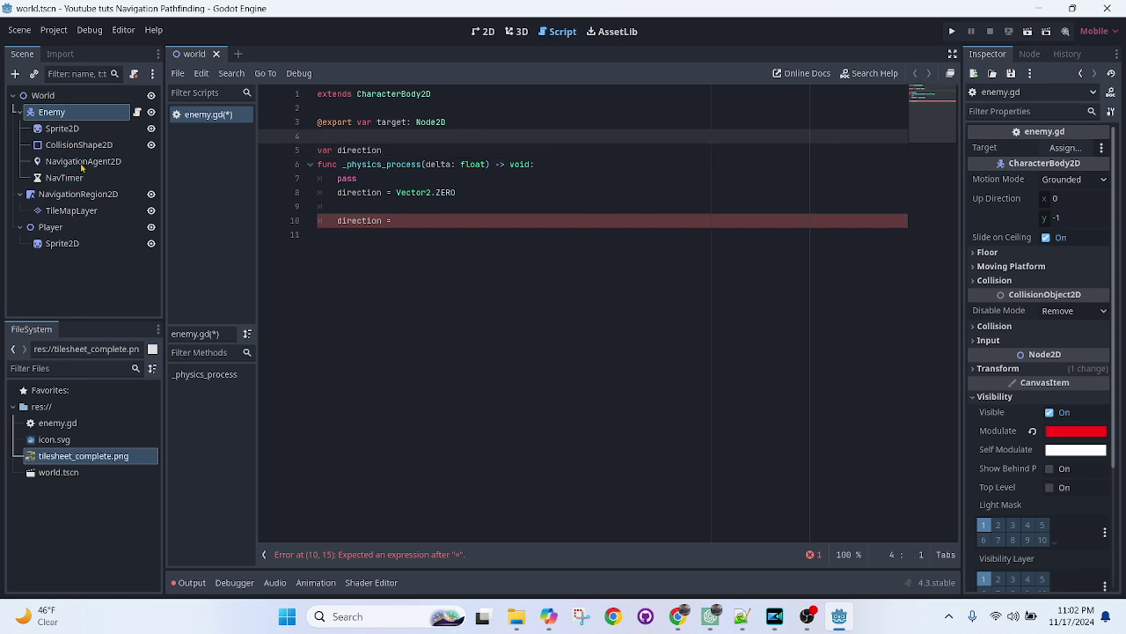
left_click_drag(81, 167, 378, 139, "ctrl")
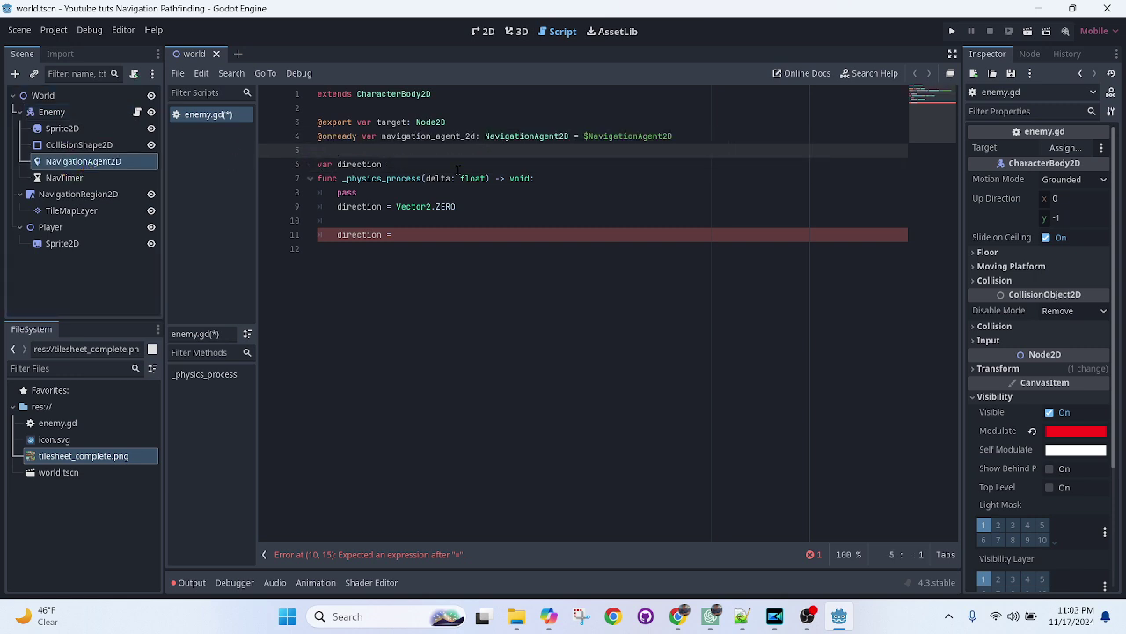
Copy navigation_agent_2d into the unfinished direction assignment and add a blank line above the direction variable declaration.
double_click(441, 139)
key("ctrl+c")
left_click(410, 239)
key("ctrl+v")
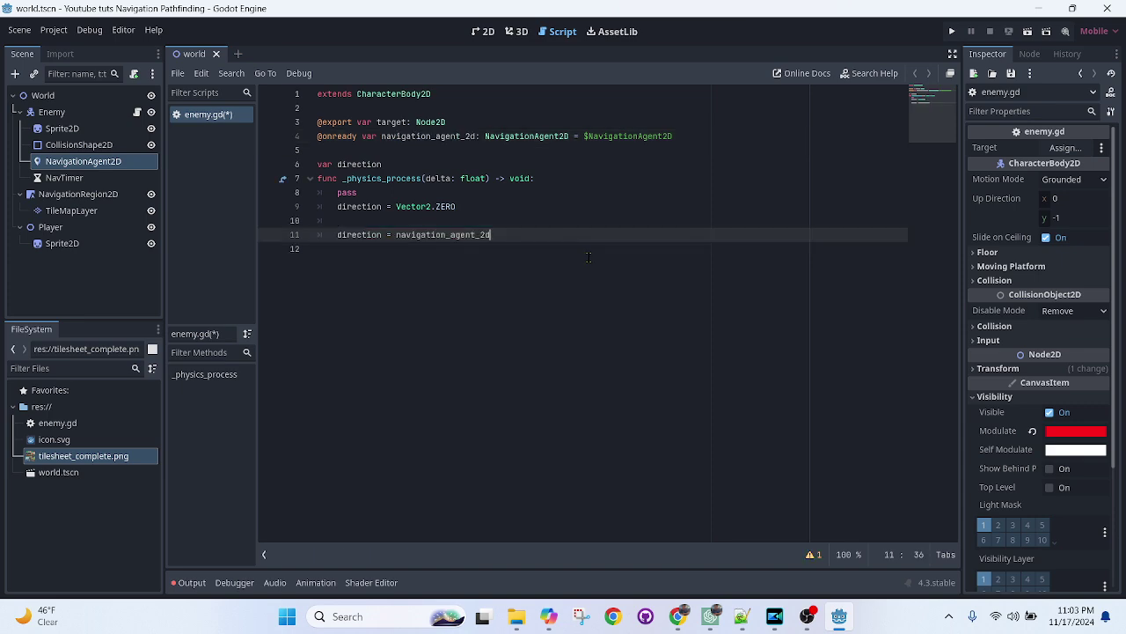
left_click(385, 149)
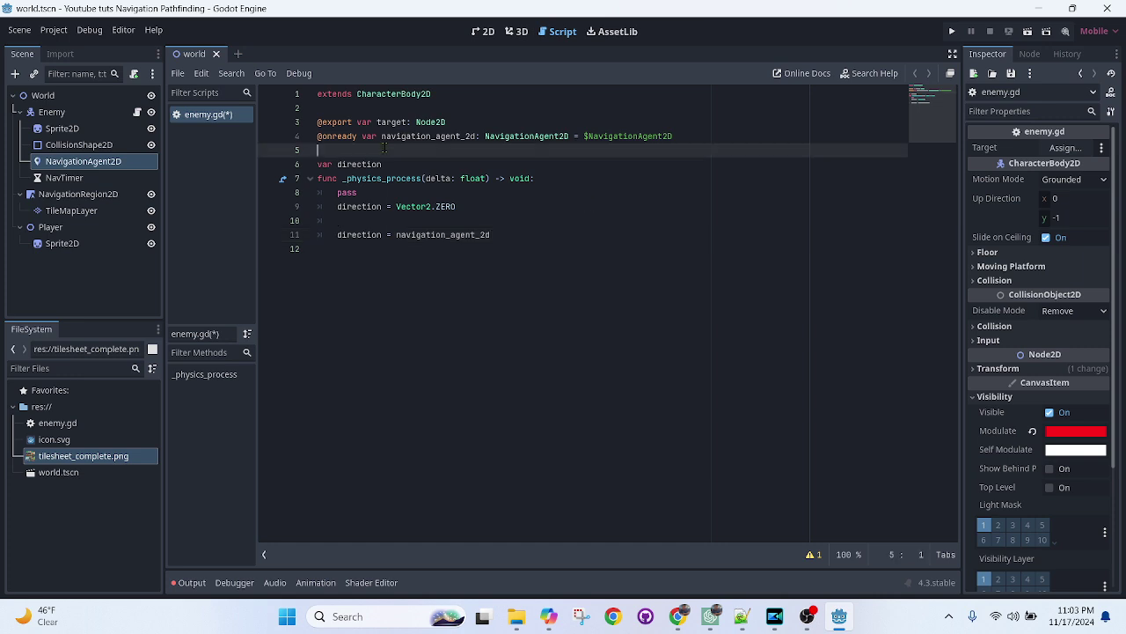
key("Return")
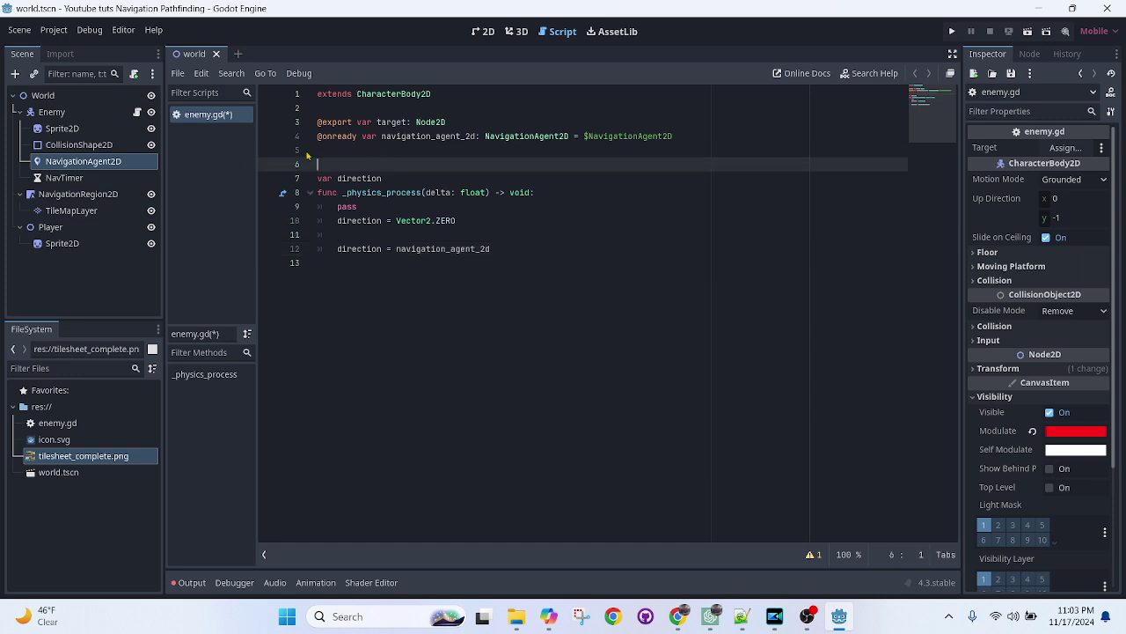
left_click(340, 138)
left_click_drag(73, 166, 356, 158)
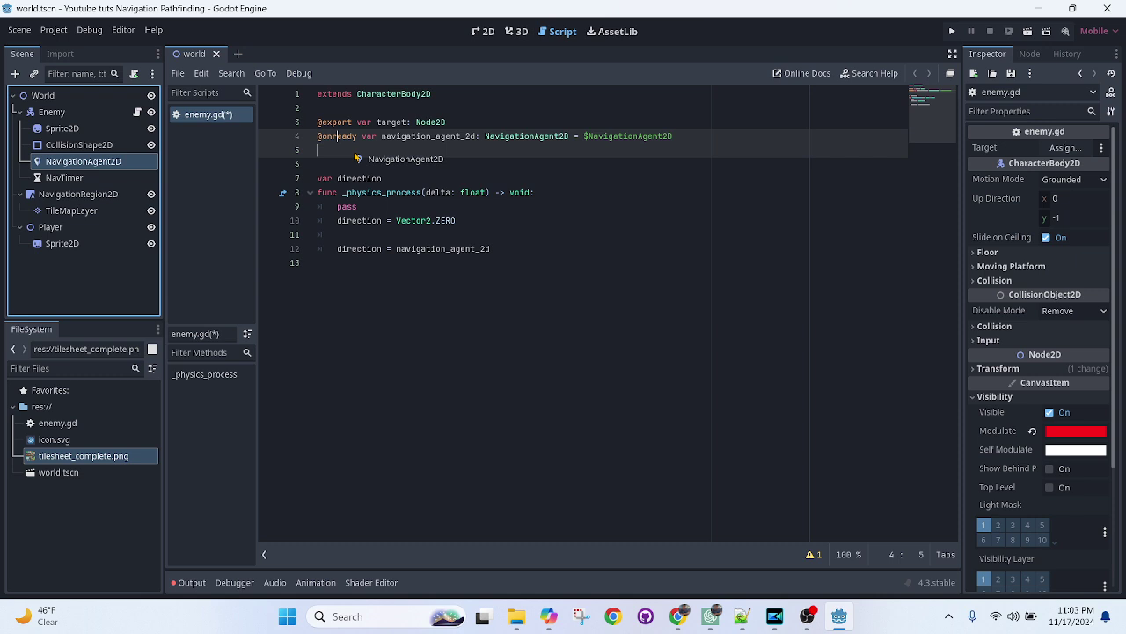
left_click_drag(356, 158, 295, 159)
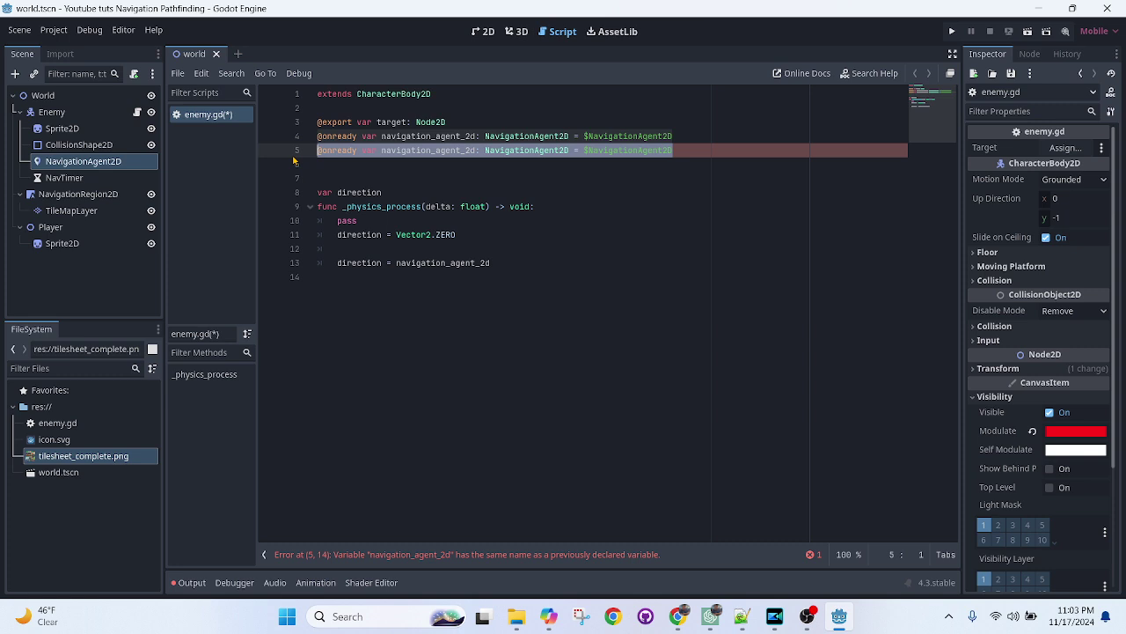
key("BackSpace")
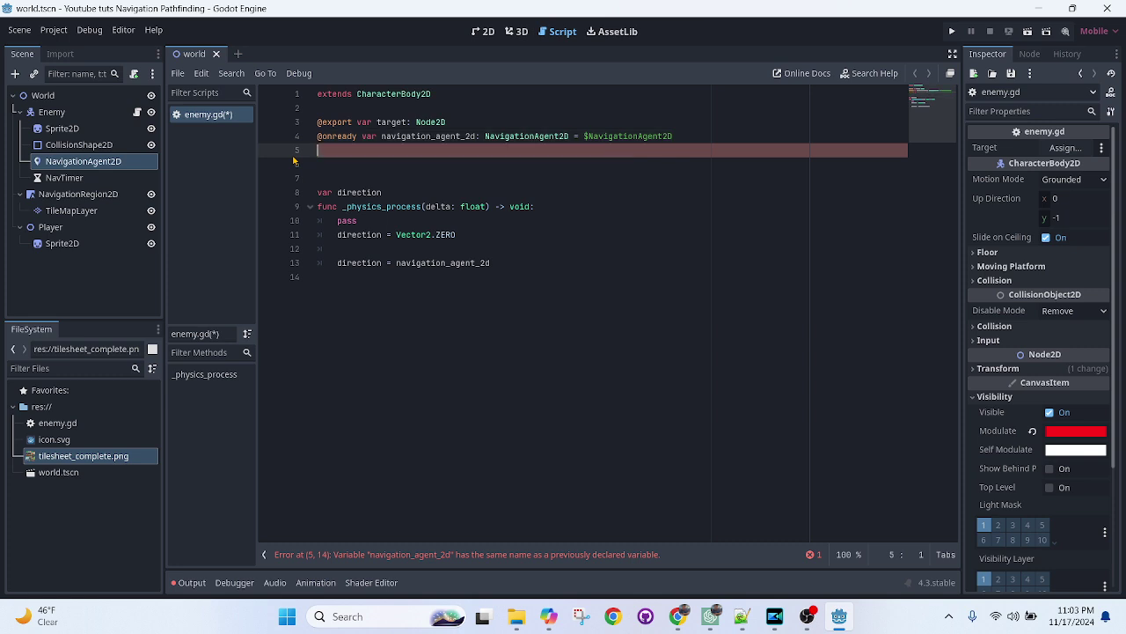
key("BackSpace")
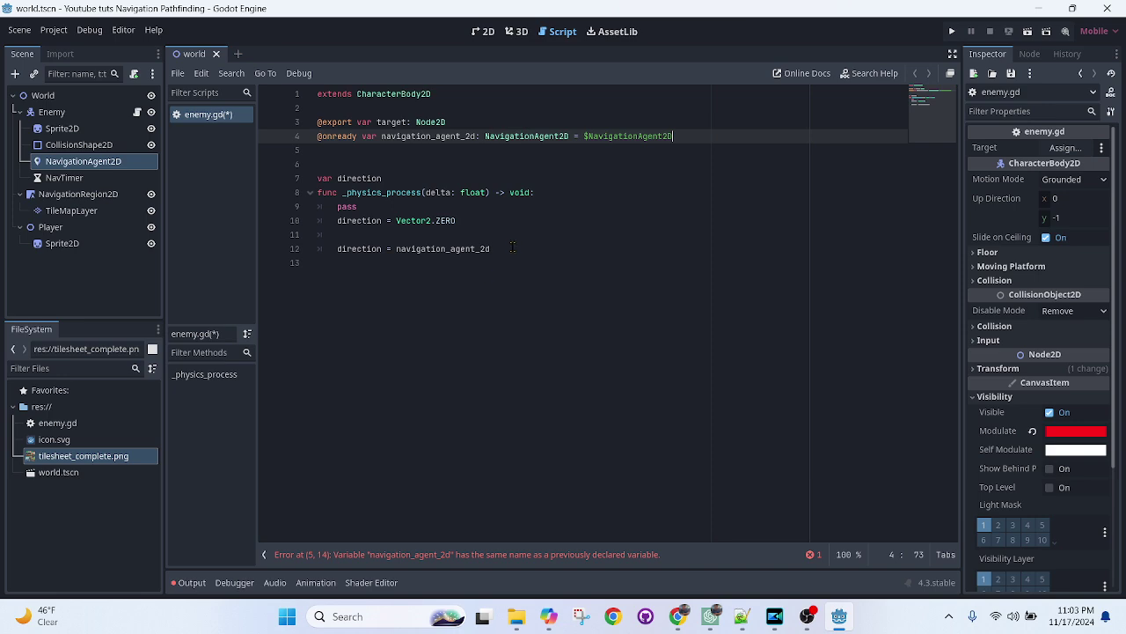
Complete the second direction assignment as navigation_agent_2d.get_next_path_position() - global_position and save.
left_click(515, 254)
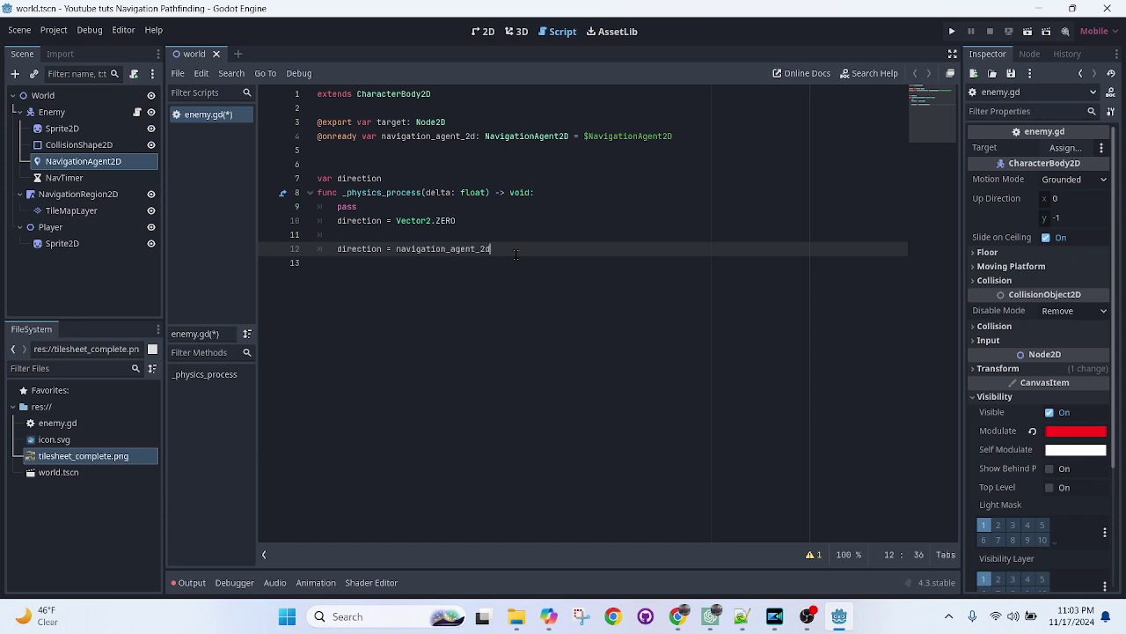
type(".")
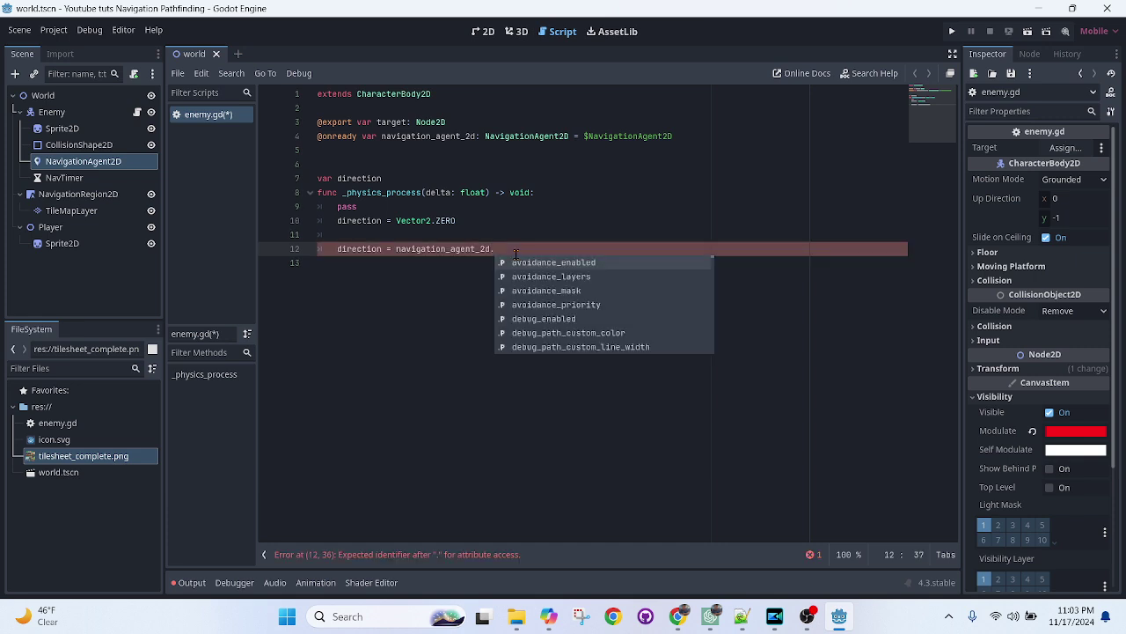
type("get_")
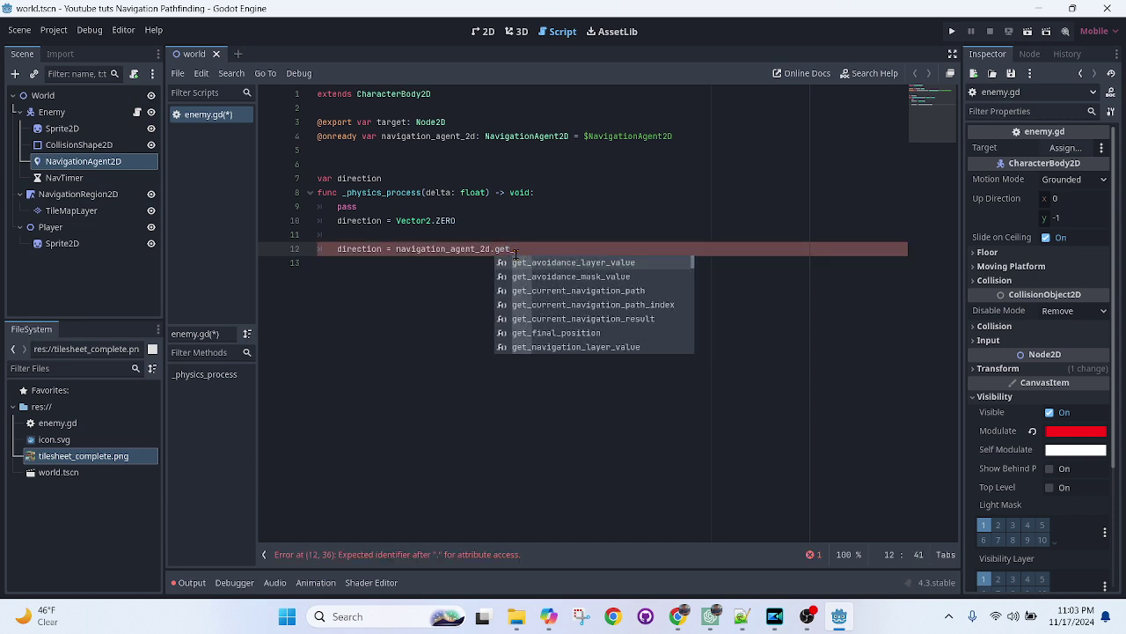
type("ne")
key("Return")
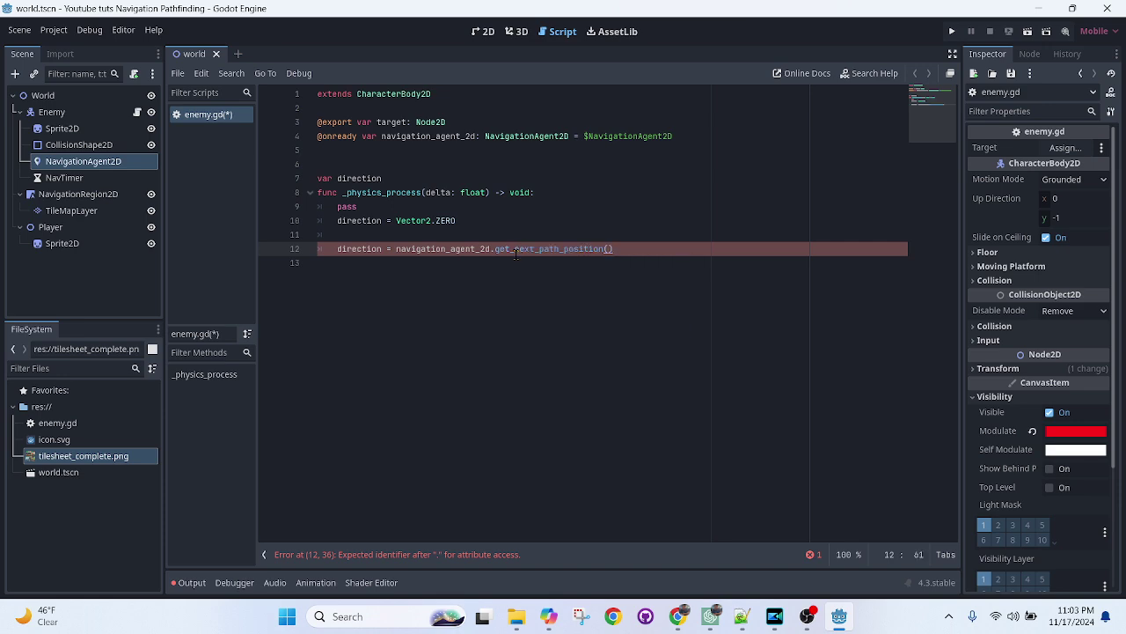
type("- glo")
key("Return")
key("ctrl+s")
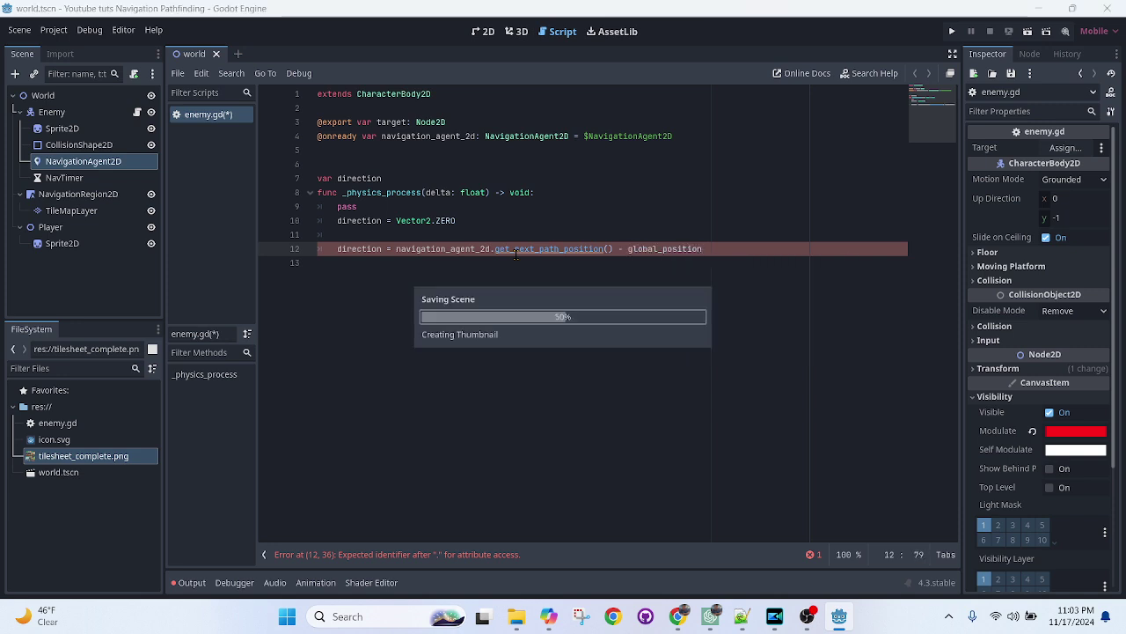
double_click(578, 249)
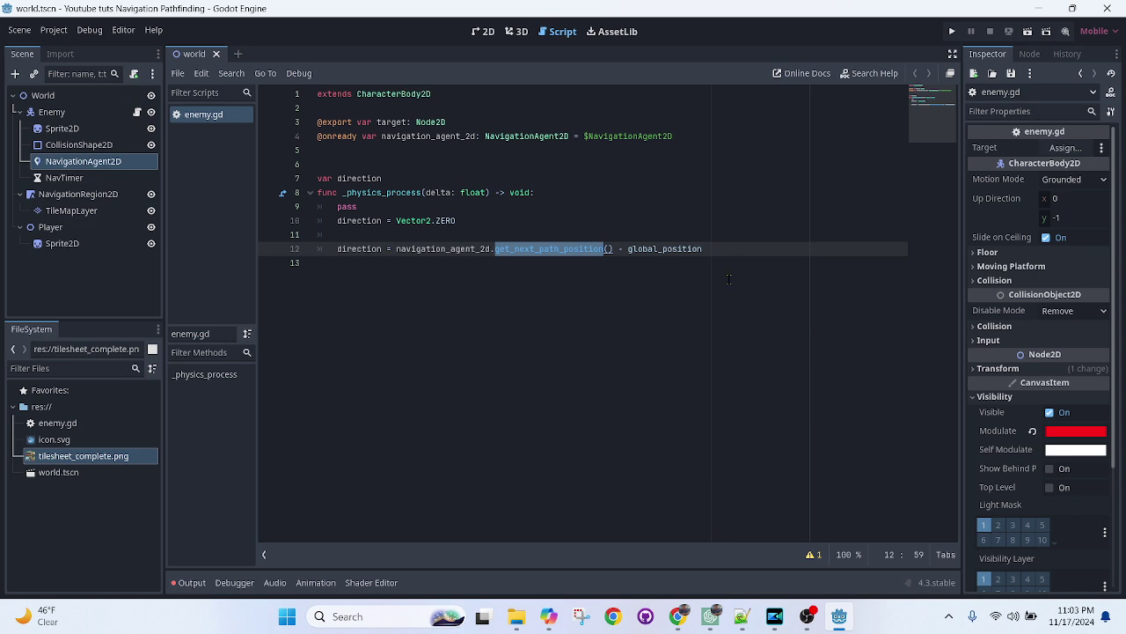
Add direction = direction.normalized() on the line below the path position assignment and save.
left_click(741, 249)
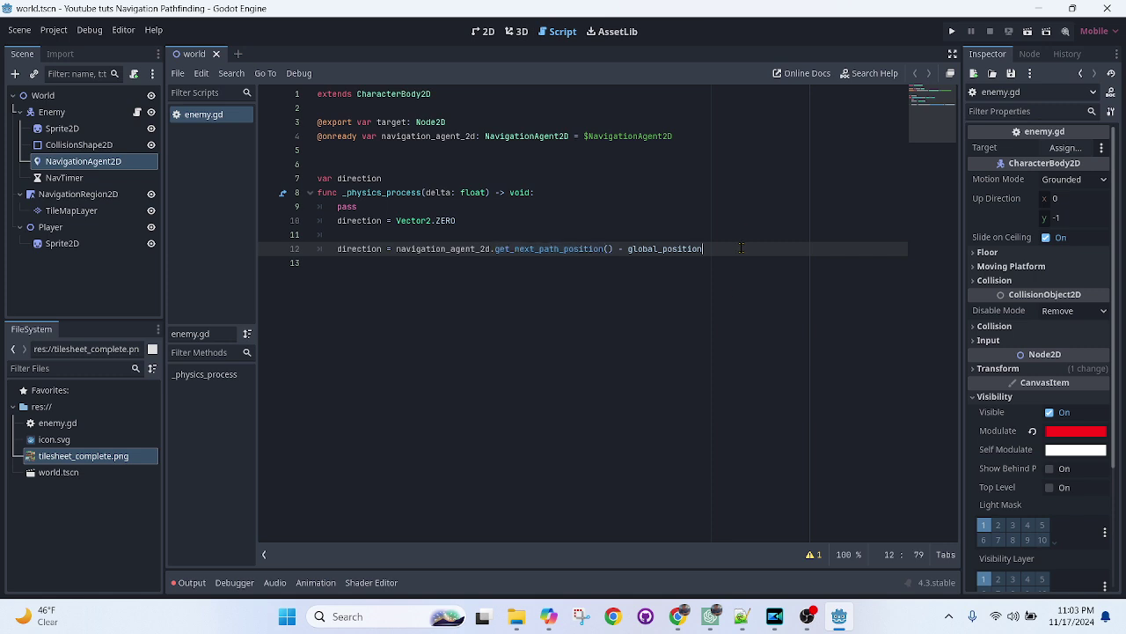
key("Return")
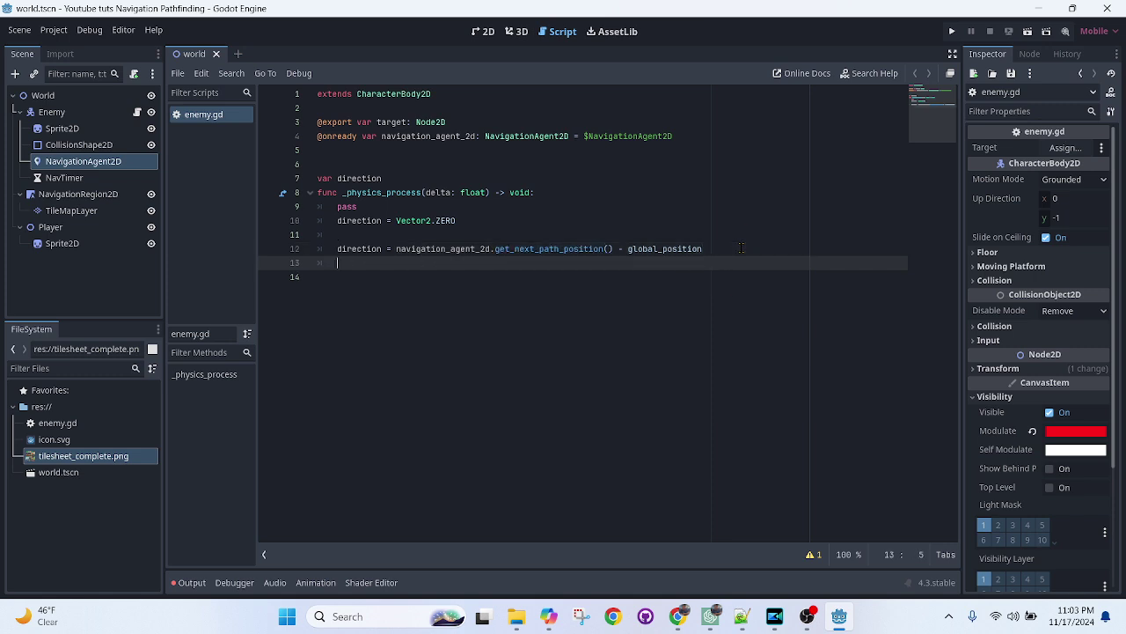
type("di")
key("Return")
type("= ")
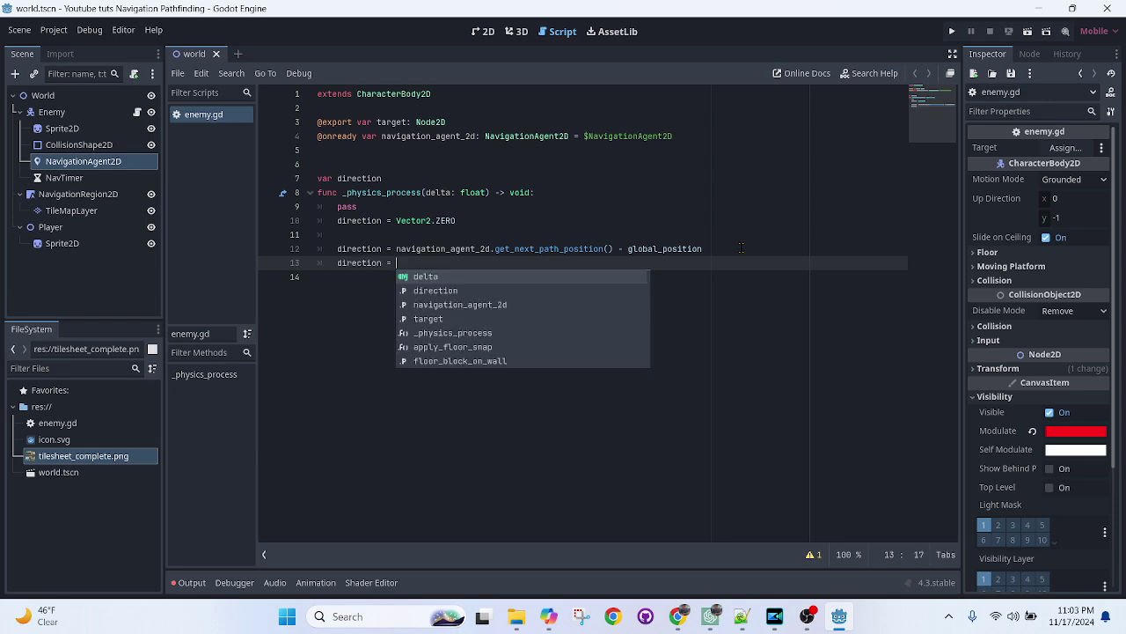
type("dir")
key("Return")
type(".no")
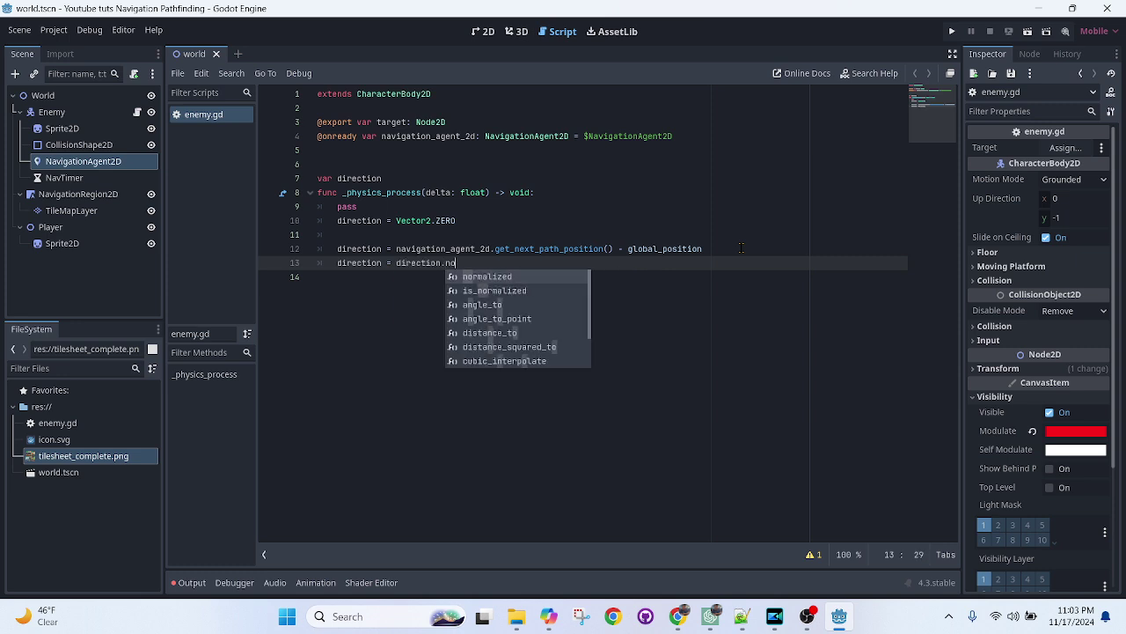
key("Return")
key("ctrl+s")
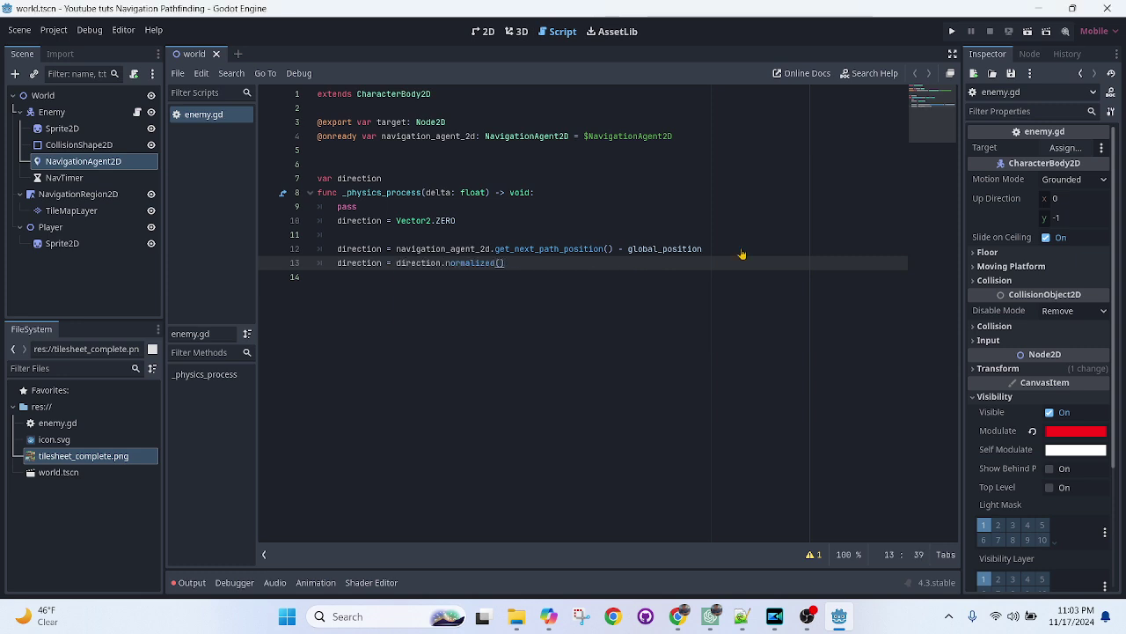
Add velocity = velocity.lerp(direction * 300) on the line below the normalized direction, leaving out the weight argument.
key("Return")
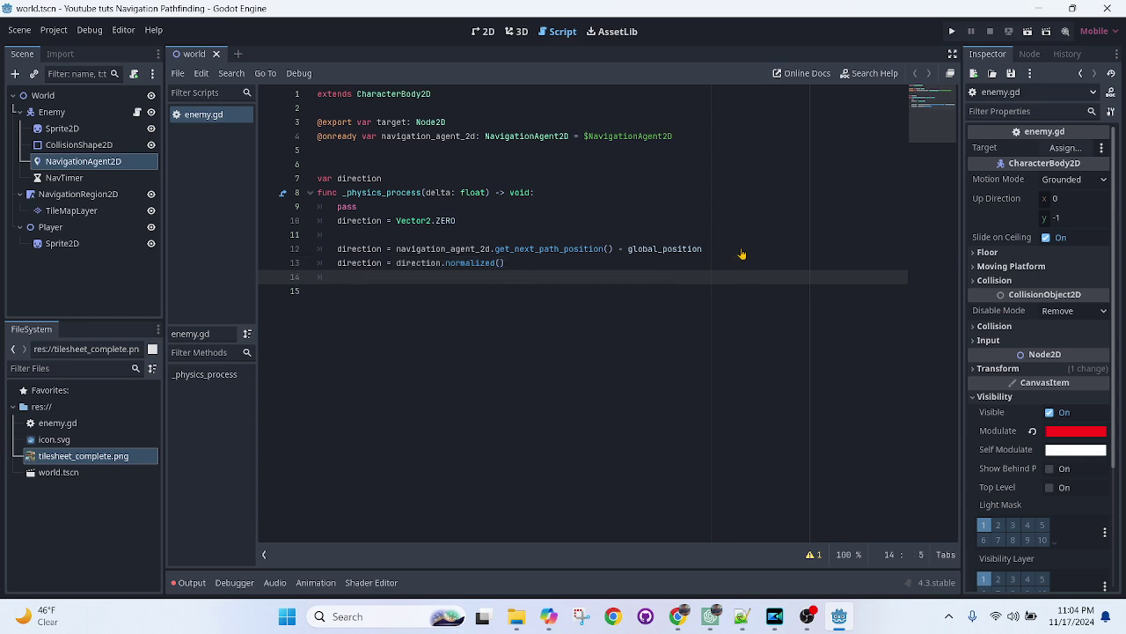
type("vel")
key("Return")
type("= ")
type("velocity")
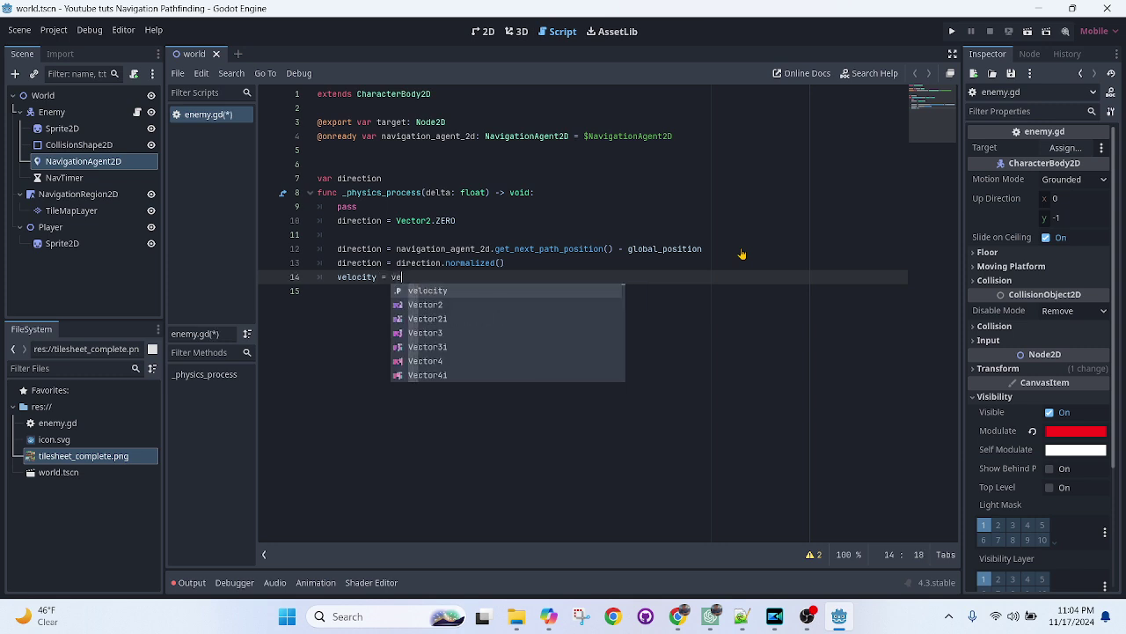
key("Return")
type(".ler")
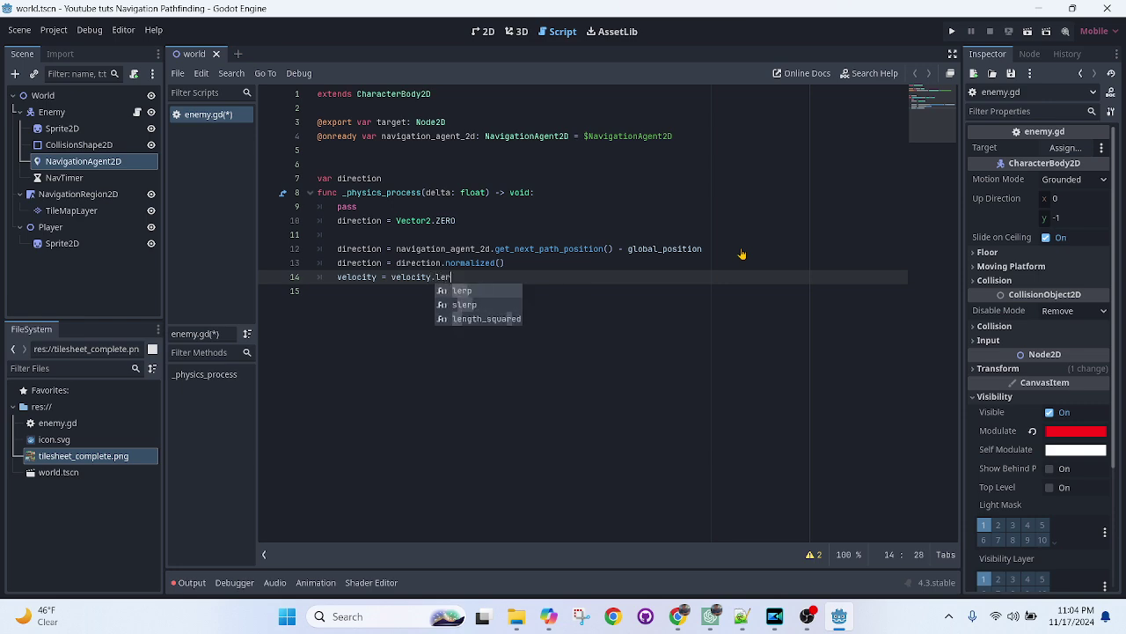
key("Return")
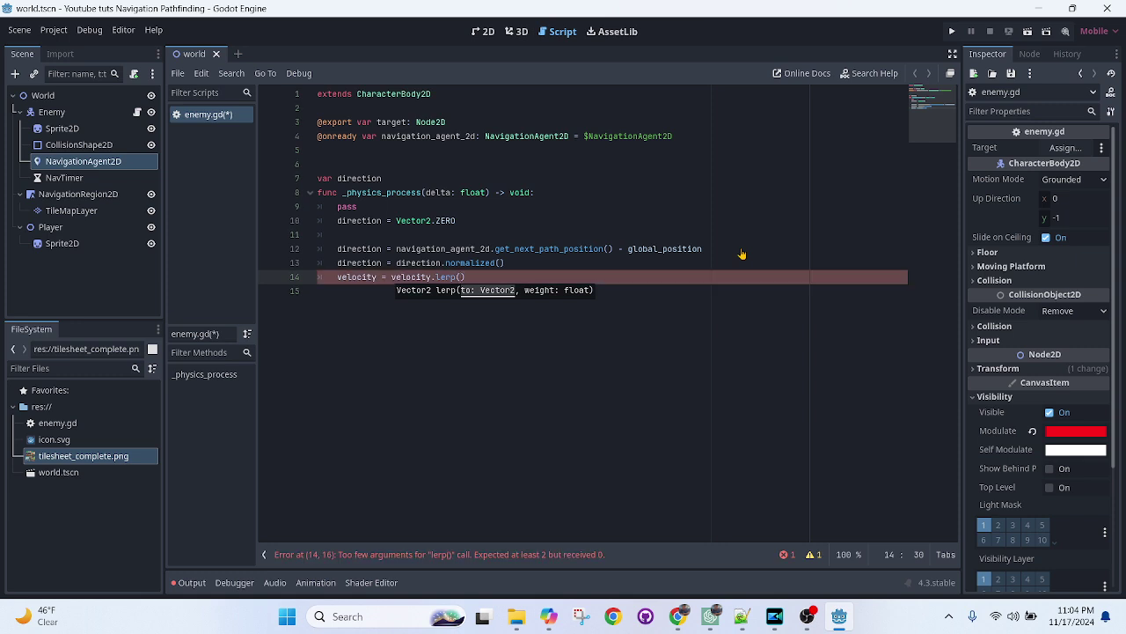
type("direction")
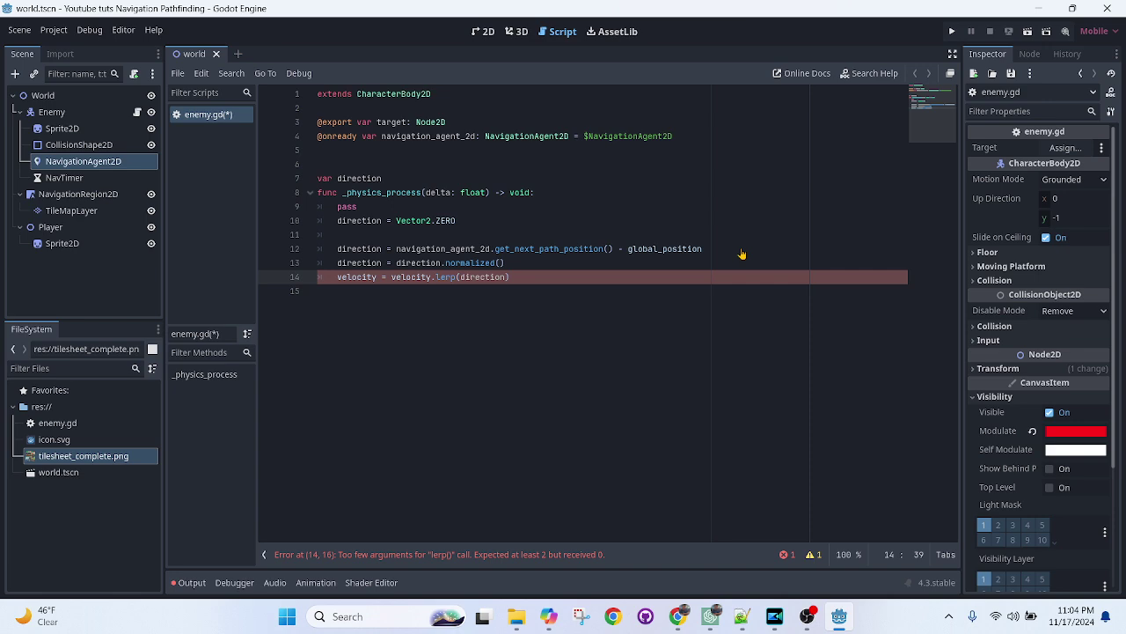
type(" * 300")
Declare a script-level variable speed = 300 directly below the navigation_agent_2d variable.
left_click(489, 165)
left_click(493, 149)
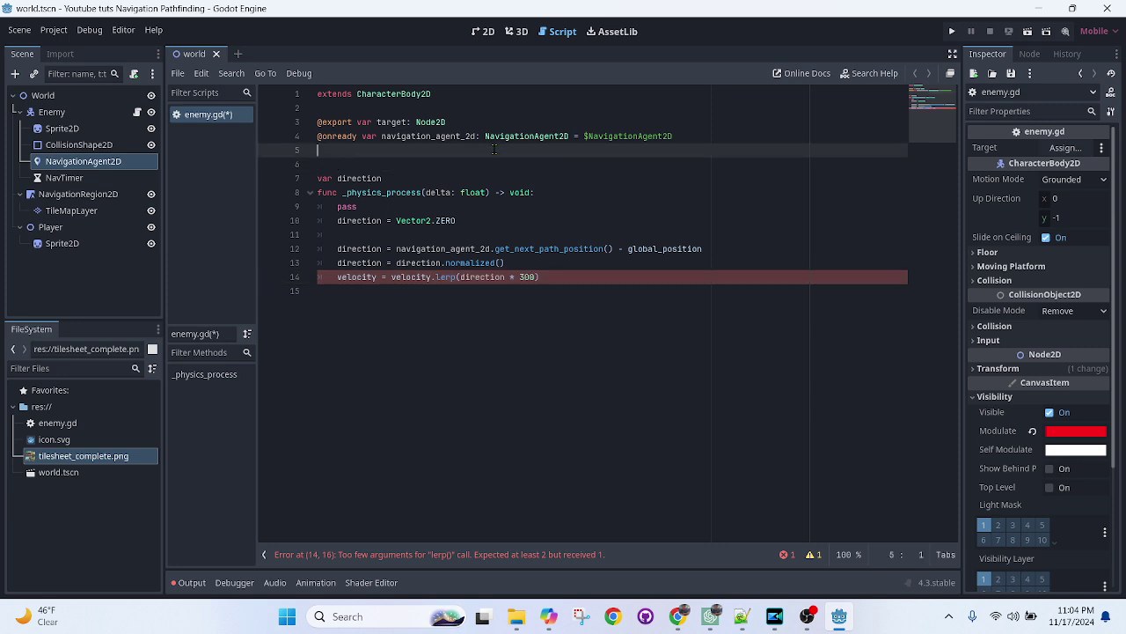
type("var speed")
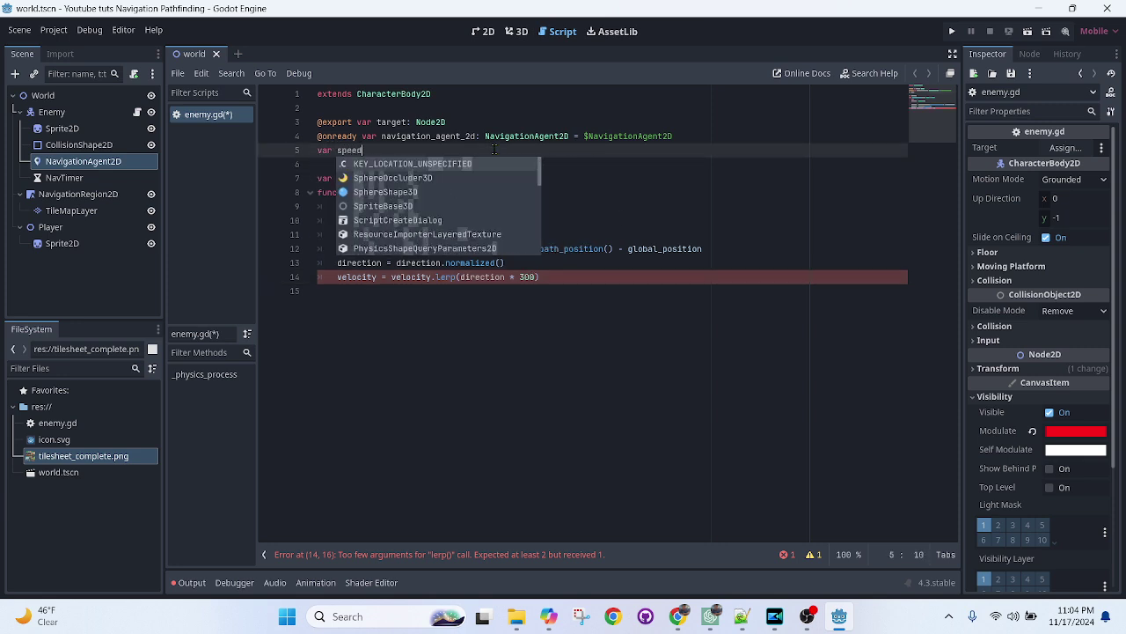
key("Escape")
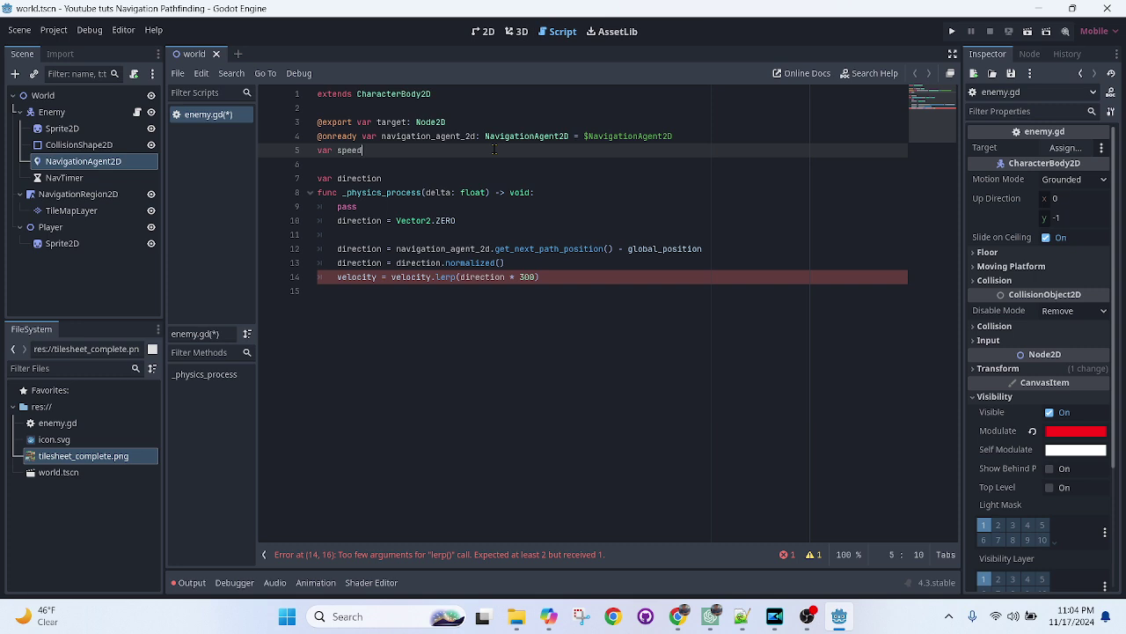
type("= 300")
Replace 300 in the lerp call with speed, add delta as its weight argument, and save.
double_click(352, 150)
key("ctrl+c")
double_click(528, 277)
key("ctrl+v")
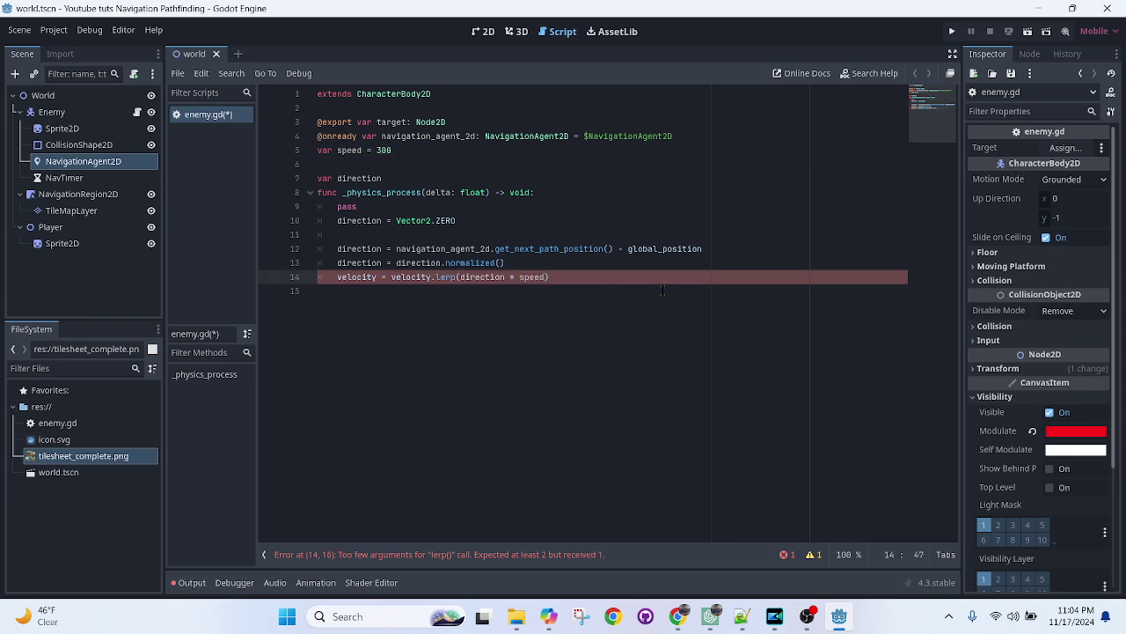
type(", de")
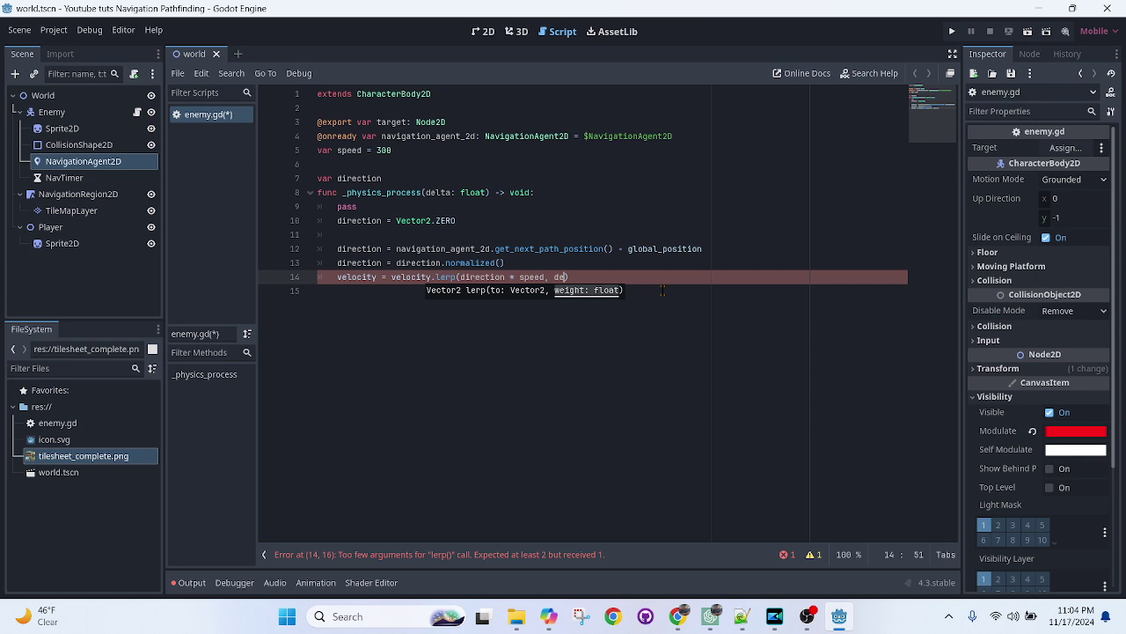
key("Return")
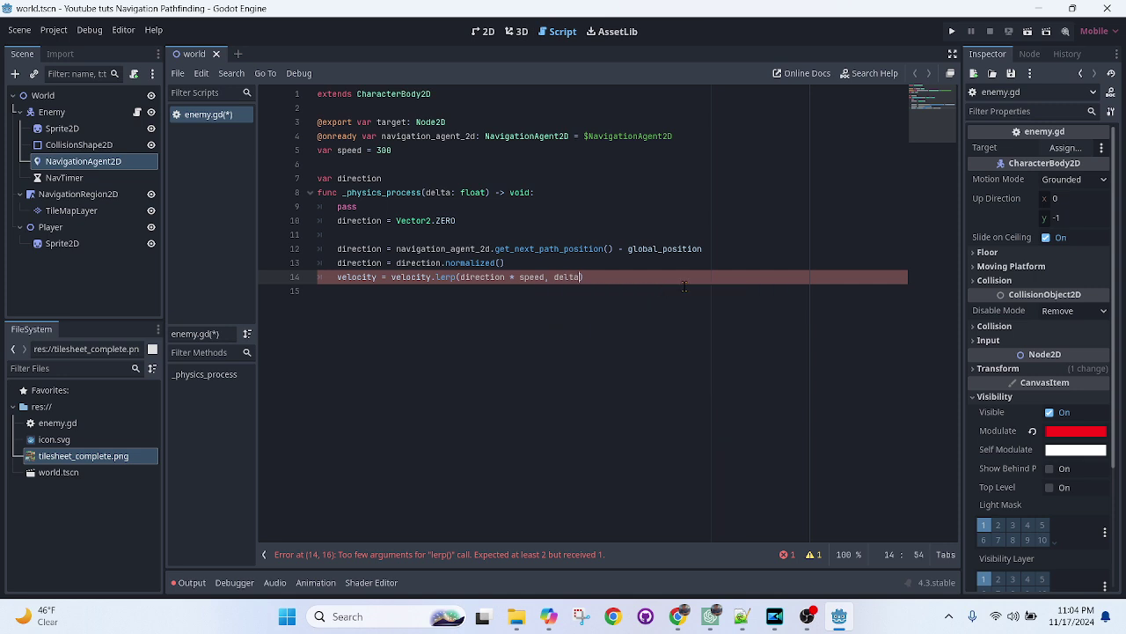
left_click(679, 279)
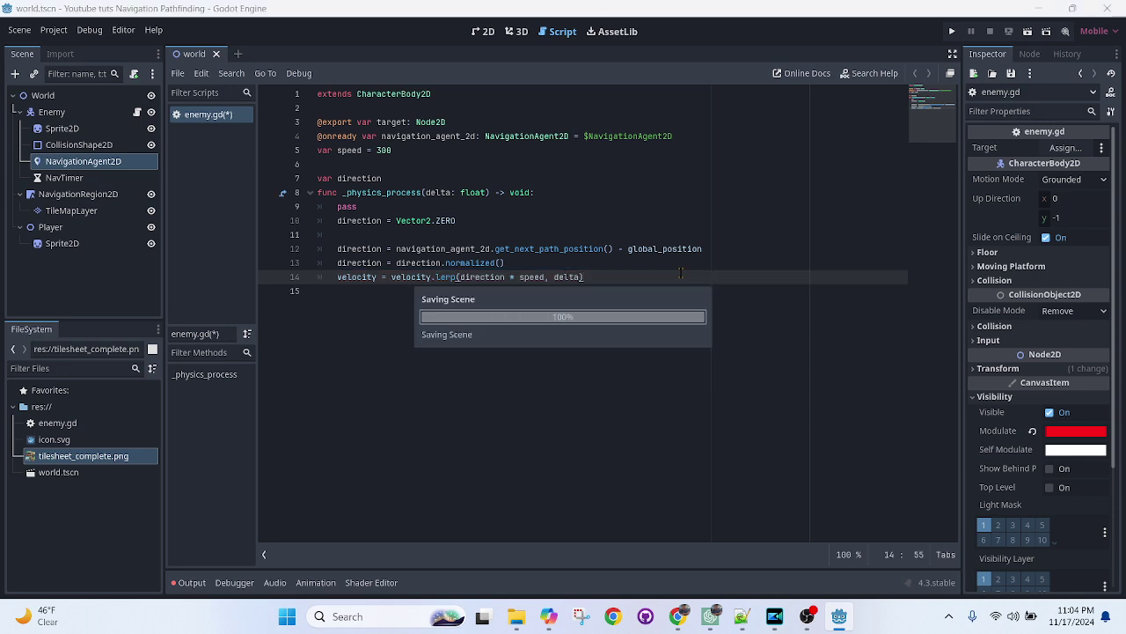
key("ctrl+s")
Add a move_and_slide() call at the end of _physics_process, separated from the velocity line by a blank line.
left_click(675, 286)
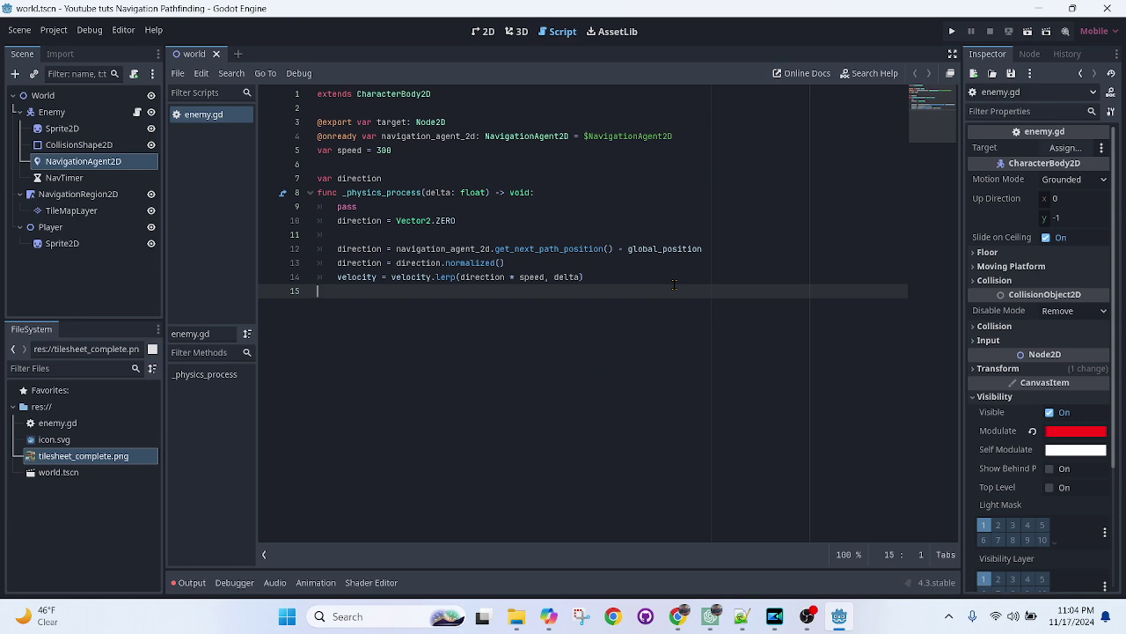
key("Return")
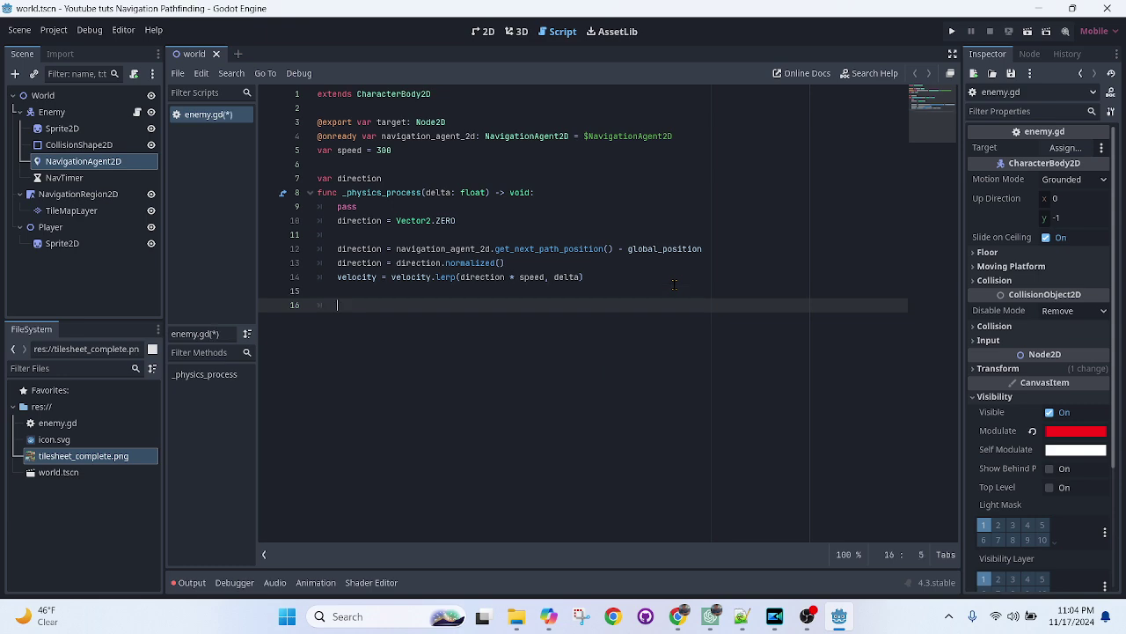
type("mo")
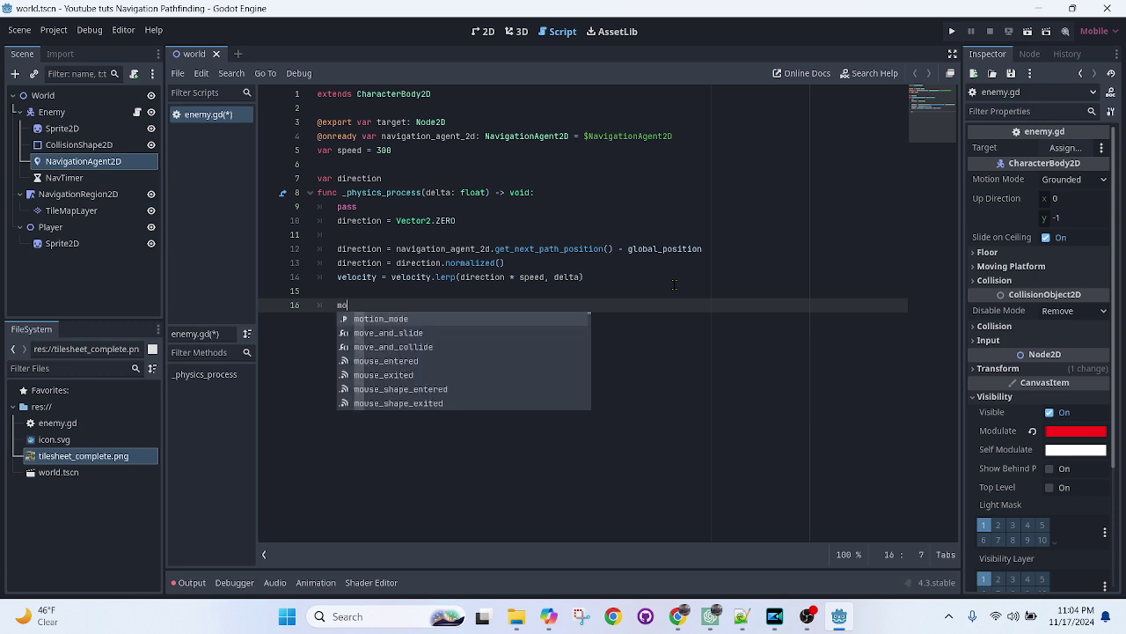
key("Down")
key("Return")
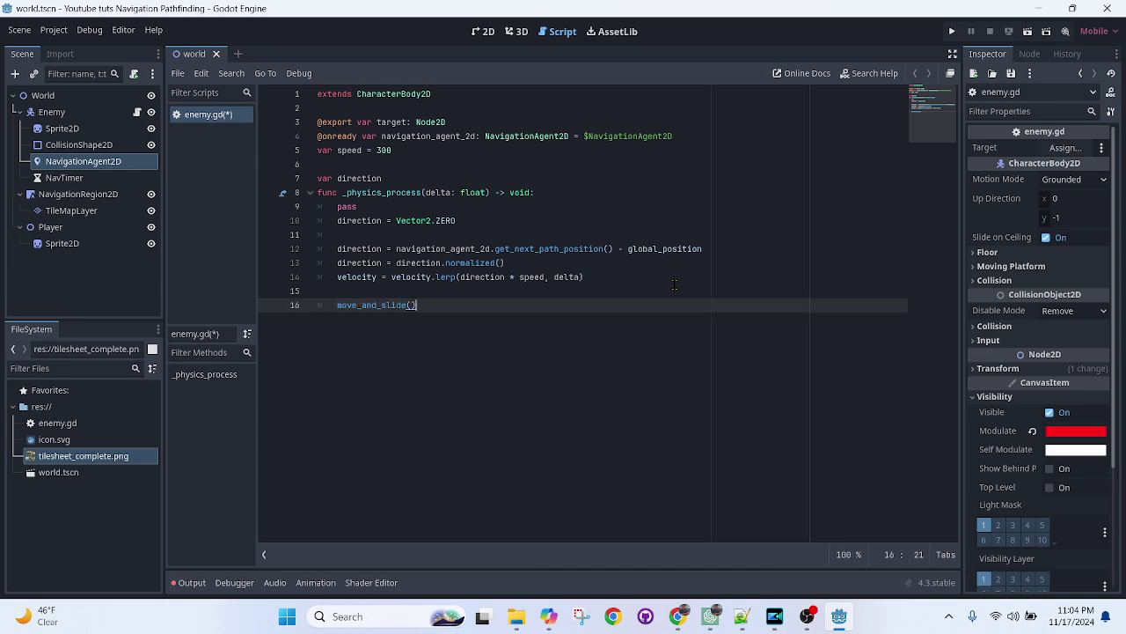
key("Return")
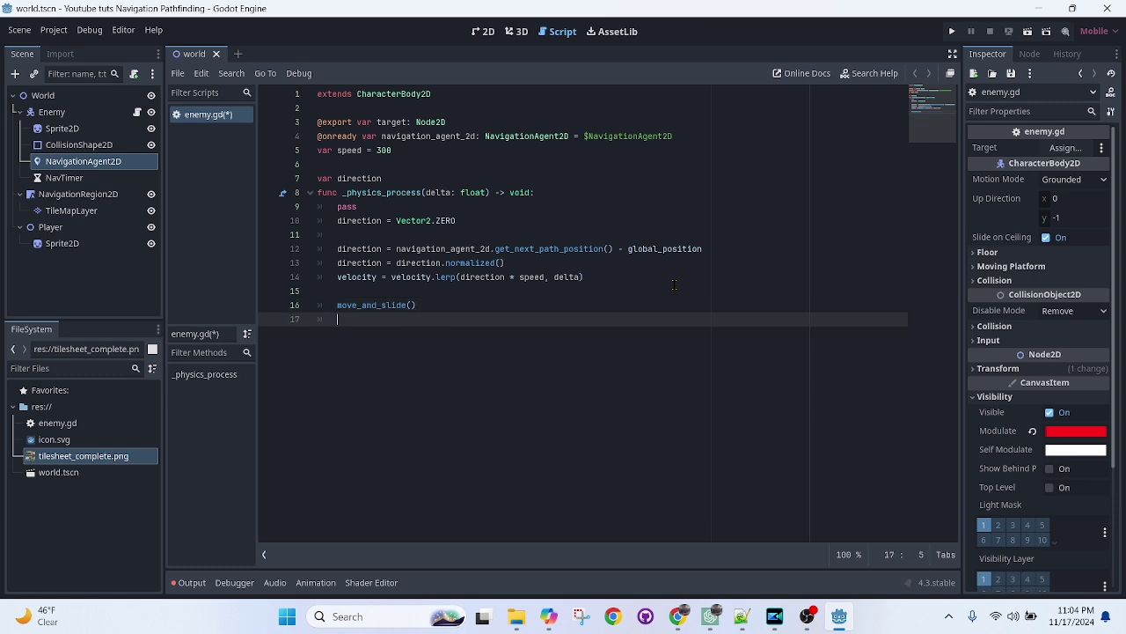
key("Return")
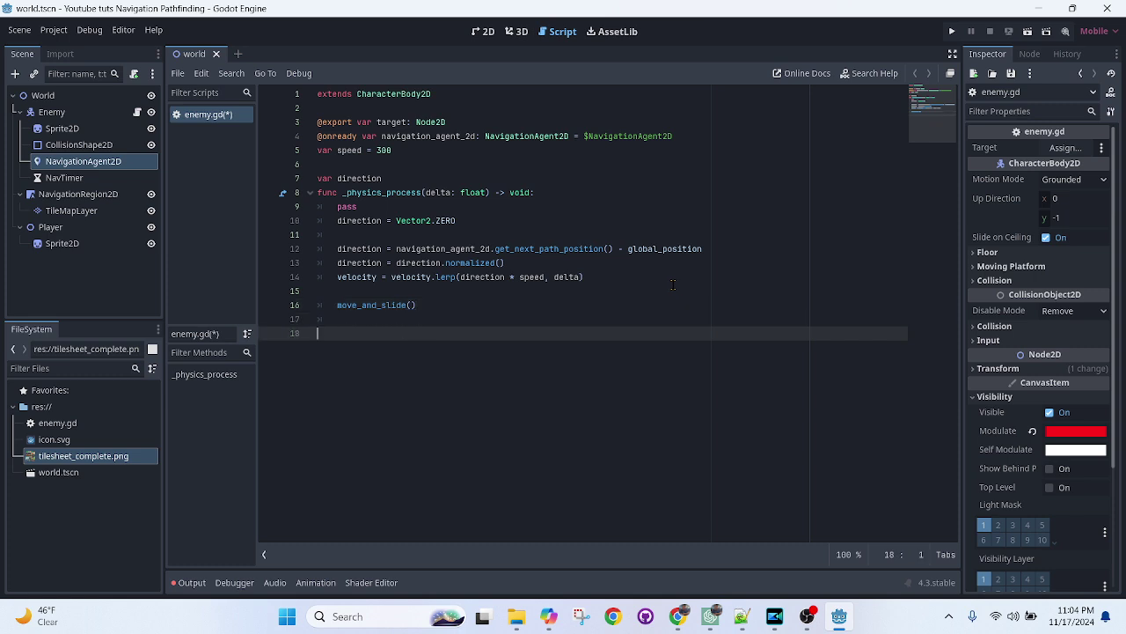
Connect the NavTimer's timeout() signal to the Enemy script with the receiver method _on_nav_timer_timeout.
left_click(71, 176)
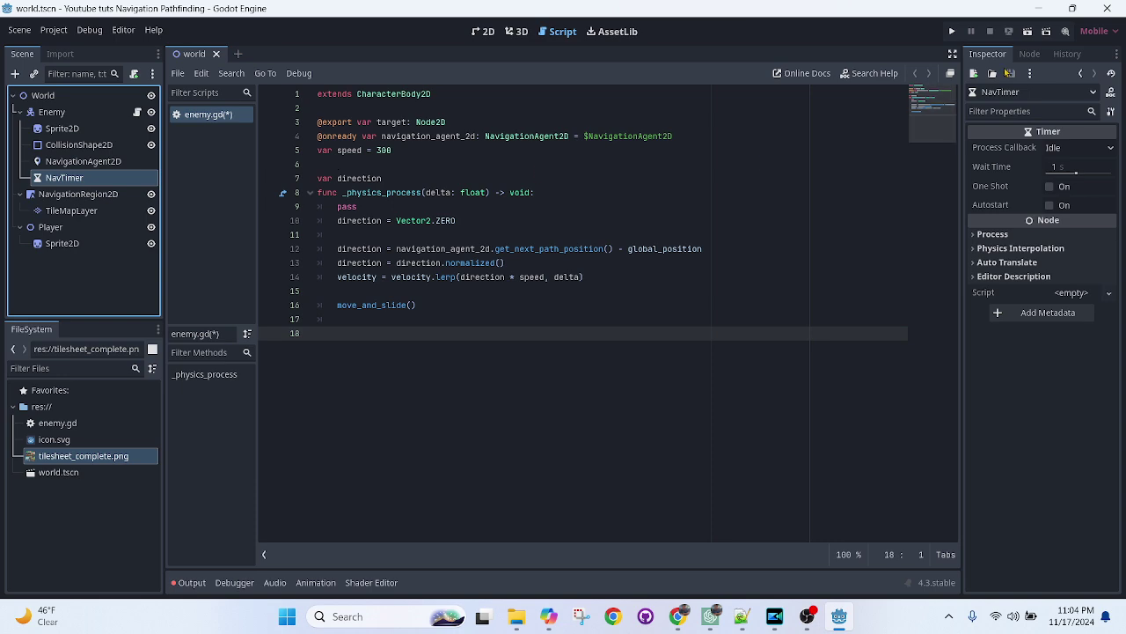
left_click(1030, 54)
double_click(1014, 131)
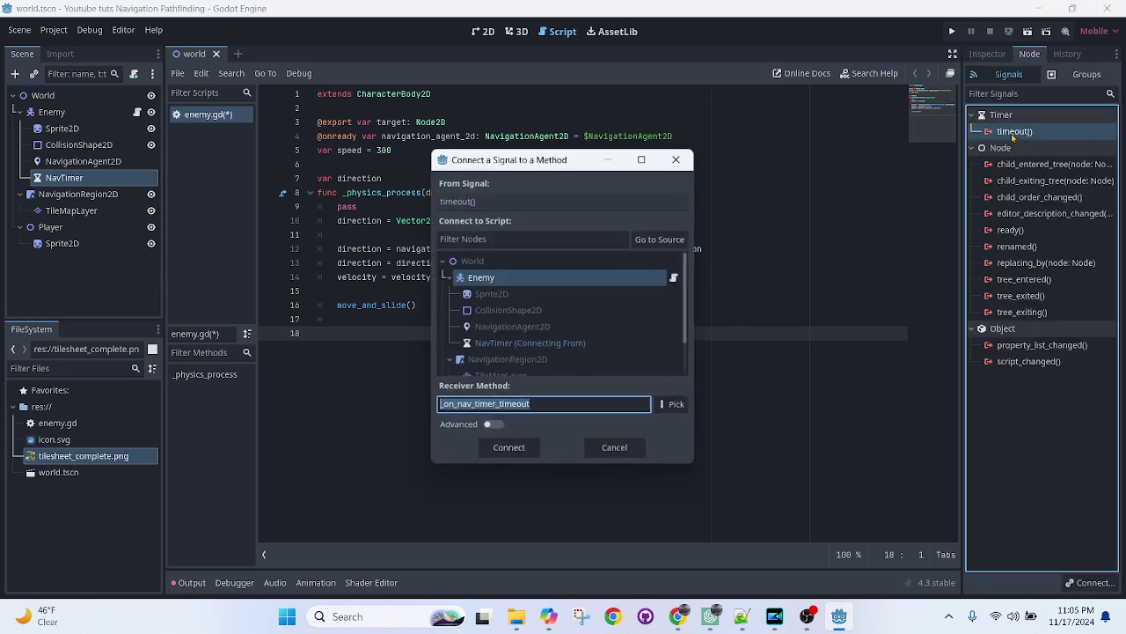
left_click(496, 450)
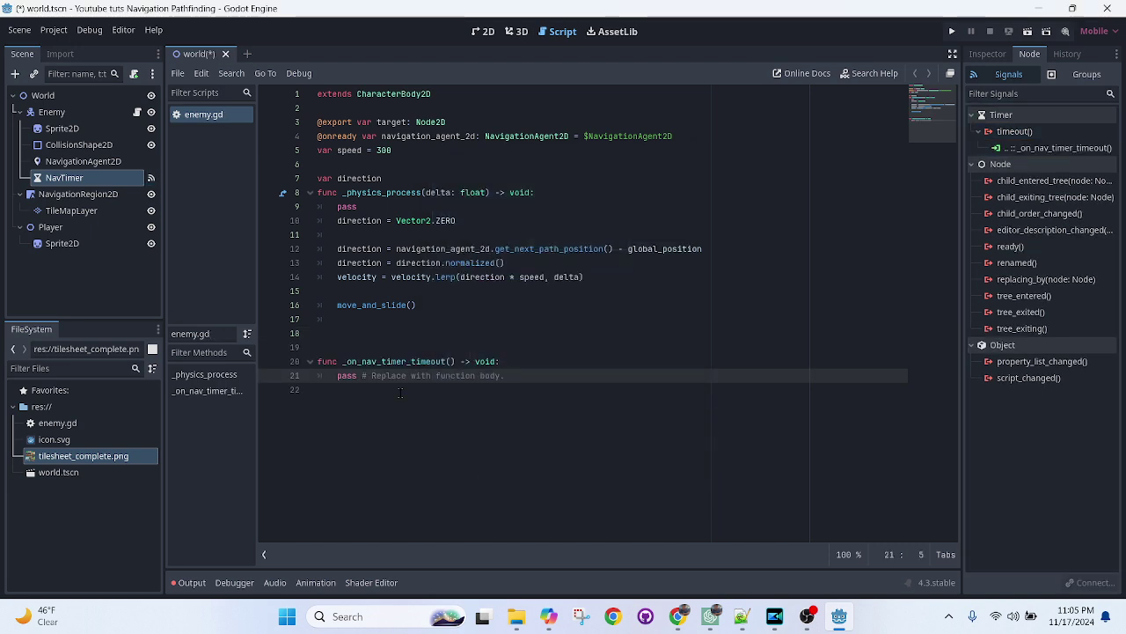
Replace the placeholder line in _on_nav_timer_timeout with a reference to navigation_agent_2d.target_position.
left_click(517, 377)
key("Return")
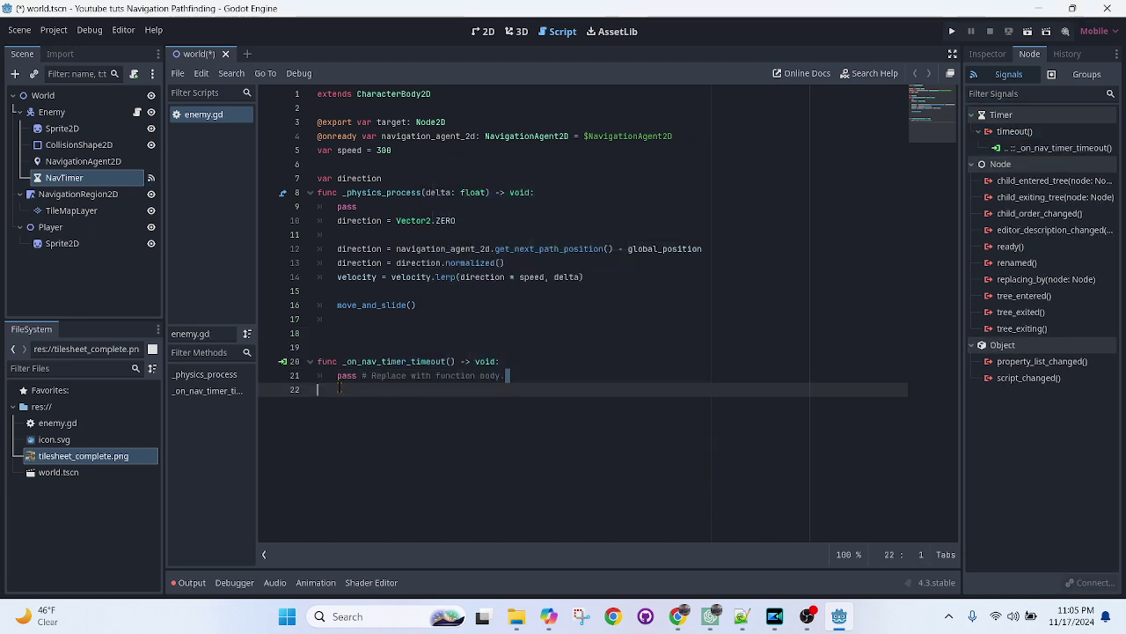
key("ctrl+z")
key("shift+Home")
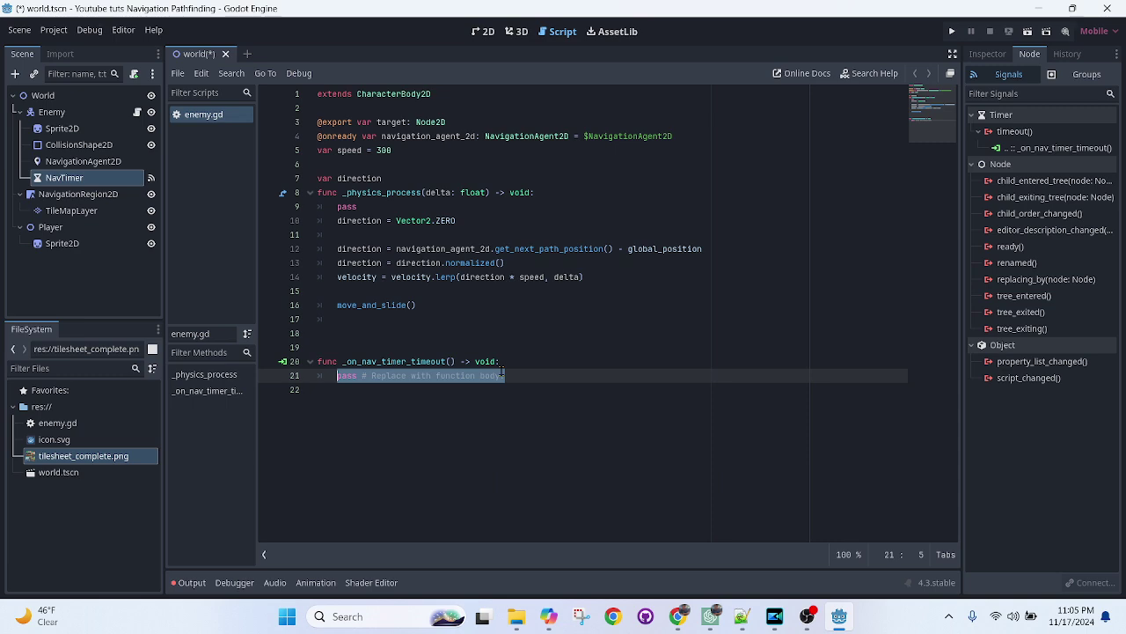
type("navigation_agent_2d")
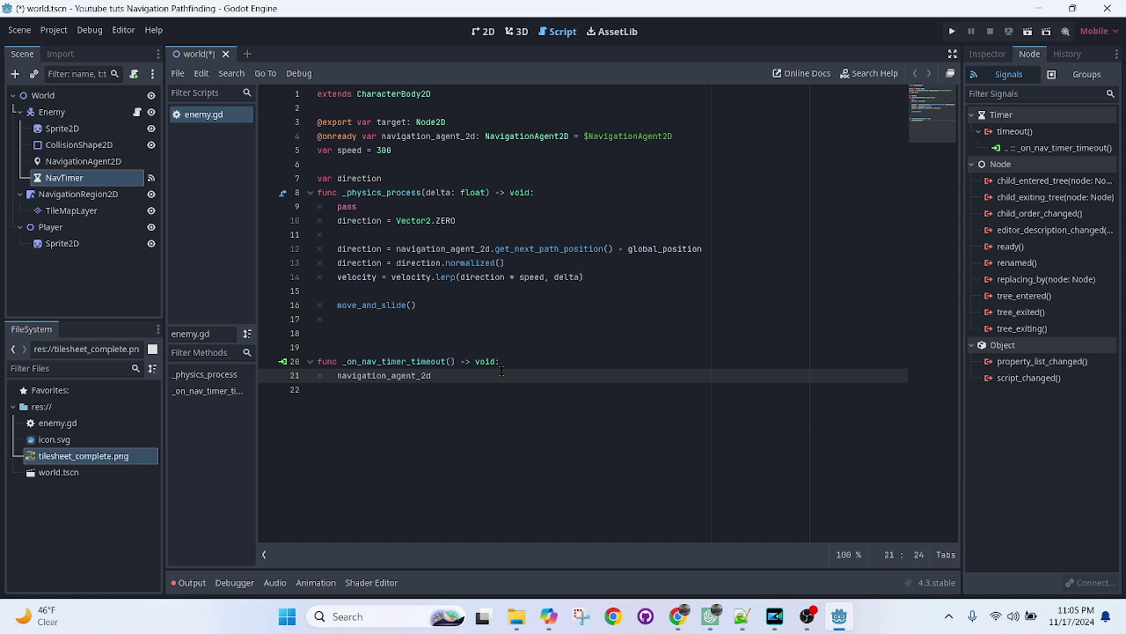
type("a")
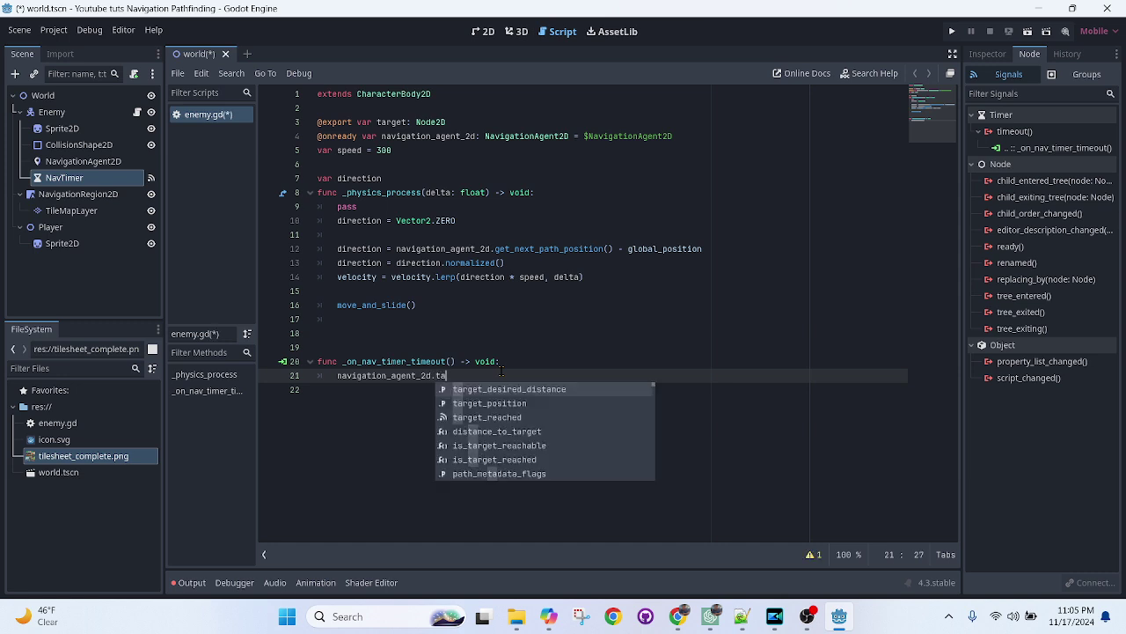
key("Down")
key("Return")
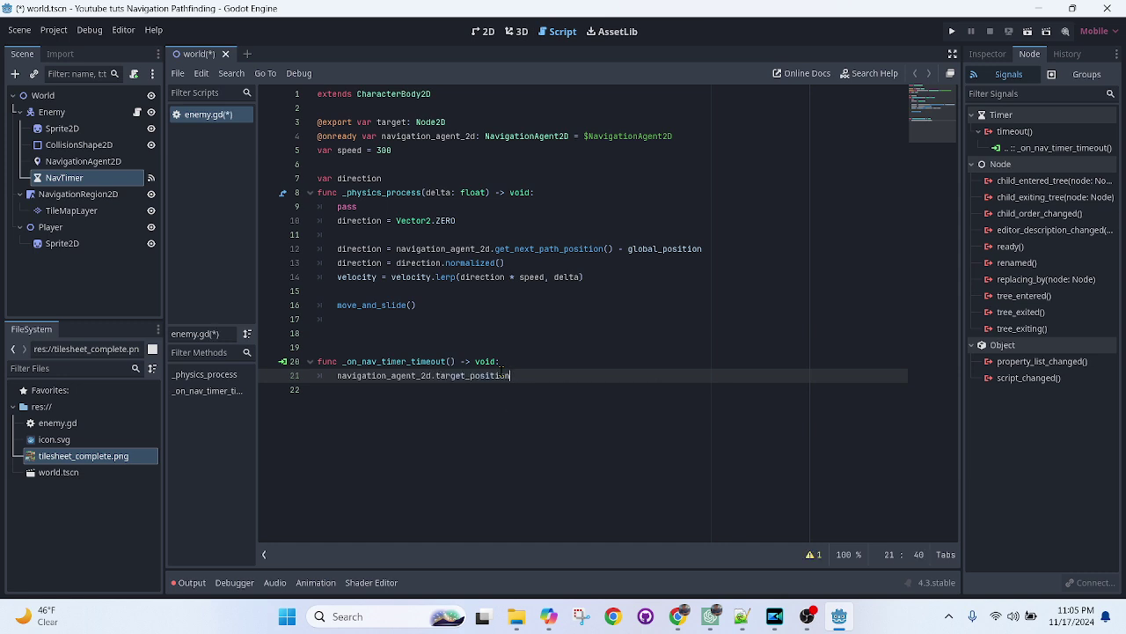
Assign target.global_position to the navigation agent's target_position in the timeout function, and save.
type("= ")
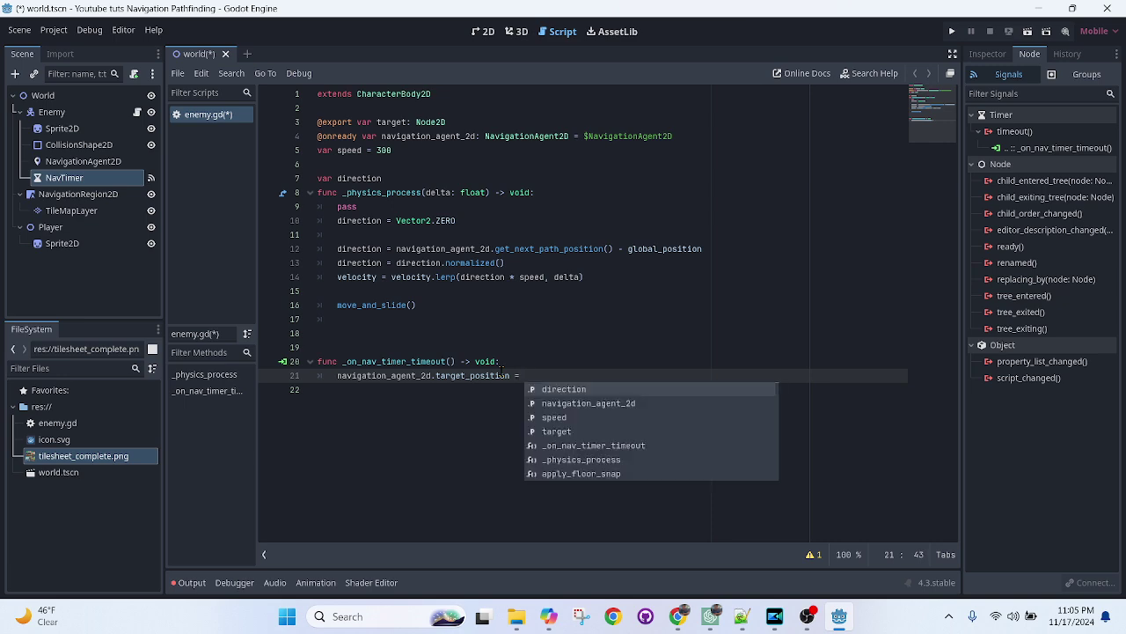
type("targe")
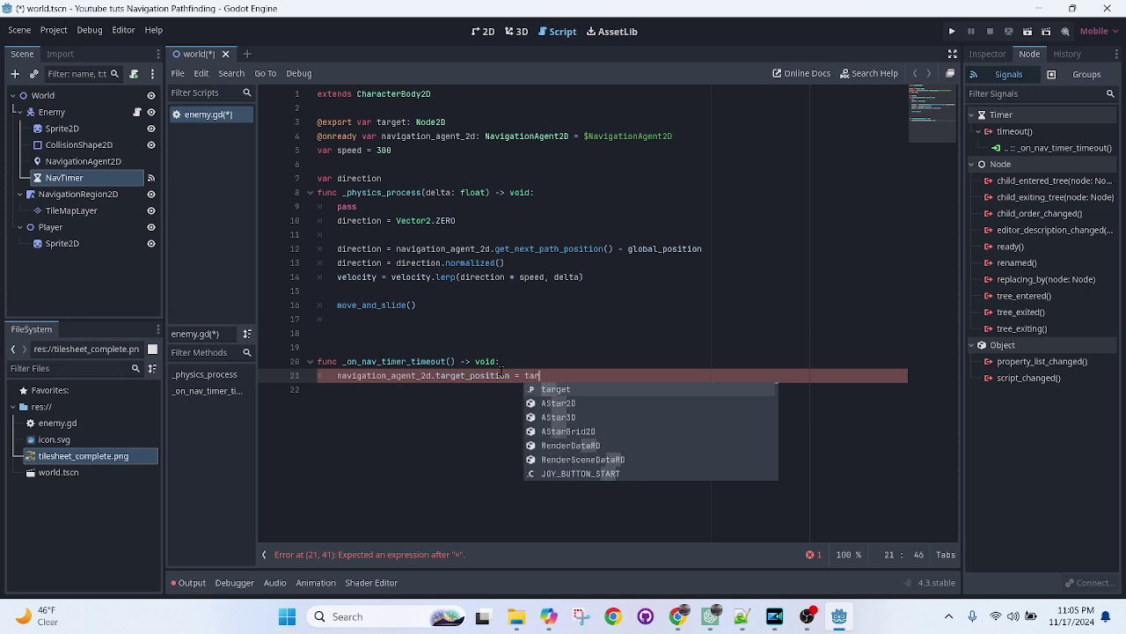
type("t")
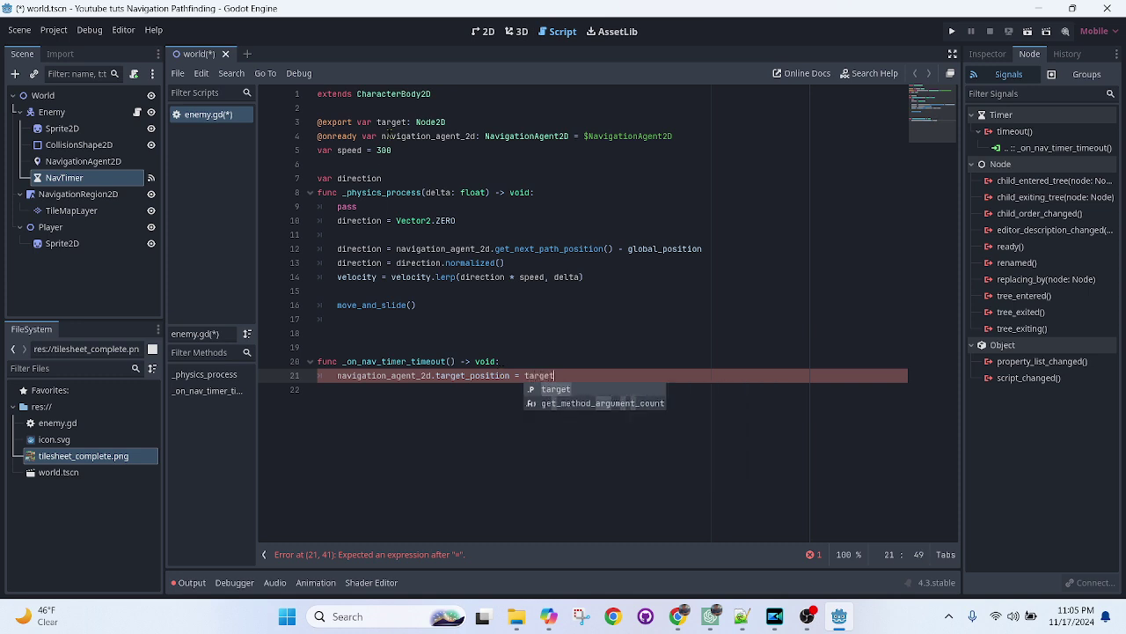
double_click(391, 123)
left_click(578, 379)
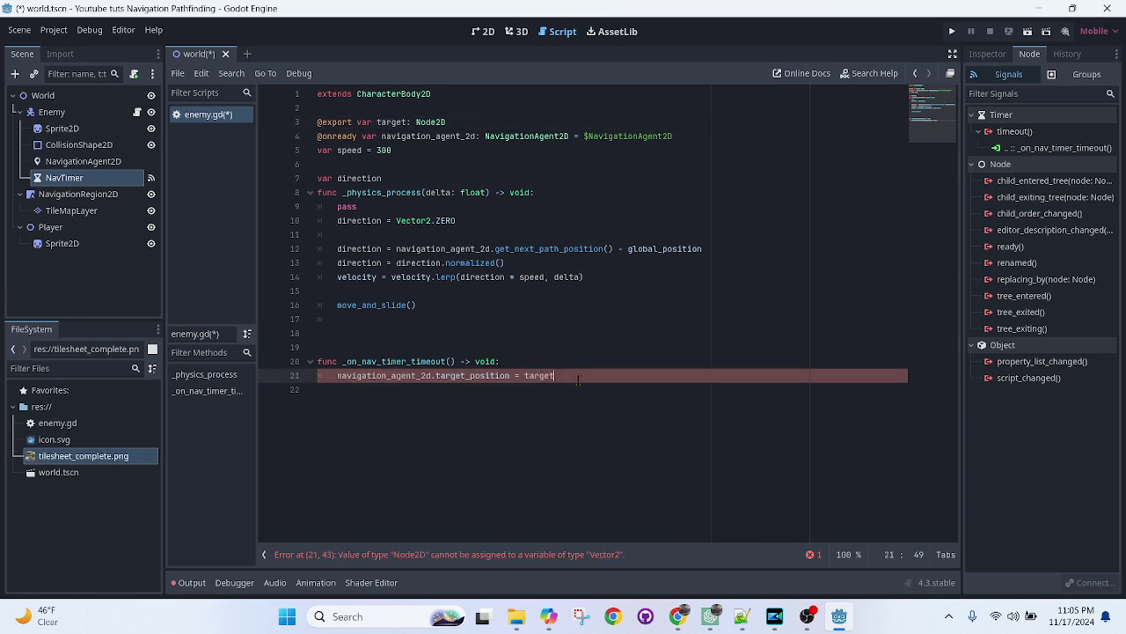
type(".global_position")
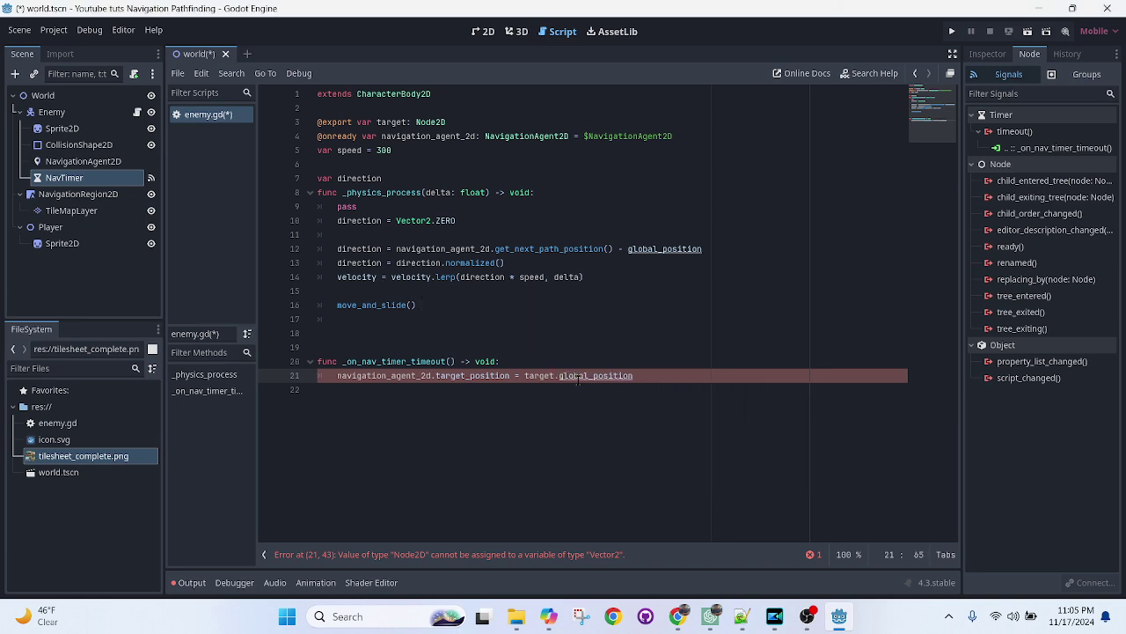
key("ctrl+s")
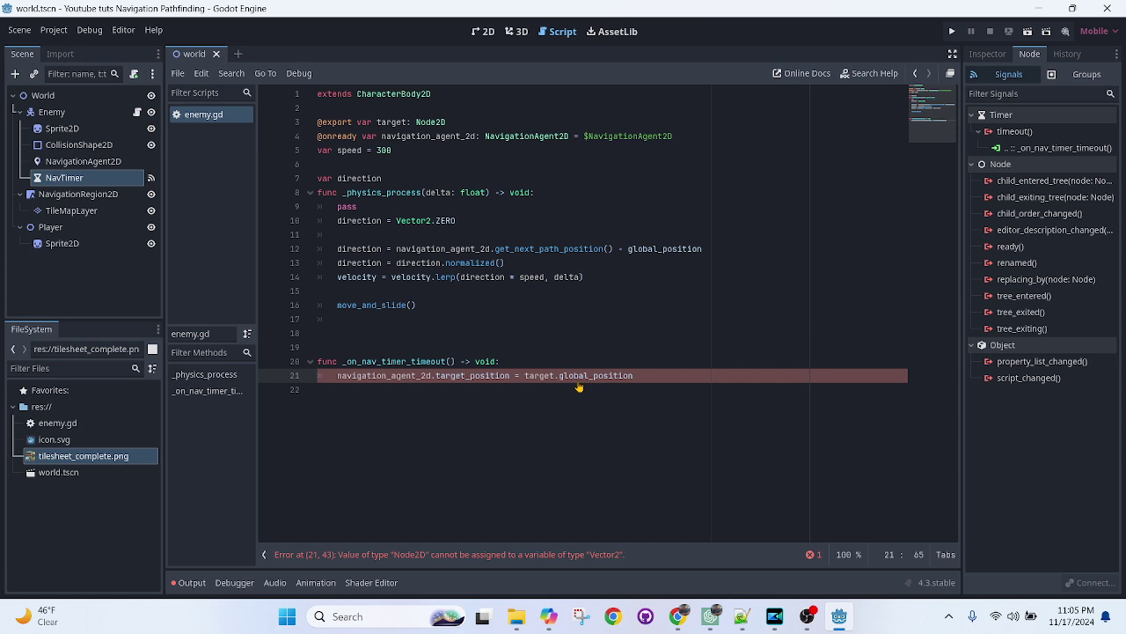
Turn on Autostart for the NavTimer, set its Wait Time to 3 s, and save.
left_click(987, 53)
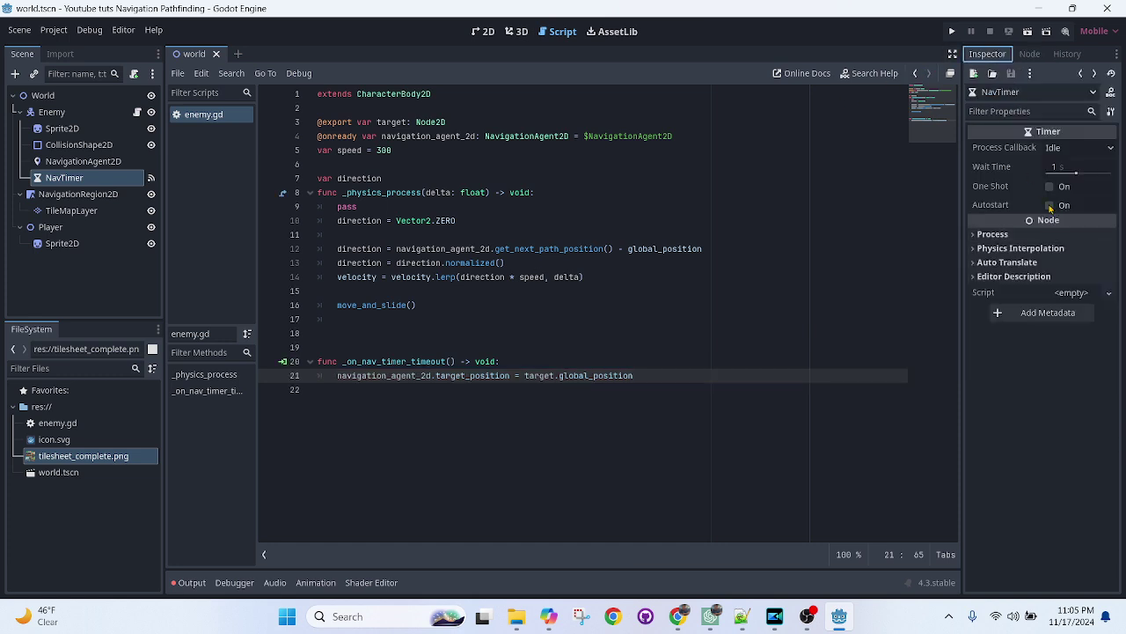
left_click(1050, 206)
left_click(1076, 167)
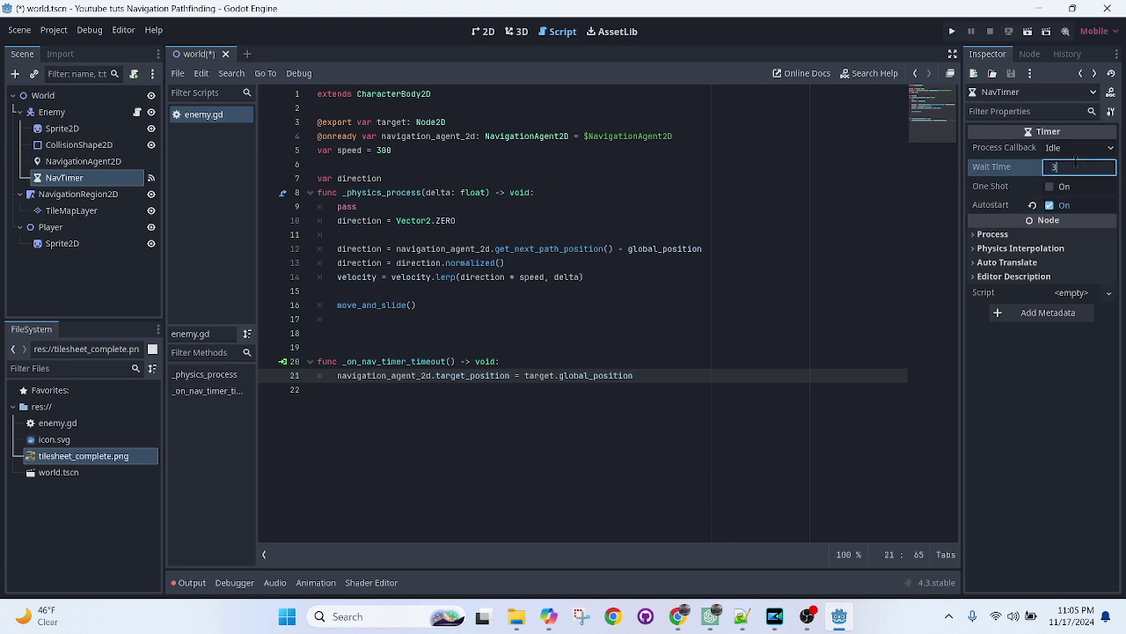
key("ctrl+s")
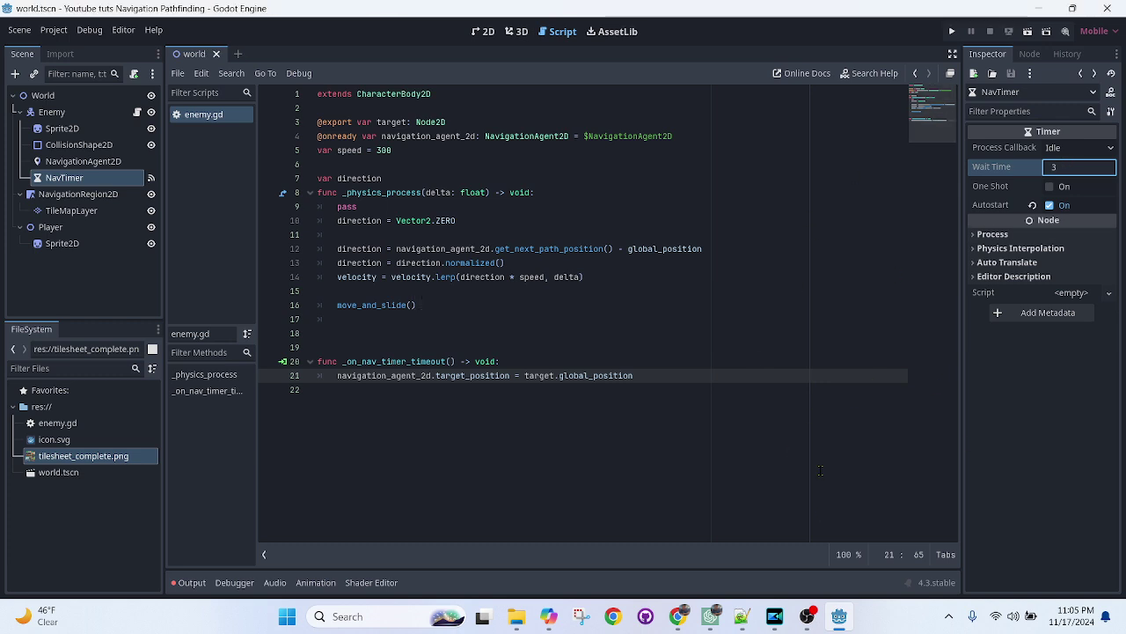
Review the Player node, the global_position reference in the timeout function and the NavTimer settings, and save the scene.
left_click(51, 227)
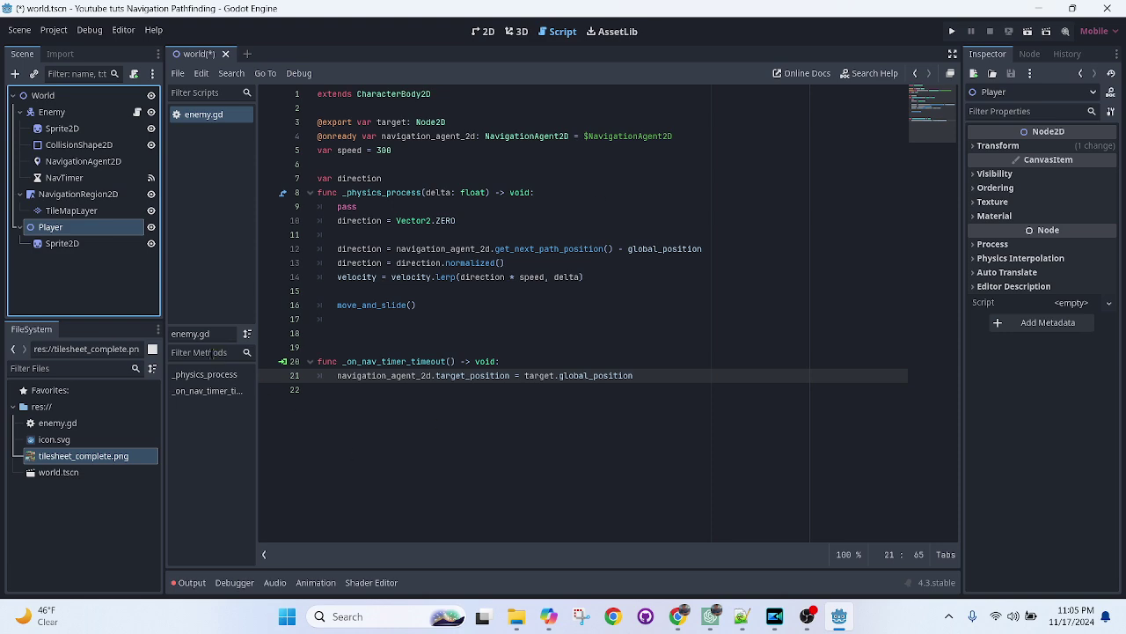
double_click(605, 376)
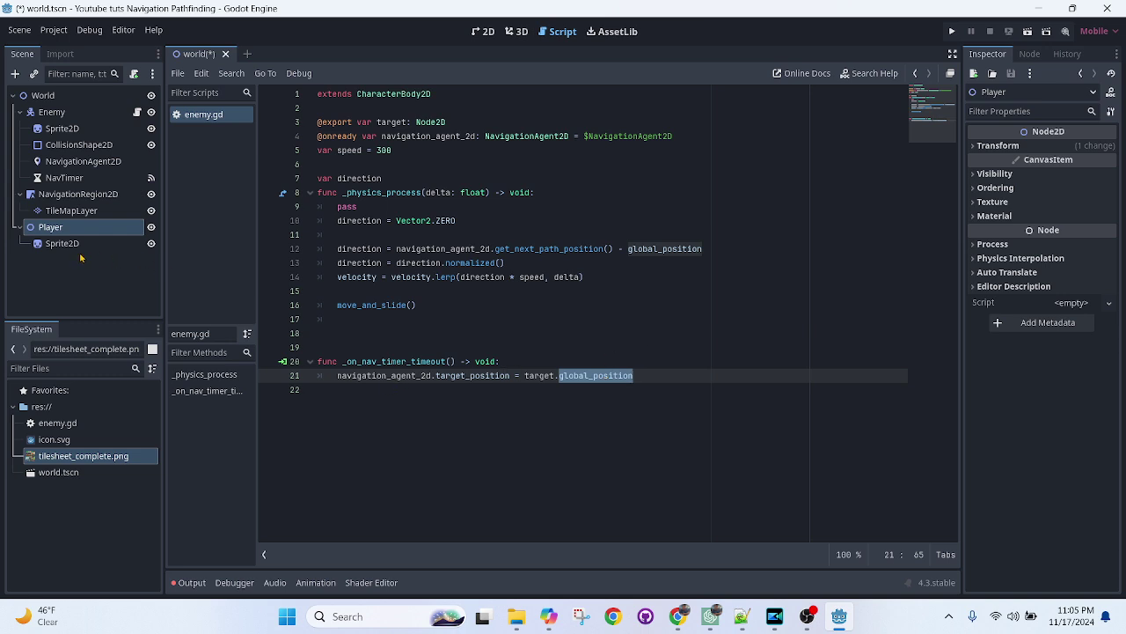
left_click(66, 179)
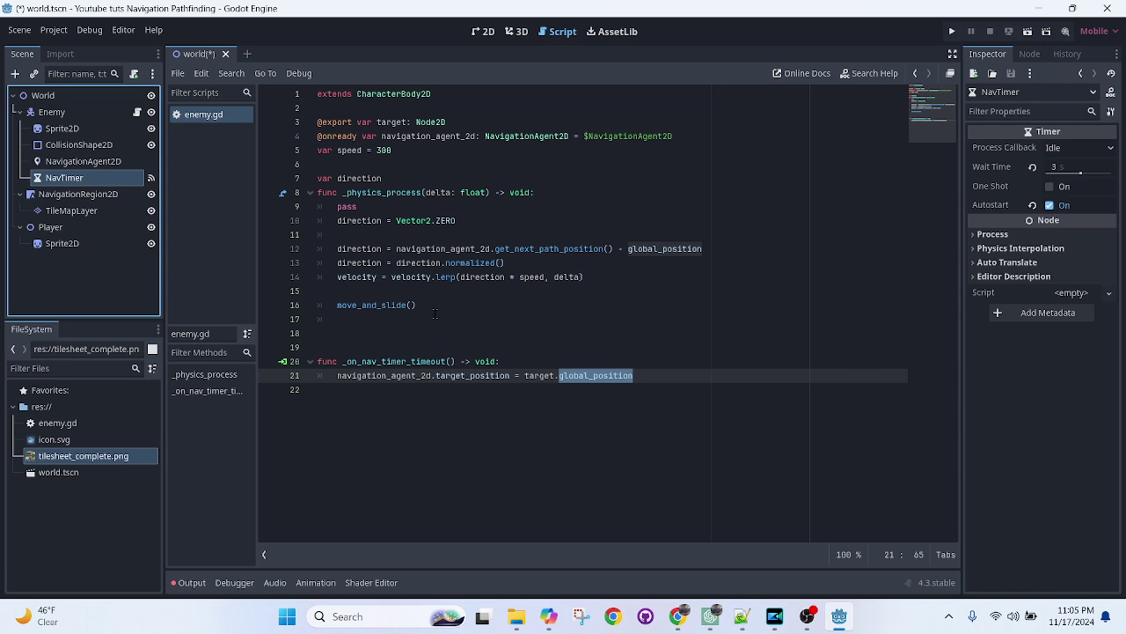
left_click(504, 320)
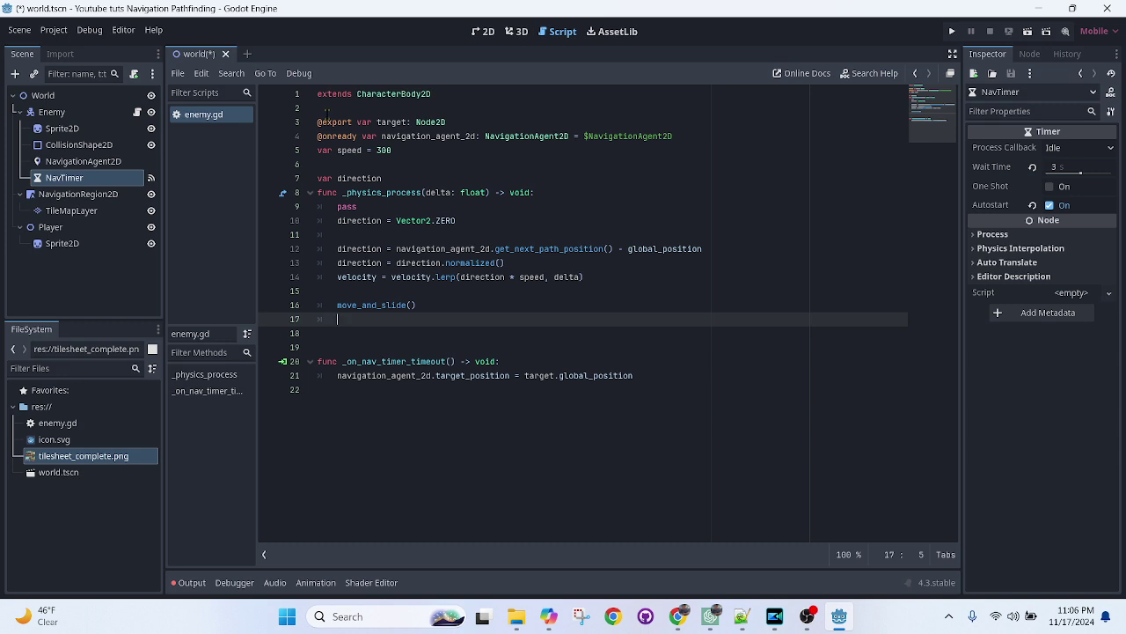
key("ctrl+s")
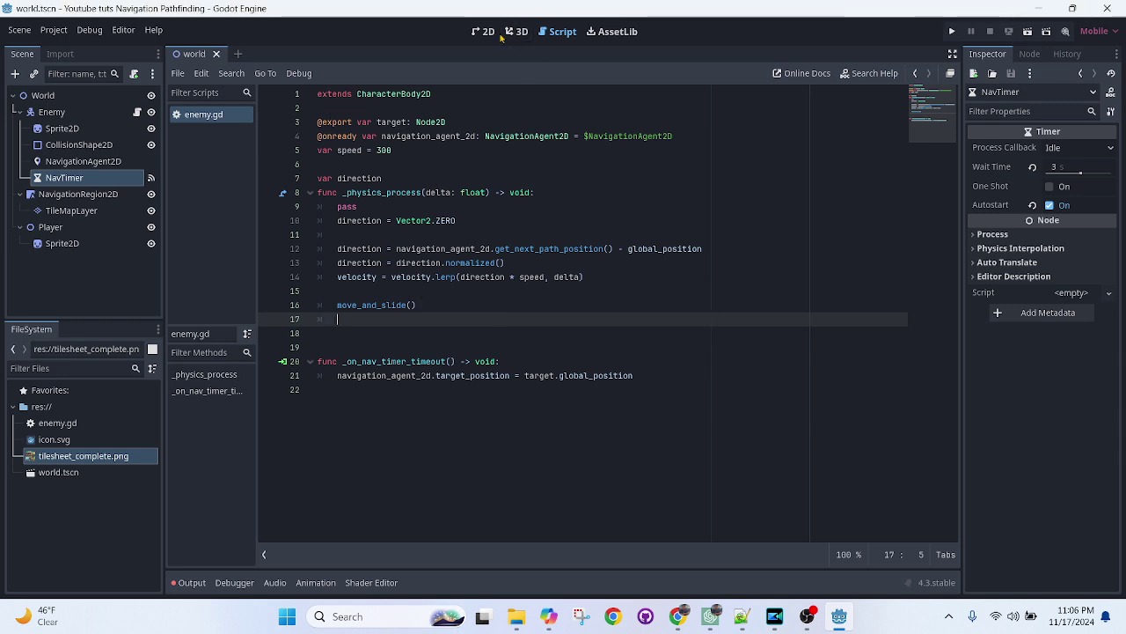
Assign the Player node as the Enemy's Target in the 2D scene, and test-run the current scene.
left_click(476, 35)
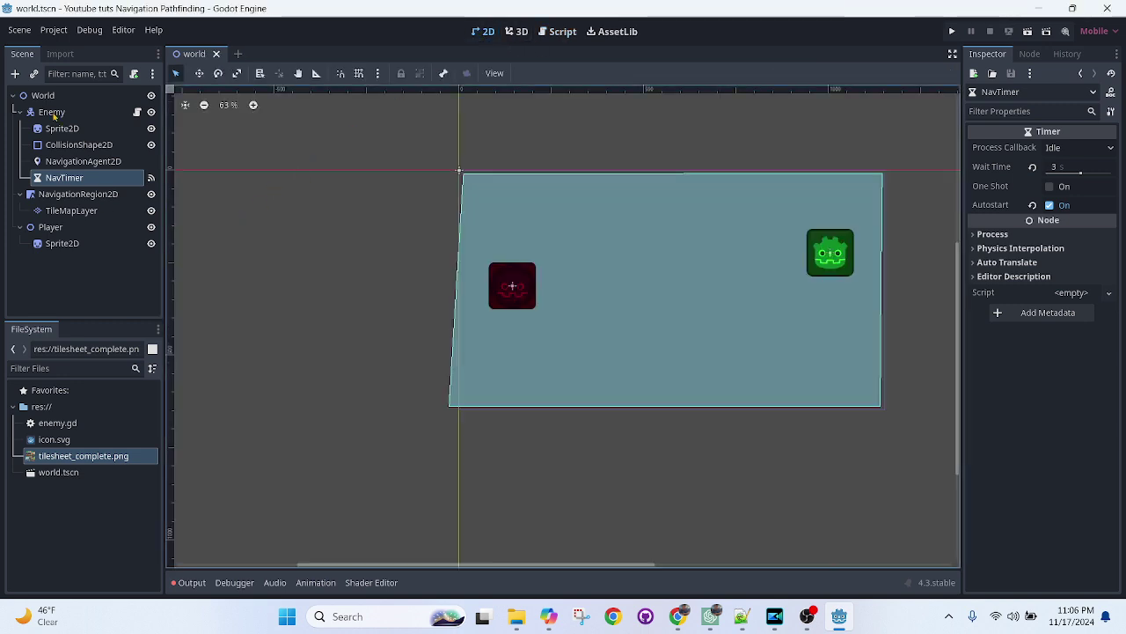
left_click(55, 115)
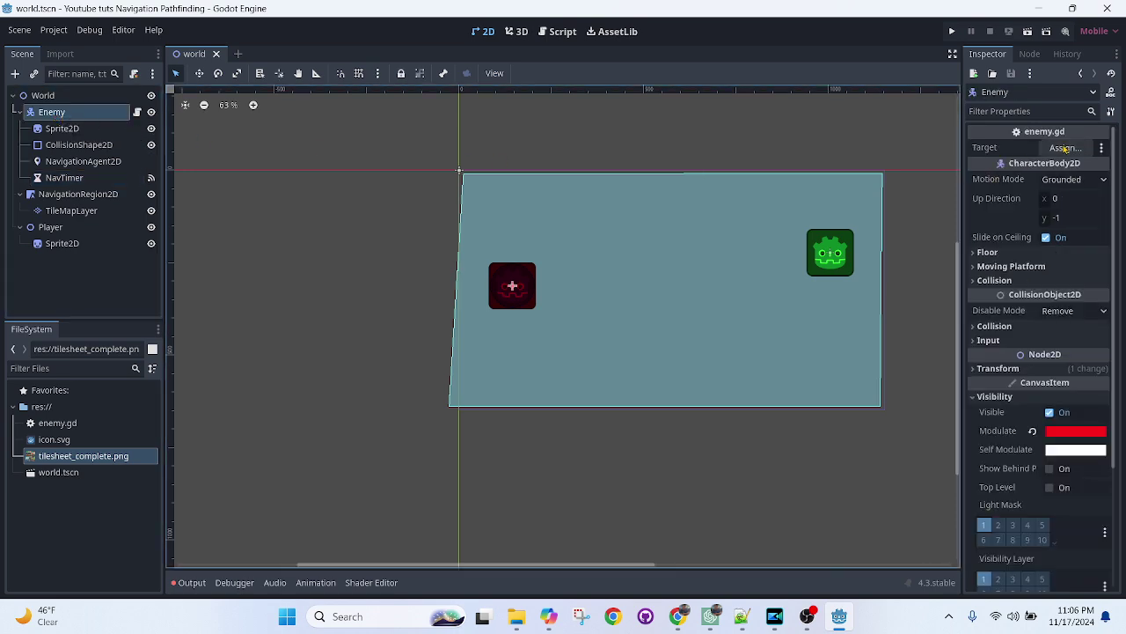
left_click_drag(48, 229, 1064, 148)
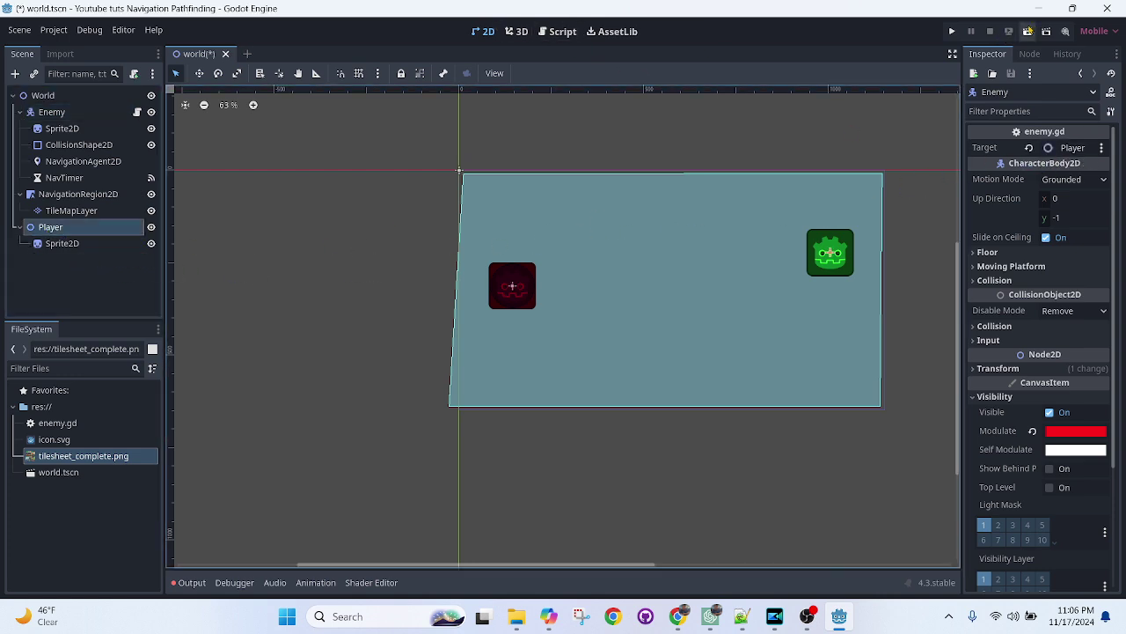
left_click(1027, 31)
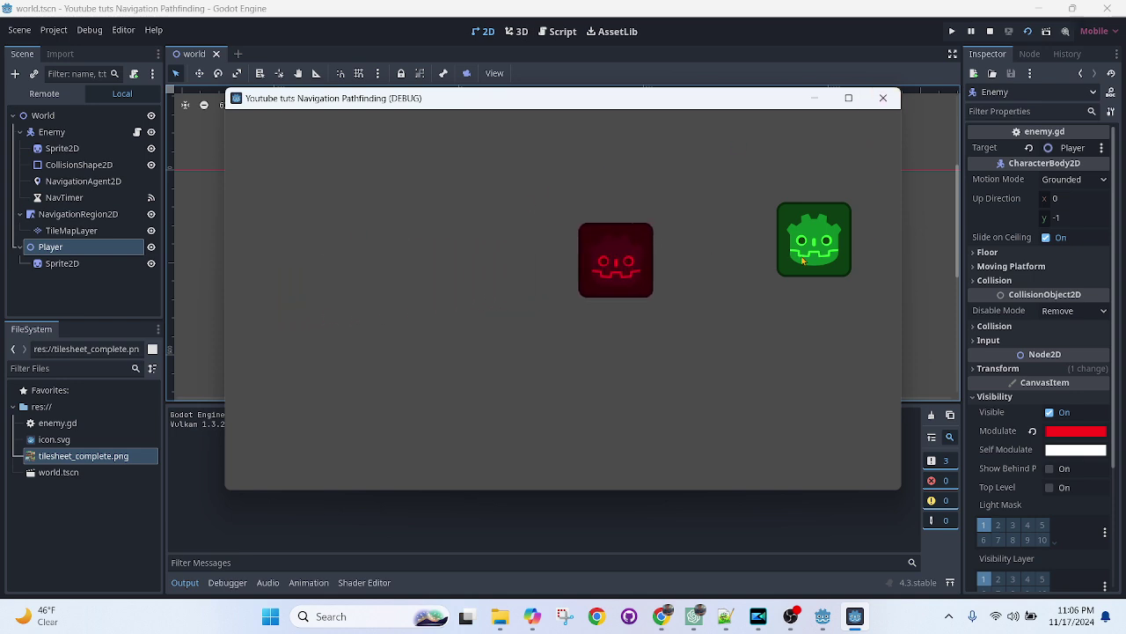
left_click(896, 100)
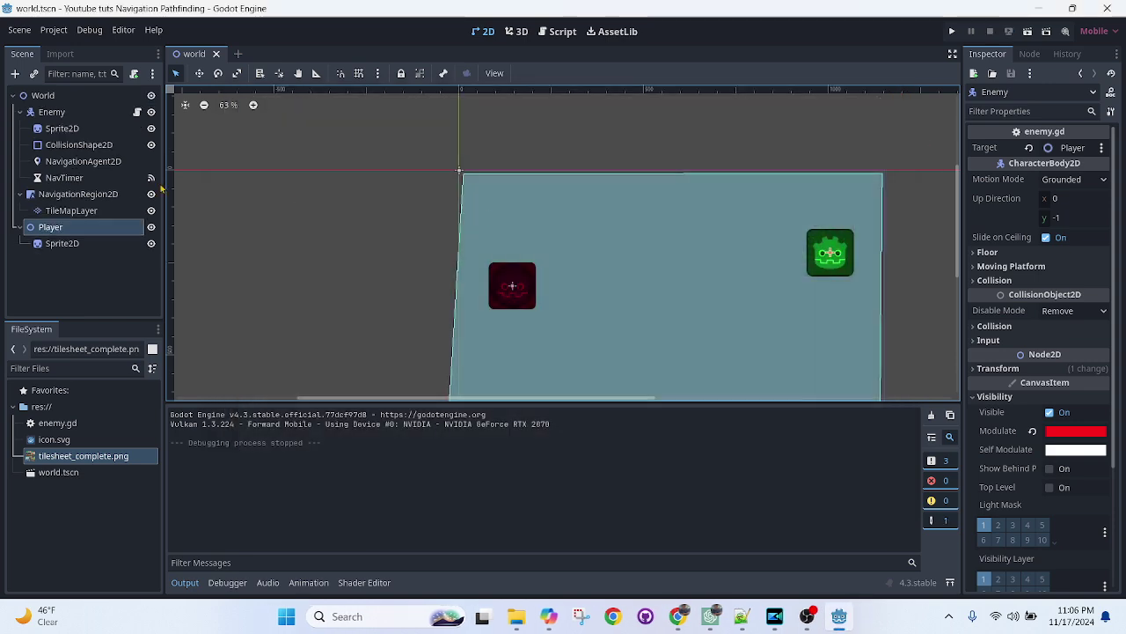
Enable debug path drawing on the Enemy's NavigationAgent2D, save, and test-run the scene.
left_click(76, 166)
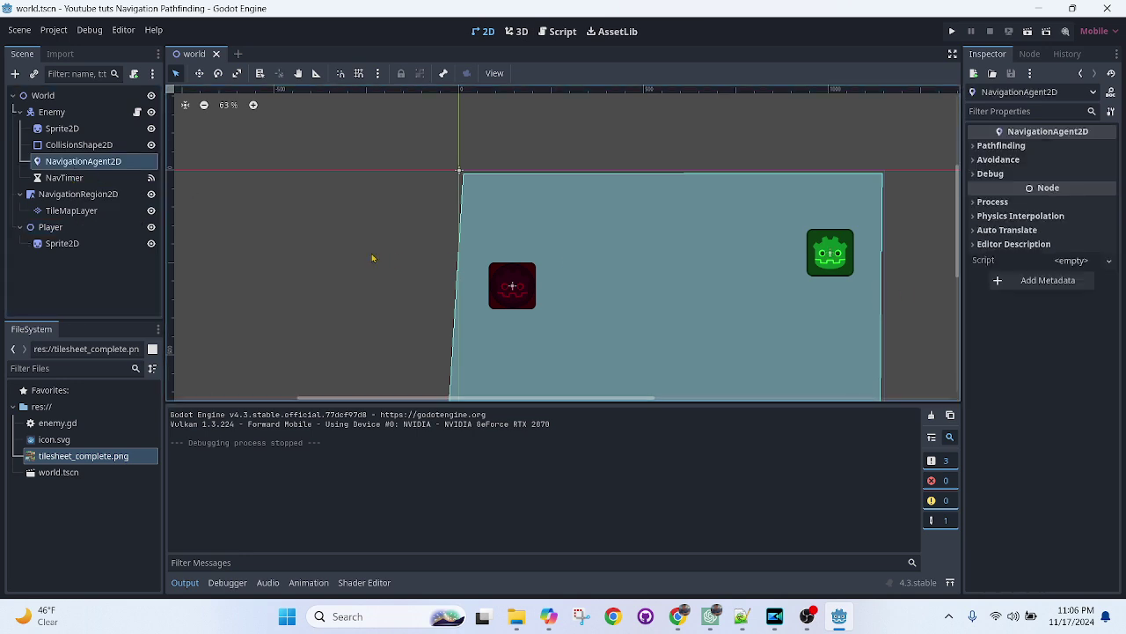
left_click(1038, 173)
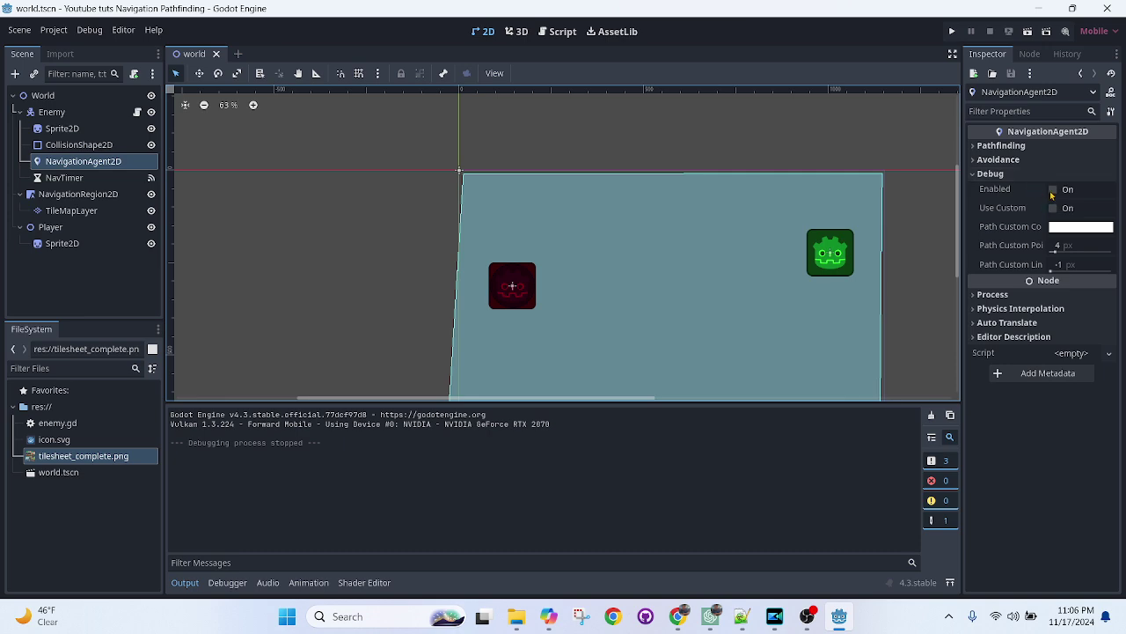
left_click(1053, 189)
key("ctrl+s")
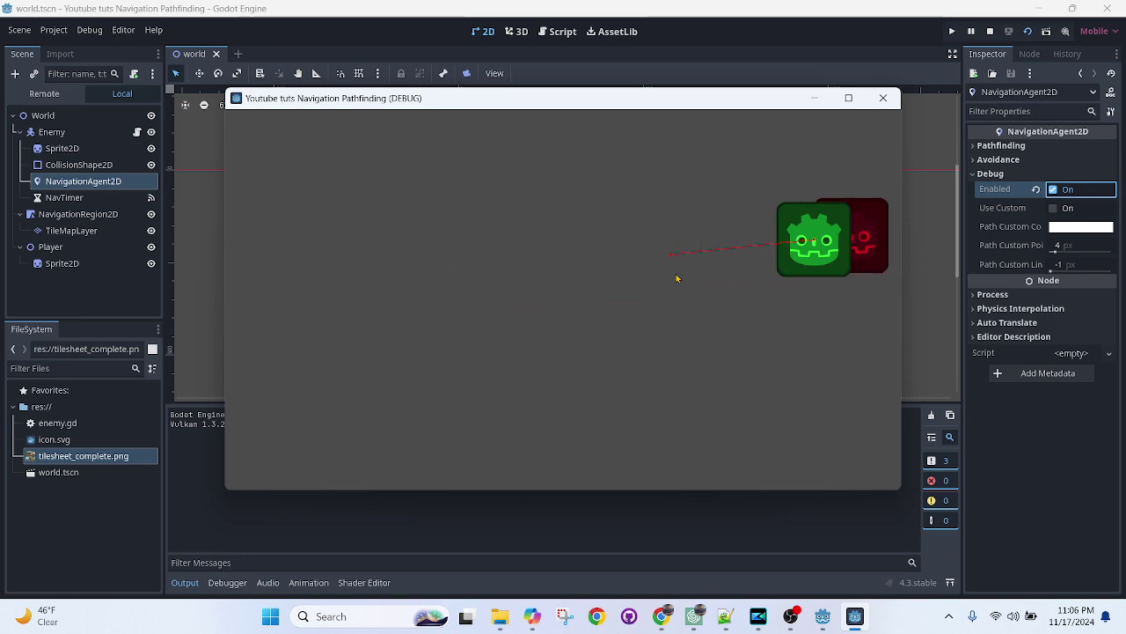
left_click(876, 99)
Paint a rectangle of the first green grass tile on the TileMapLayer, about 18 by 11 tiles from the origin, covering the navigation region.
left_click(78, 178)
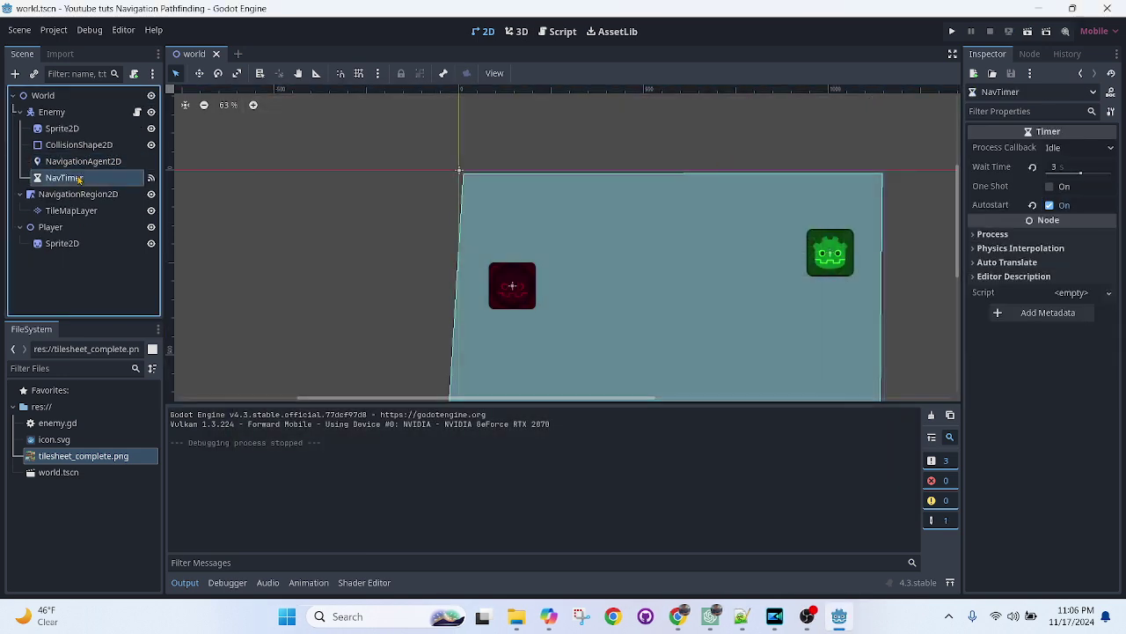
left_click(78, 212)
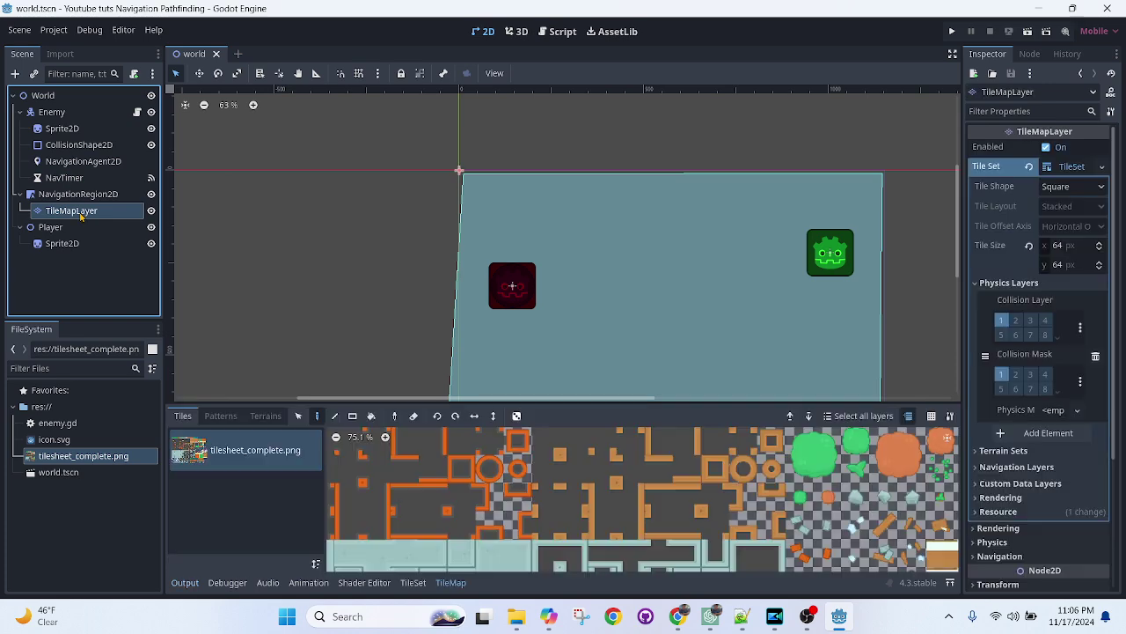
scroll(438, 479, "down", 5)
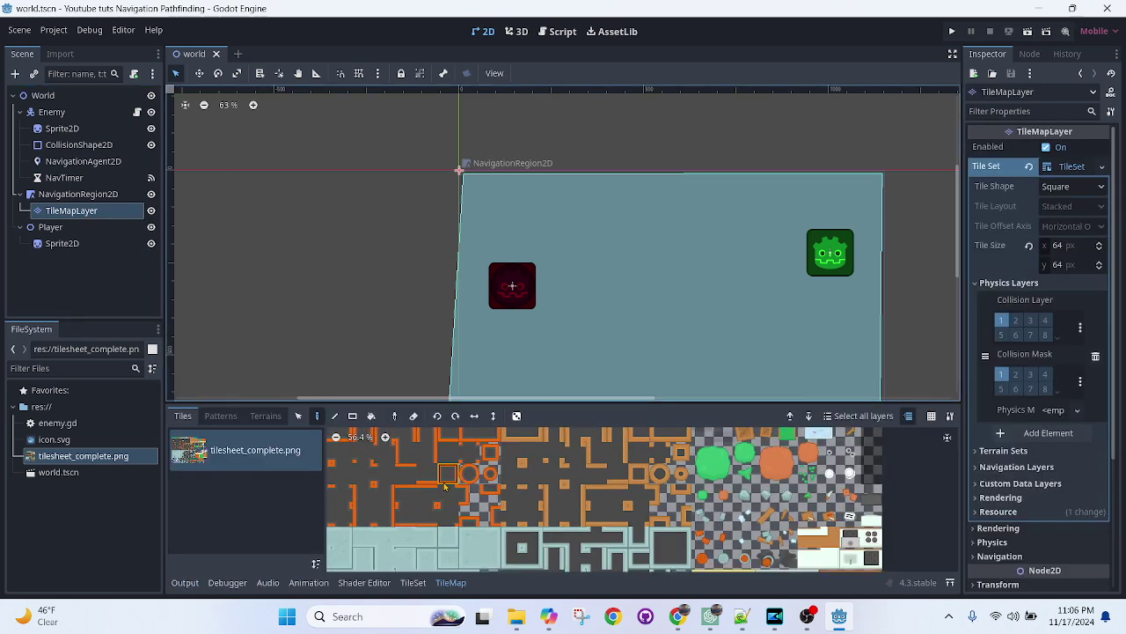
middle_click_drag(515, 482, 554, 566)
left_click(353, 416)
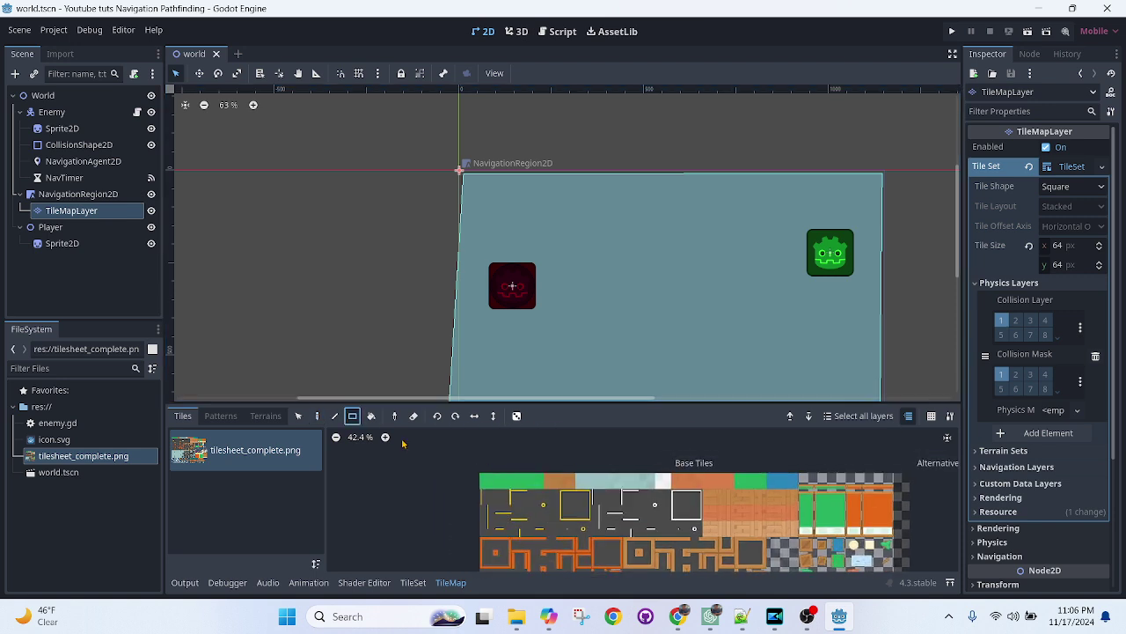
left_click(487, 480)
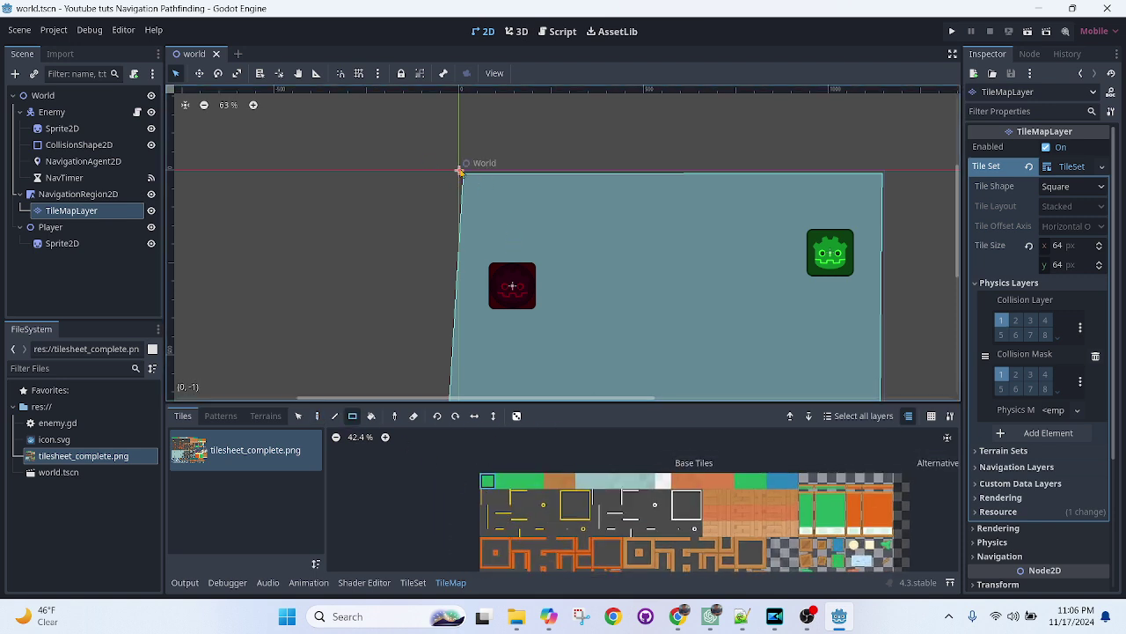
mouse_move(462, 172)
left_mouse_down()
mouse_move(511, 243)
mouse_move(871, 428)
left_mouse_up()
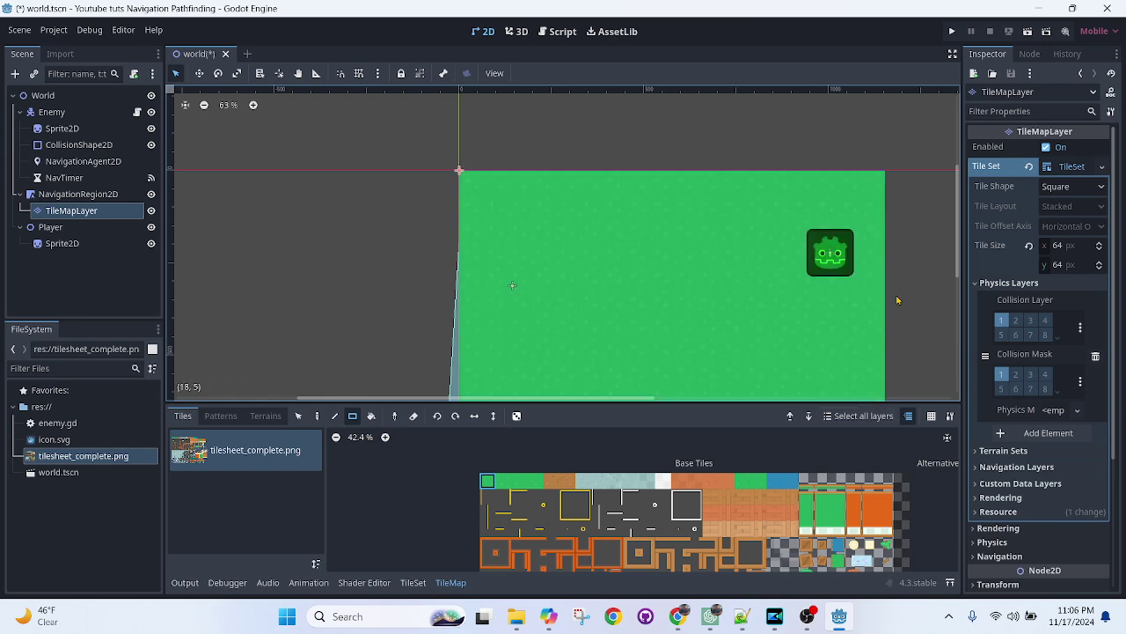
Set the Enemy node's Z Index to 5 in its Ordering properties.
middle_click_drag(898, 300, 815, 204)
left_click(54, 112)
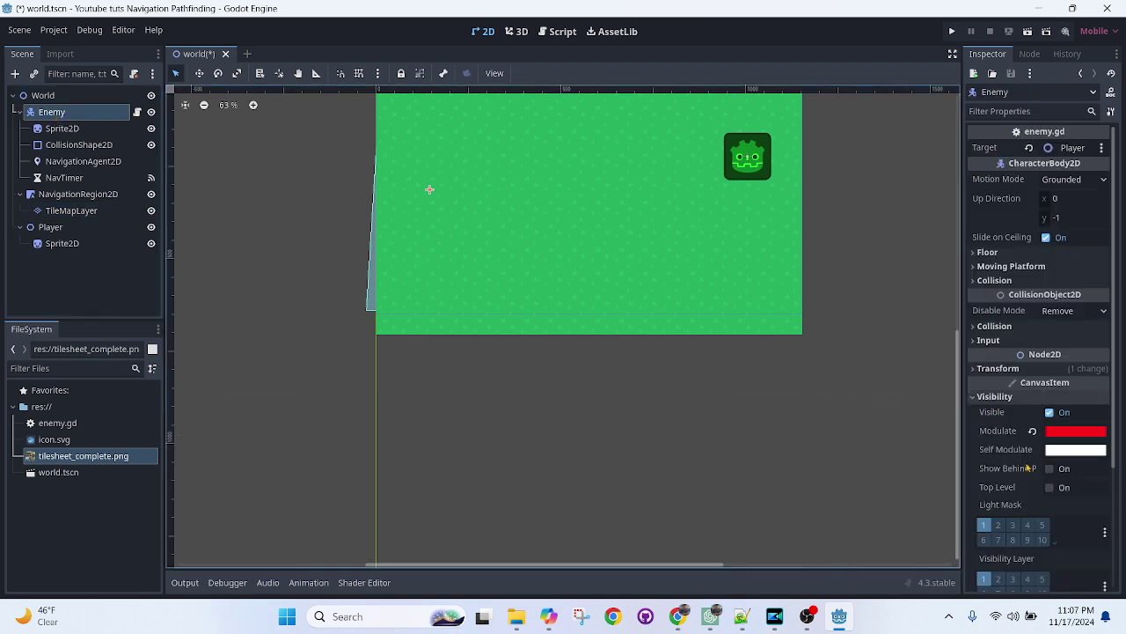
scroll(1045, 383, "down", 3)
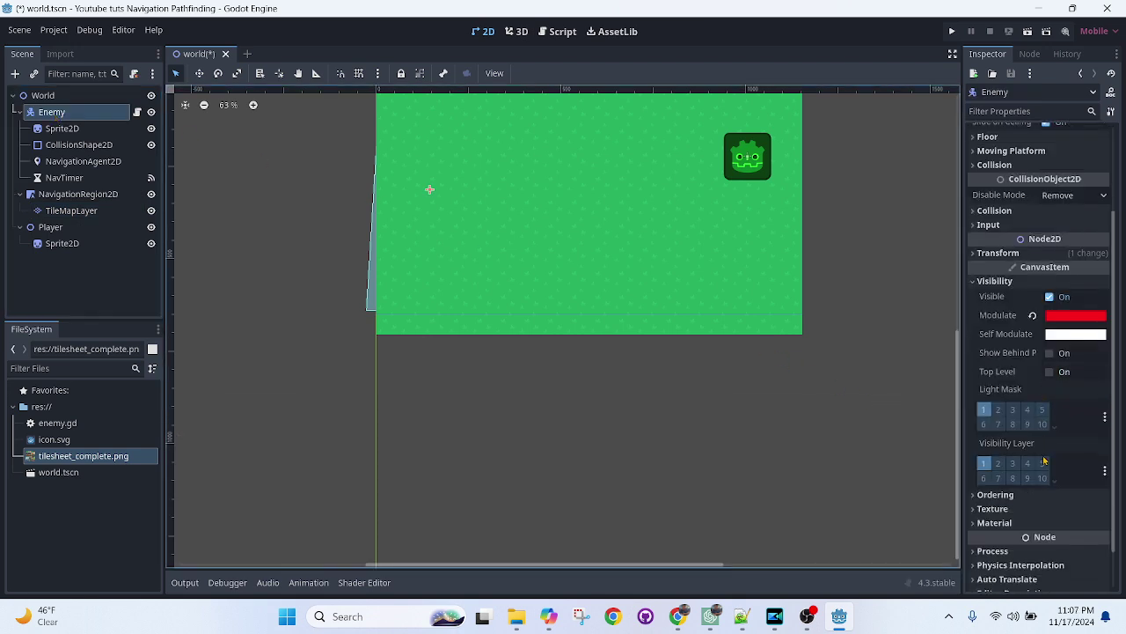
left_click(1046, 494)
scroll(1046, 491, "down", 3)
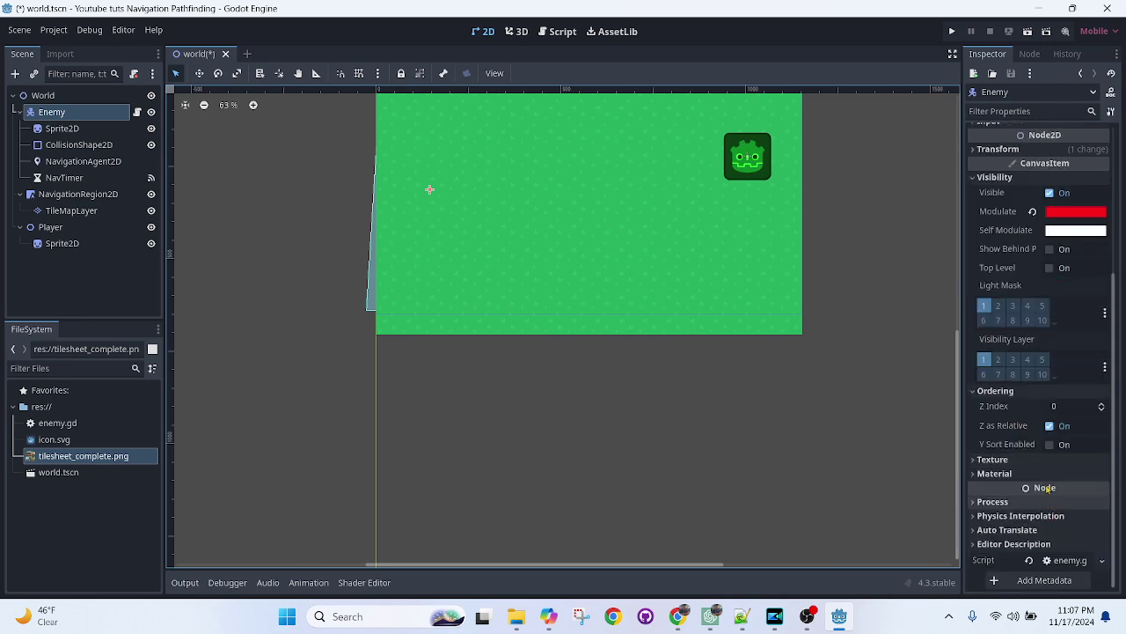
left_click(1061, 393)
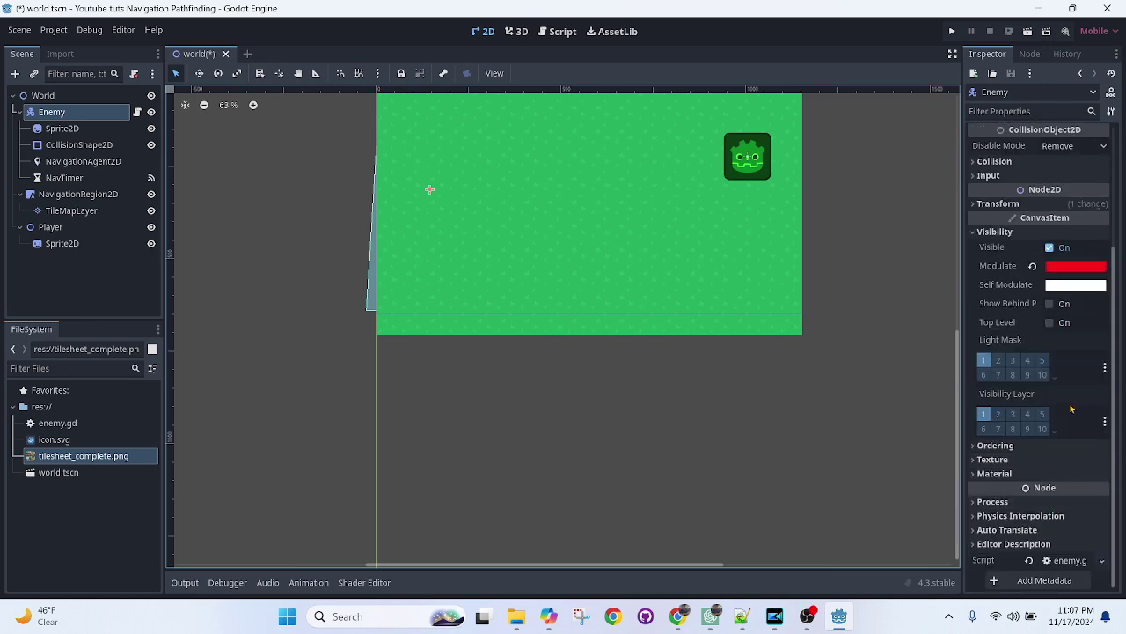
left_click(1036, 451)
left_click(1082, 463)
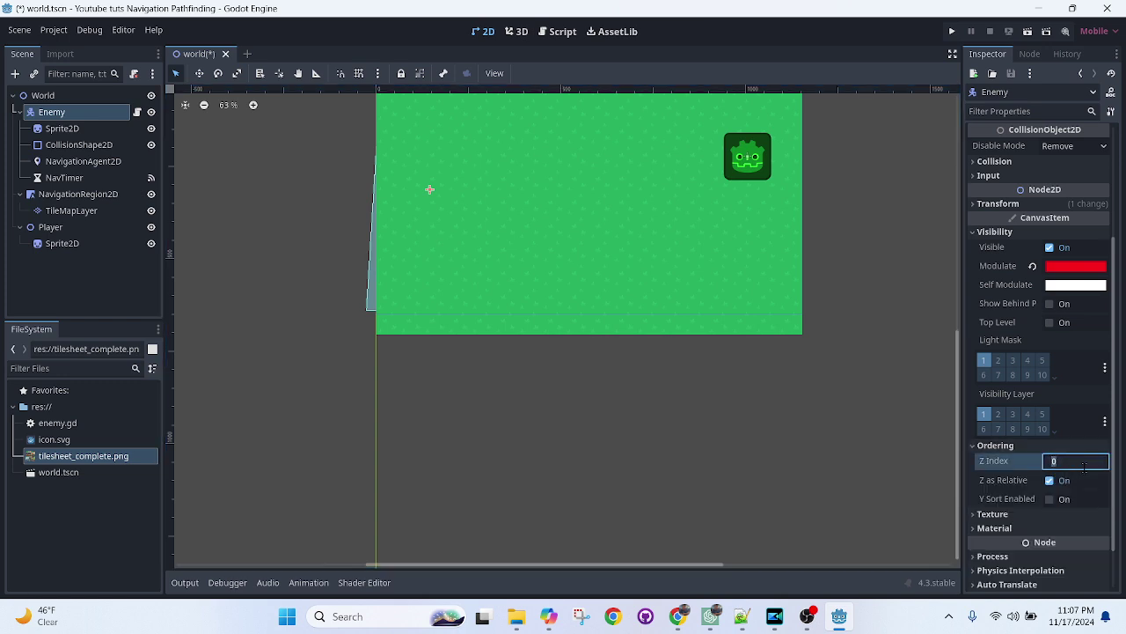
key("Return")
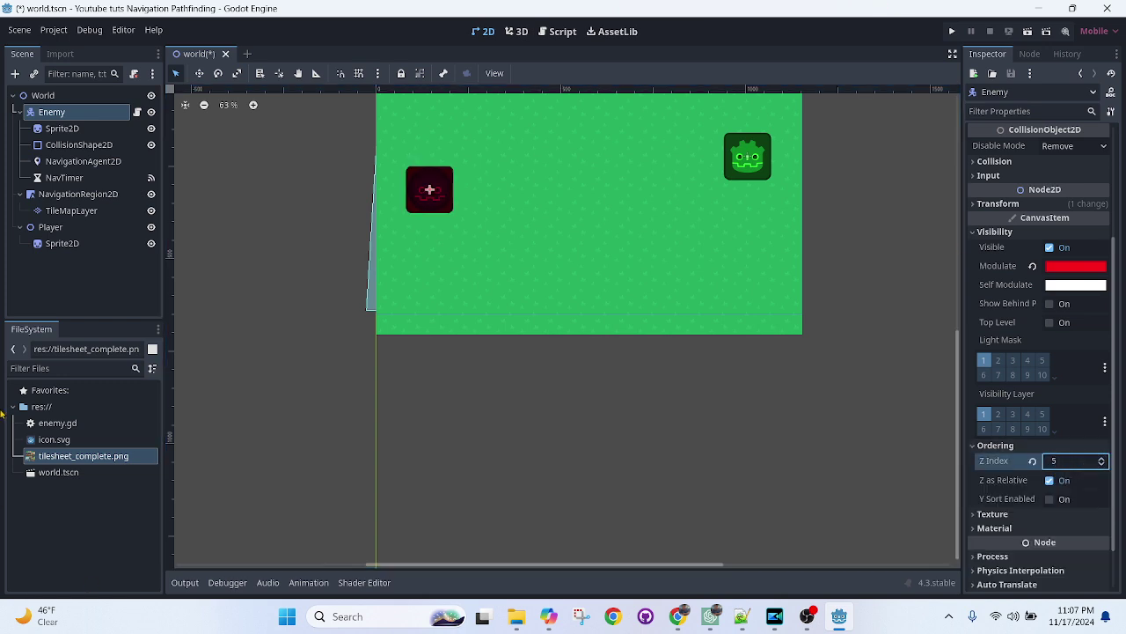
Reorder the scene tree so that NavigationRegion2D, with its TileMapLayer child, sits above the Enemy node under World.
left_click(67, 230)
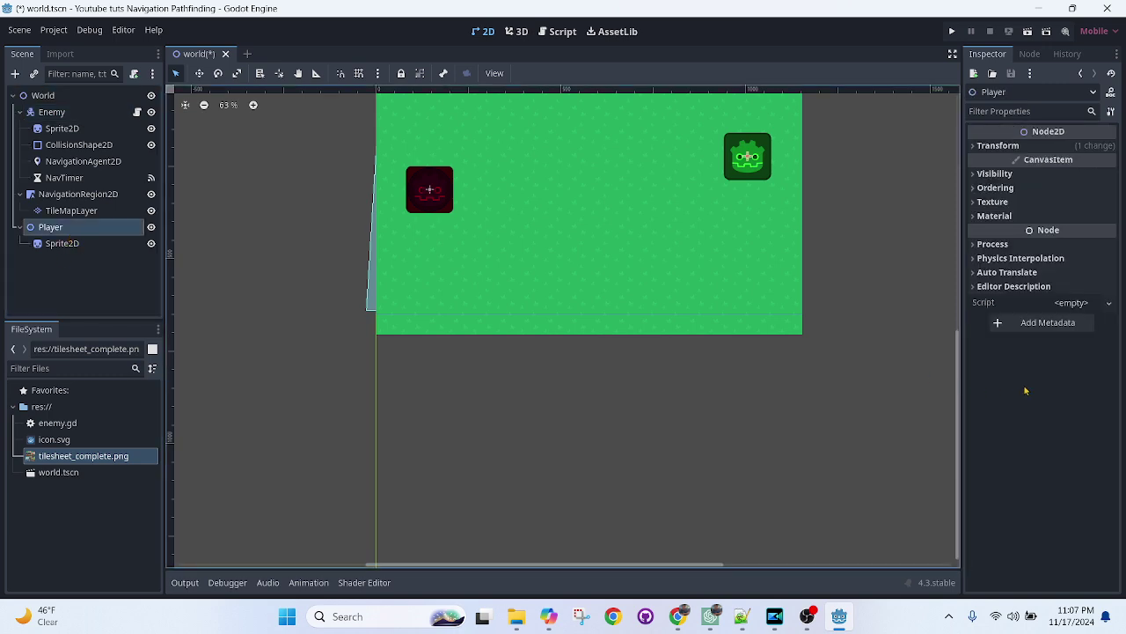
left_click_drag(70, 112, 32, 191)
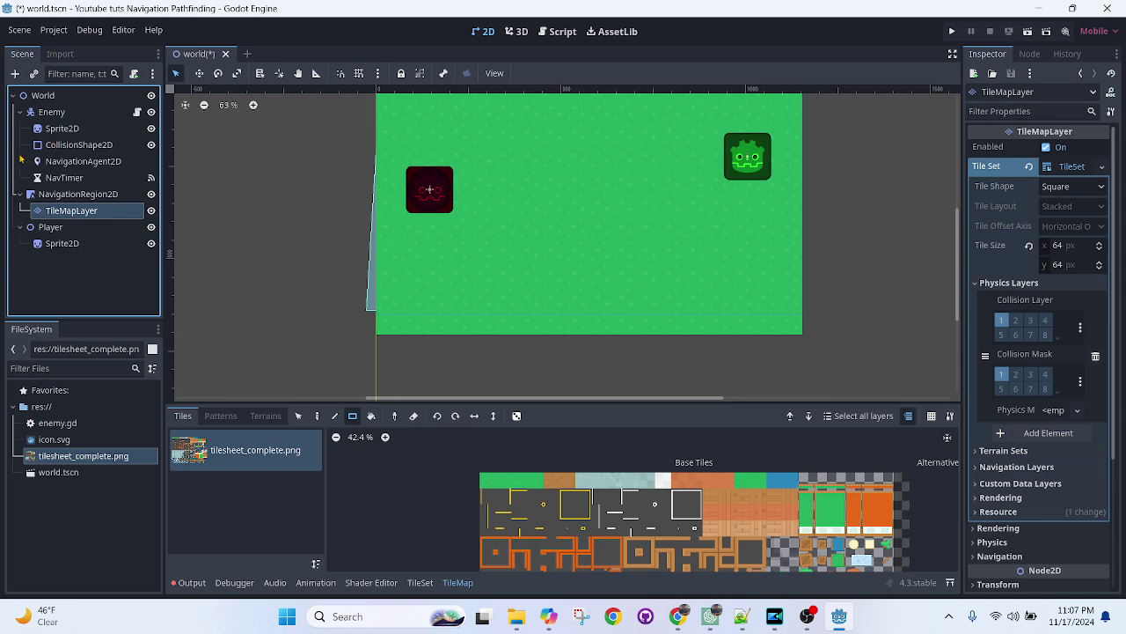
left_click(21, 113)
left_click(20, 129)
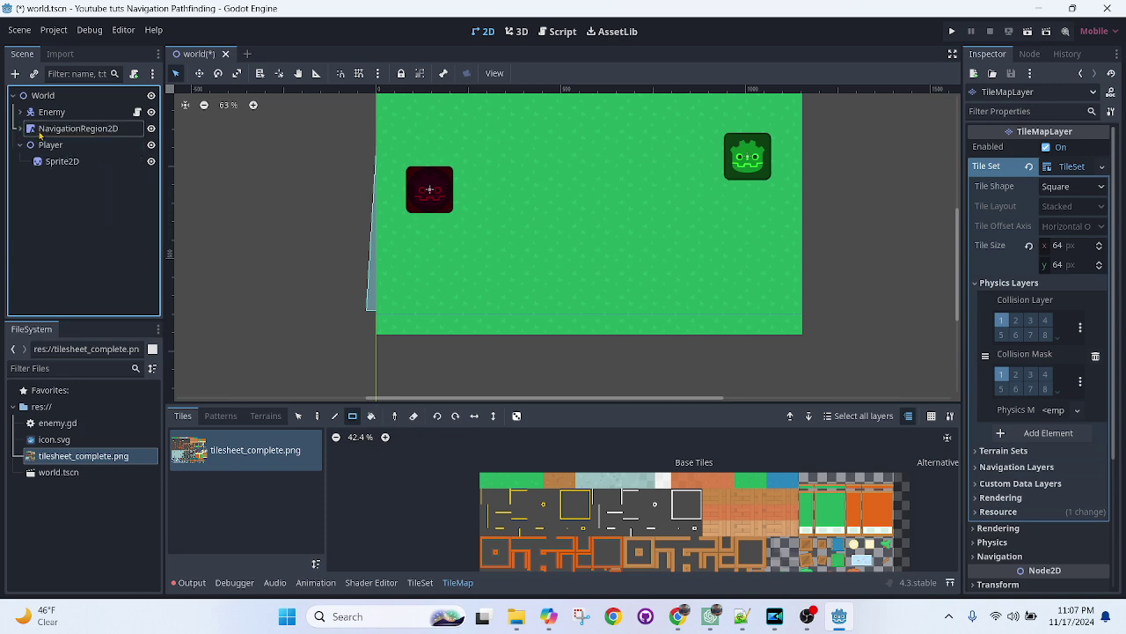
left_click_drag(40, 130, 42, 107)
left_click(20, 130)
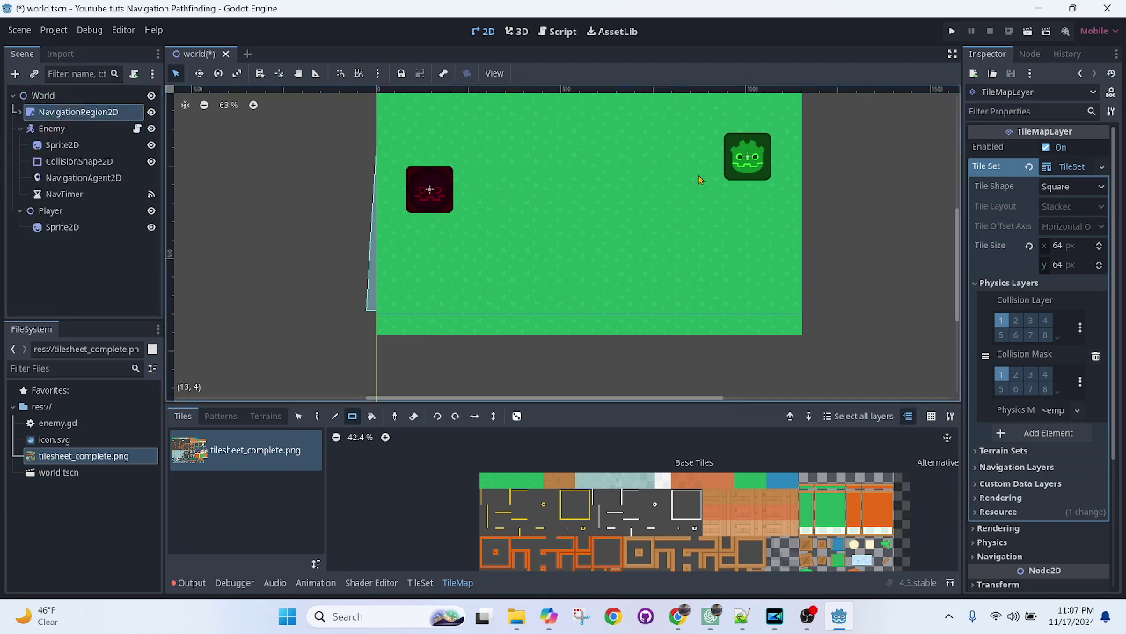
Paint a vertical wall of seven brown-framed square tiles between the Enemy and Player, save, and test-run the scene.
scroll(644, 218, "up", 2)
scroll(644, 217, "down", 3)
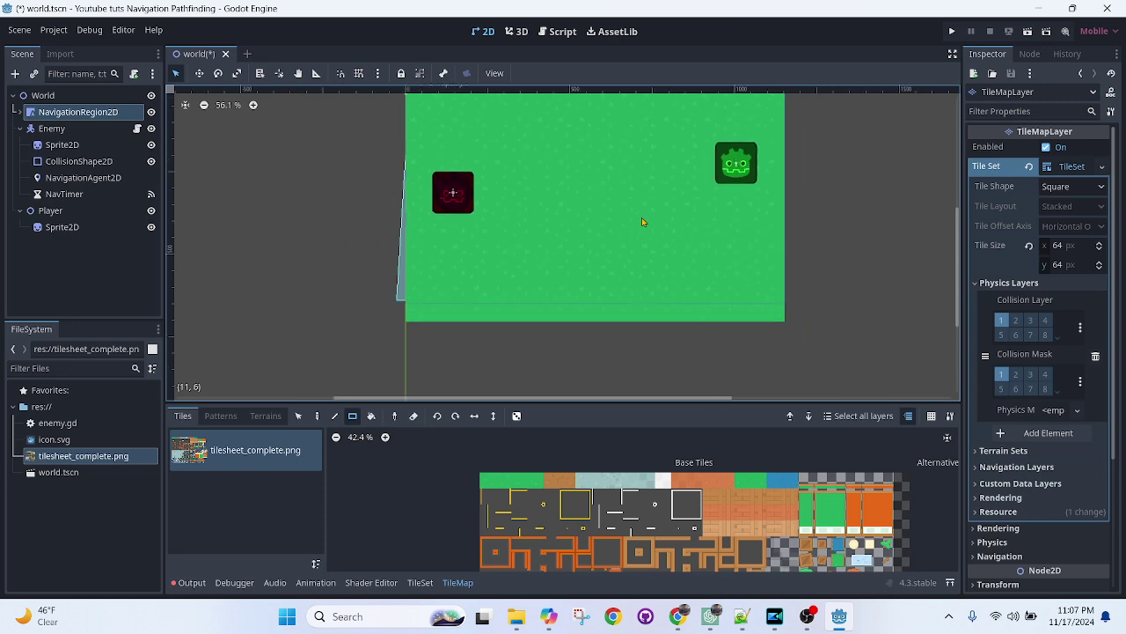
middle_click_drag(641, 217, 642, 281)
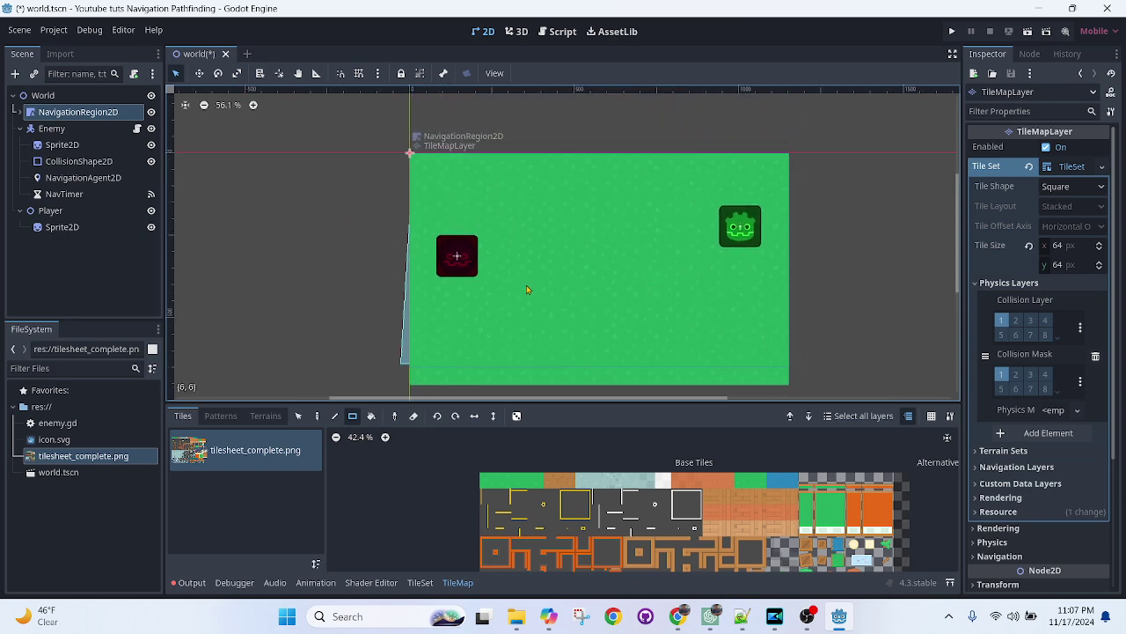
scroll(750, 455, "down", 2)
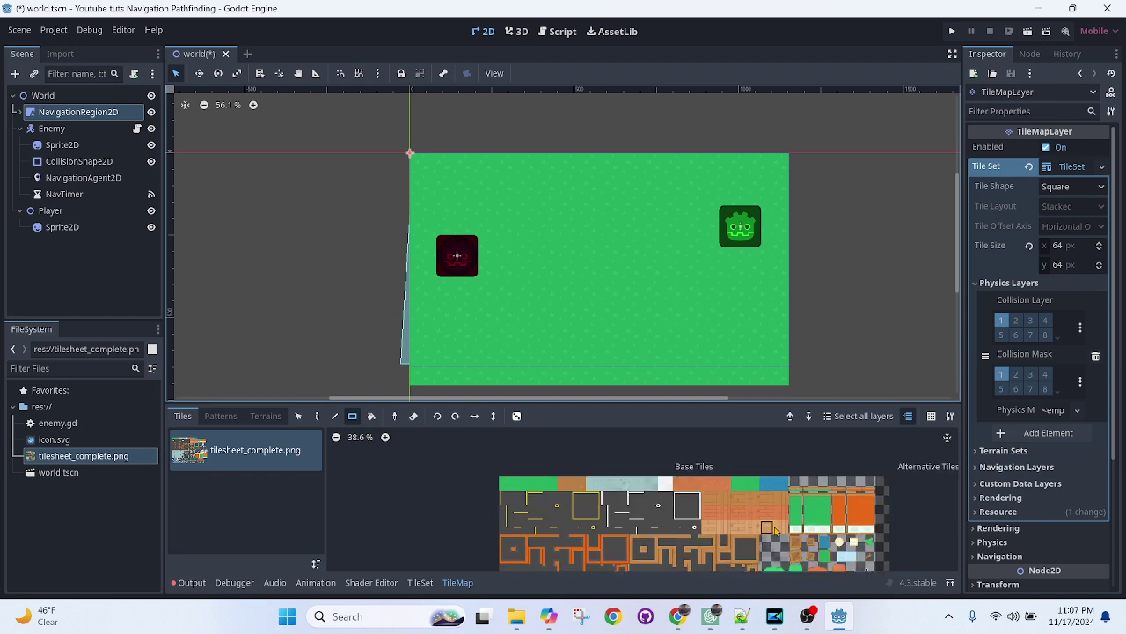
left_click(705, 538)
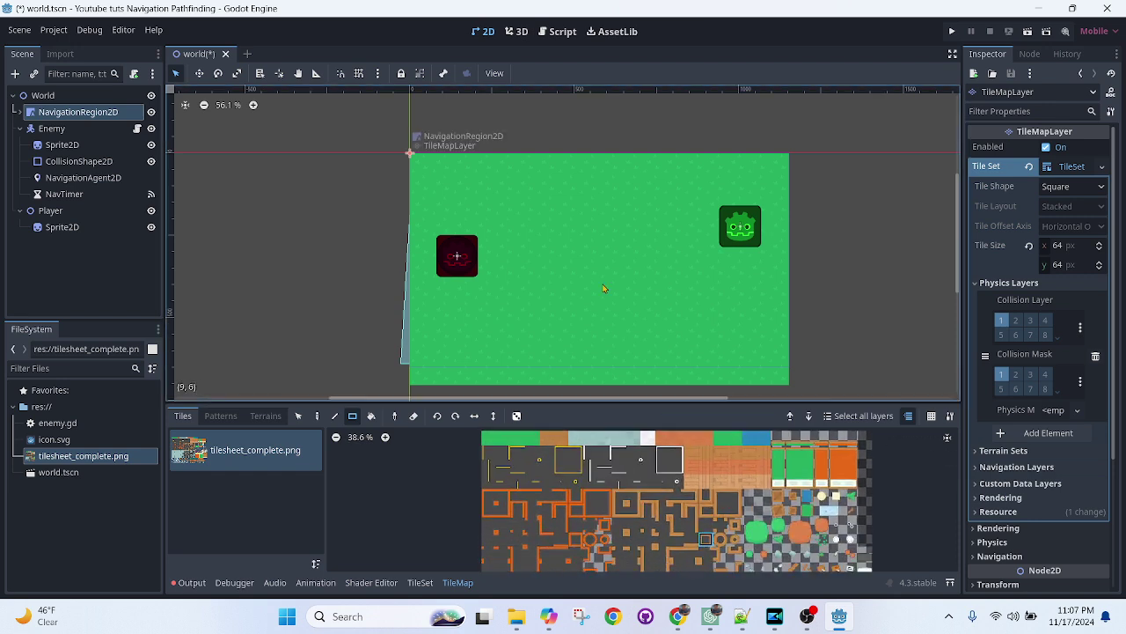
mouse_move(581, 211)
left_mouse_down()
mouse_move(607, 310)
mouse_move(593, 337)
left_mouse_up()
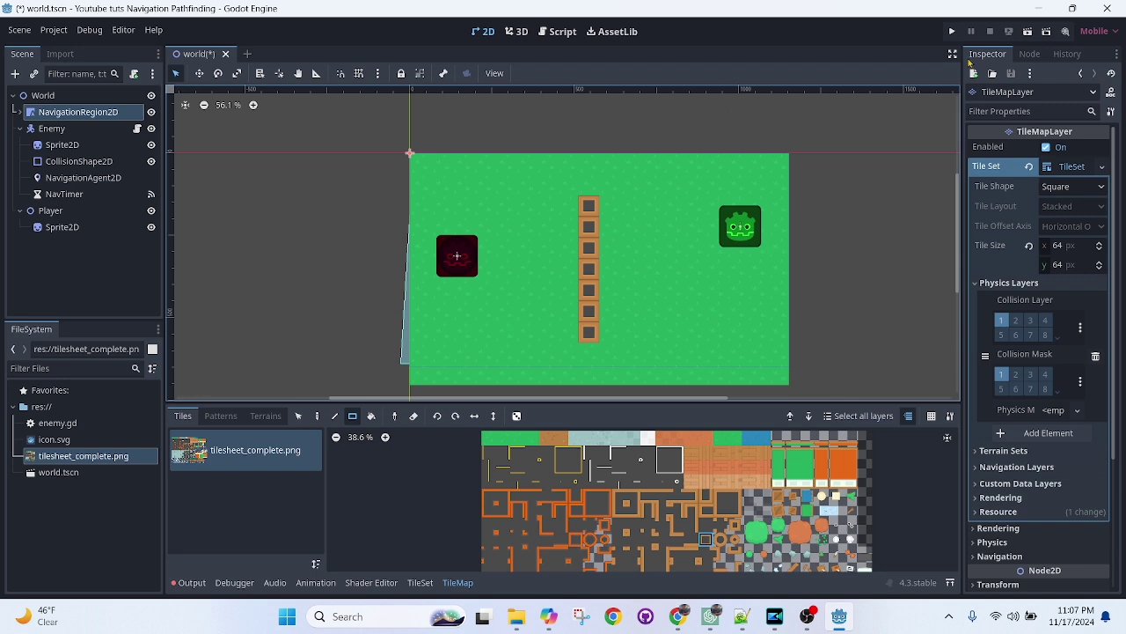
key("ctrl+s")
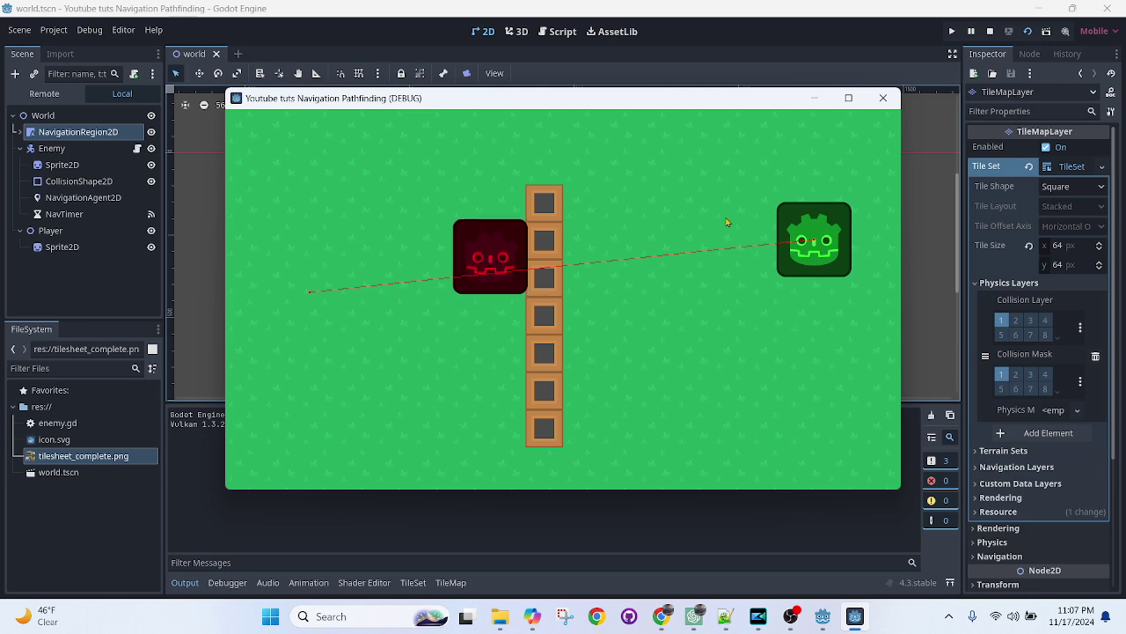
left_click(883, 98)
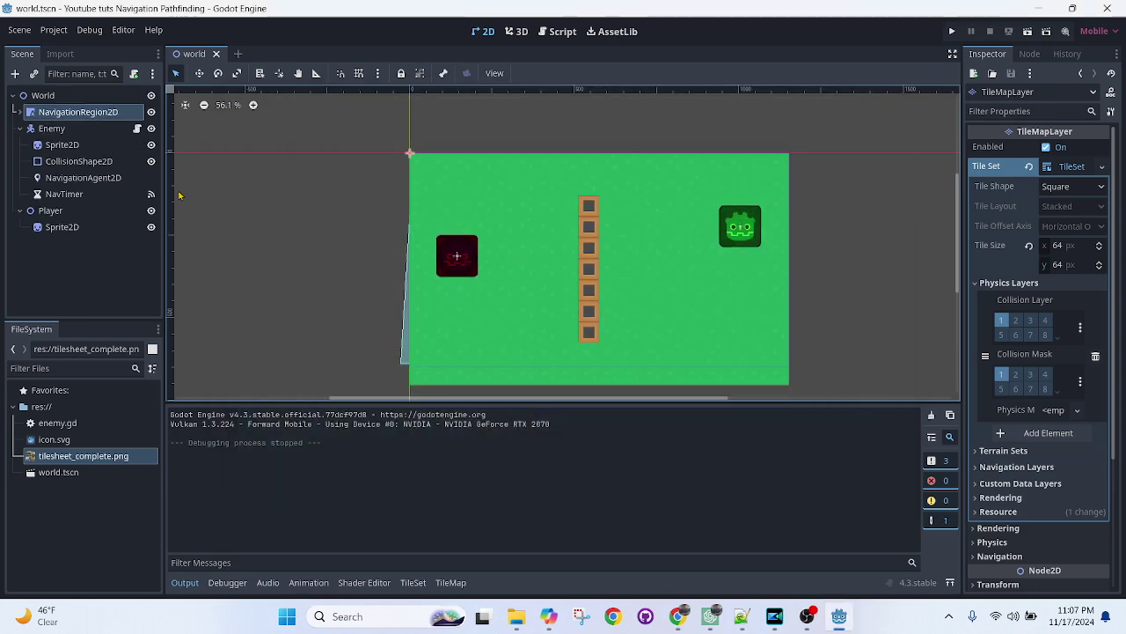
Review the debug settings of the Enemy's NavigationAgent2D and the timing properties of its NavTimer.
left_click(82, 178)
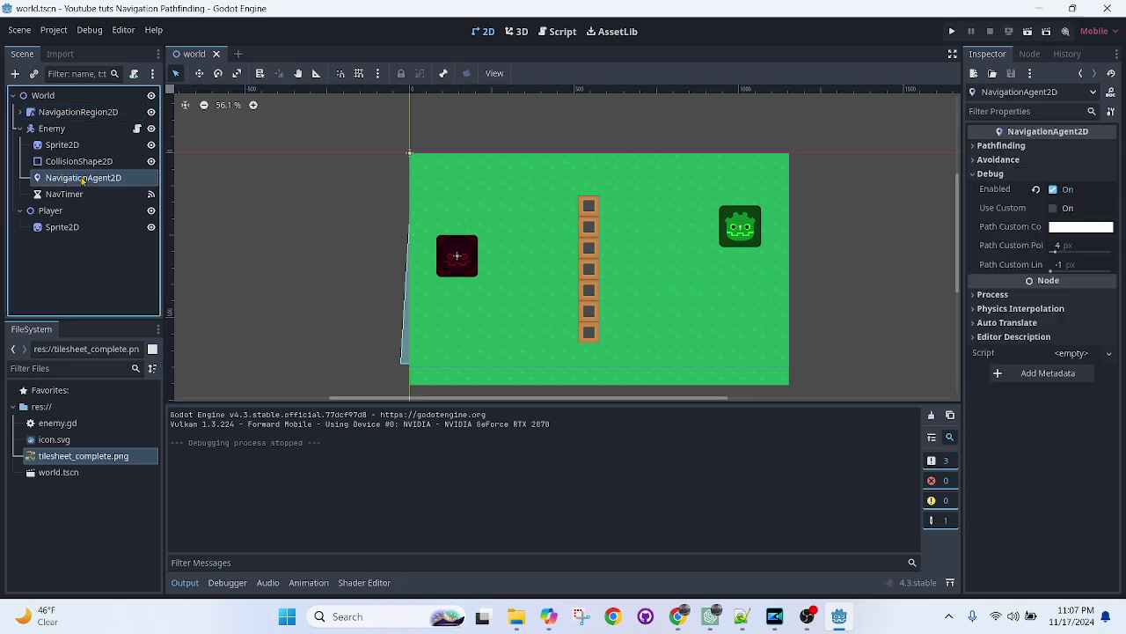
scroll(360, 267, "down", 1)
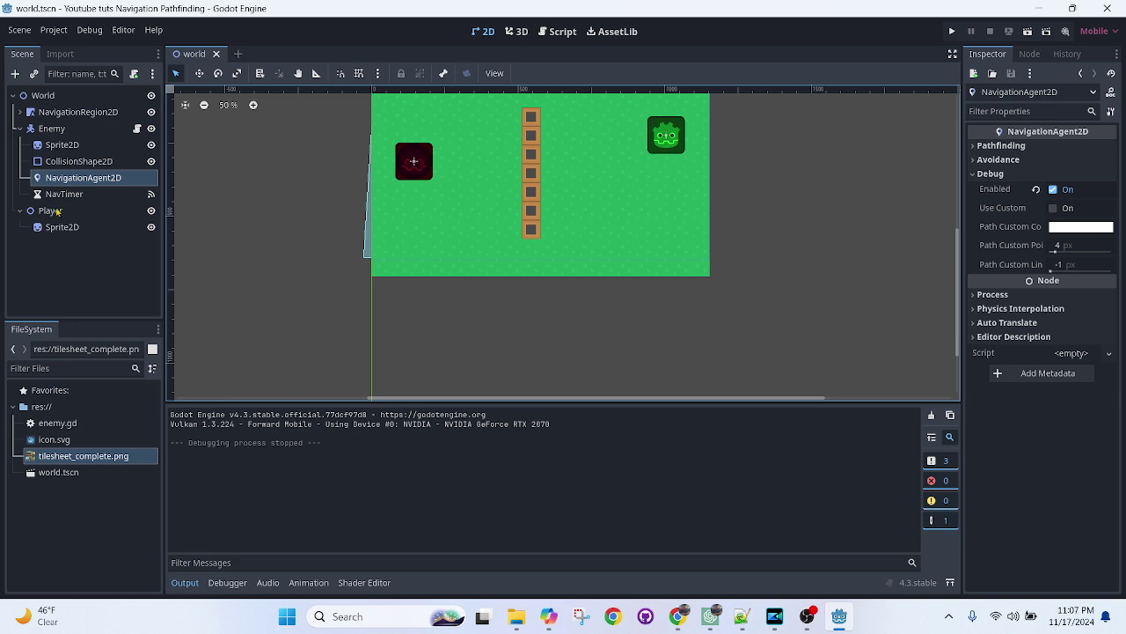
left_click(62, 195)
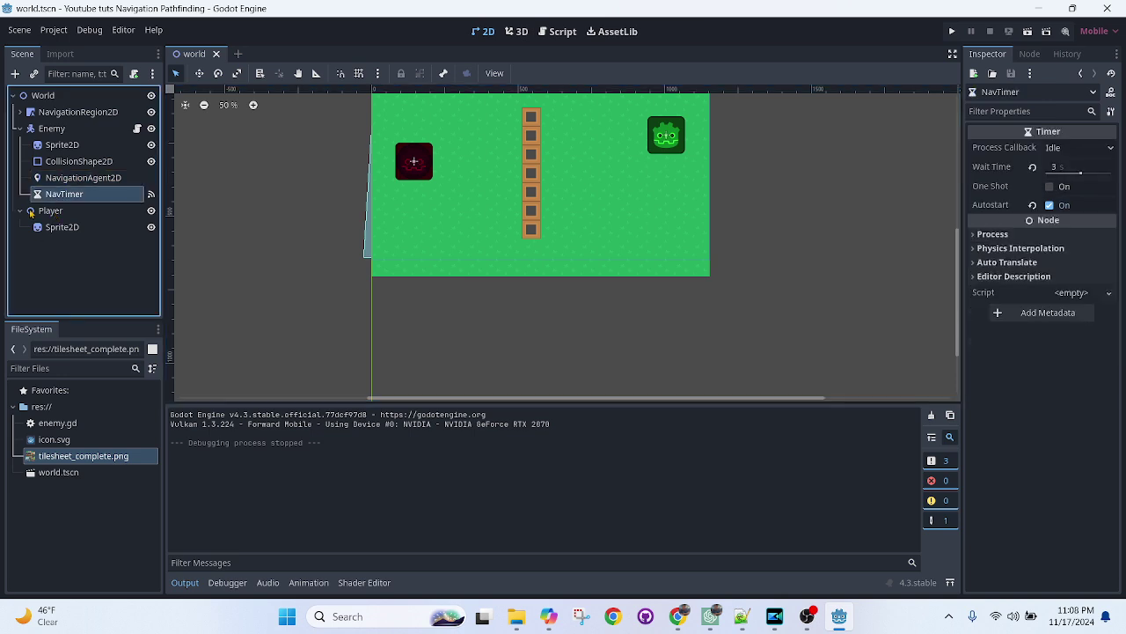
Erase all grass and wall tiles from the TileMapLayer with a rectangular eraser covering the whole painted map.
left_click(19, 112)
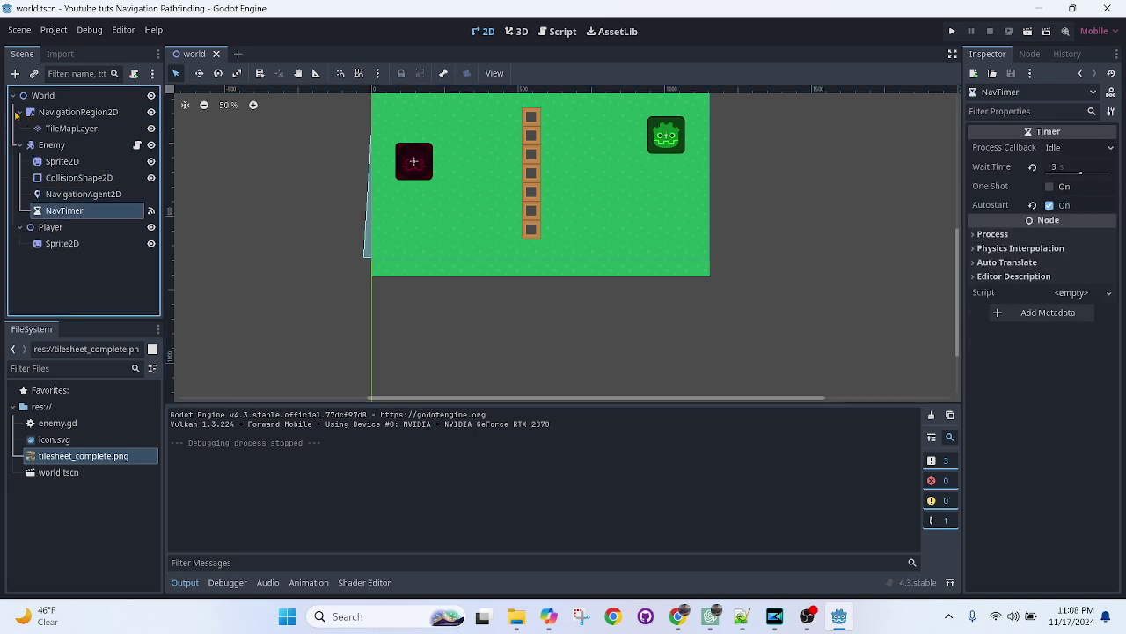
left_click(20, 112)
left_click(19, 112)
left_click(62, 128)
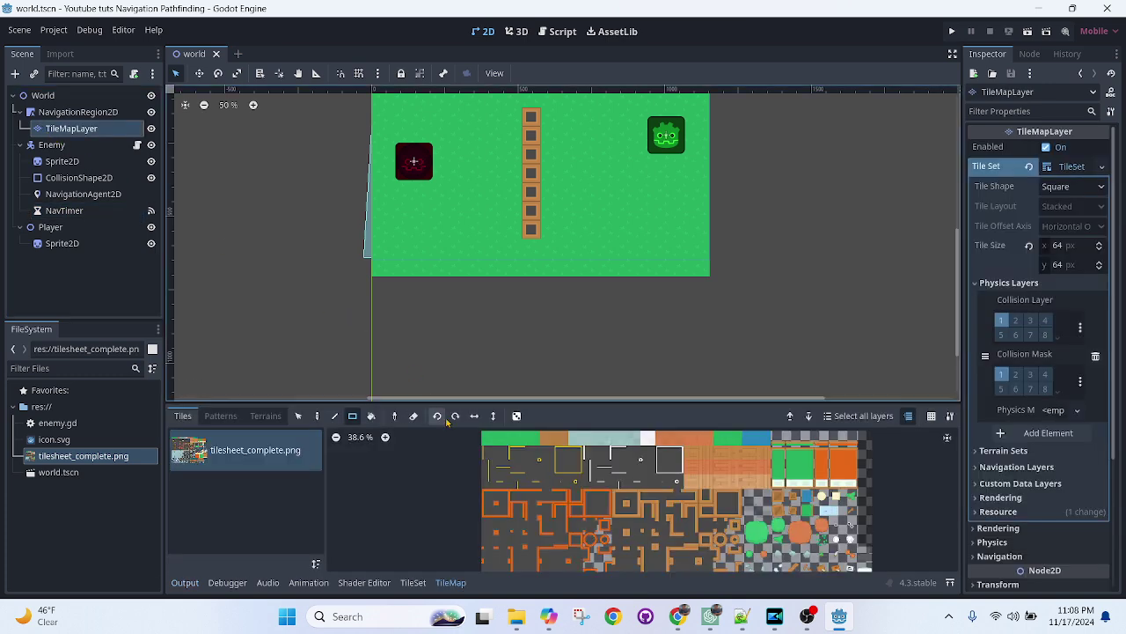
scroll(511, 468, "down", 2)
scroll(512, 468, "down", 3)
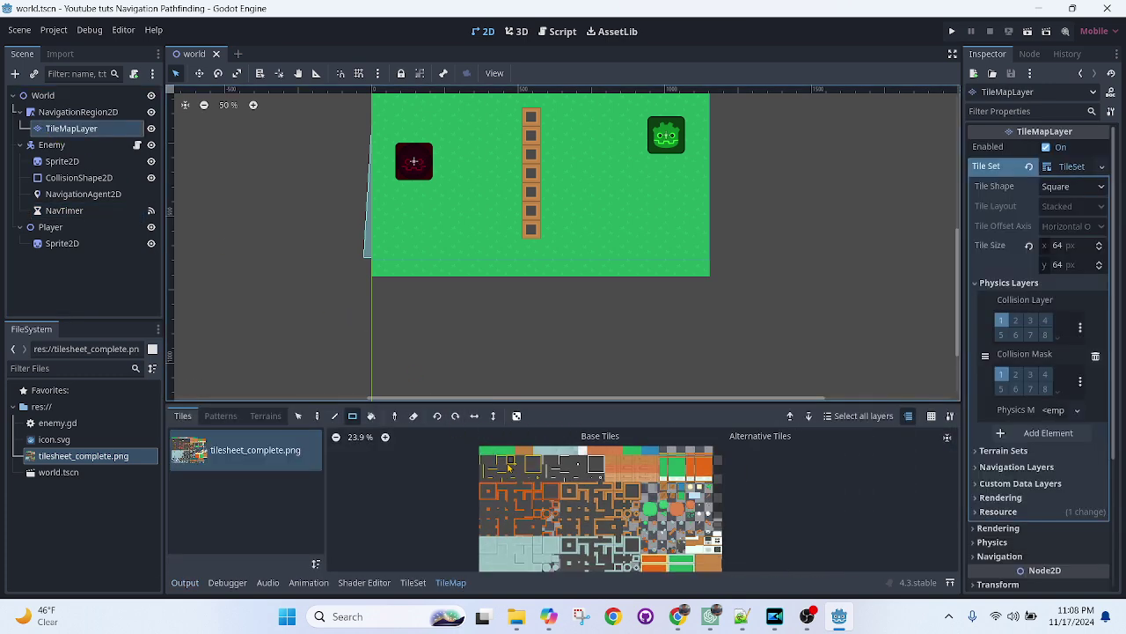
left_click(414, 415)
scroll(461, 167, "down", 2)
middle_click_drag(461, 164, 461, 250)
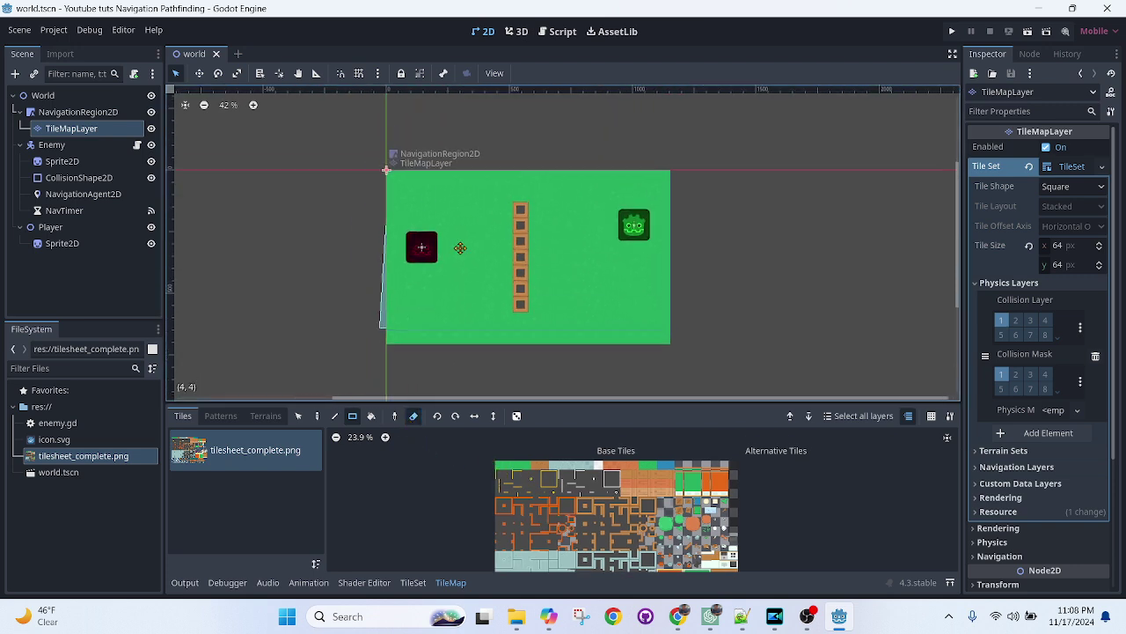
mouse_move(392, 162)
left_mouse_down()
mouse_move(464, 253)
mouse_move(675, 346)
left_mouse_up()
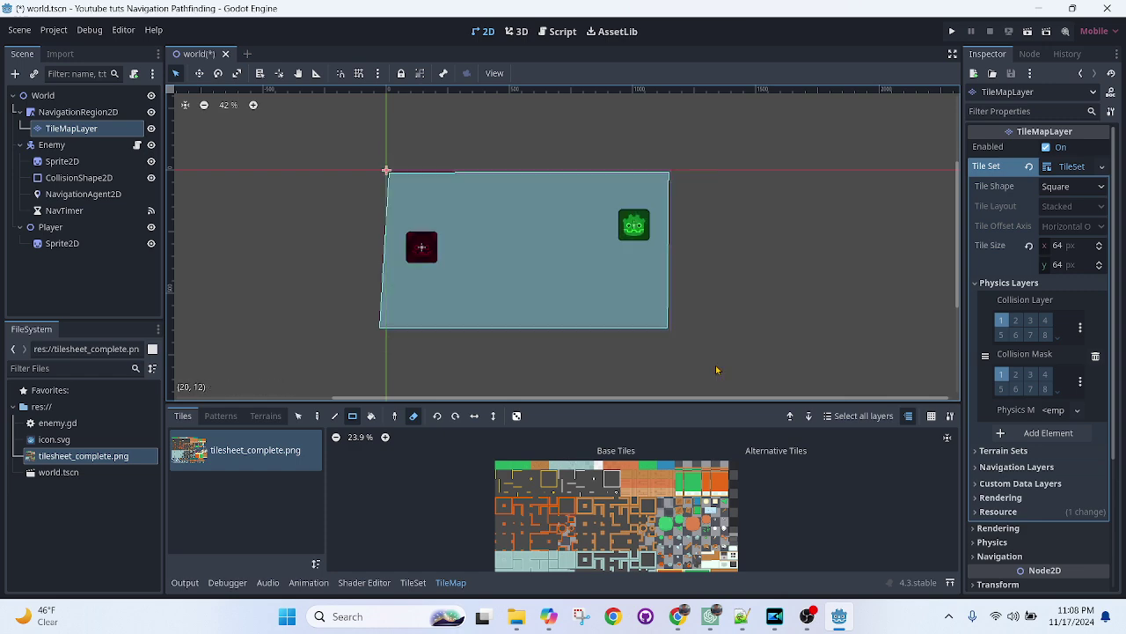
Paint a vertical wall of six brown-framed square tiles on the TileMapLayer between the Enemy and Player, and test-run the scene.
scroll(687, 339, "up", 1)
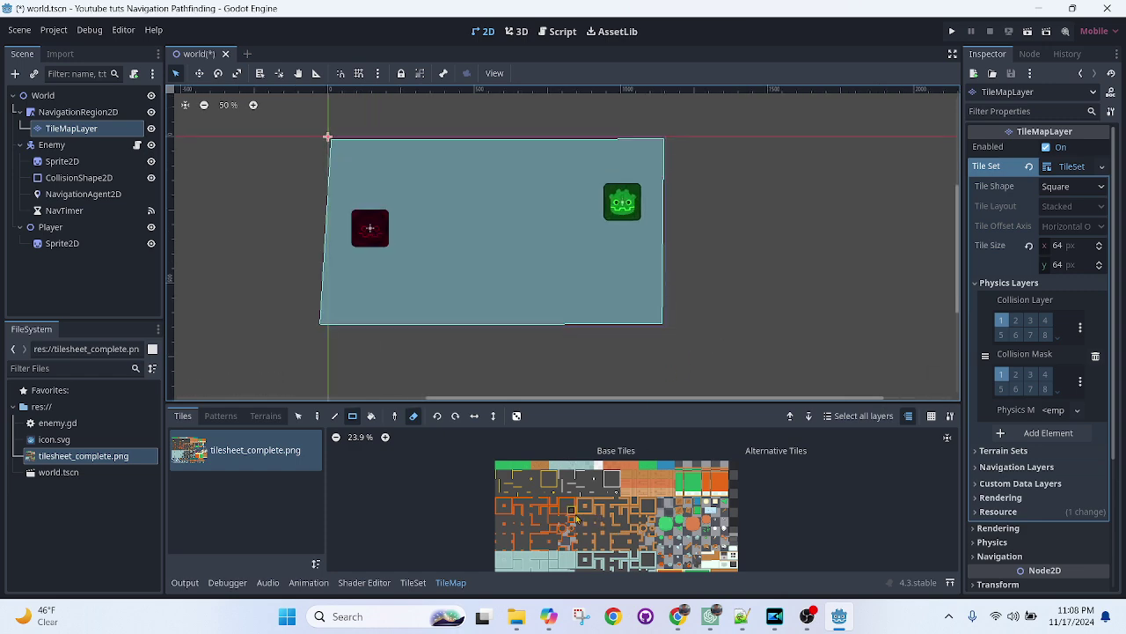
left_click(413, 420)
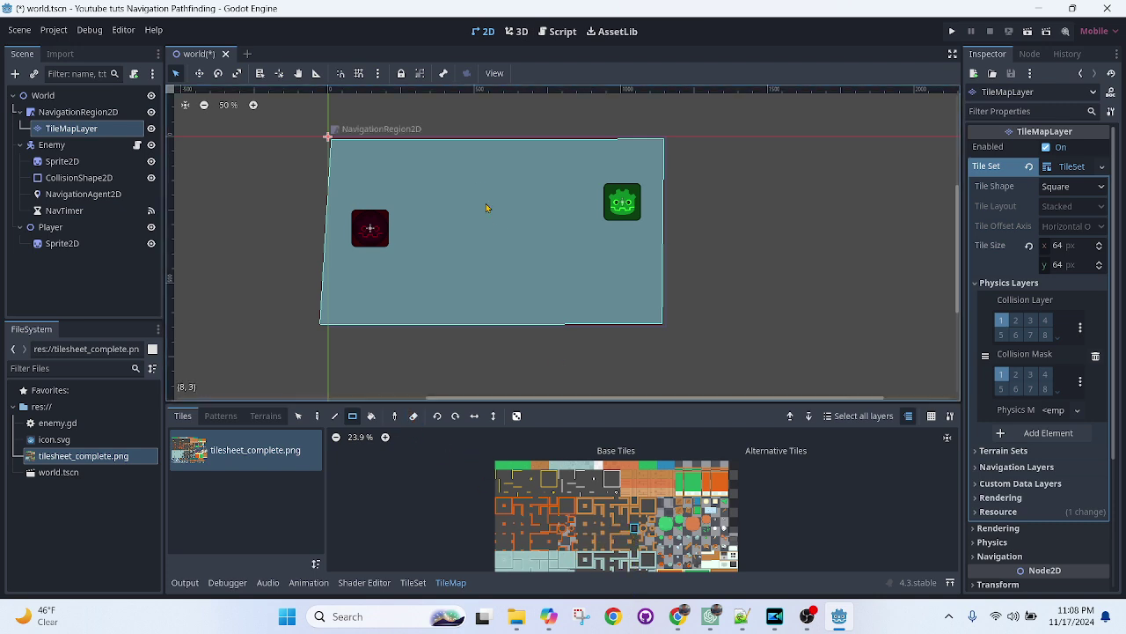
left_click_drag(478, 178, 475, 287)
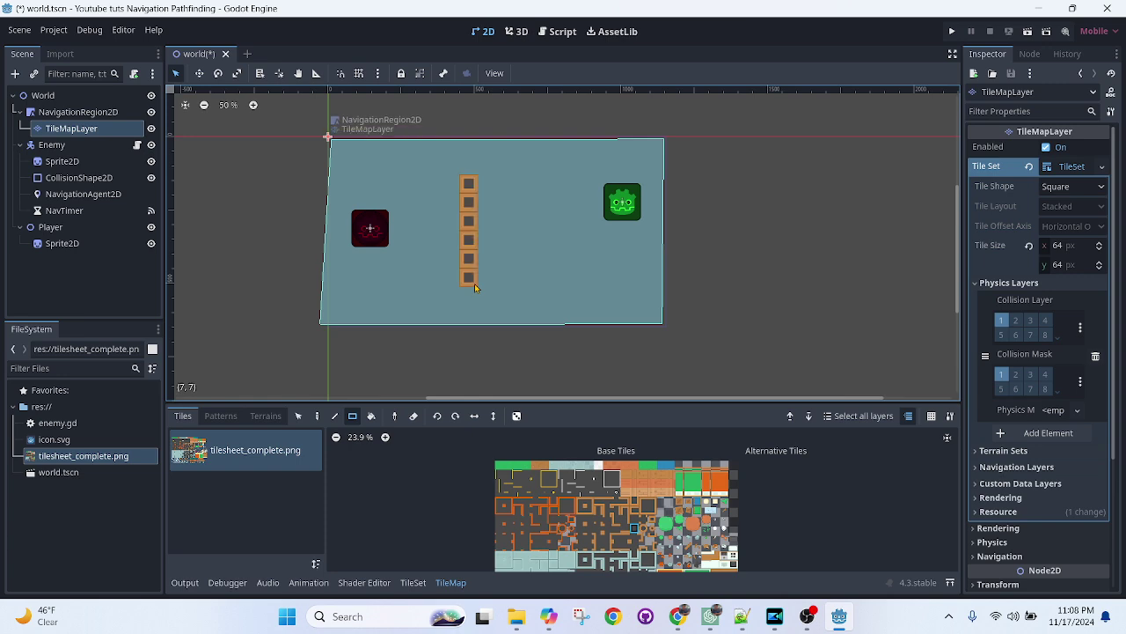
left_click(1028, 30)
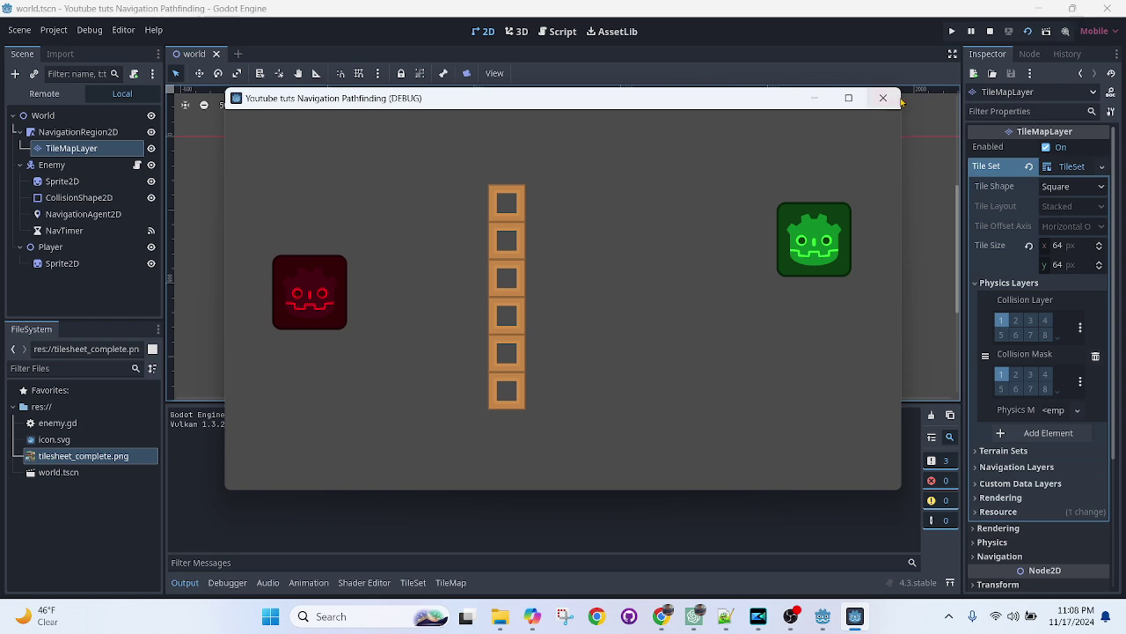
left_click(882, 98)
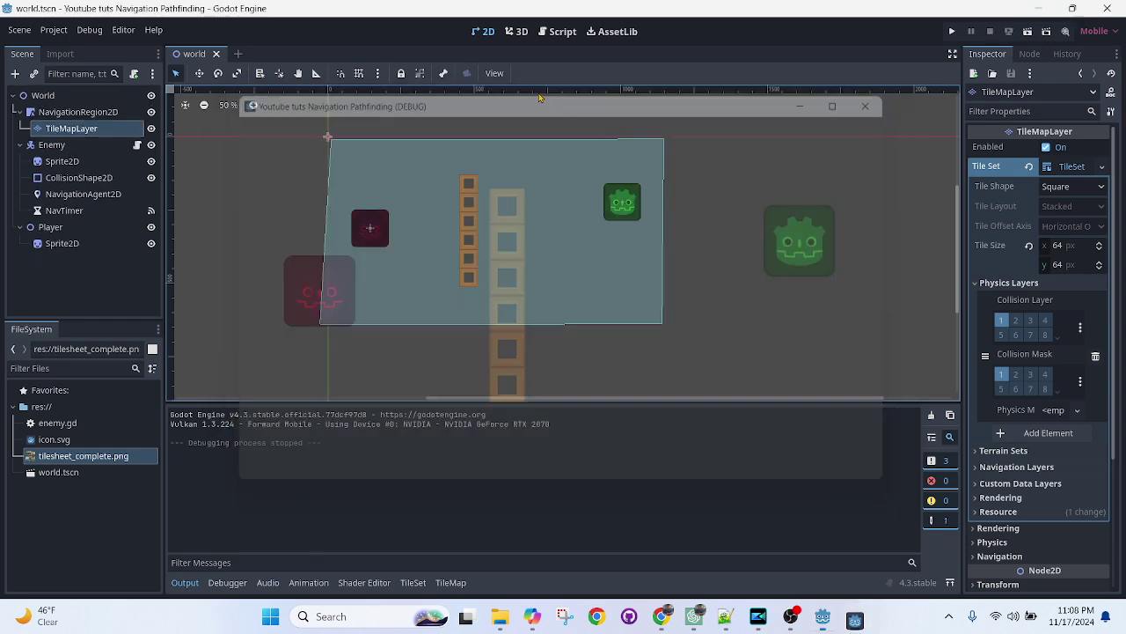
Enable Visible Collision Shapes, Visible Paths, Visible Avoidance and Visible Navigation for debugging, and test-run the scene.
left_click(89, 30)
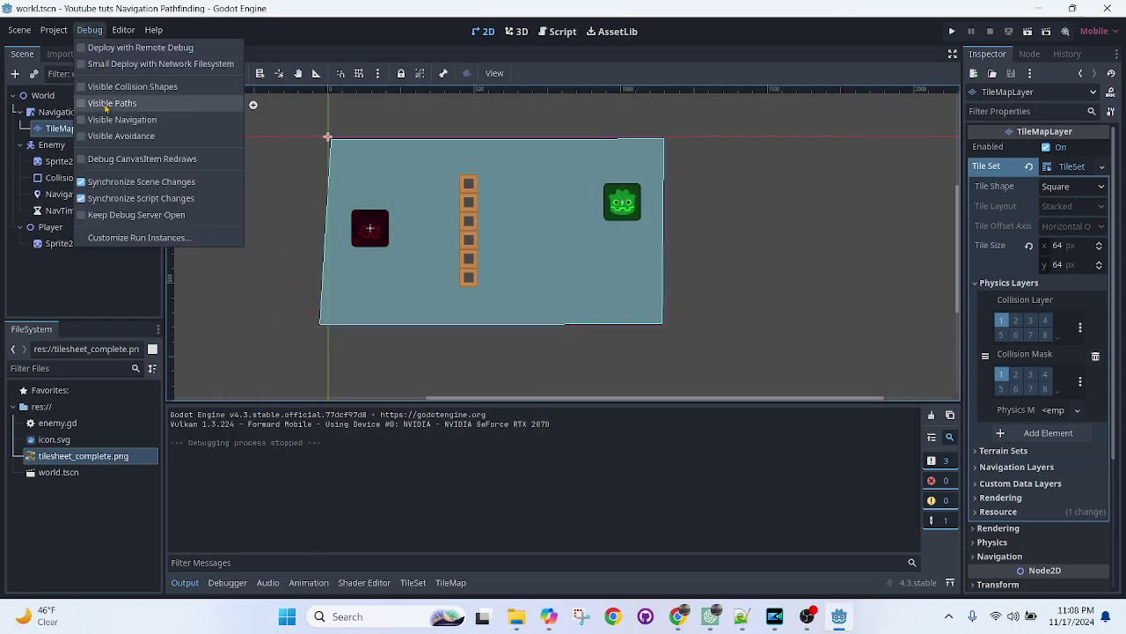
left_click(106, 86)
left_click(106, 103)
left_click(110, 136)
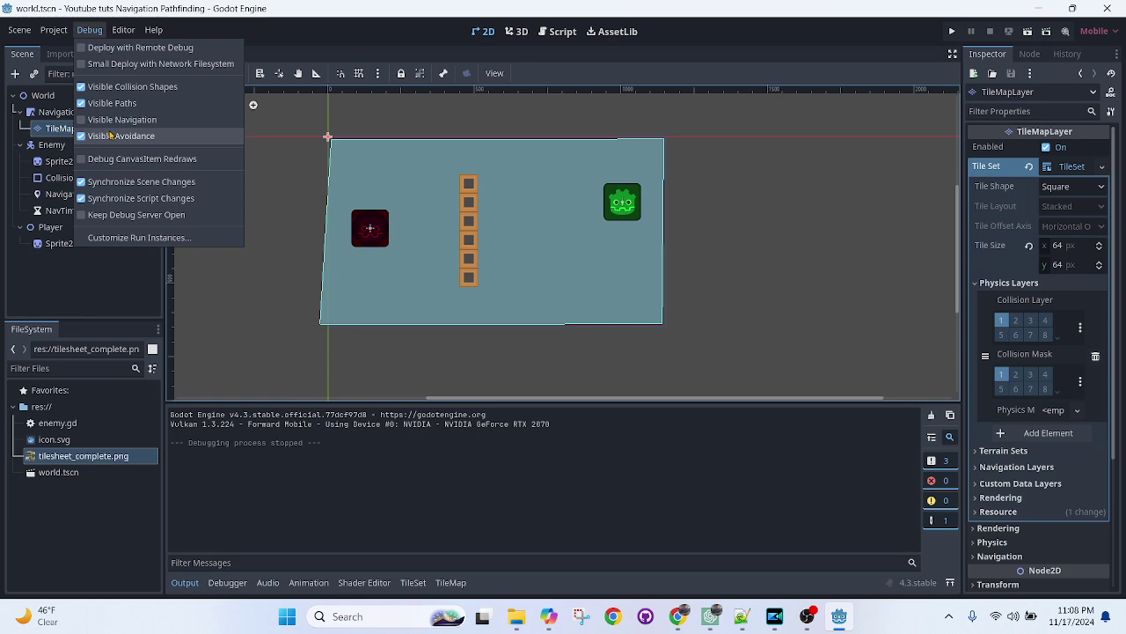
left_click(110, 120)
left_click(1027, 35)
left_click(1027, 35)
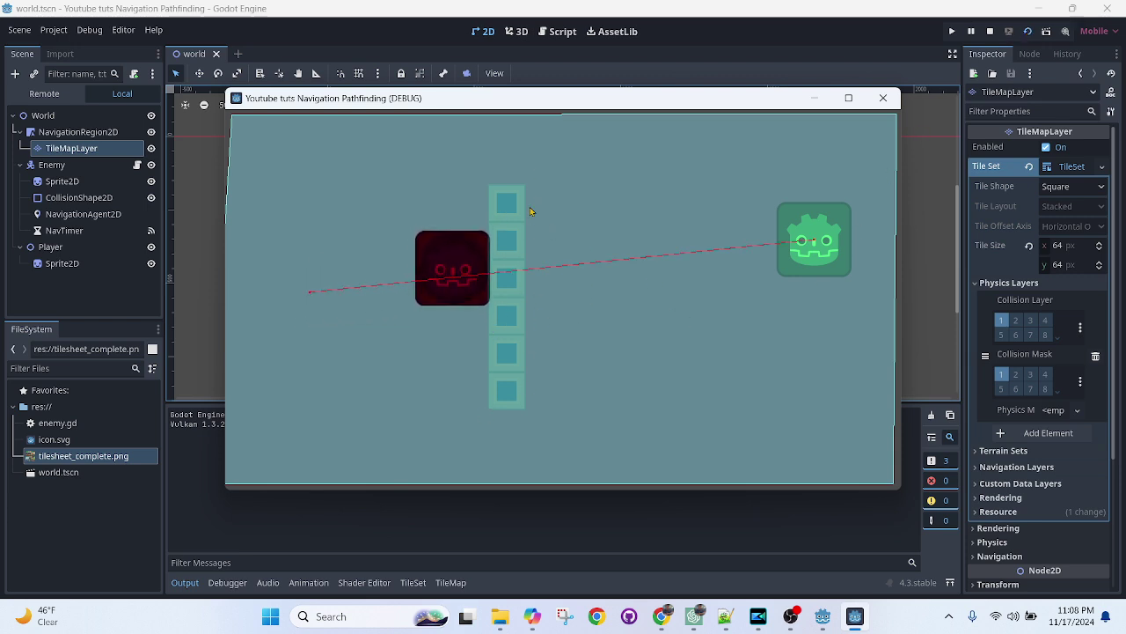
left_click(880, 97)
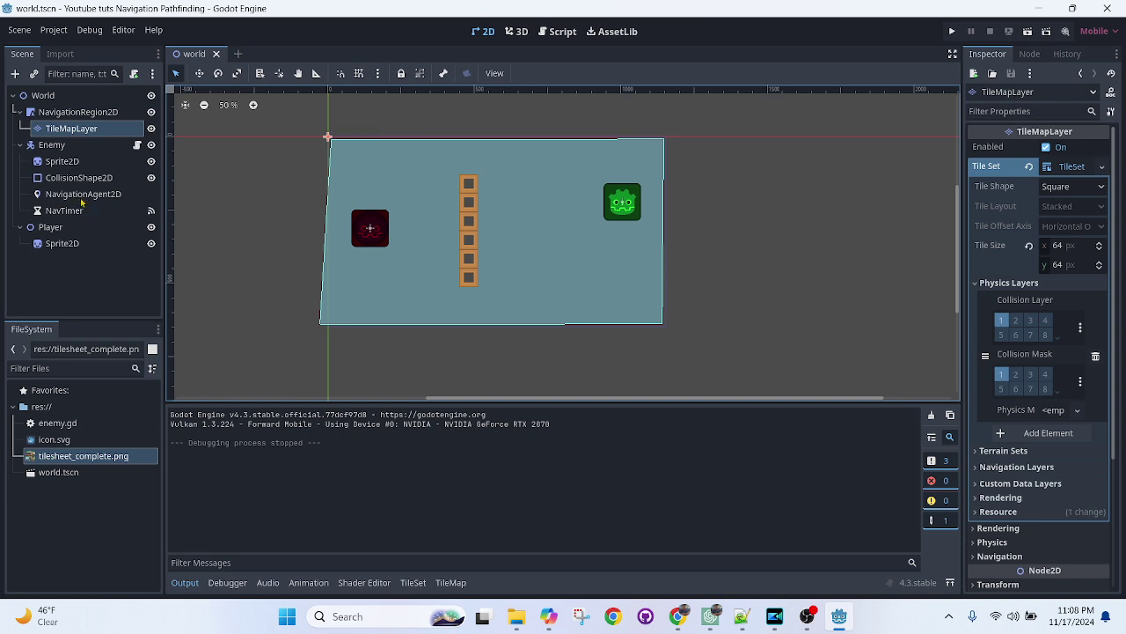
Bake the NavigationPolygon of NavigationRegion2D around the six-tile wall and test-run the scene.
left_click(85, 113)
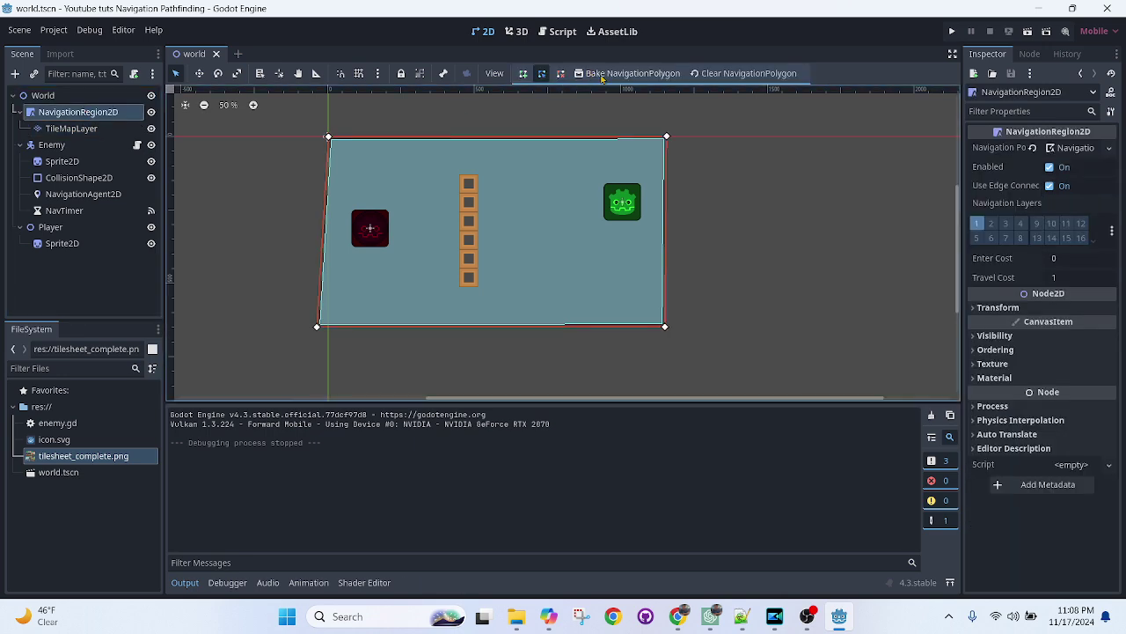
left_click(606, 73)
scroll(482, 200, "up", 1)
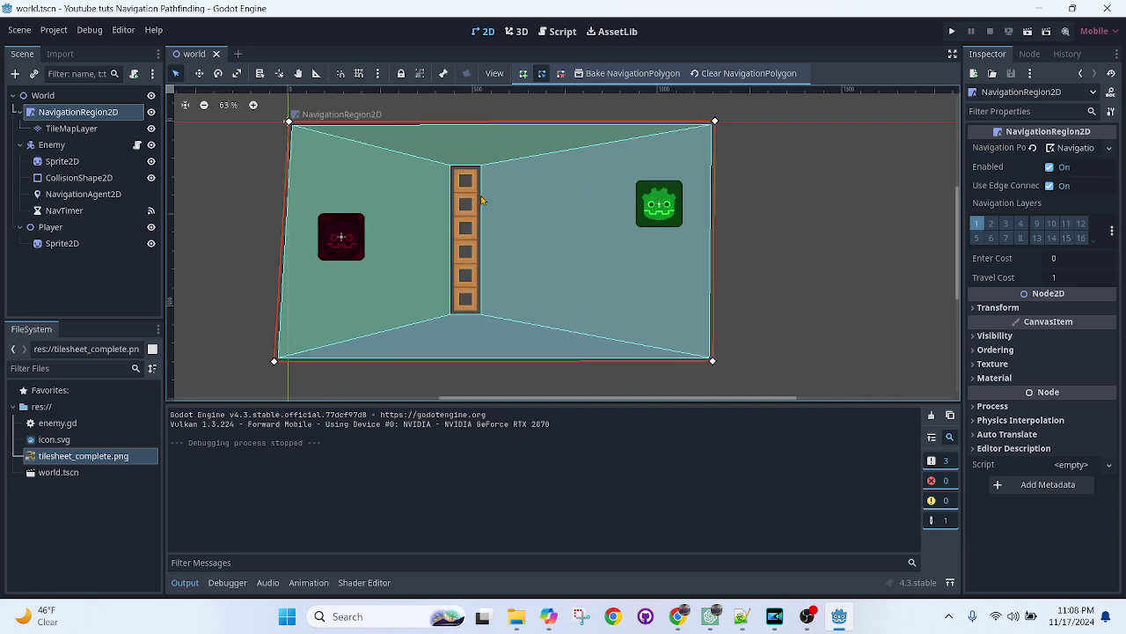
scroll(481, 200, "up", 2)
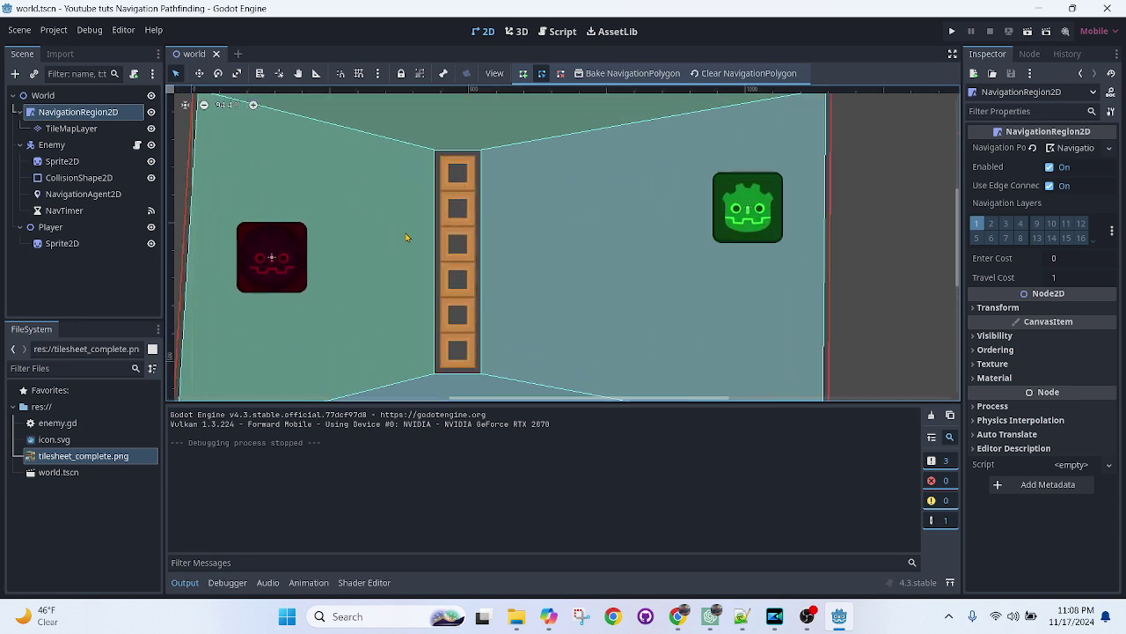
left_click(1027, 30)
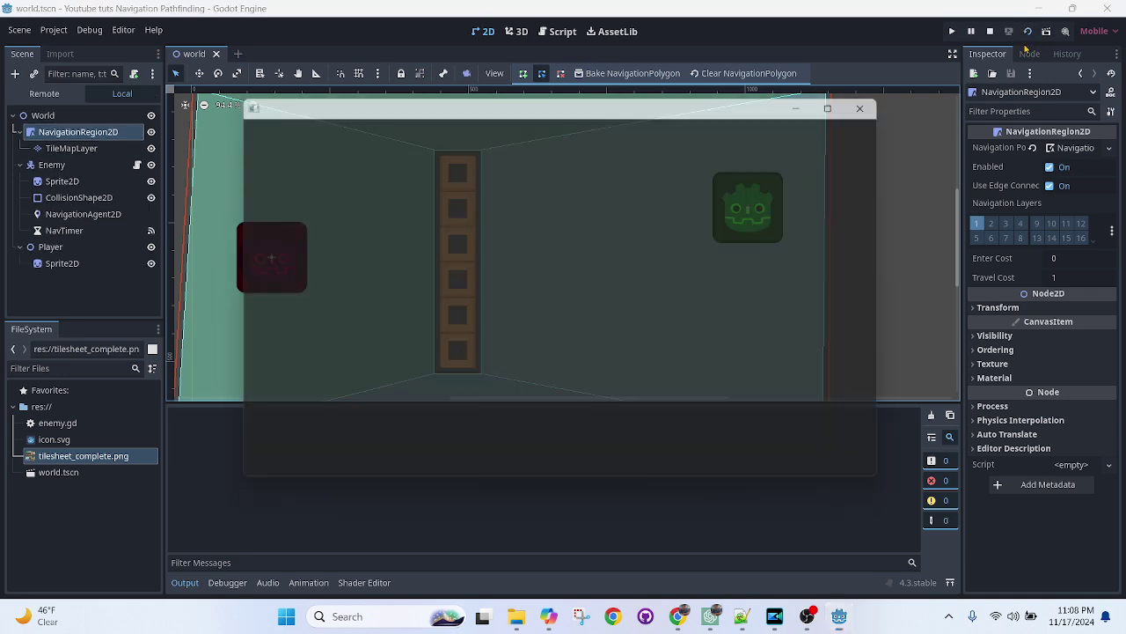
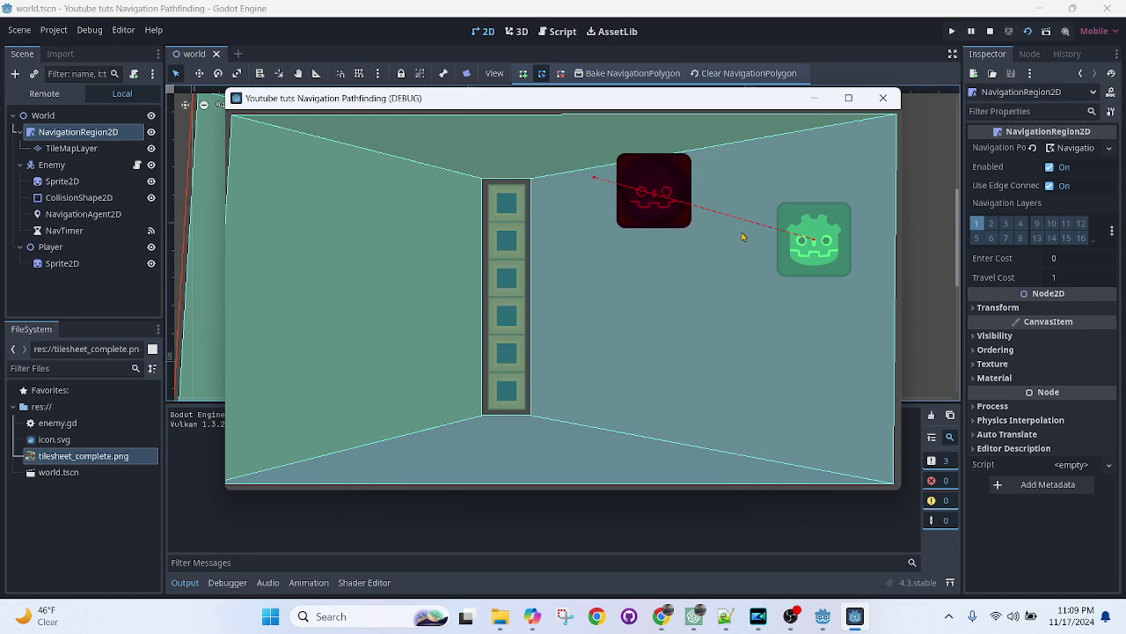
left_click(882, 98)
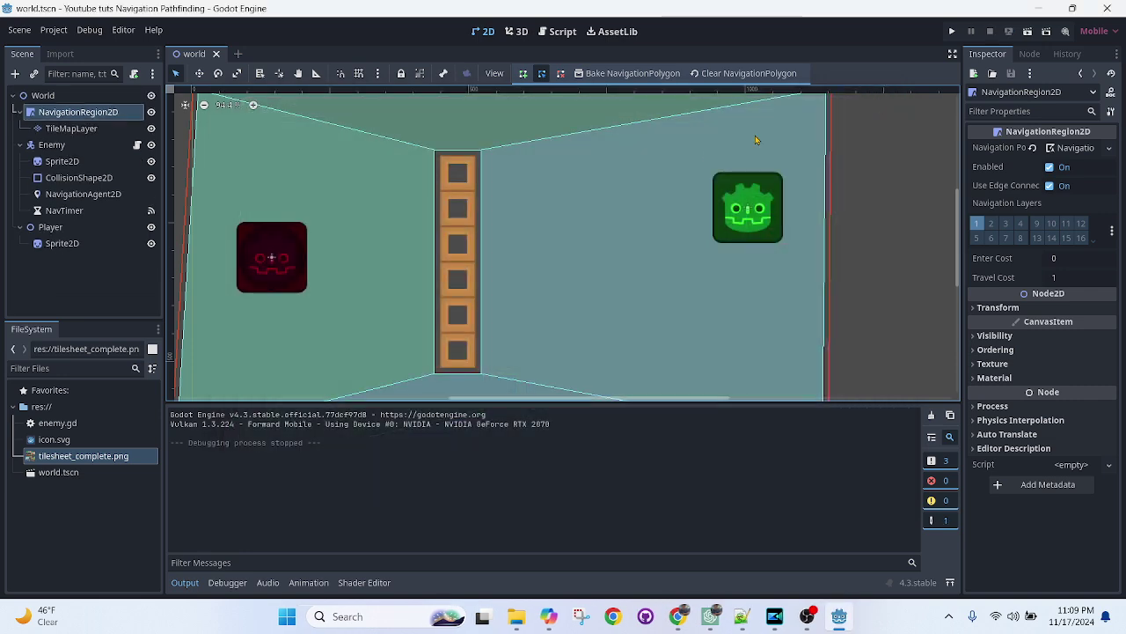
Clear the baked NavigationPolygon of NavigationRegion2D and empty its Navigation Polygon property.
scroll(574, 195, "down", 5)
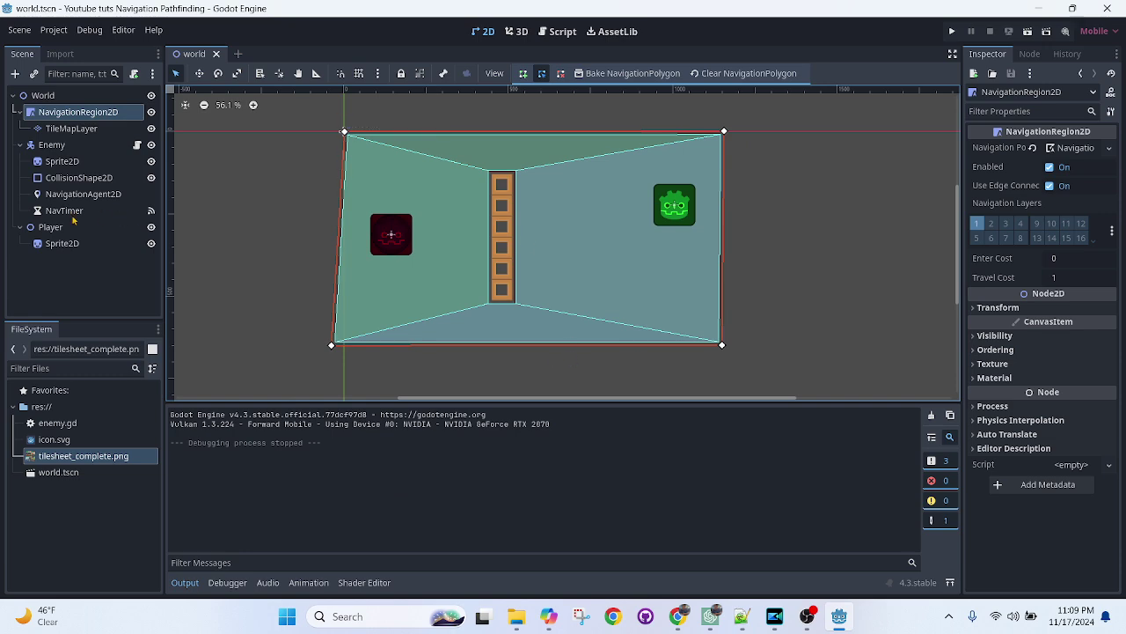
left_click(51, 146)
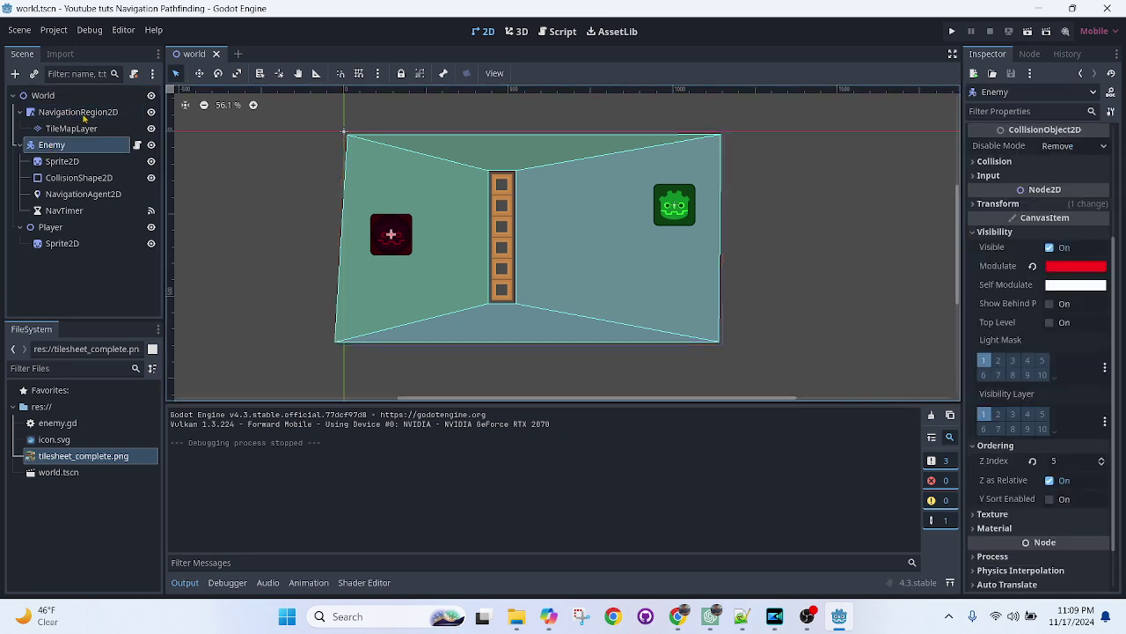
left_click(77, 112)
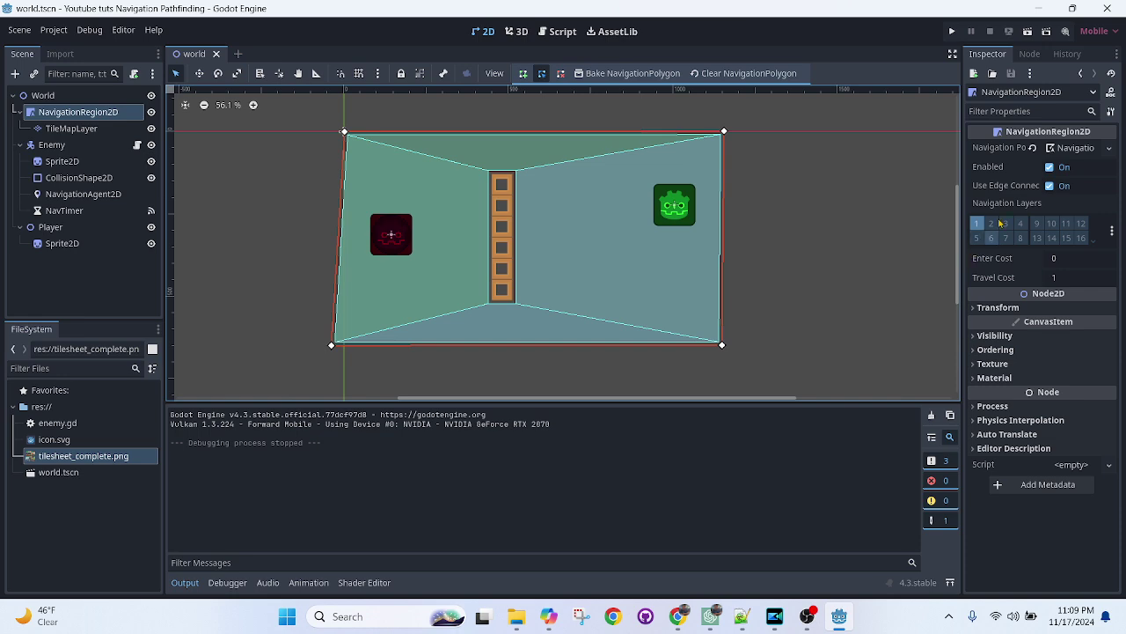
left_click(1109, 148)
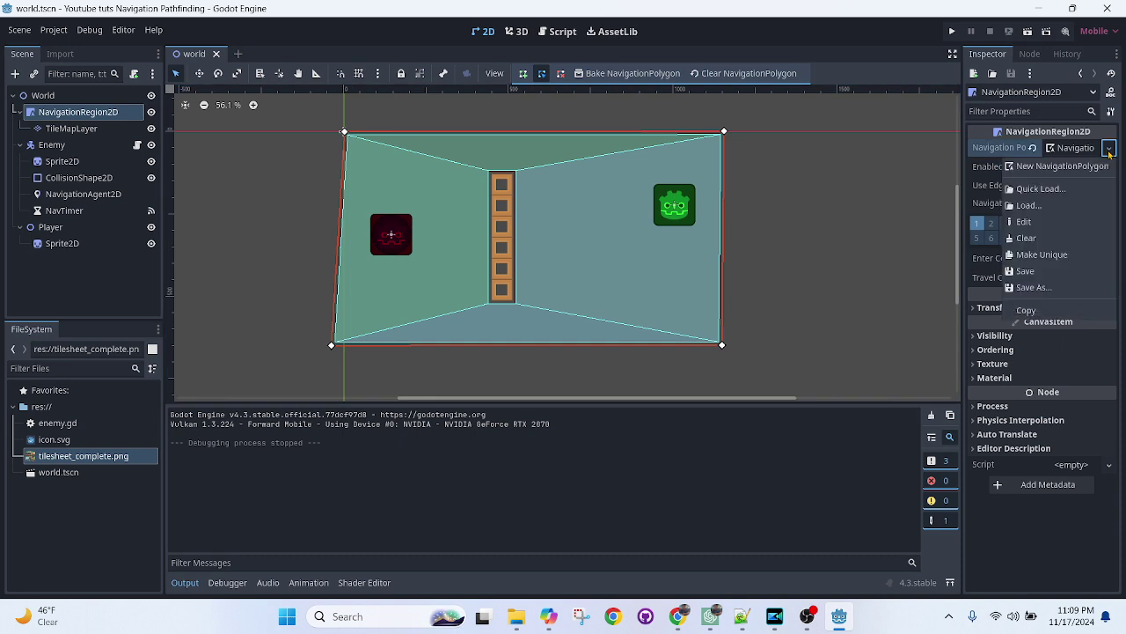
left_click(803, 173)
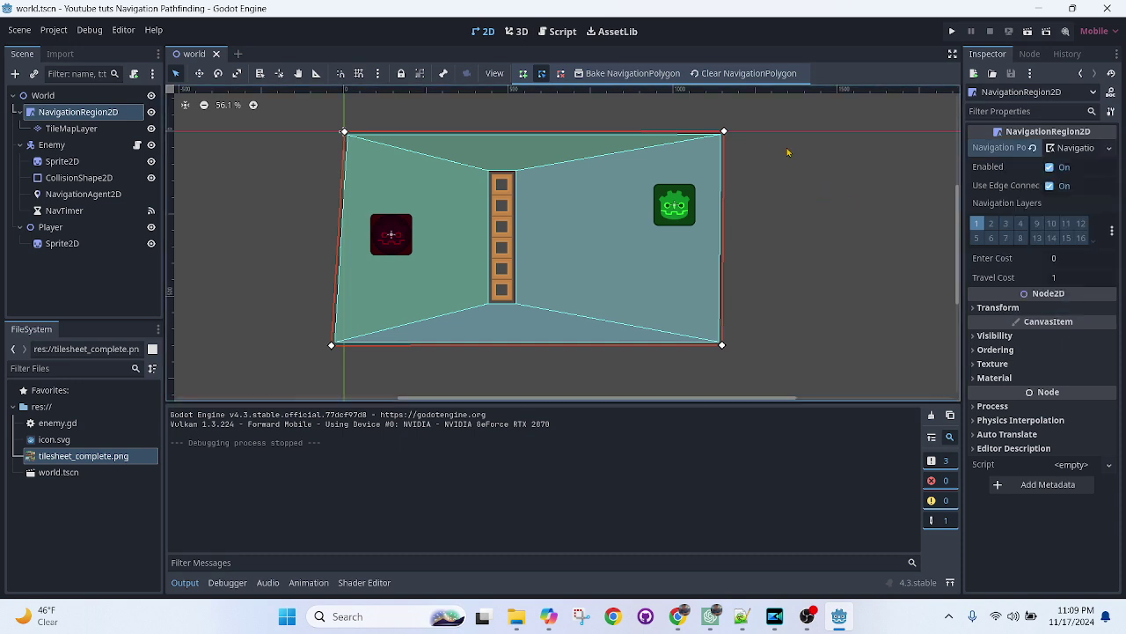
left_click(748, 74)
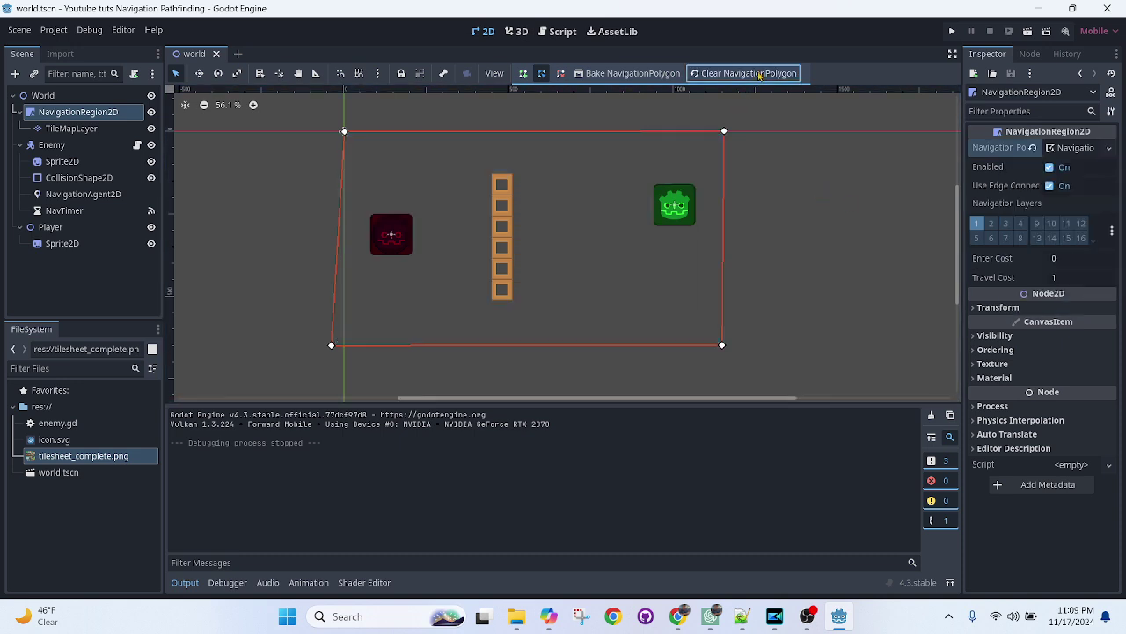
left_click(1108, 147)
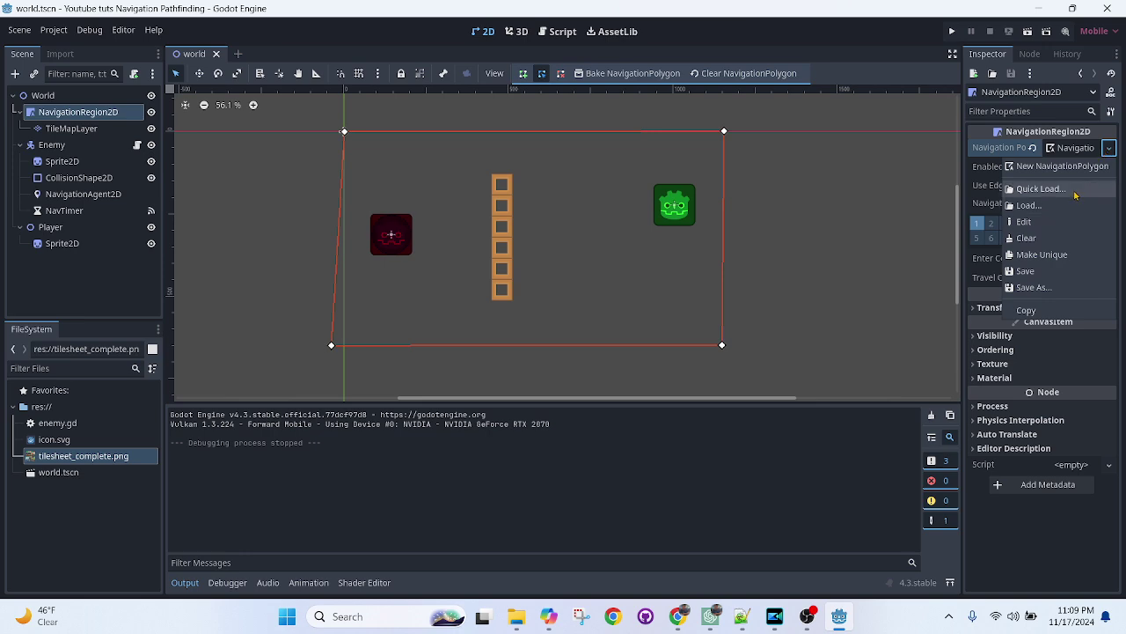
left_click(891, 199)
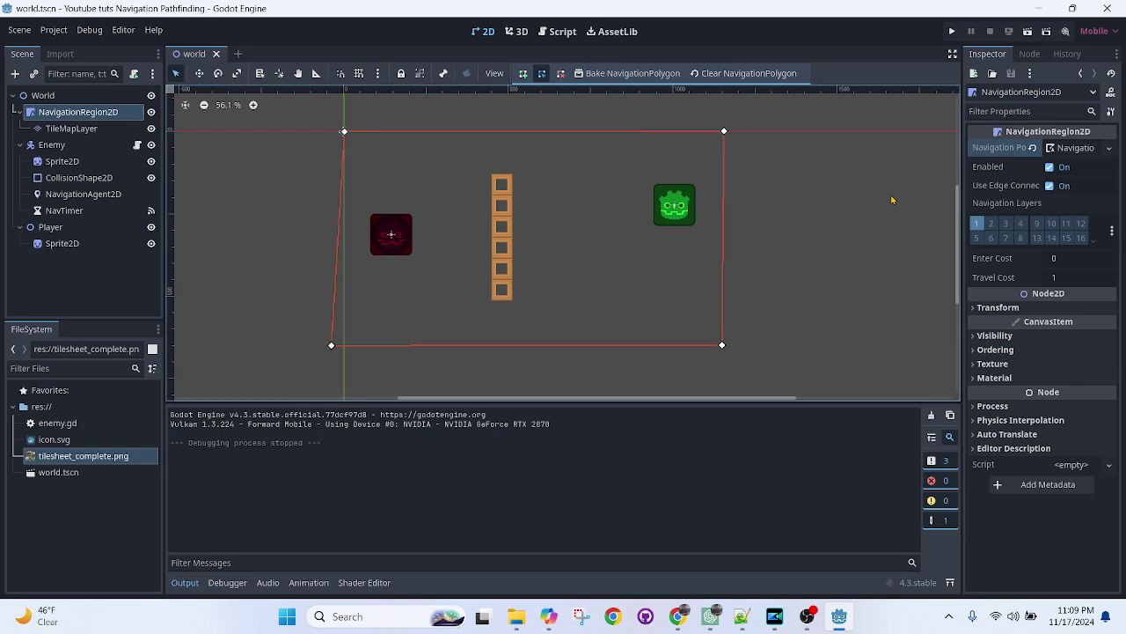
left_click(1109, 148)
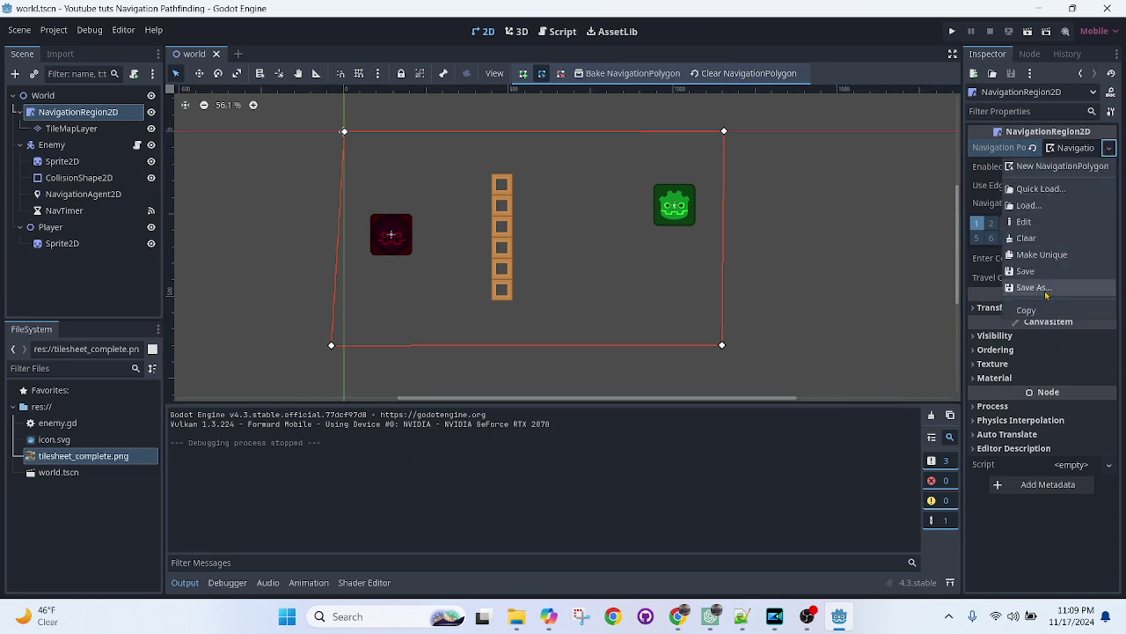
left_click(1053, 241)
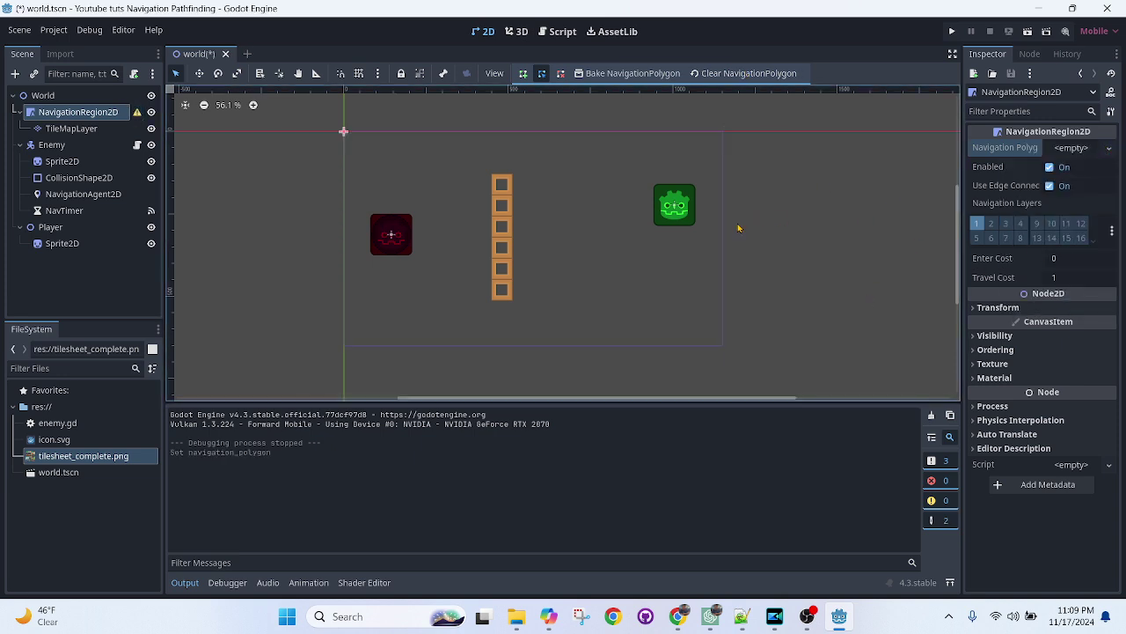
Test-run the scene with no navigation polygon assigned, and close the game window.
scroll(486, 233, "up", 1)
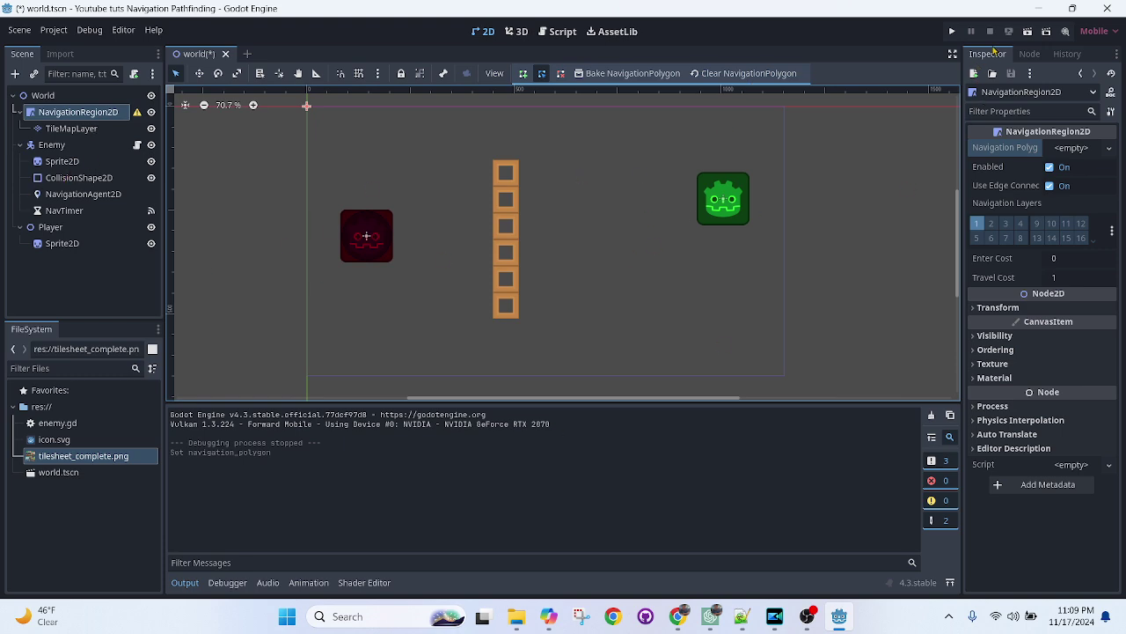
left_click(1028, 30)
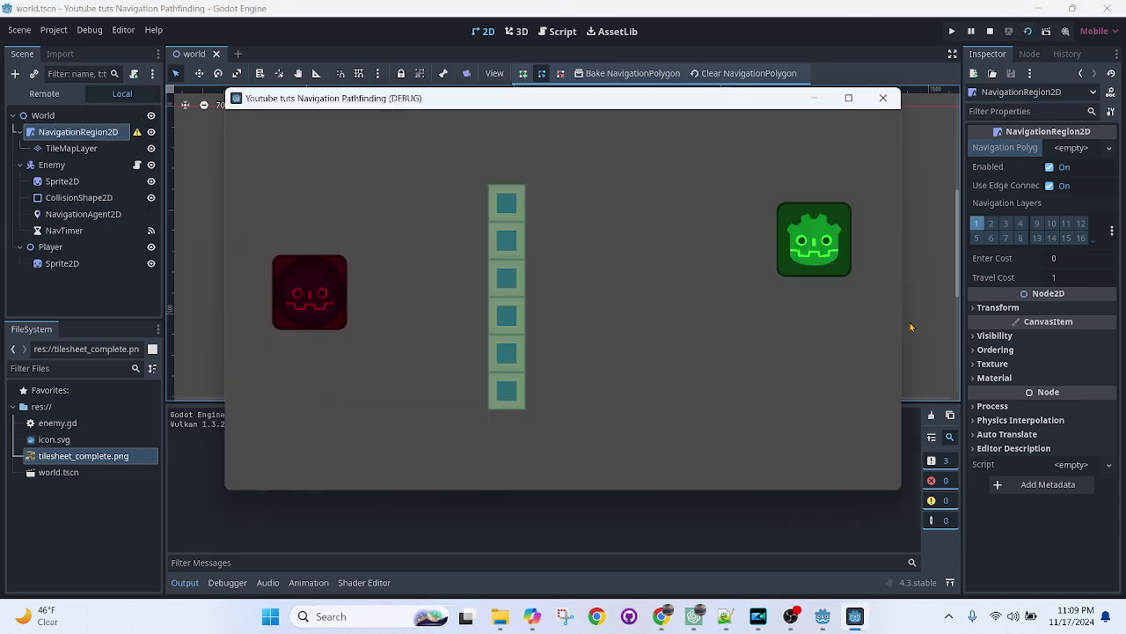
left_click(882, 98)
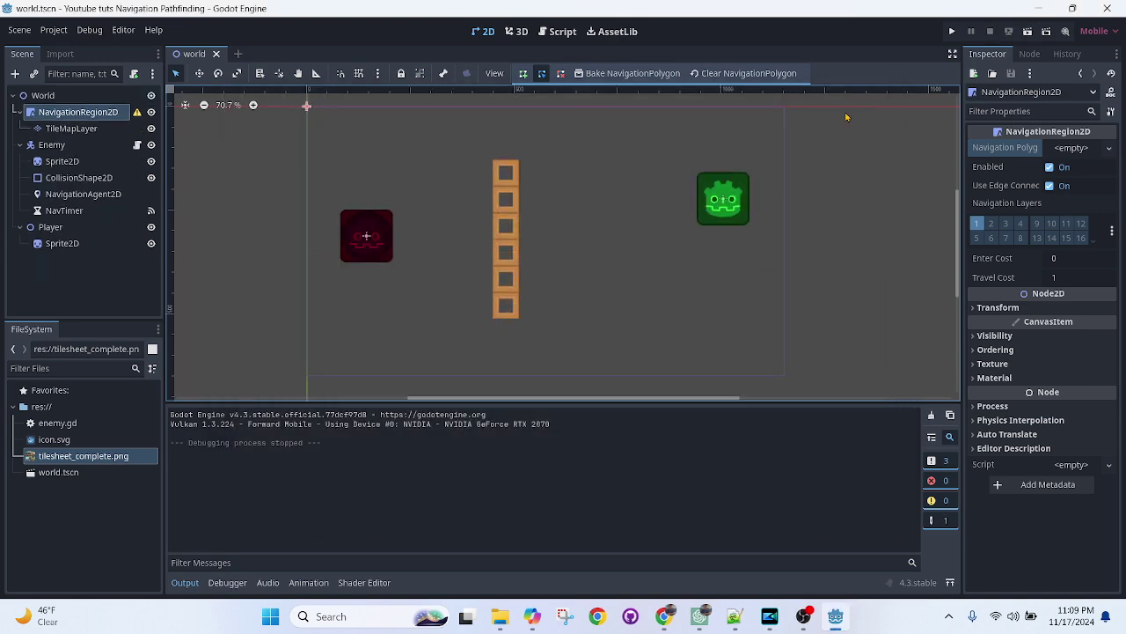
Attach a new script, navigation_region_2d.gd, to the NavigationRegion2D node.
left_click(77, 131)
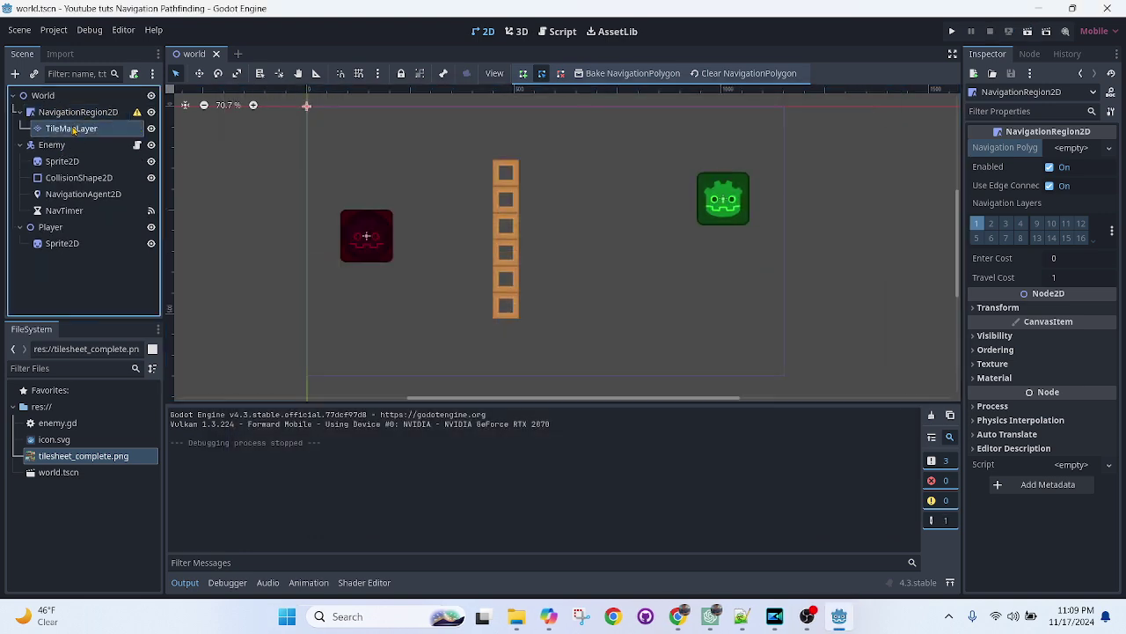
left_click(134, 73)
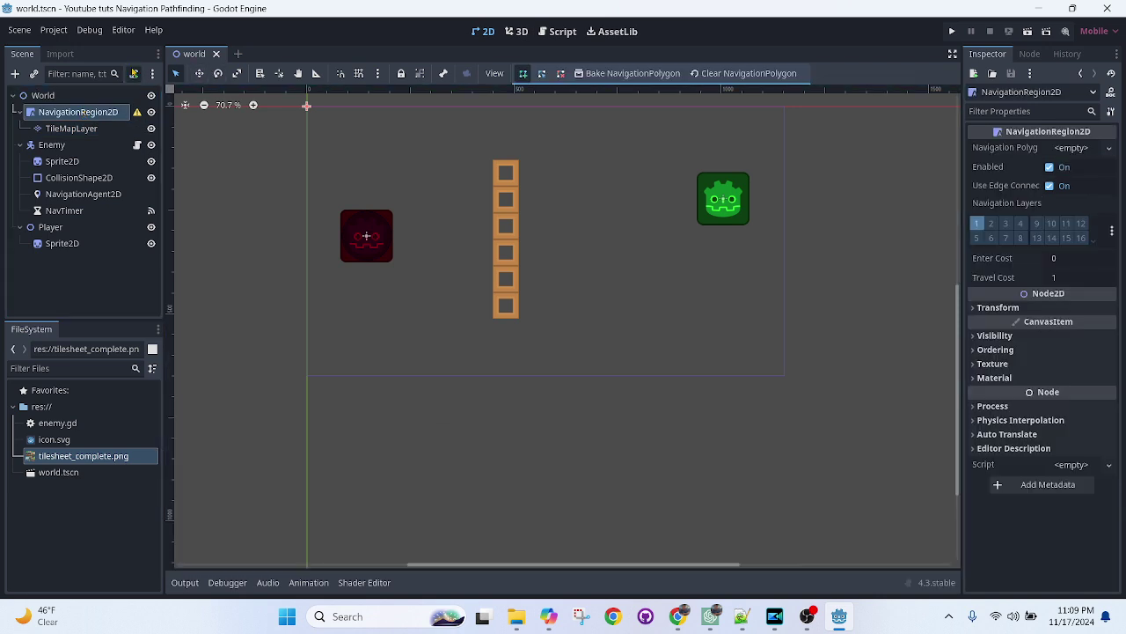
left_click(523, 404)
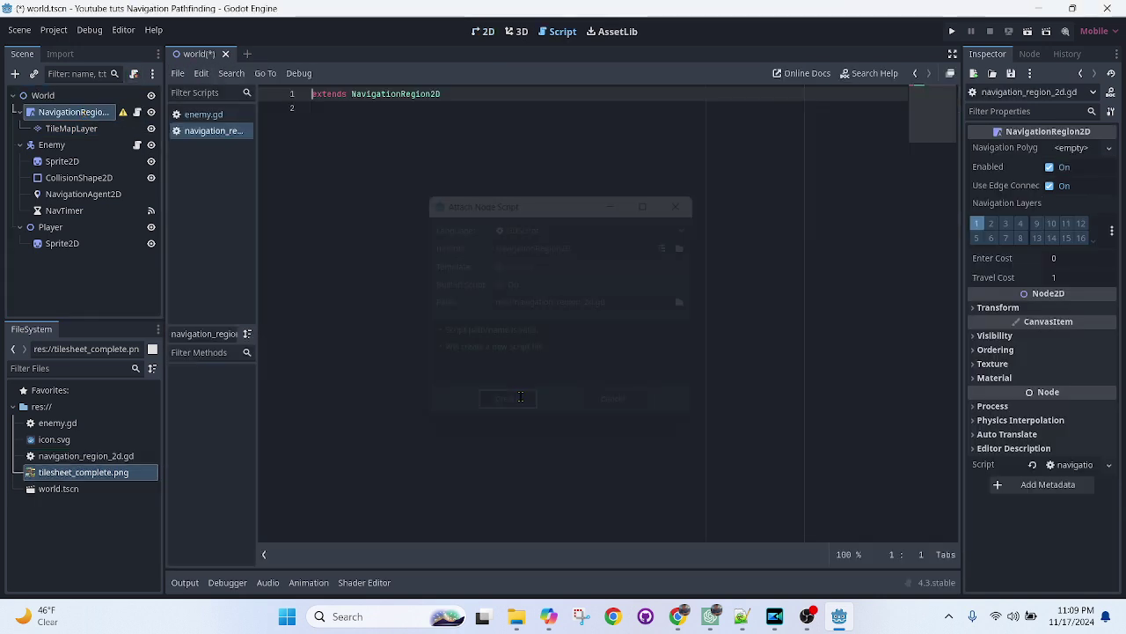
Add an InitNavRegion() function with a pass statement to the NavigationRegion2D script.
left_click(469, 185)
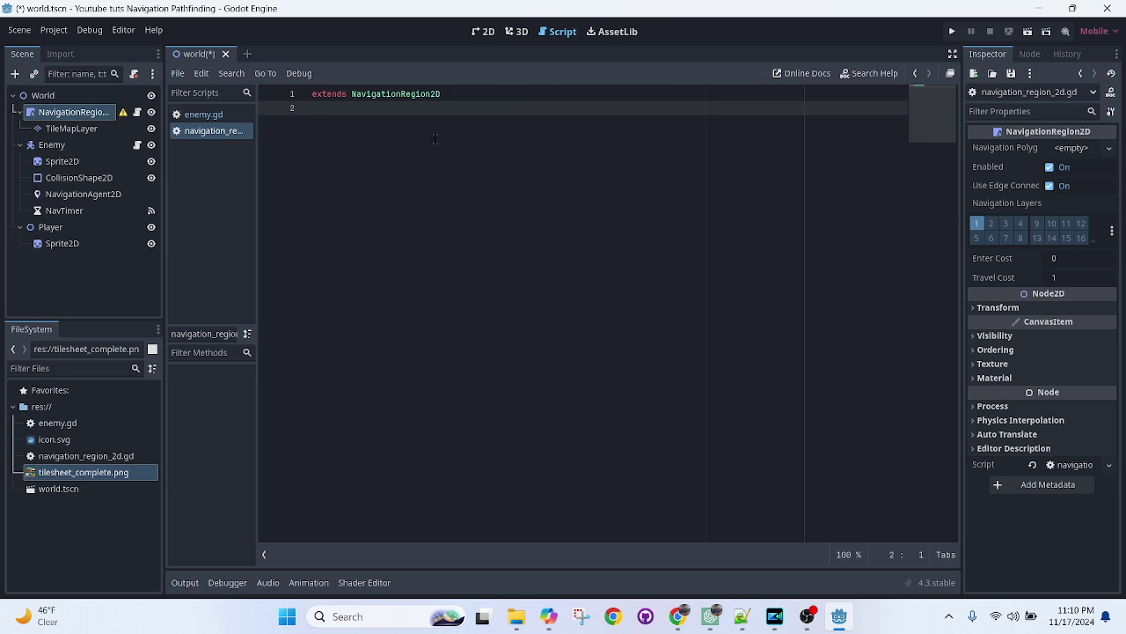
key("Return")
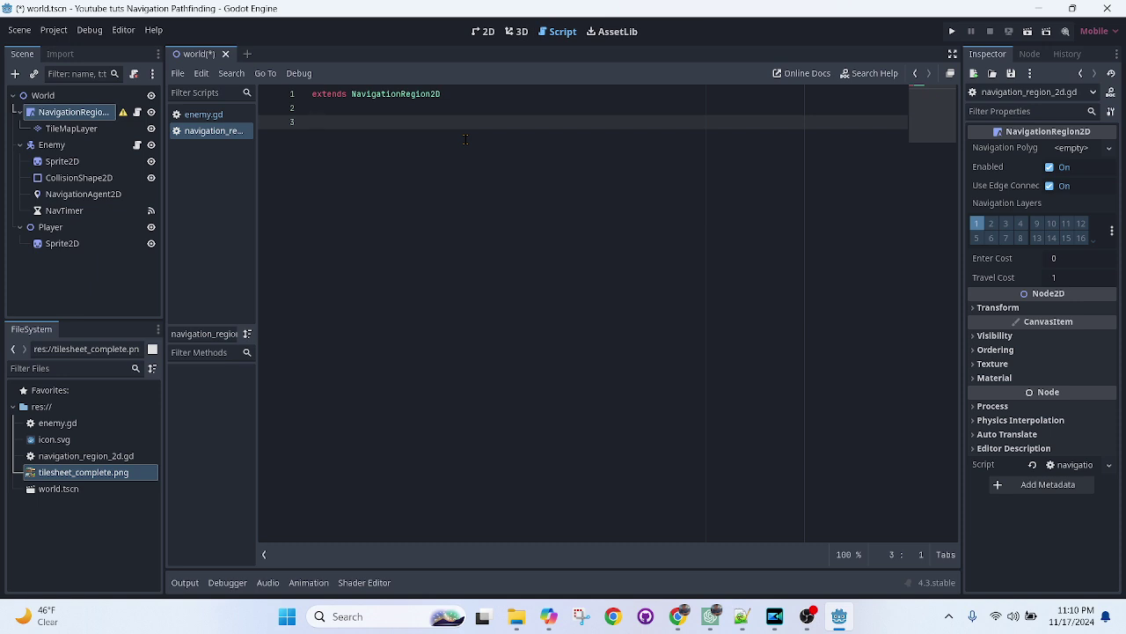
type("func Ini")
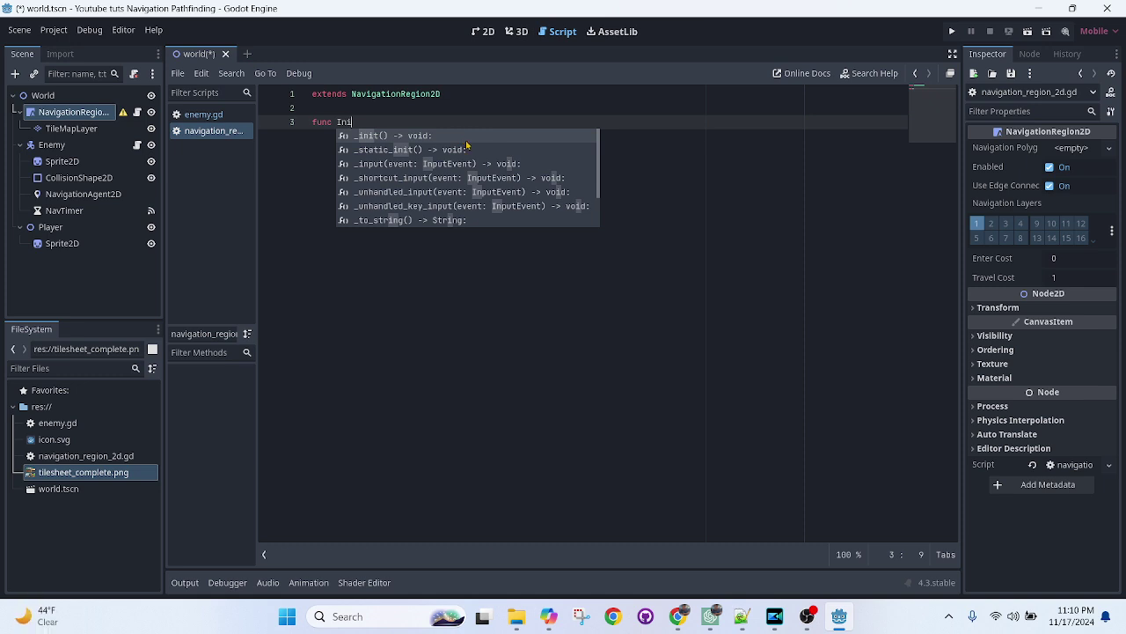
type("tNav")
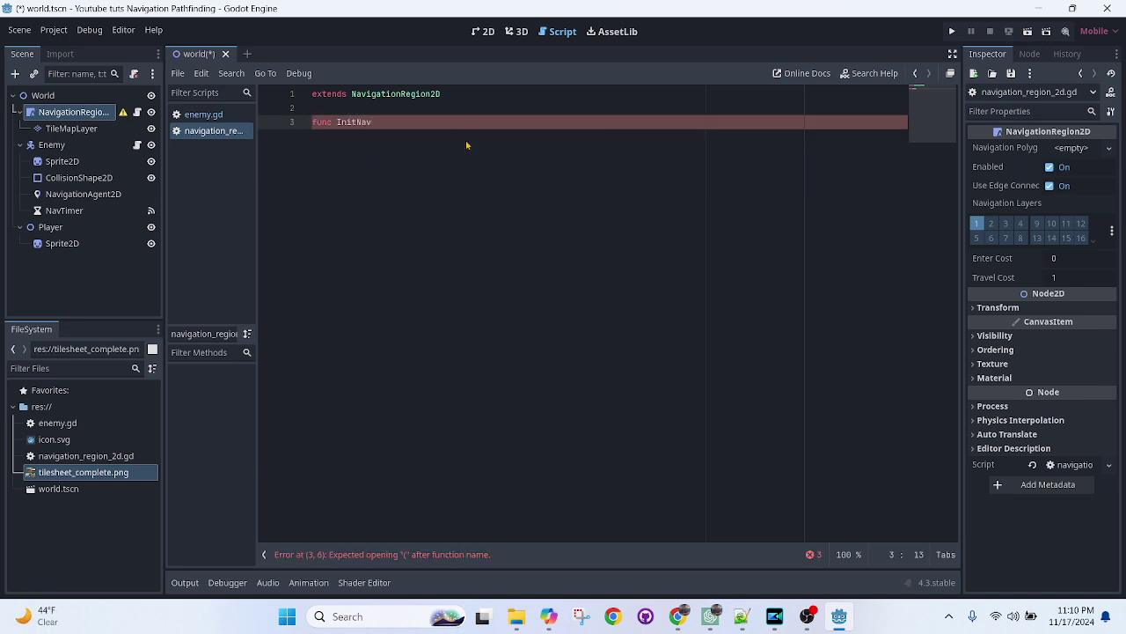
type("Region():")
key("Return")
type("pass")
key("Return")
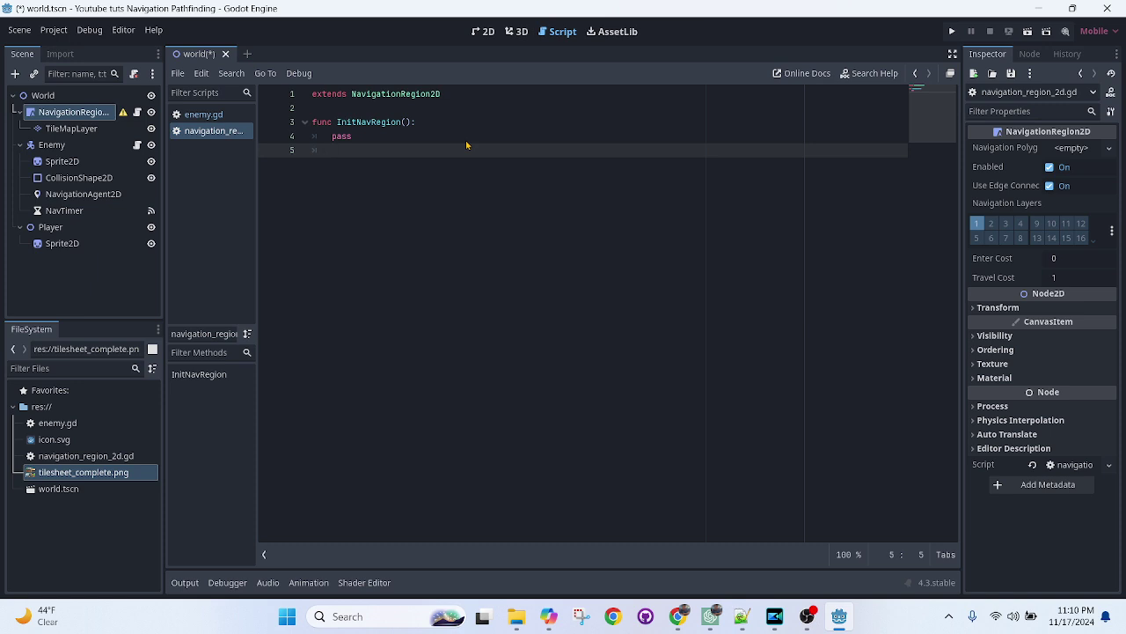
Declare a variable nav_polygon in InitNavRegion and assign it NavigationPolygon.new().
type("var nav_polygon = Navi")
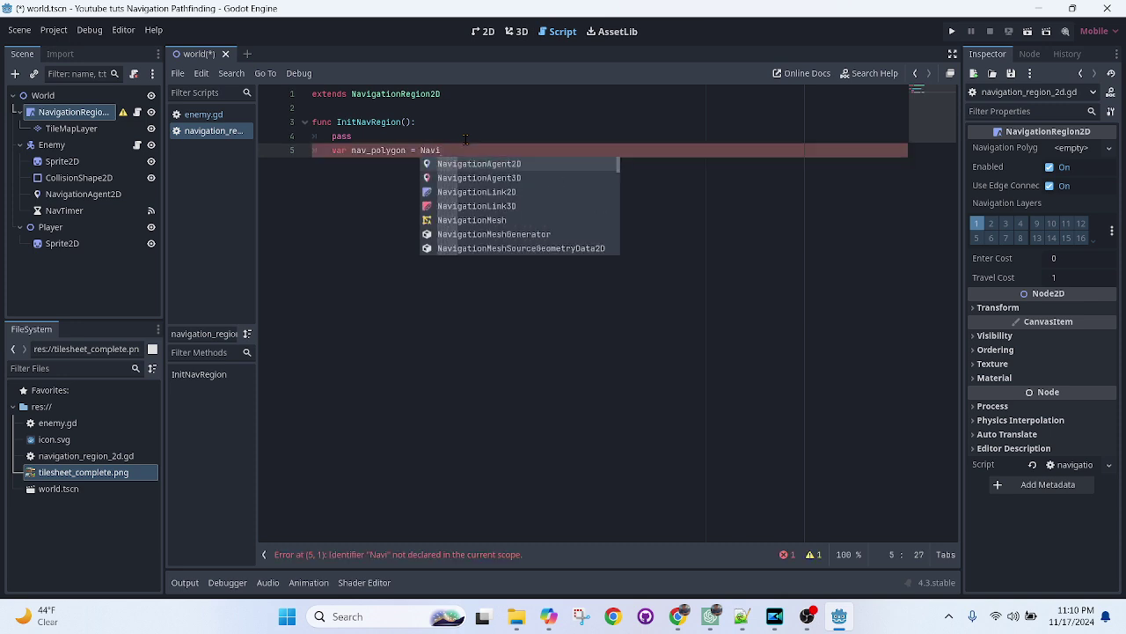
type("gation")
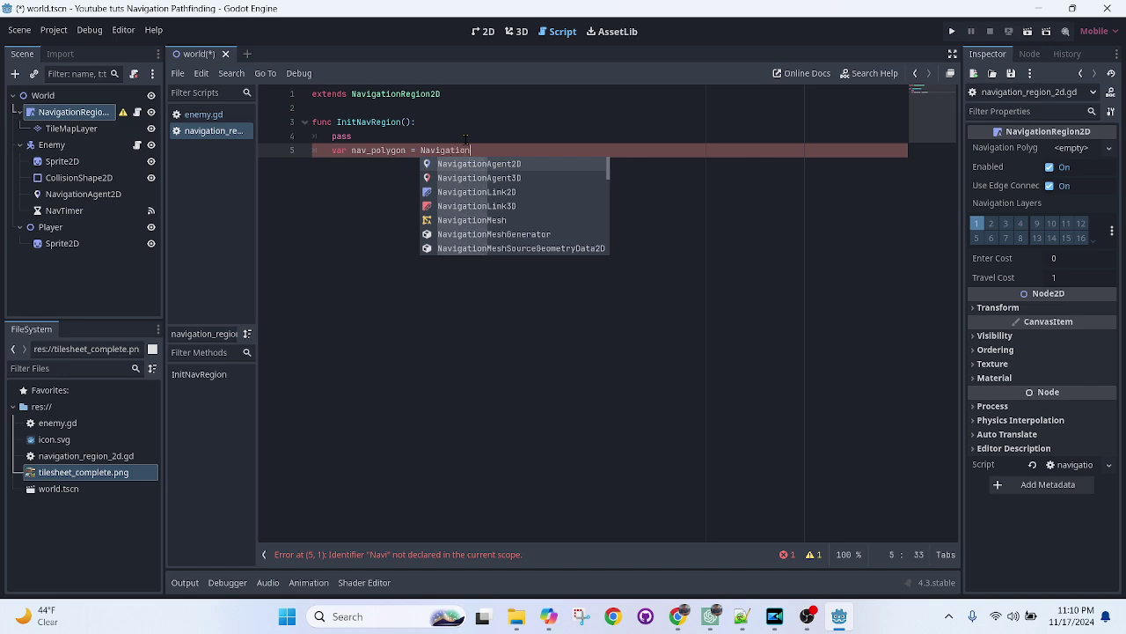
type("Po")
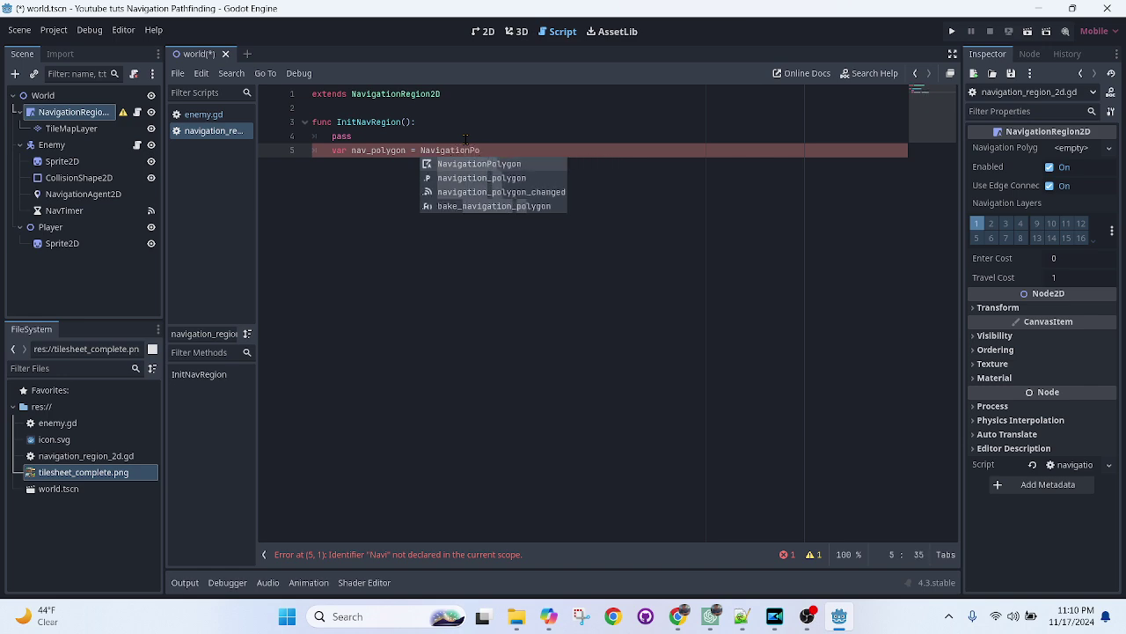
key("Return")
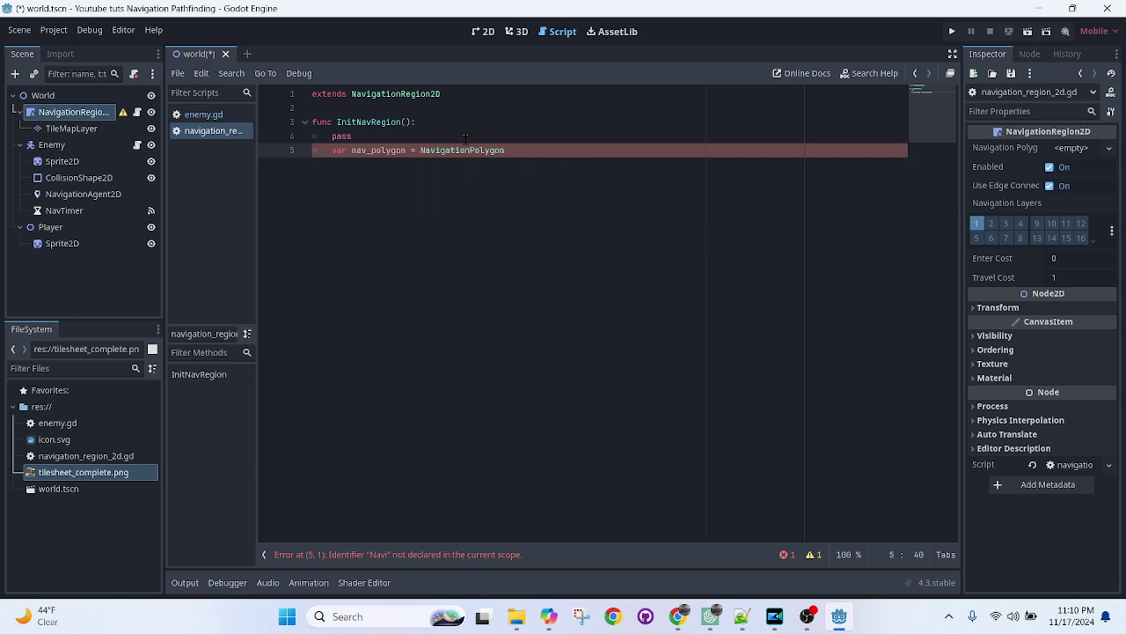
type(".ne")
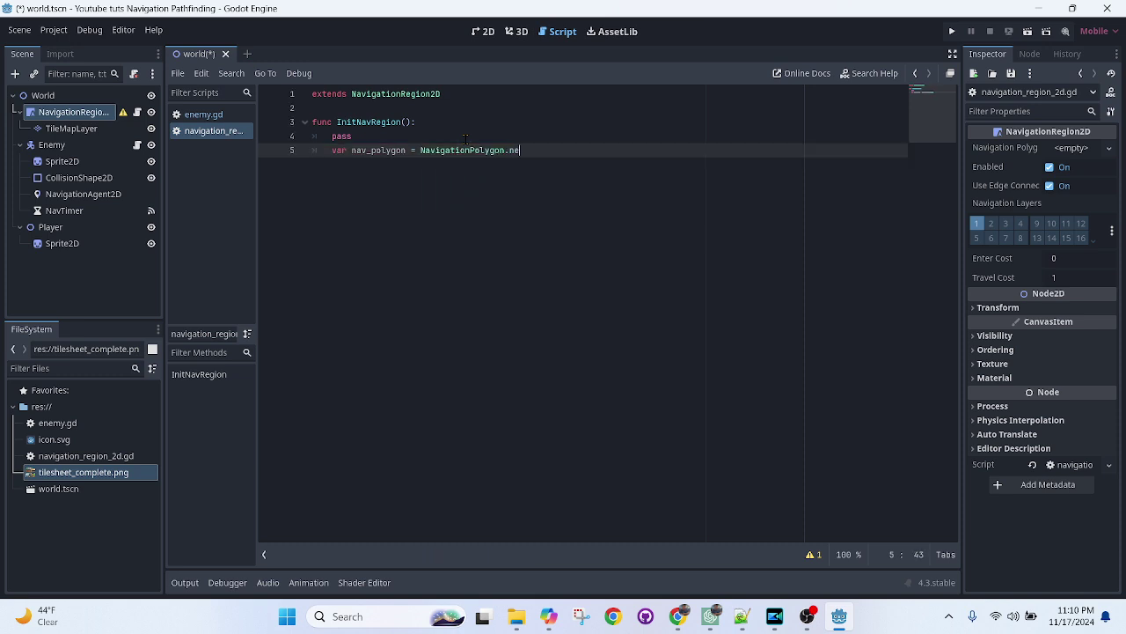
type("w()")
Declare a variable polygon in InitNavRegion and assign it a PackedVector2Array with empty square brackets split over several lines.
key("Return")
key("Return")
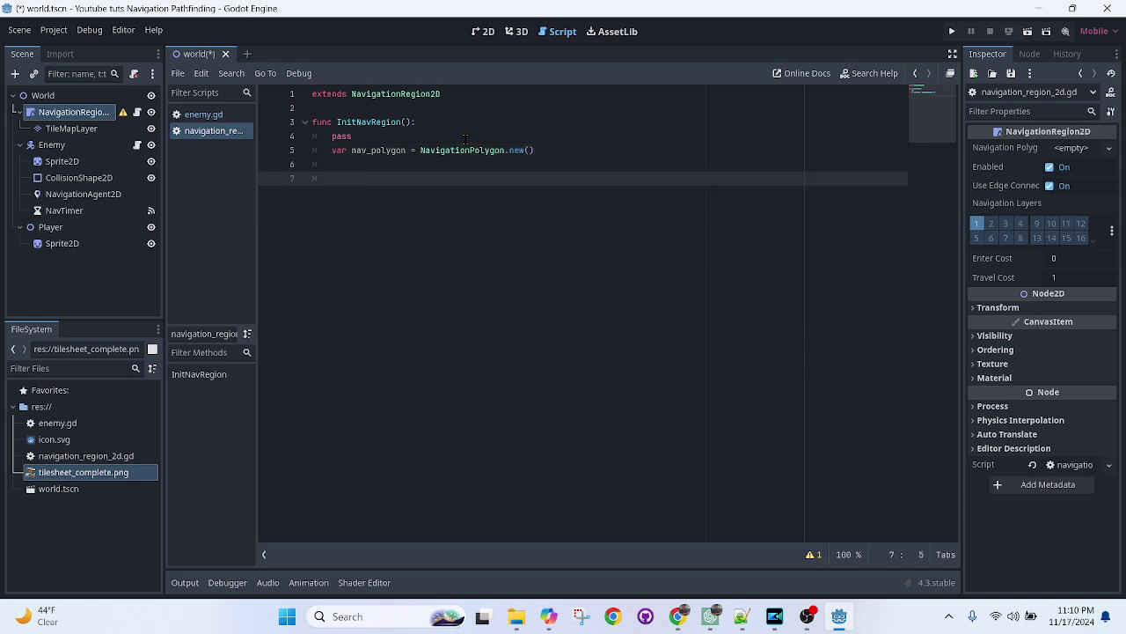
type("var polygon = ")
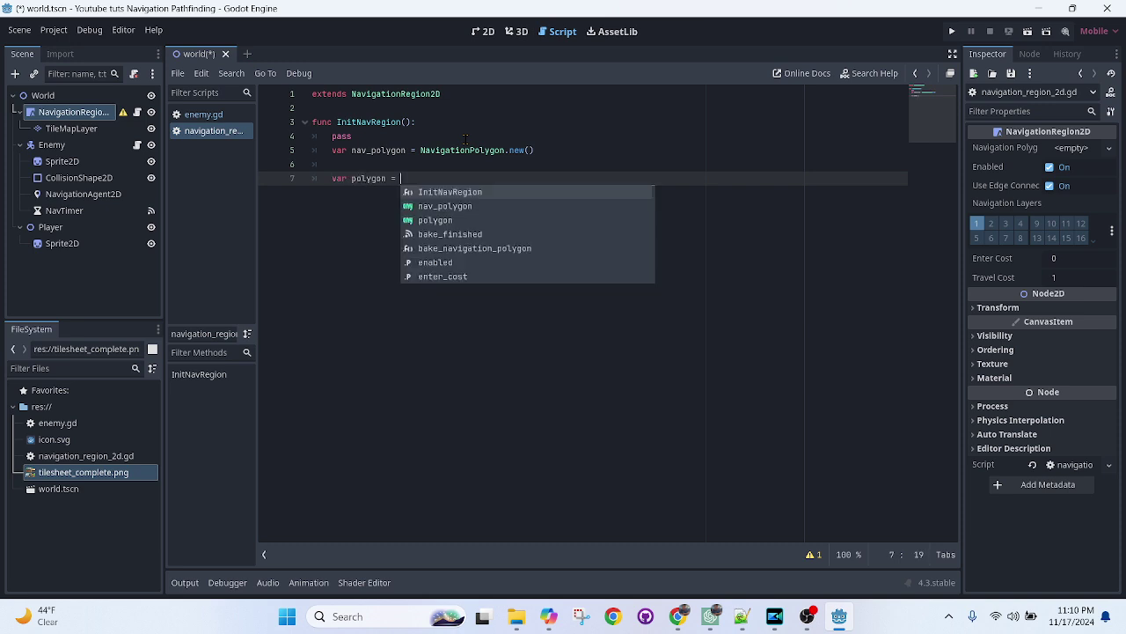
type("Pack")
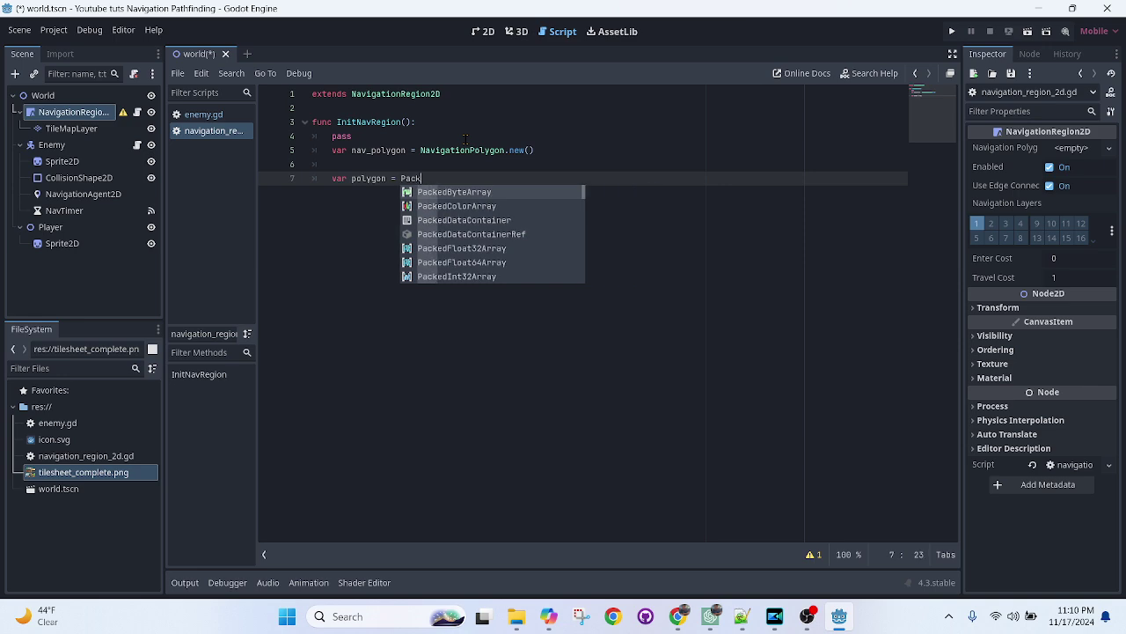
type("edV")
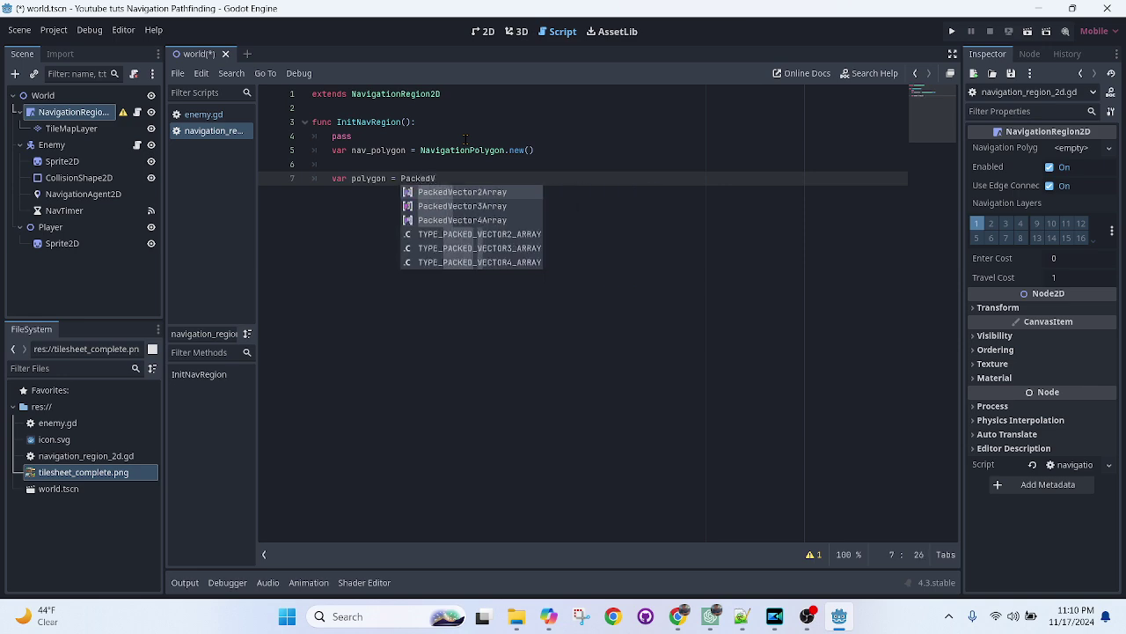
key("Return")
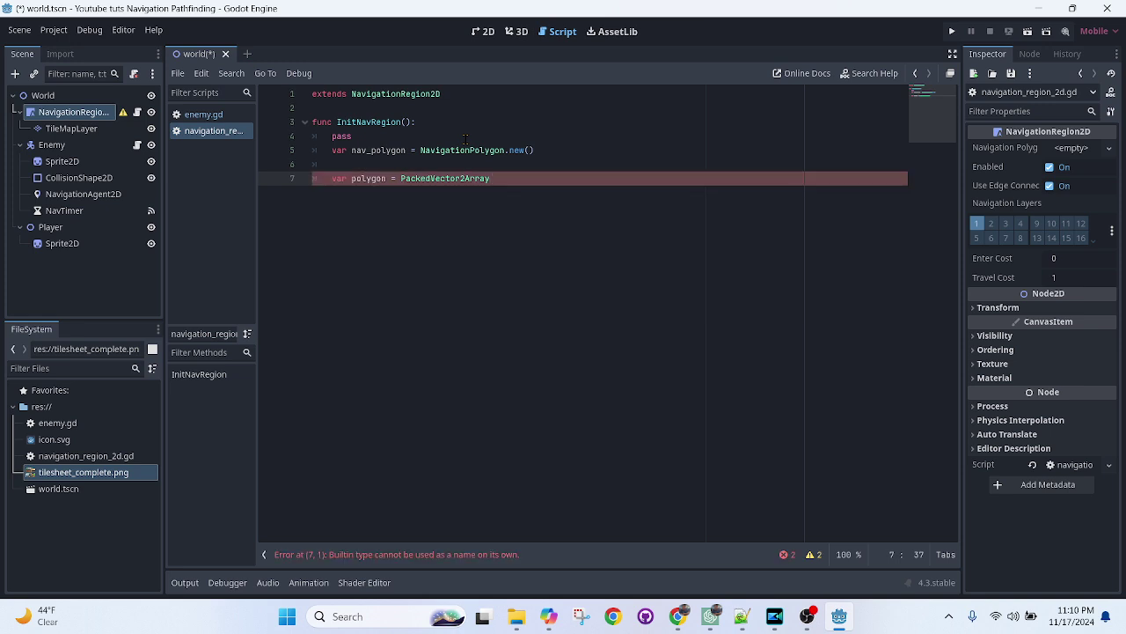
type("([")
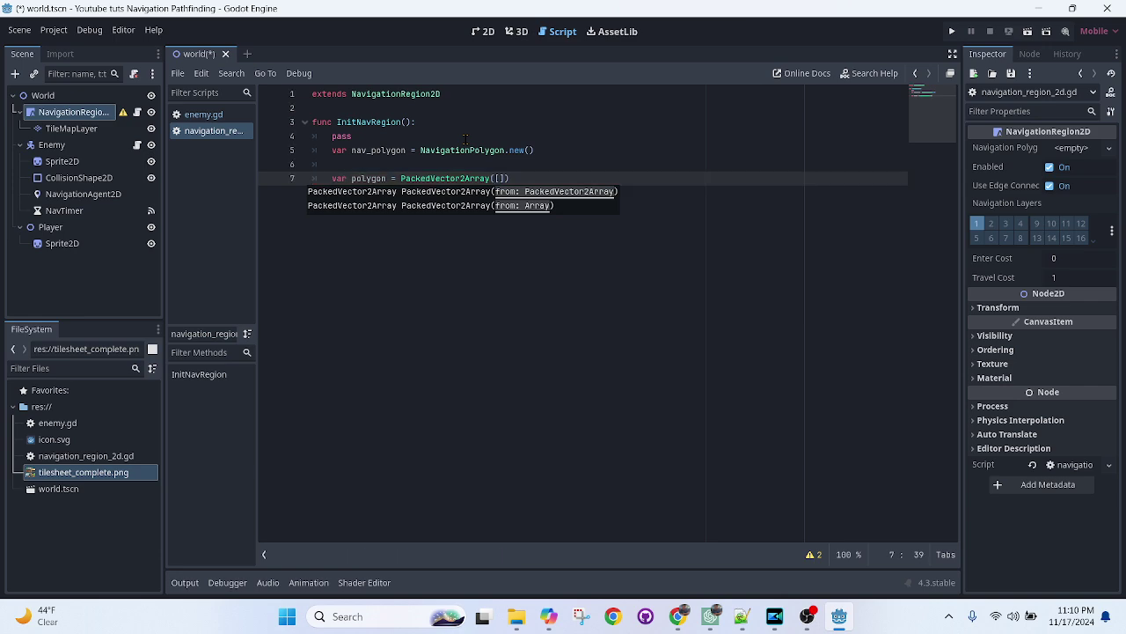
key("Return")
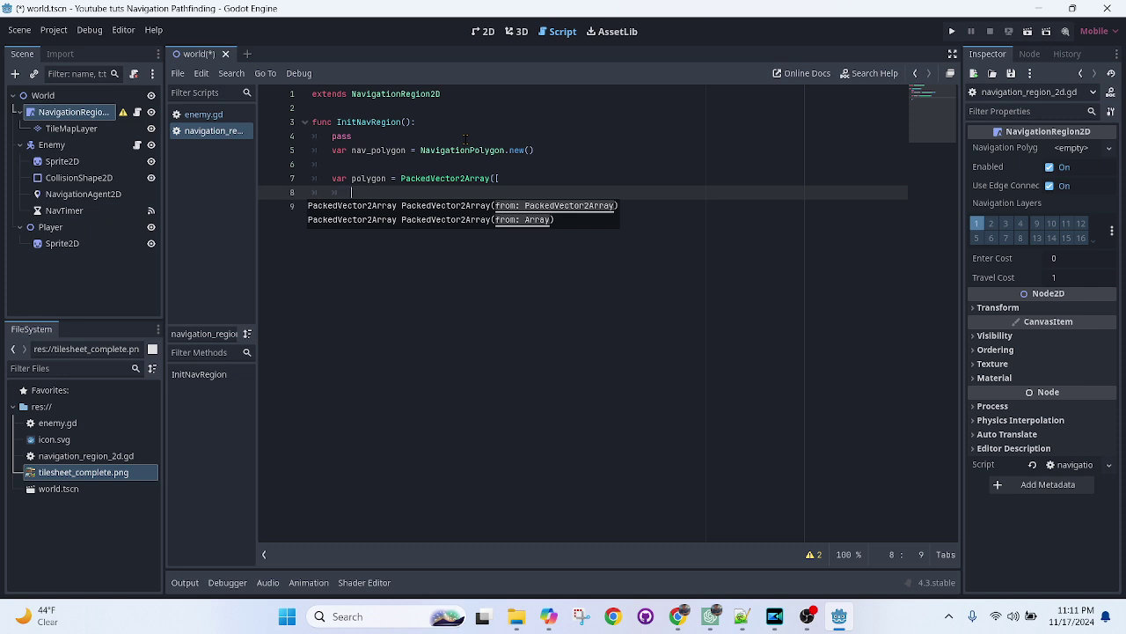
key("Down")
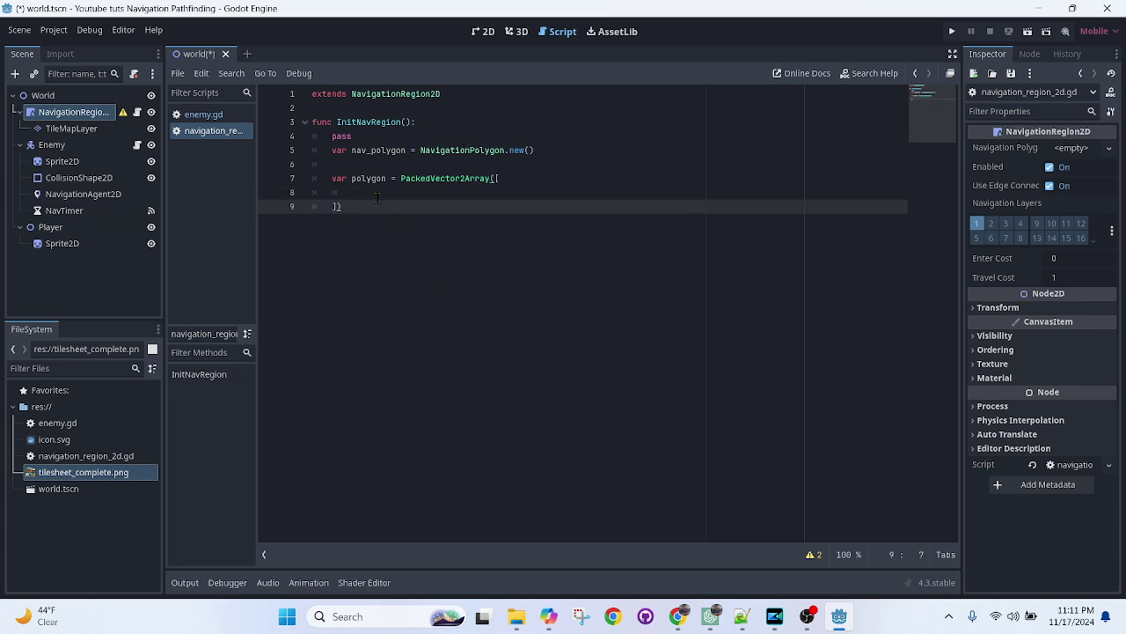
Check the scene's play area in the 2D view, and add Vector2(0,0) as the array's first point.
left_click(384, 190)
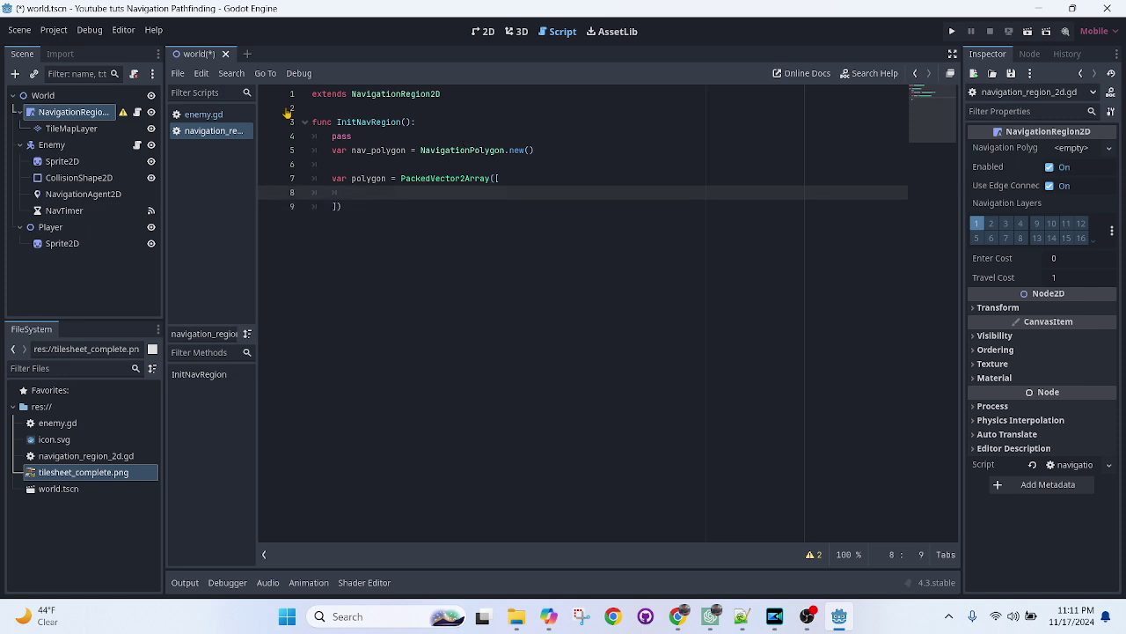
left_click(480, 31)
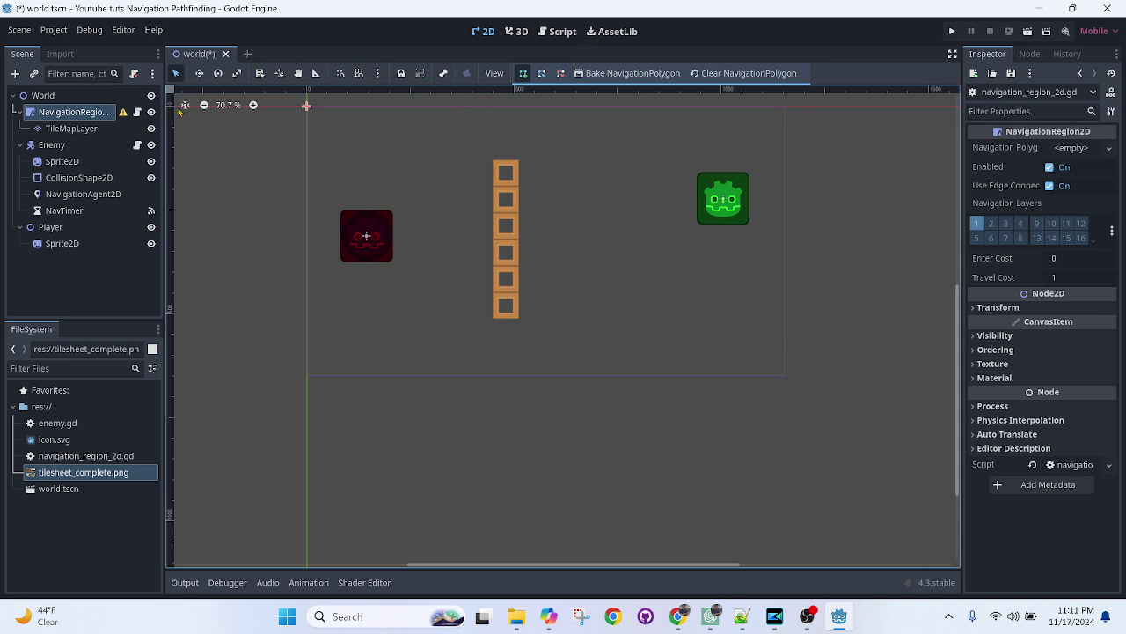
left_click(137, 112)
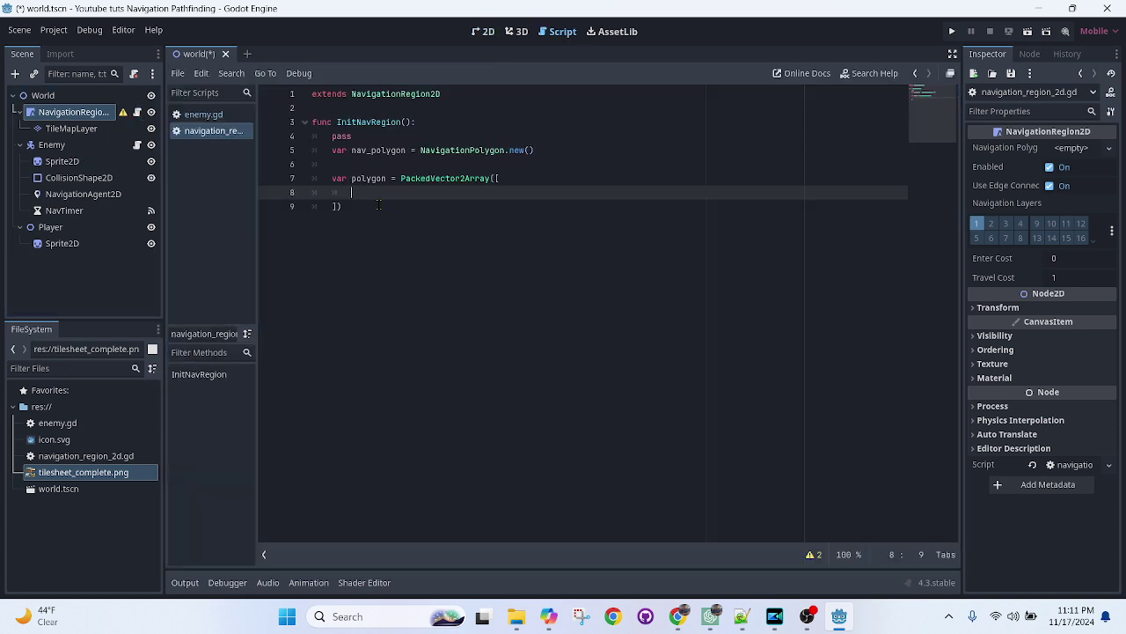
type("V")
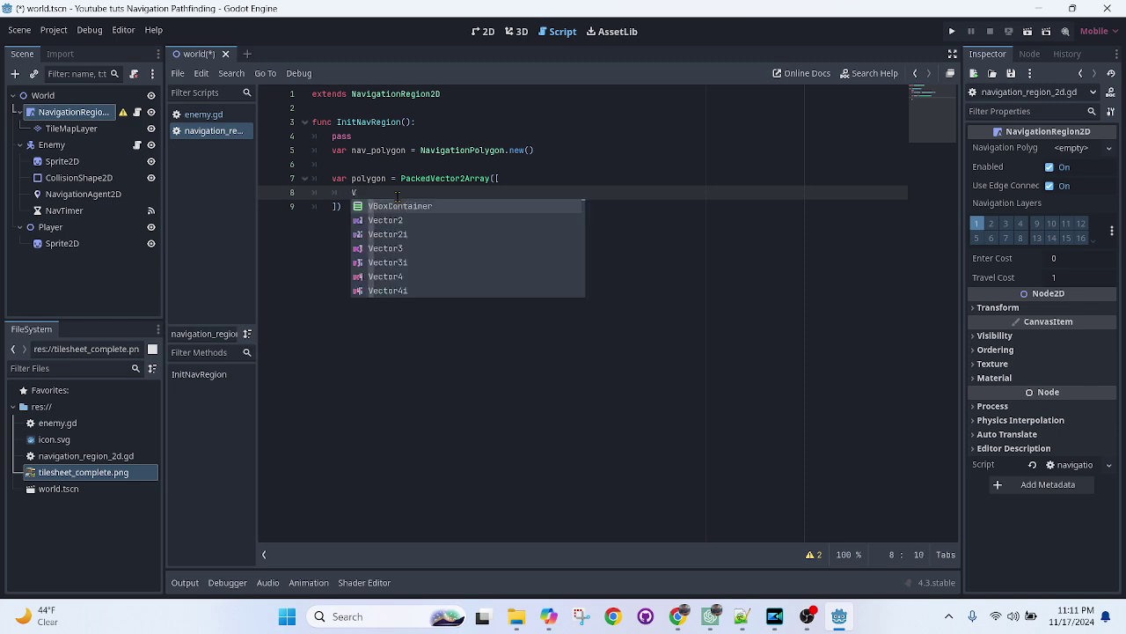
key("Down")
key("Return")
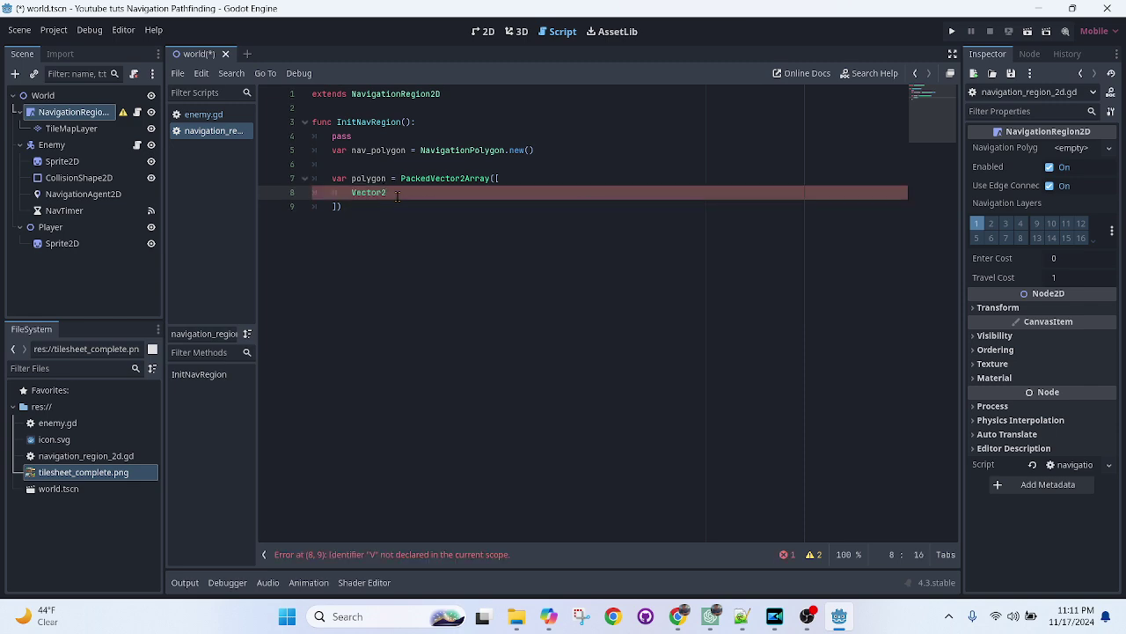
type("(")
type("6,0")
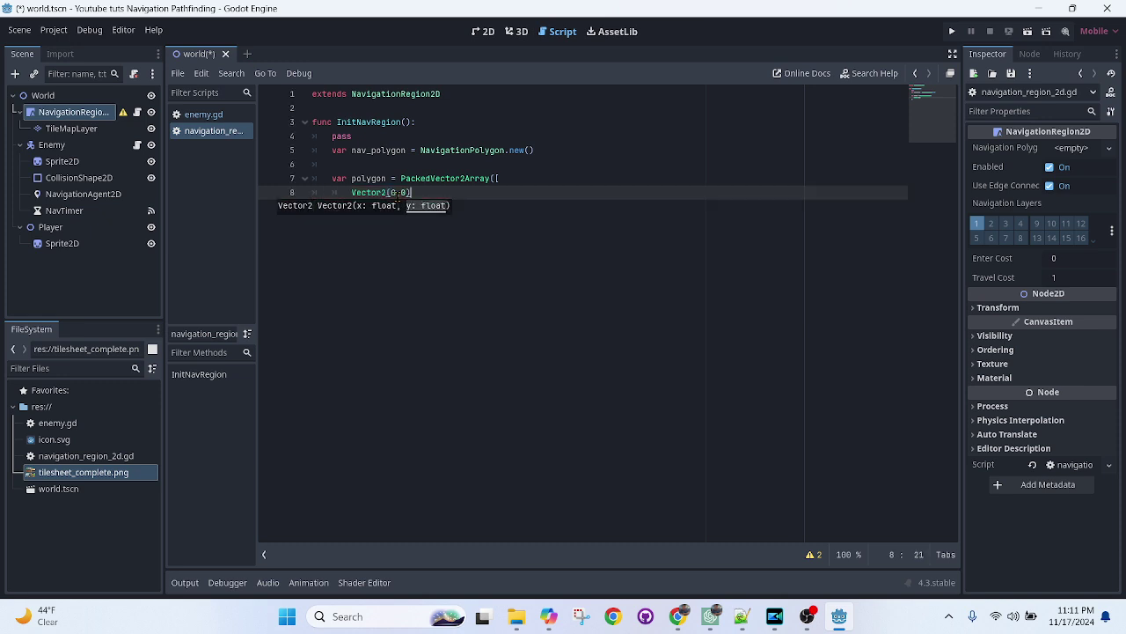
type(",")
key("Return")
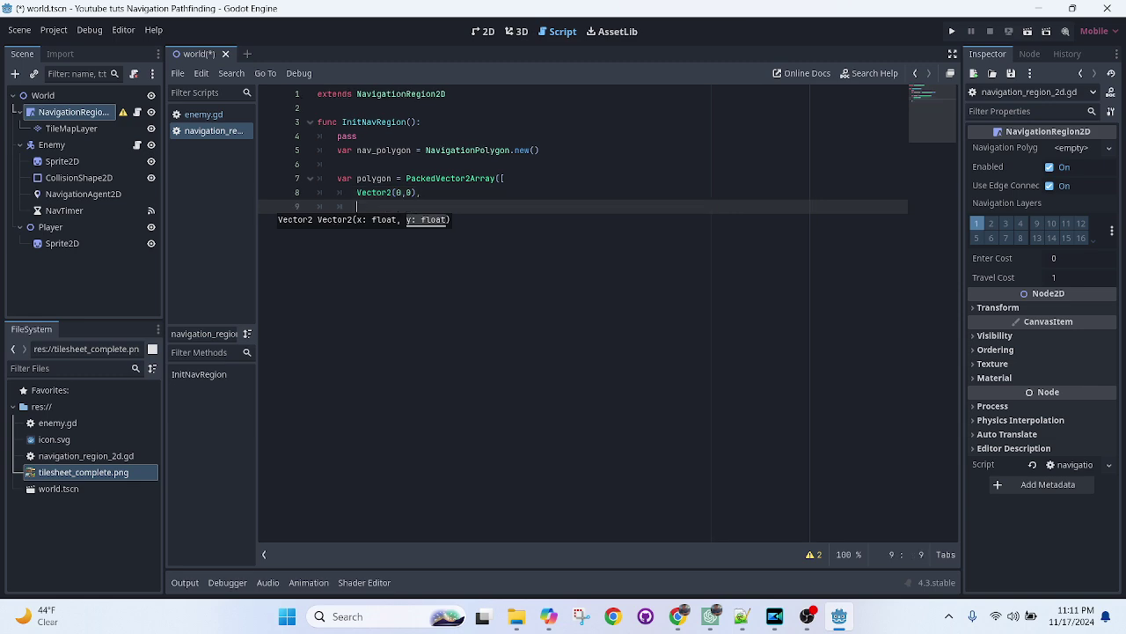
Add Vector2(1200,0) as the second point of the polygon array.
type("Ve")
key("Return")
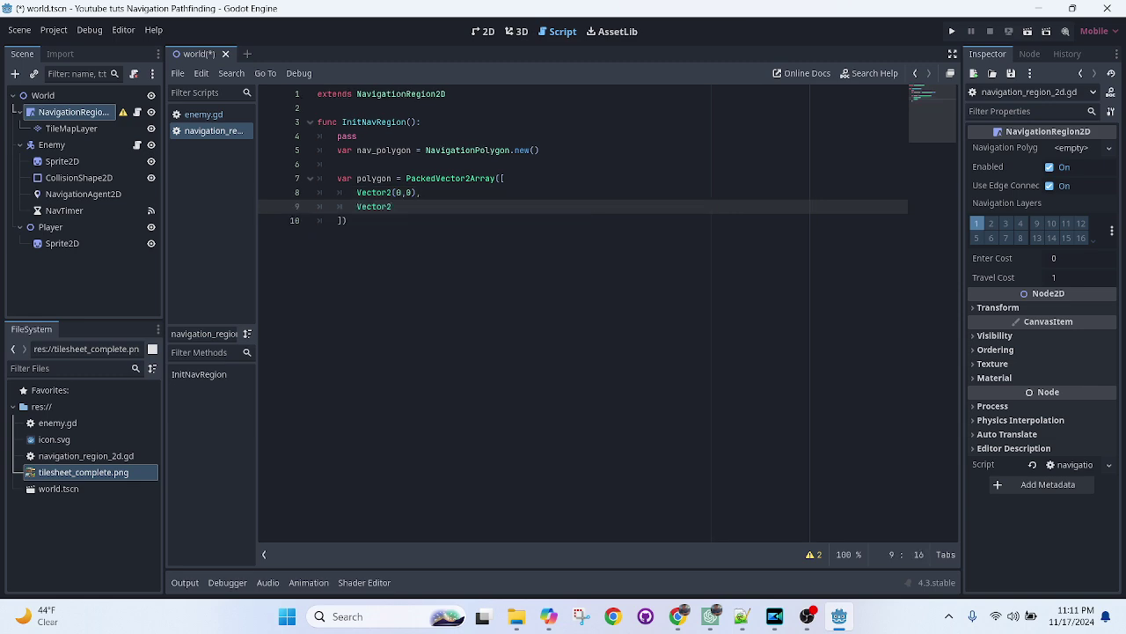
type("(1200")
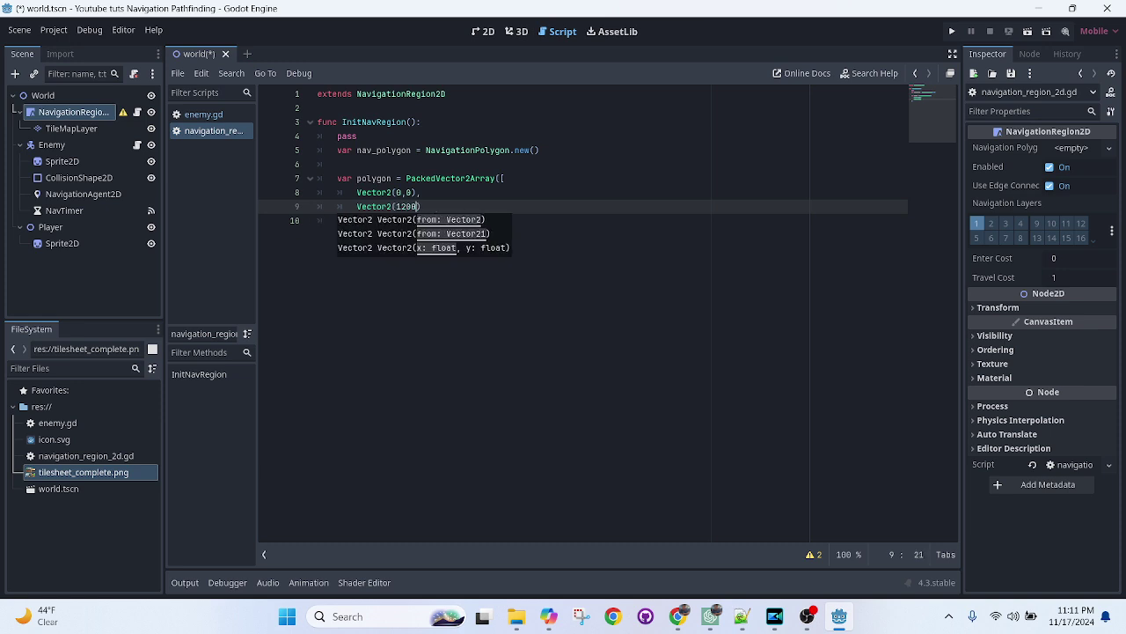
type(",")
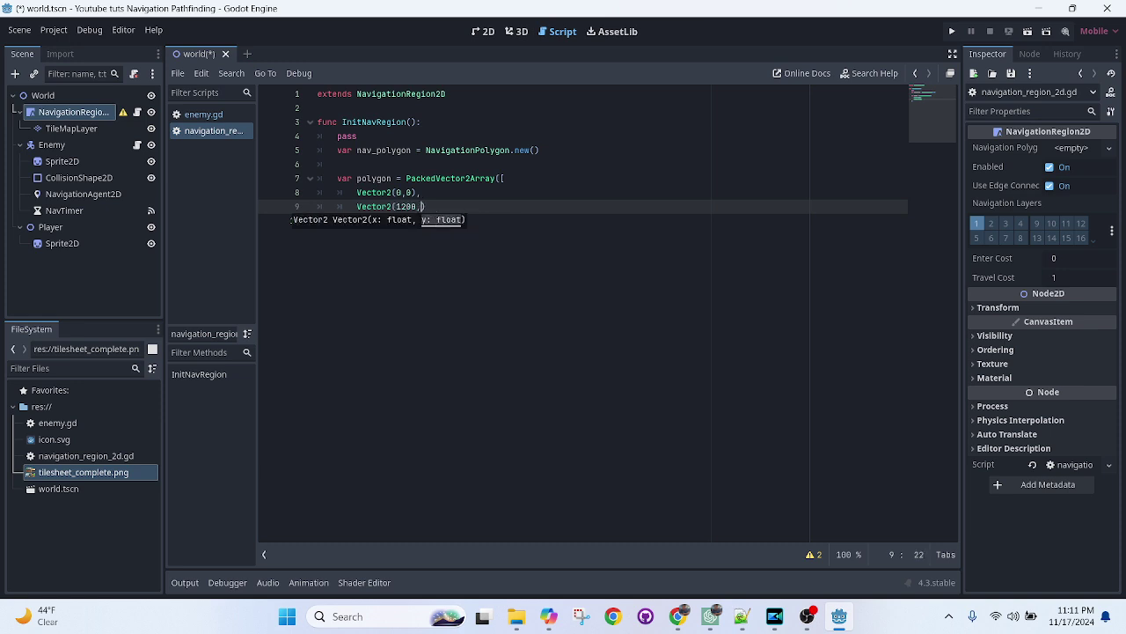
type("0")
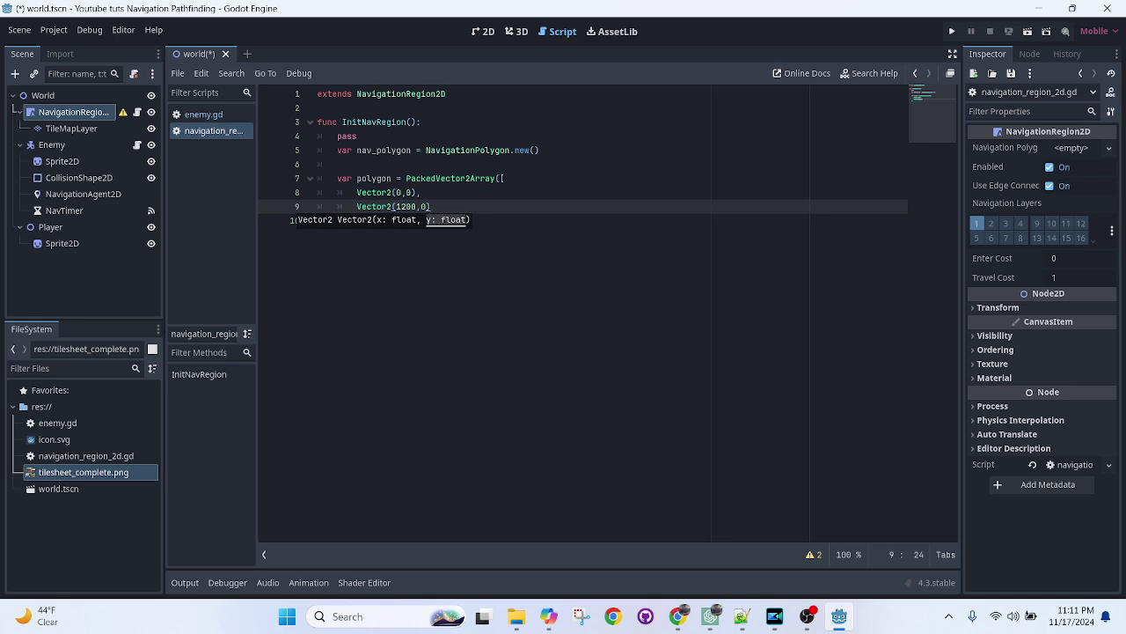
type("),")
key("Return")
Add Vector2(1200,1200) as the third point of the polygon array.
type("Ve")
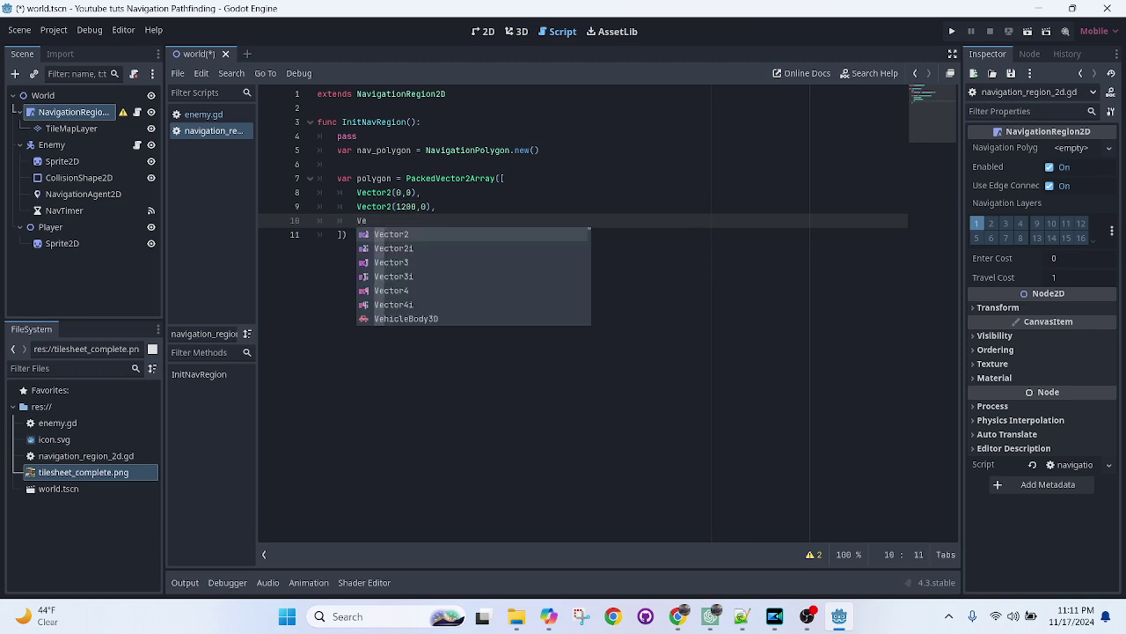
type("ctor2(12")
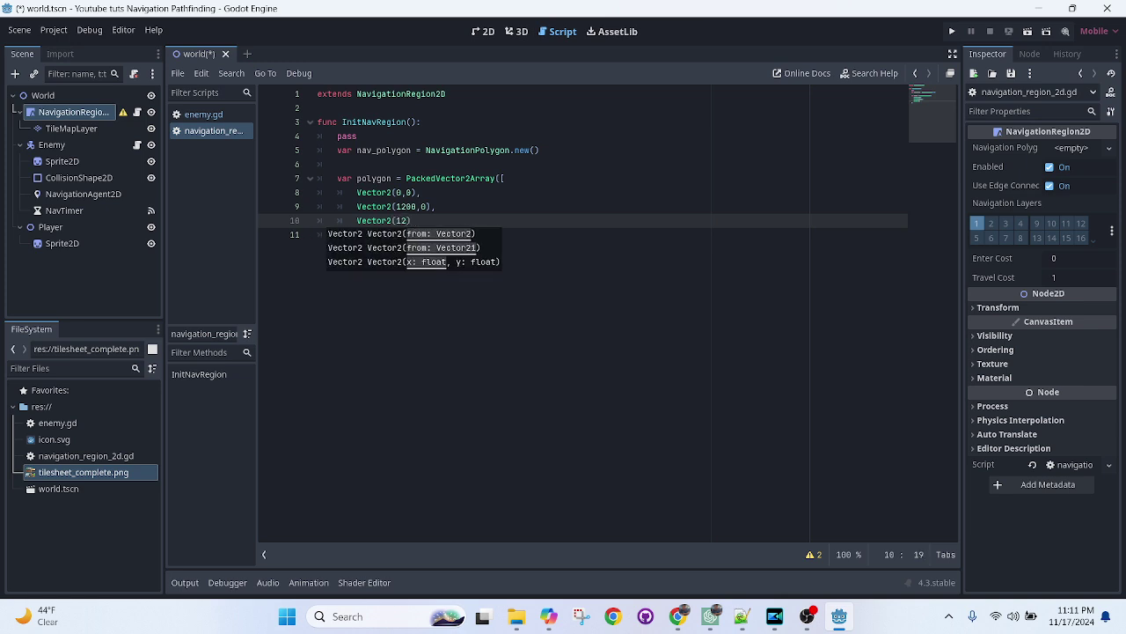
type("00,")
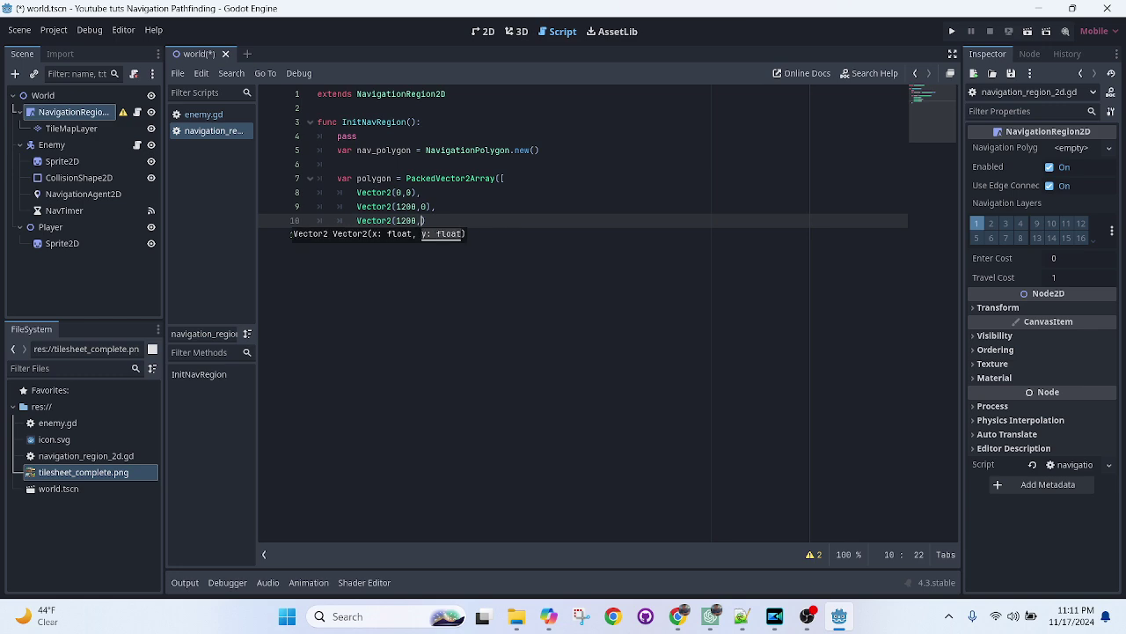
type("1200")
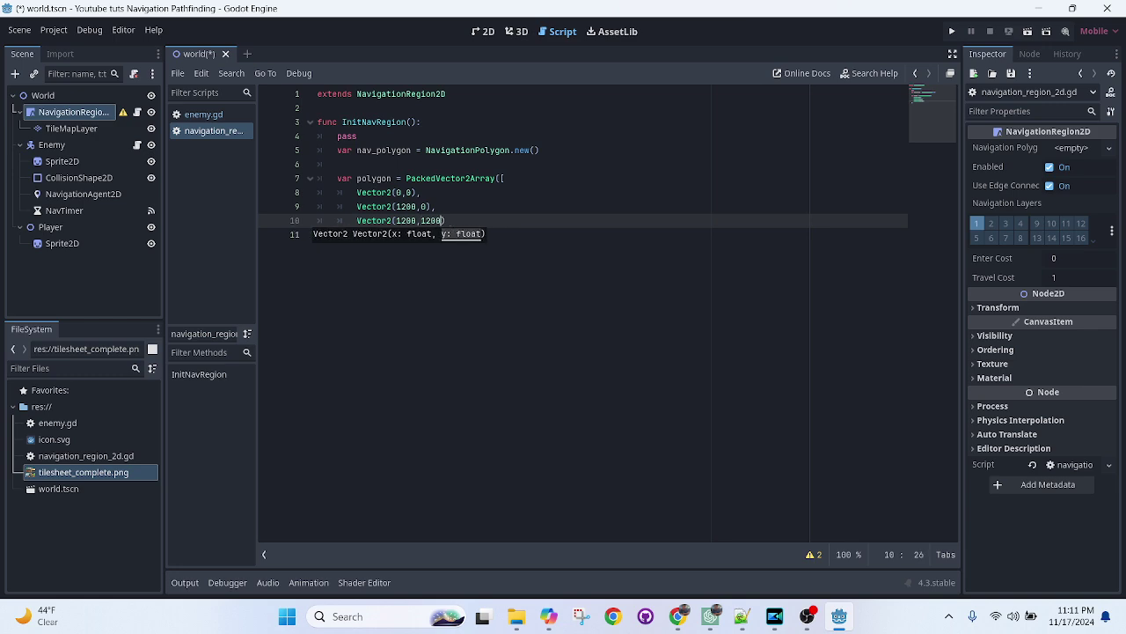
key("Return")
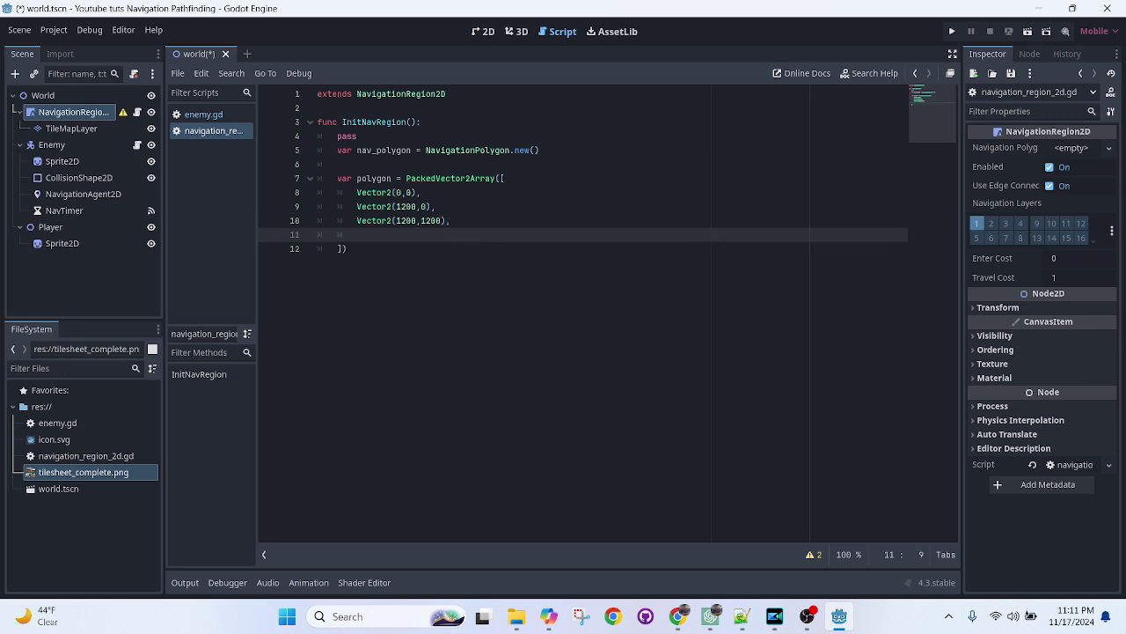
Add Vector2(0, 1200) as the last point of the polygon array, and save the scene and script.
type("Vector2(")
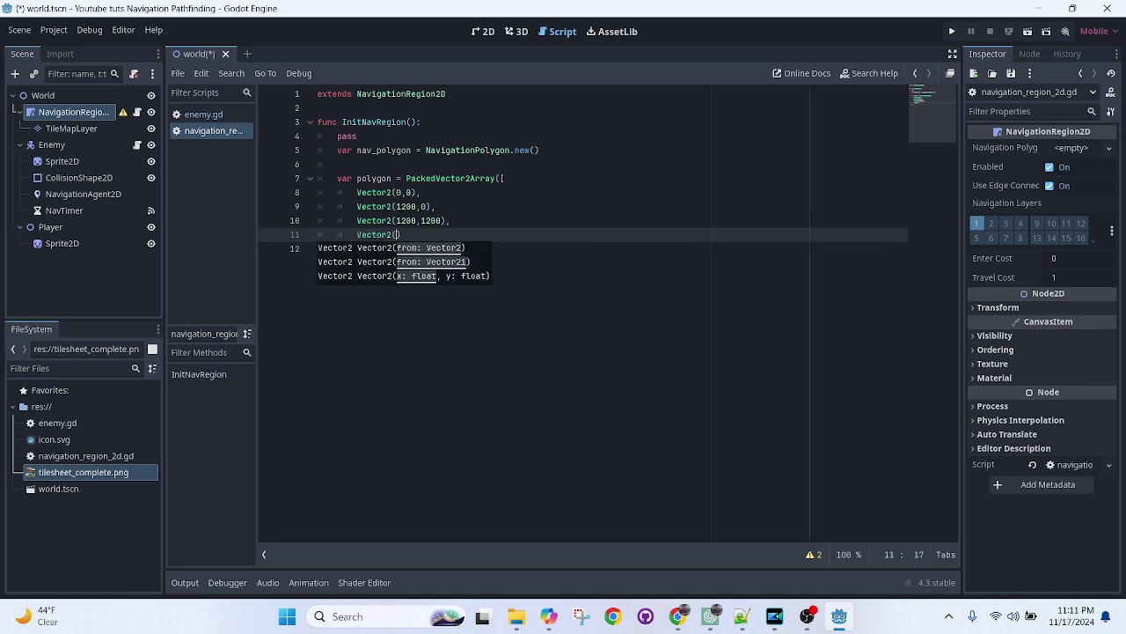
type("0, ")
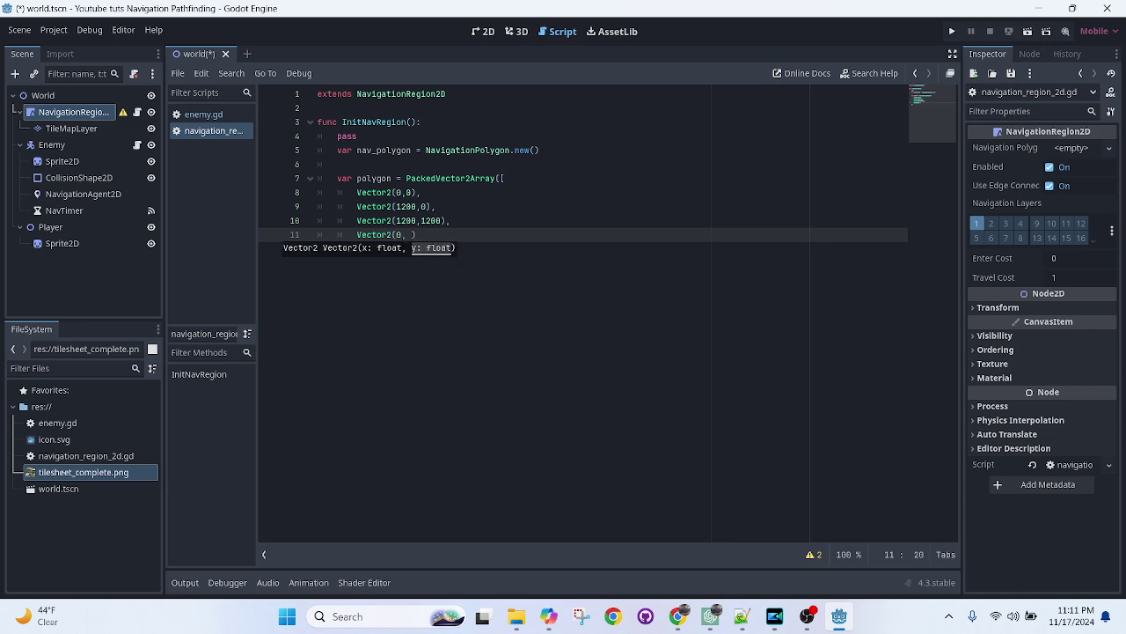
type("1200")
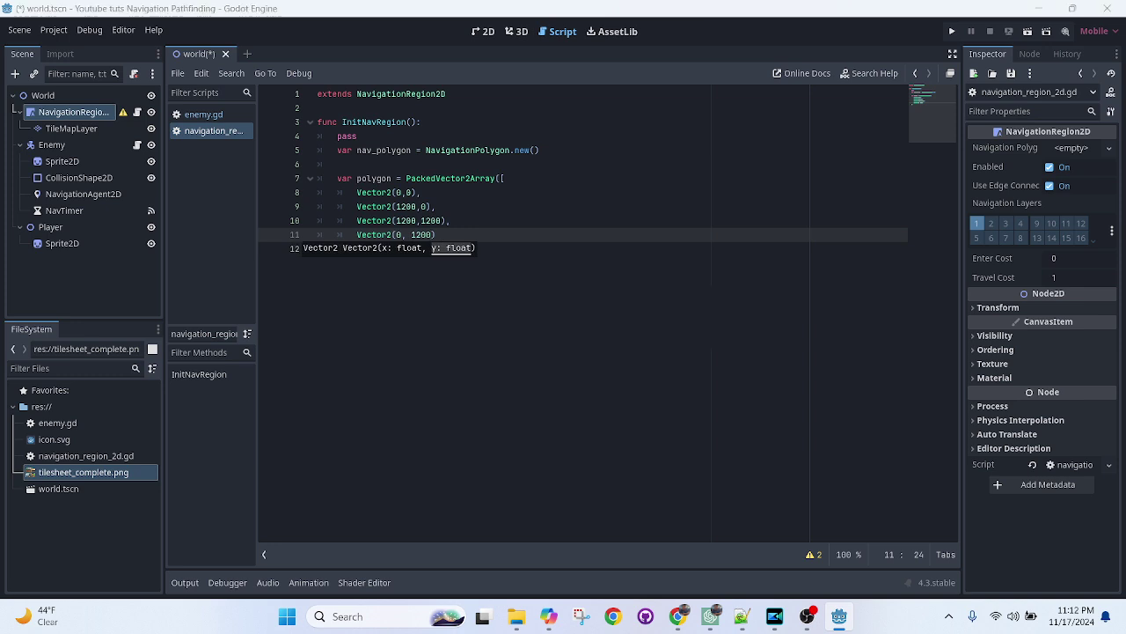
key("ctrl+s")
Add a call to nav_polygon.clear_outlines() below the polygon array, leaving a blank line between them.
left_click(504, 246)
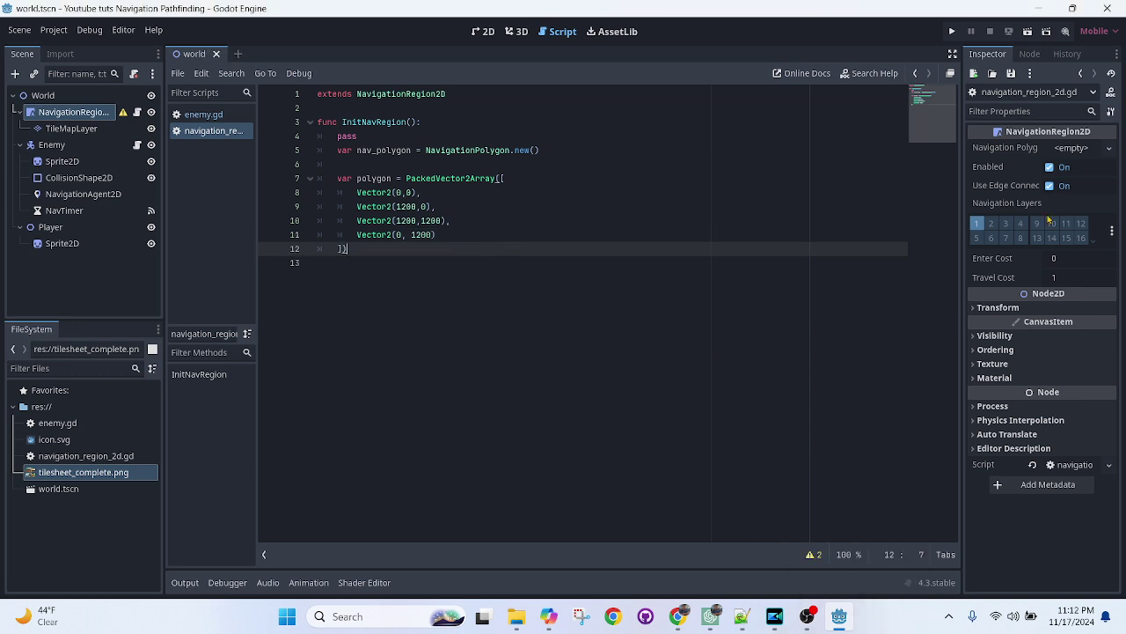
key("Return")
key("Return")
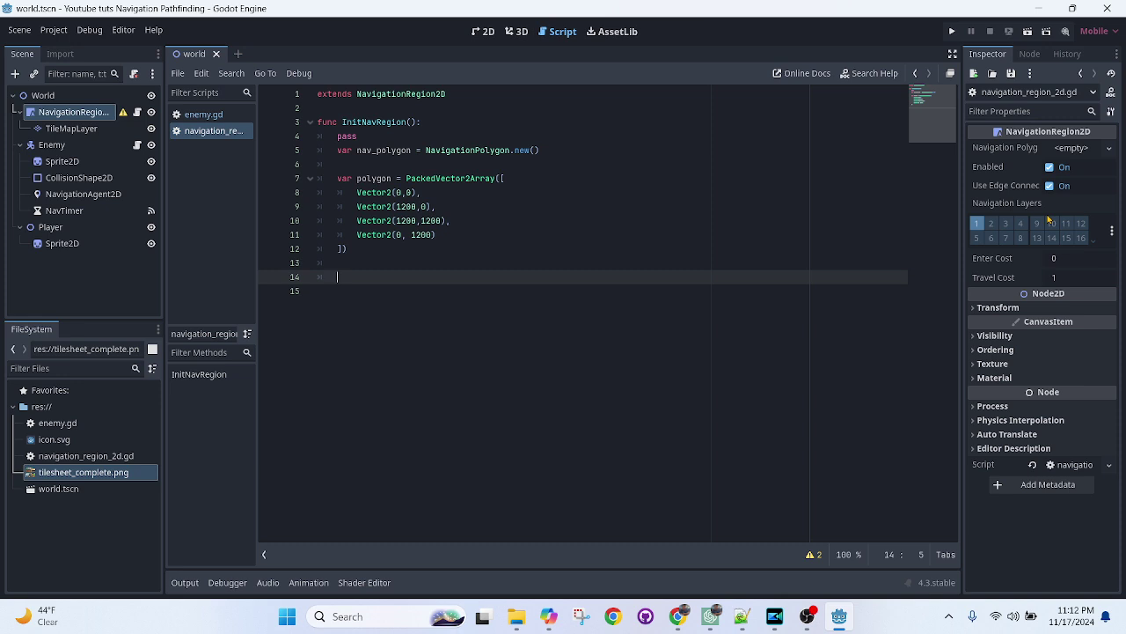
type("vav")
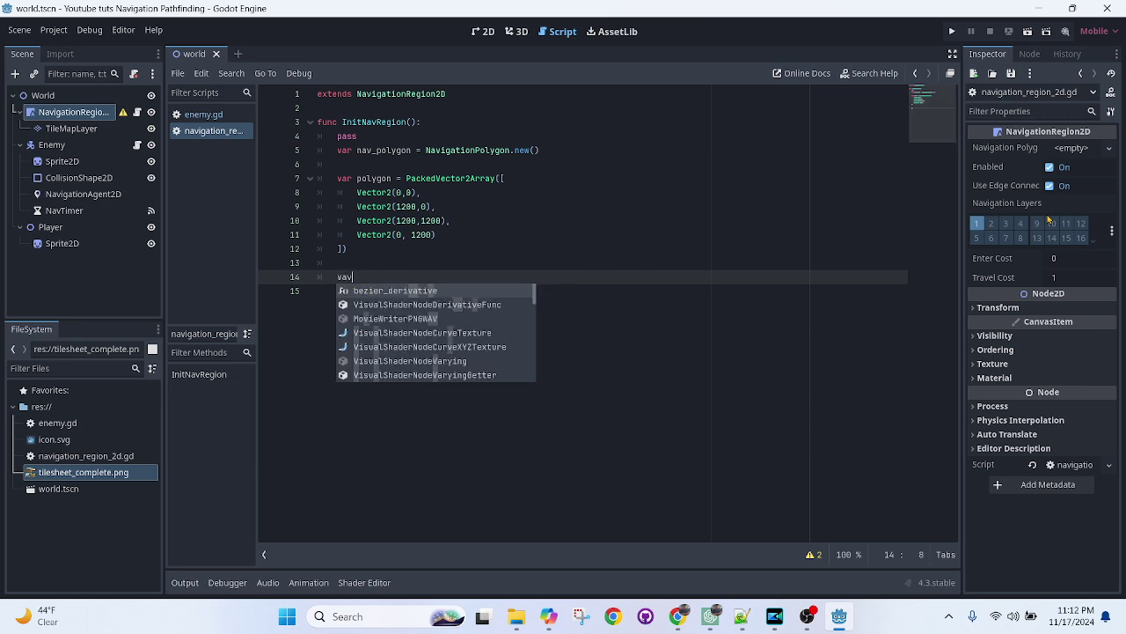
type("_pol")
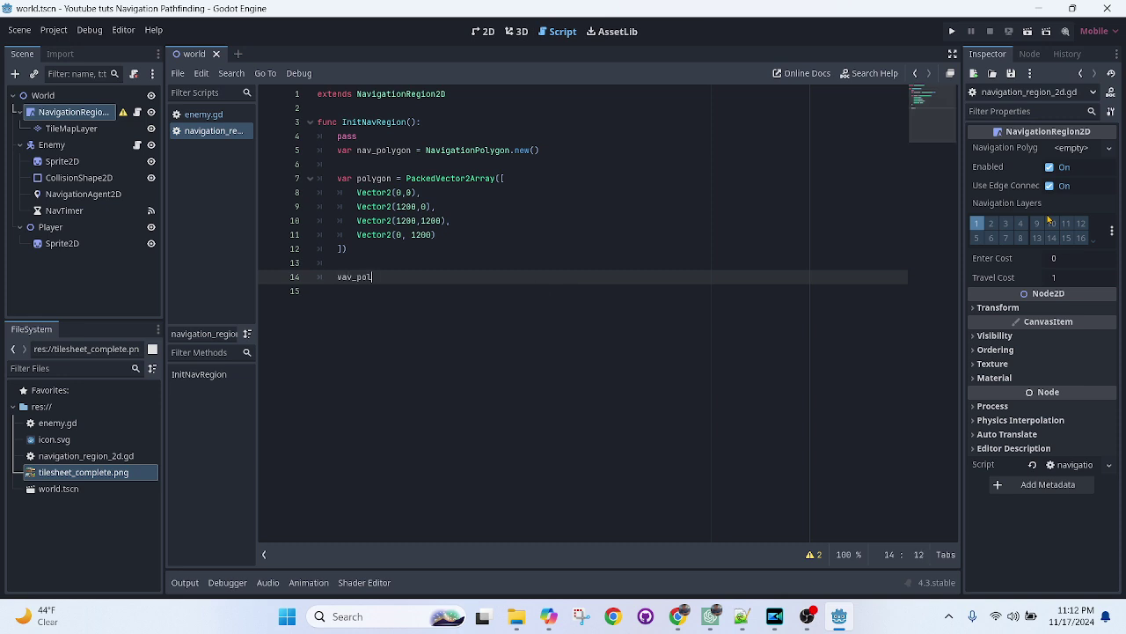
type("ygon.")
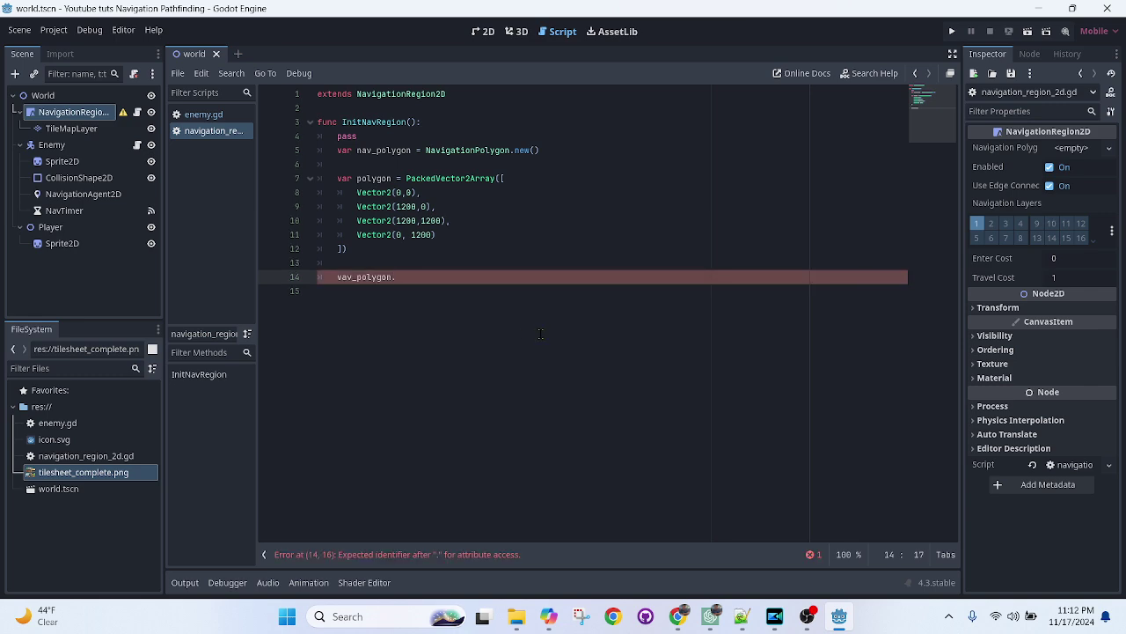
double_click(388, 150)
key("ctrl+c")
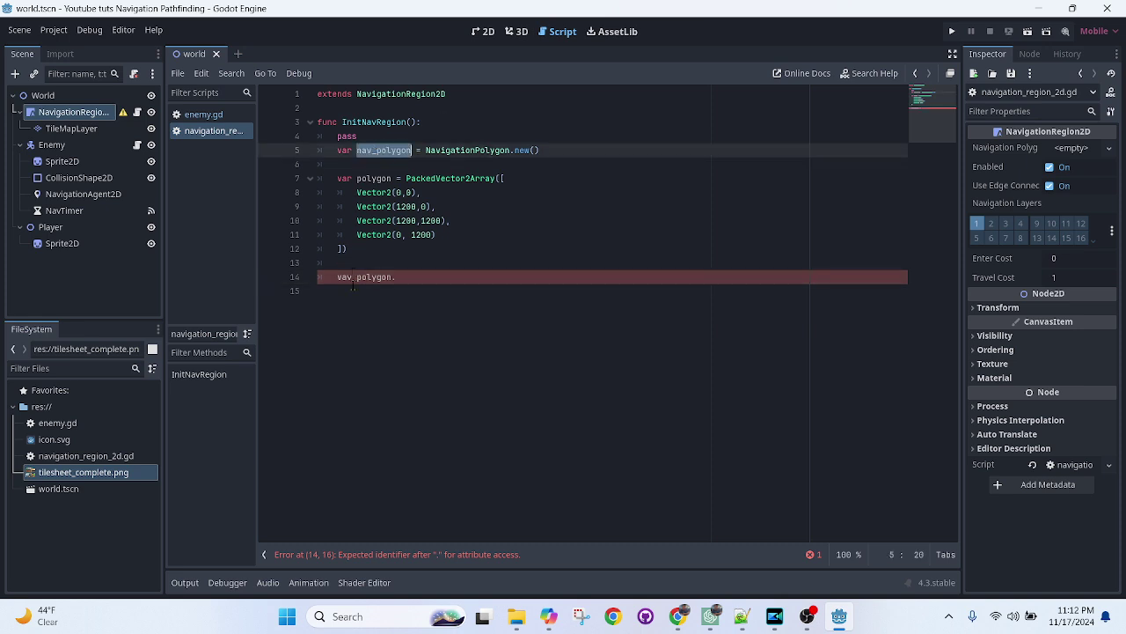
left_click(396, 291)
double_click(369, 278)
key("ctrl+v")
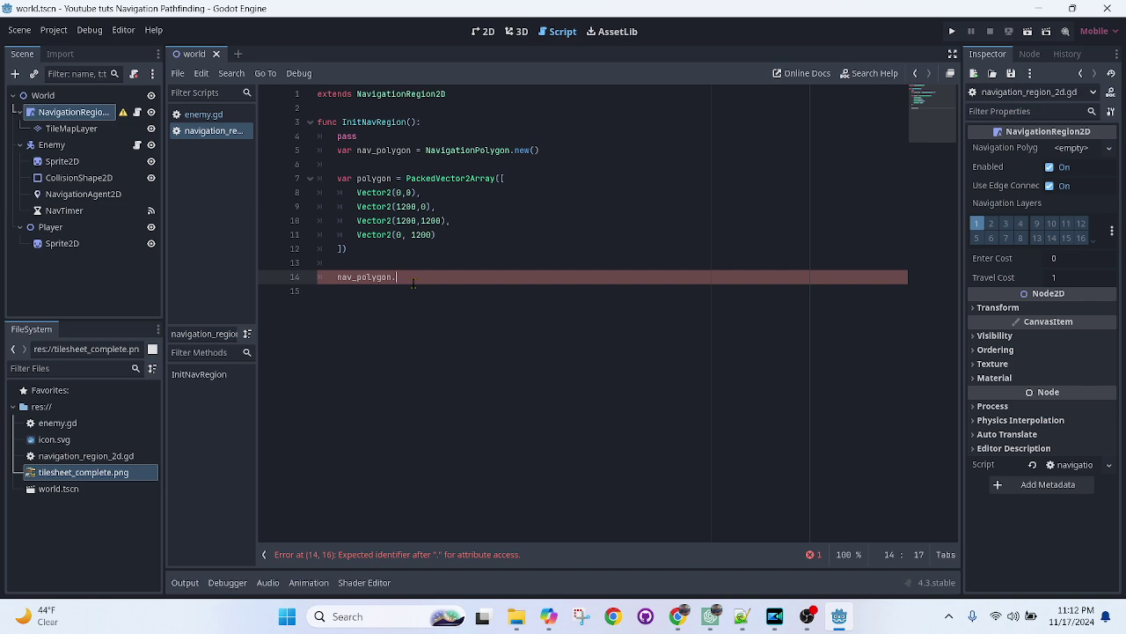
type("cl")
key("Down")
key("Return")
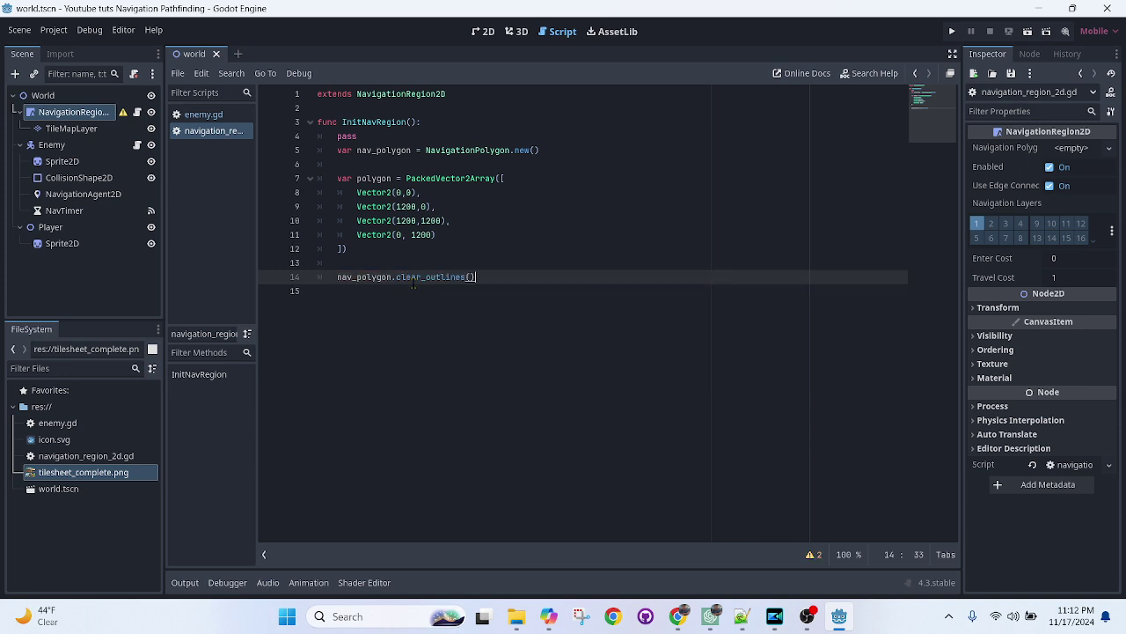
Add a call to nav_polygon.add_outline(polygon) directly below the clear_outlines() call.
key("Return")
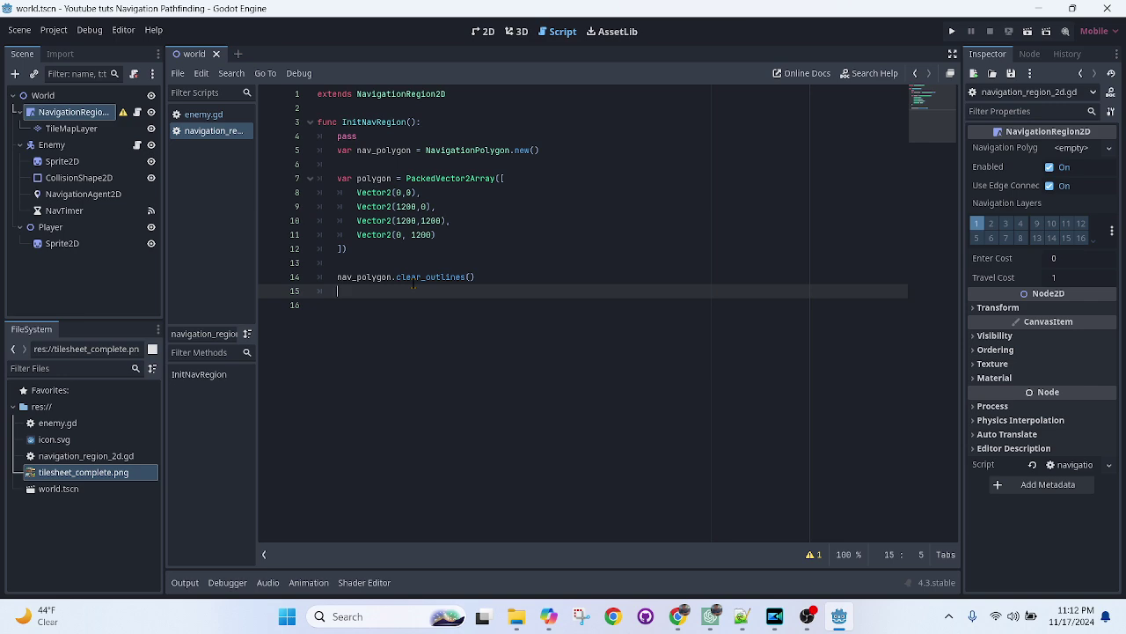
type("nav_p")
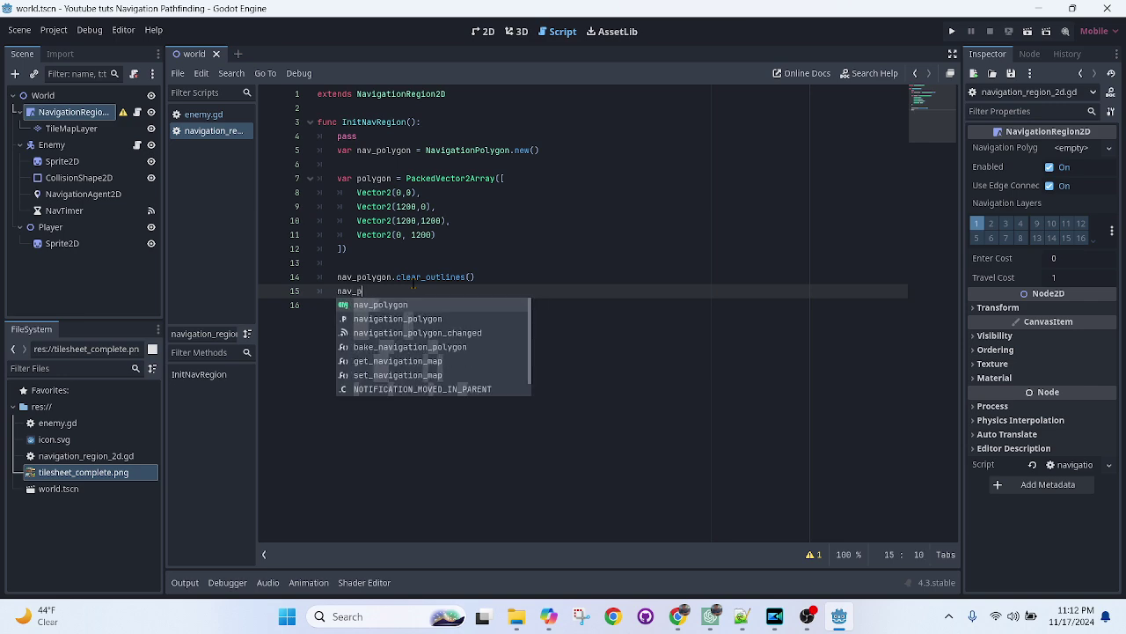
key("Return")
type(".")
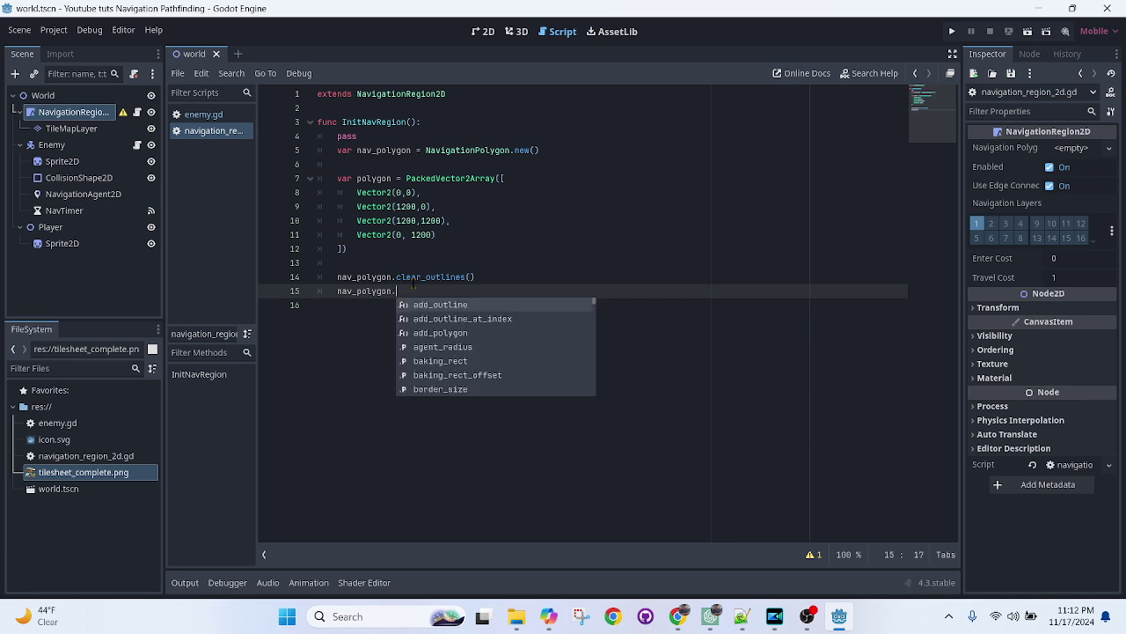
type("add")
key("Return")
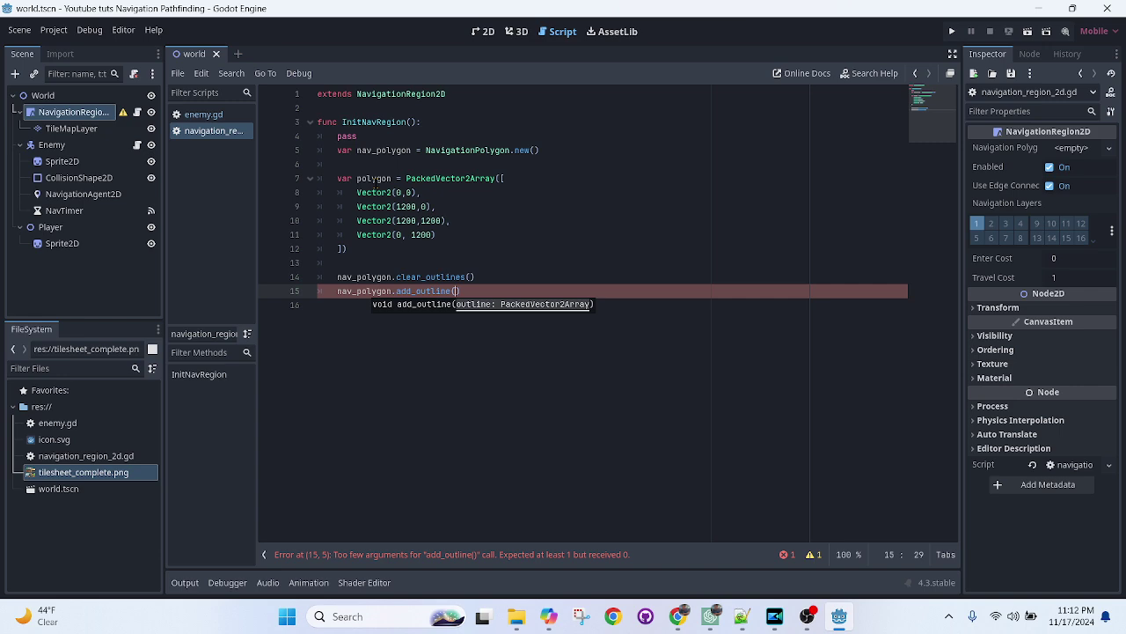
double_click(376, 181)
key("ctrl+c")
left_click(456, 291)
key("ctrl+v")
left_click(531, 293)
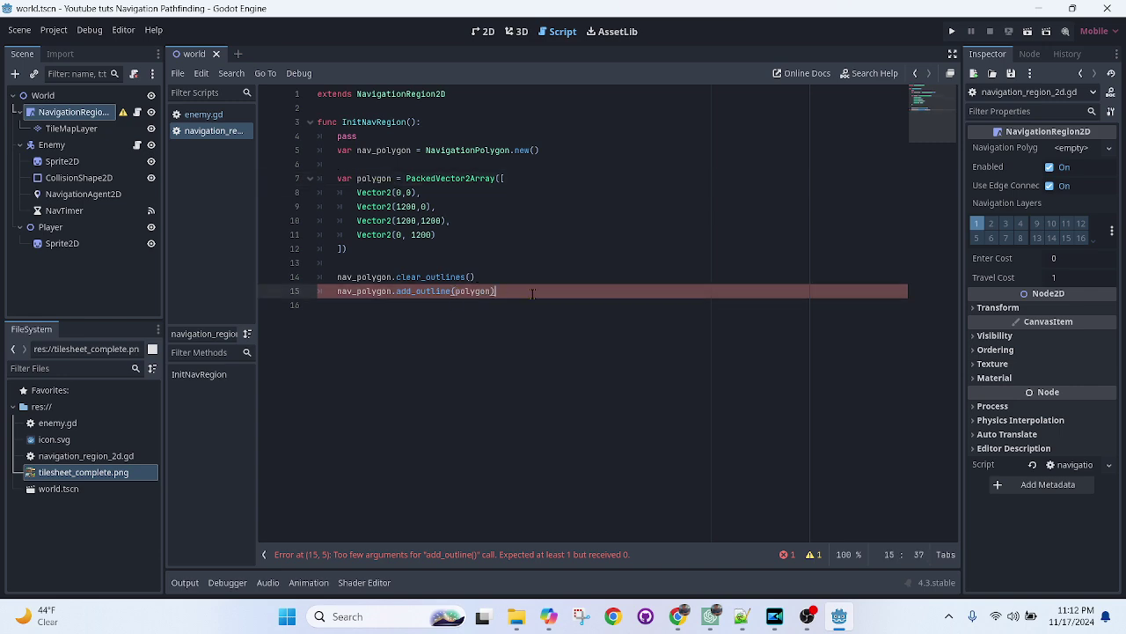
Add a call to nav_polygon.make_polygons_from_outlines() directly below the add_outline call.
key("Return")
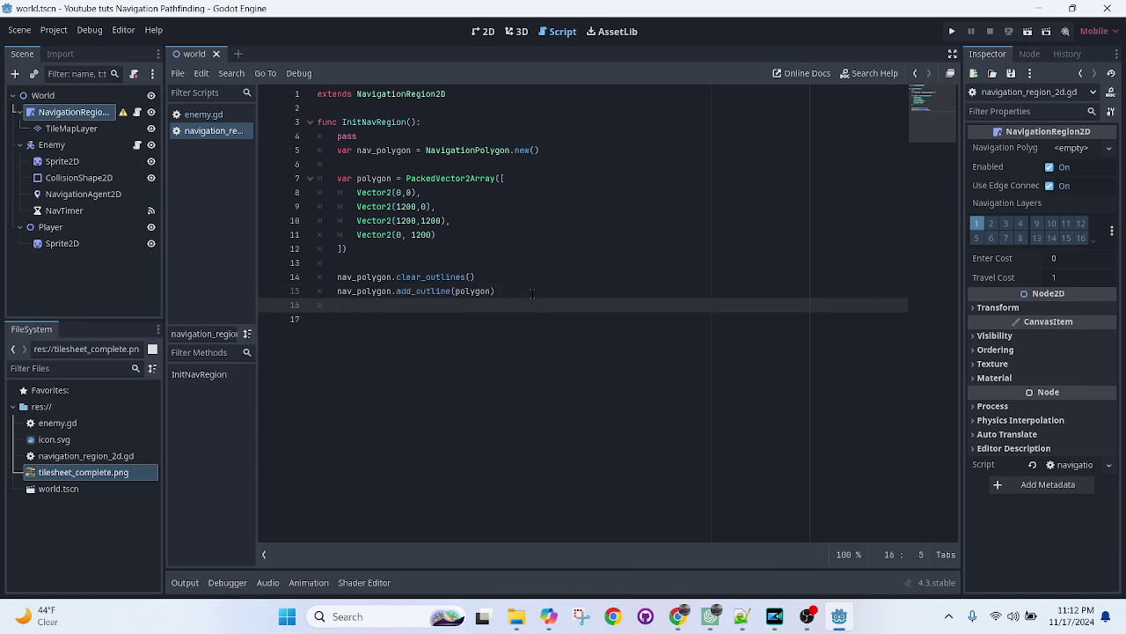
type("nav_polygon.mak")
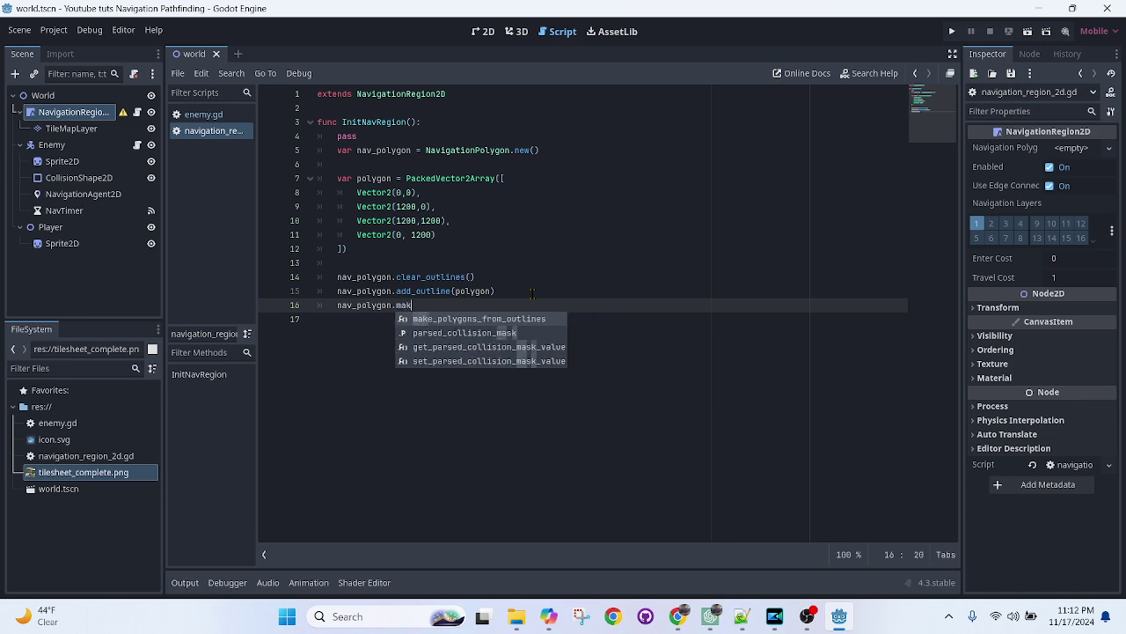
key("Return")
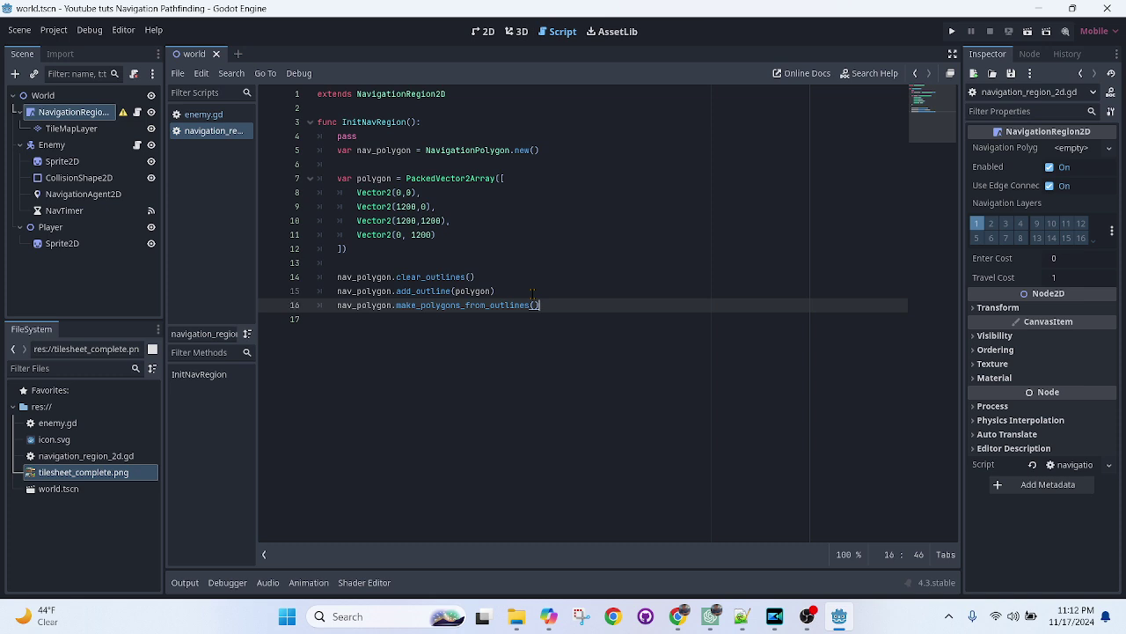
Assign nav_polygon to the region's navigation_polygon property, leaving a blank line after the make_polygons_from_outlines() call.
key("Return")
key("Return")
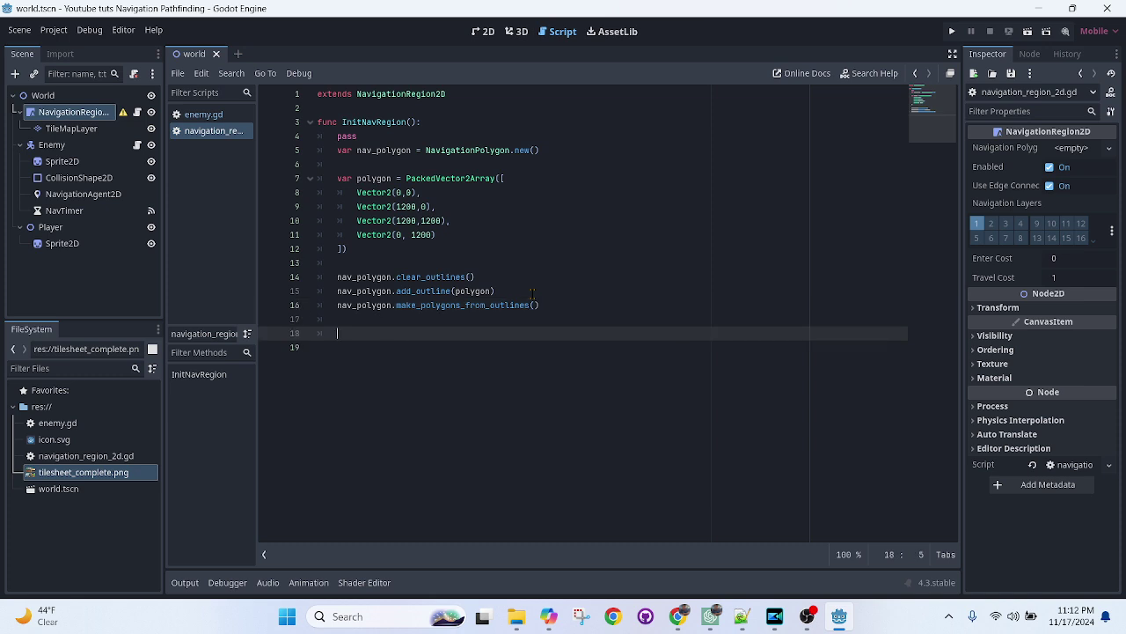
type("n")
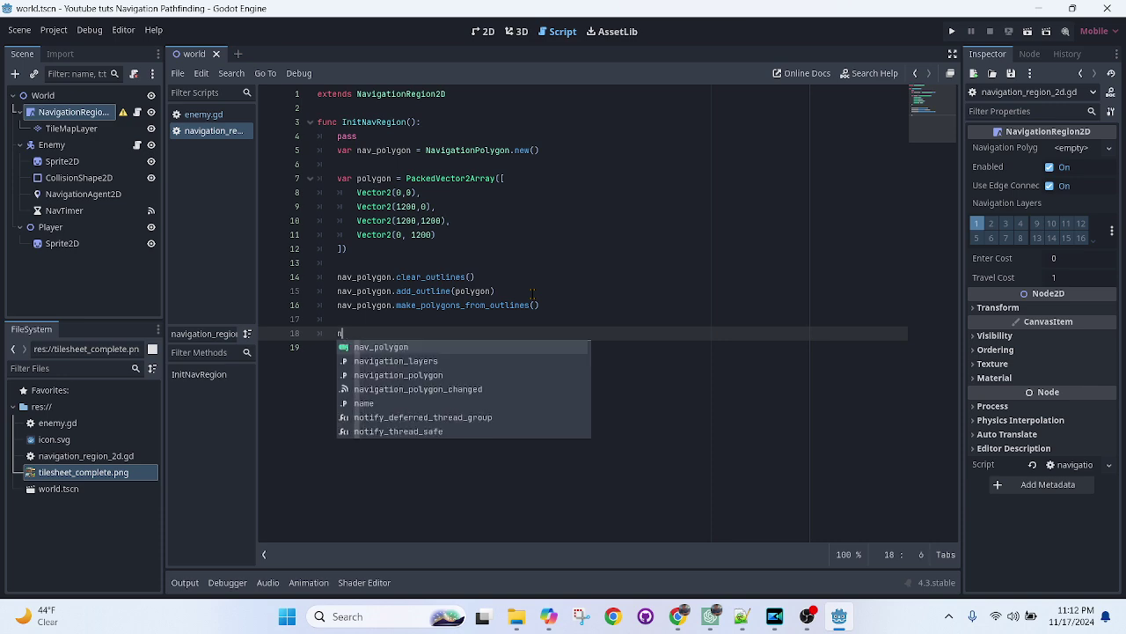
type("avi")
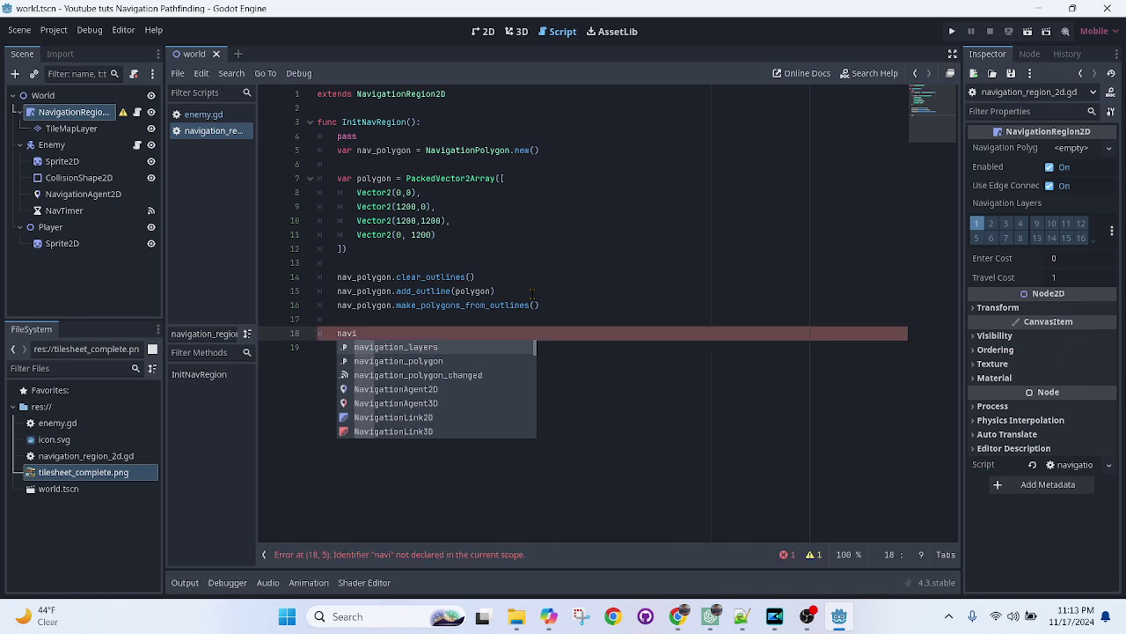
key("Down")
key("Return")
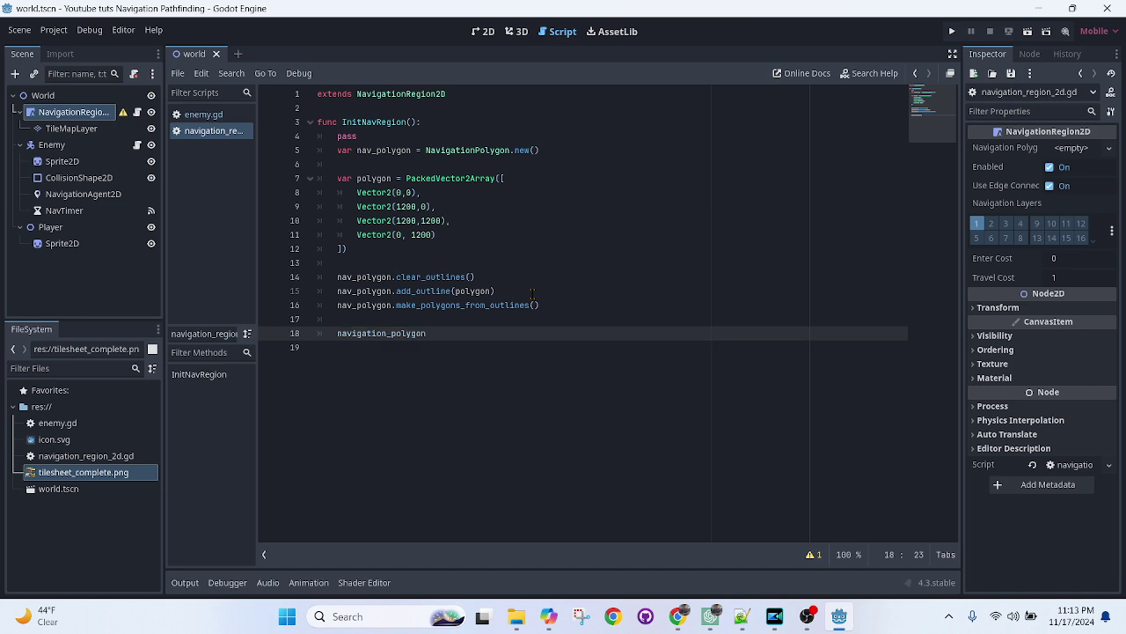
type("= ")
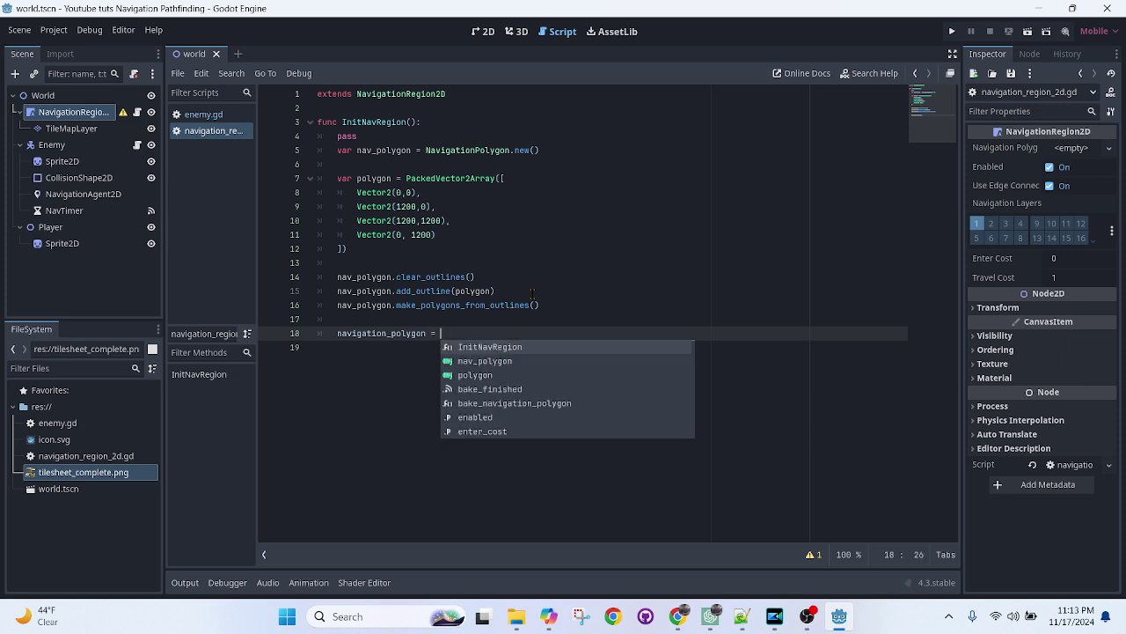
type("new")
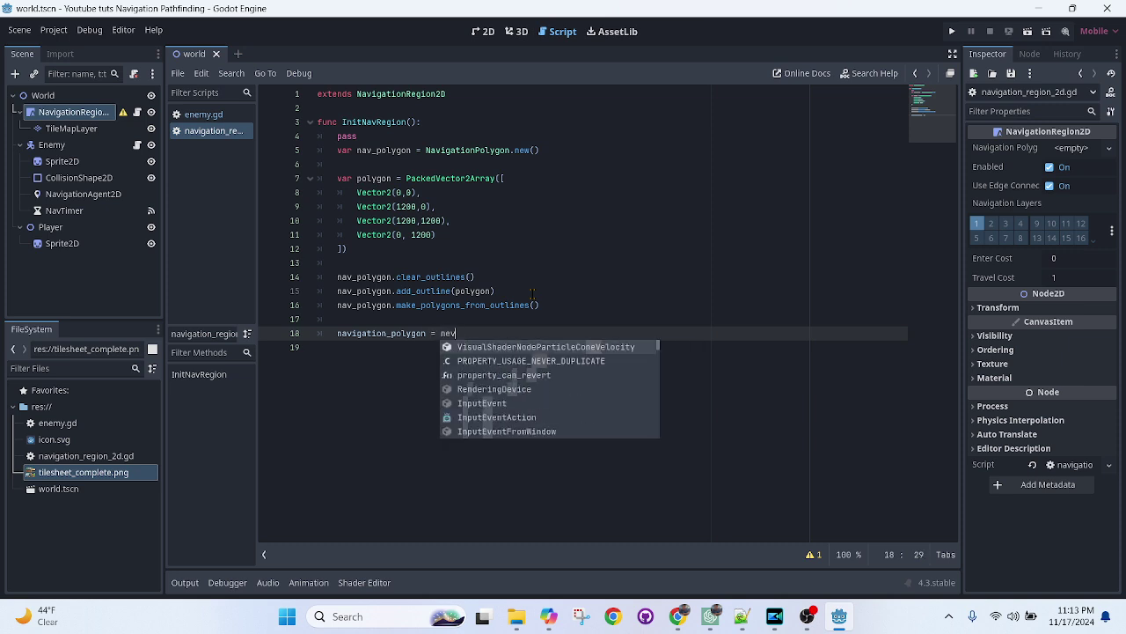
key("BackSpace")
key("BackSpace")
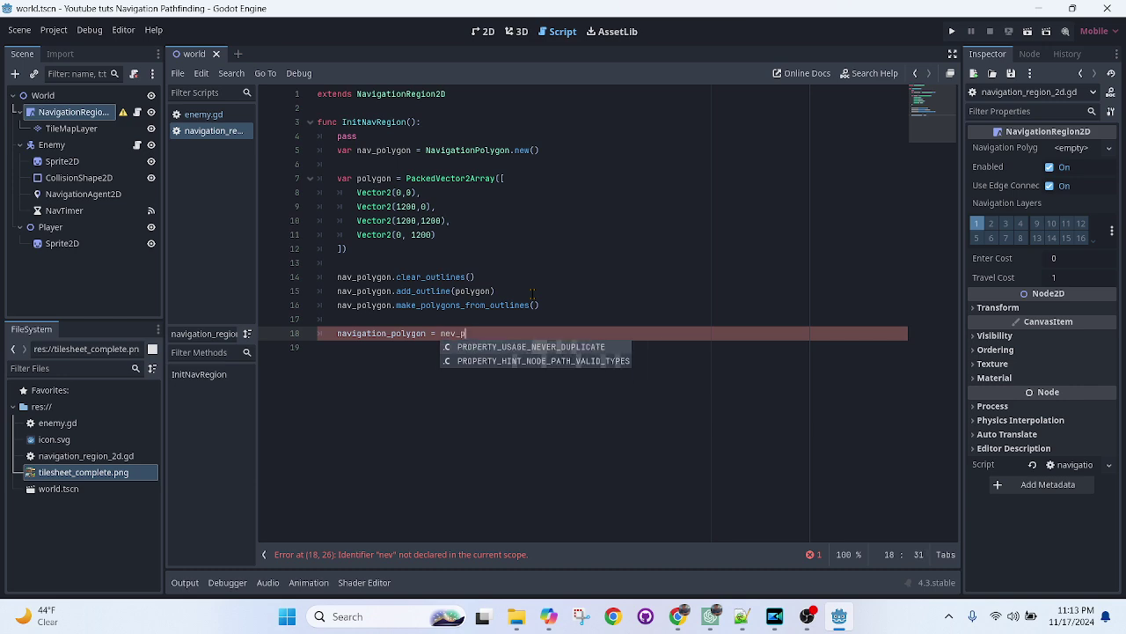
type("av")
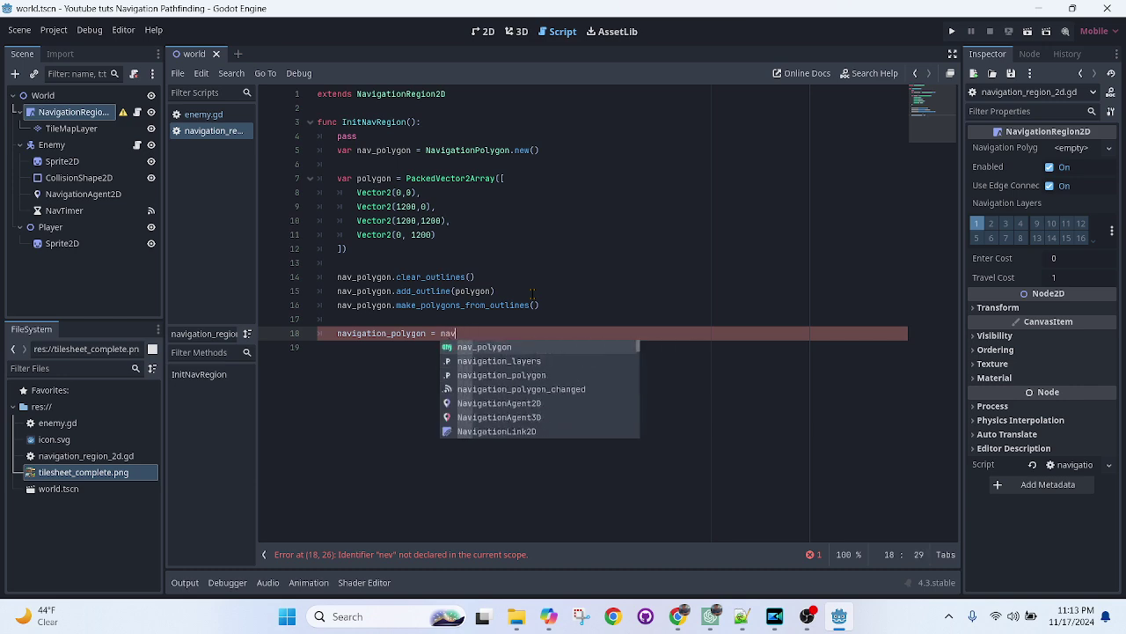
key("Return")
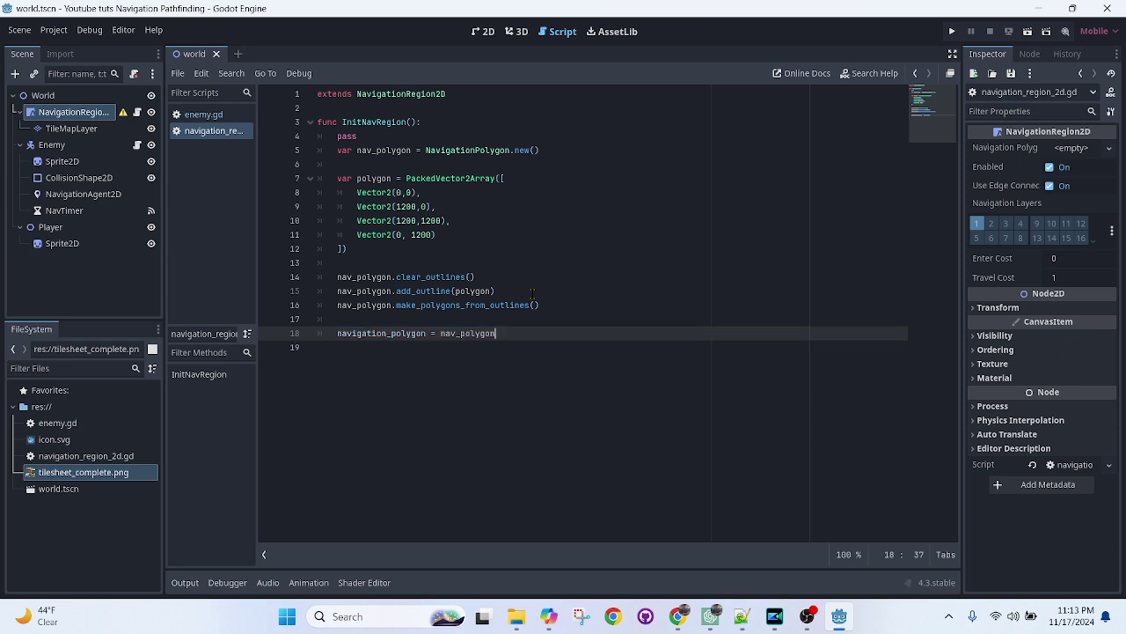
Add a call to bake_navigation_polygon() at the end of InitNavRegion, separated from the assignment by a blank line.
key("Return")
key("Return")
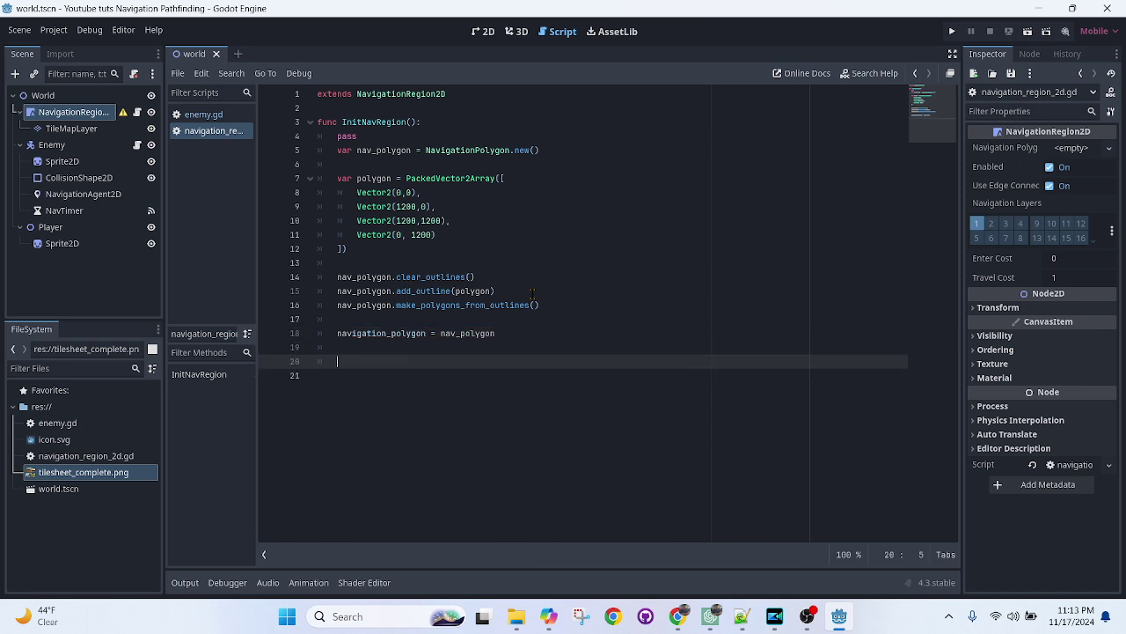
type("bake")
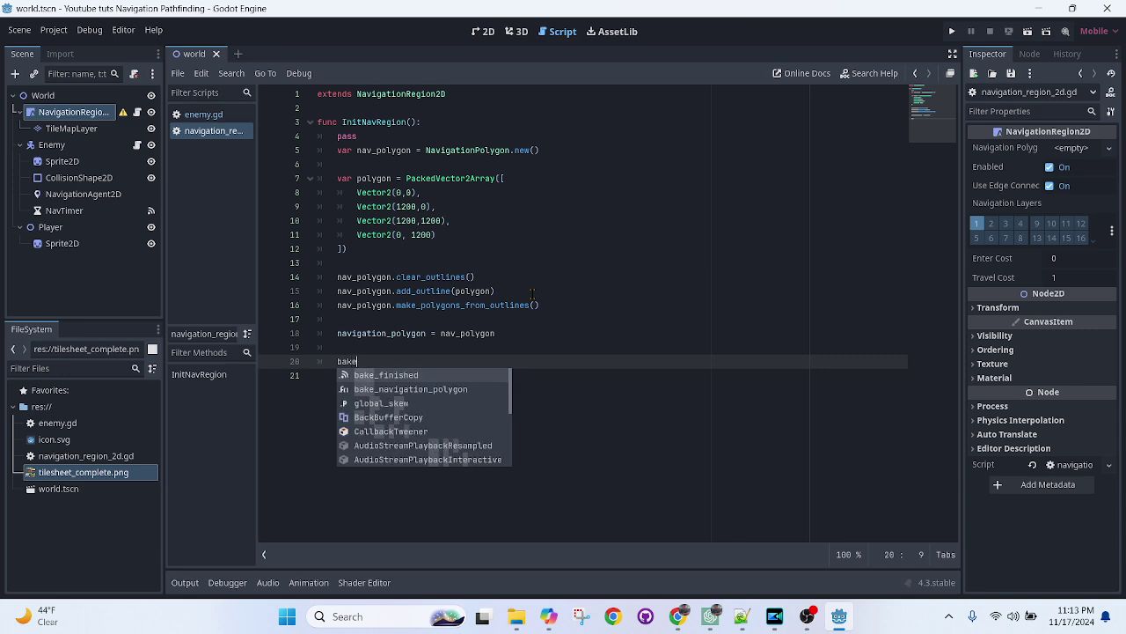
key("Left")
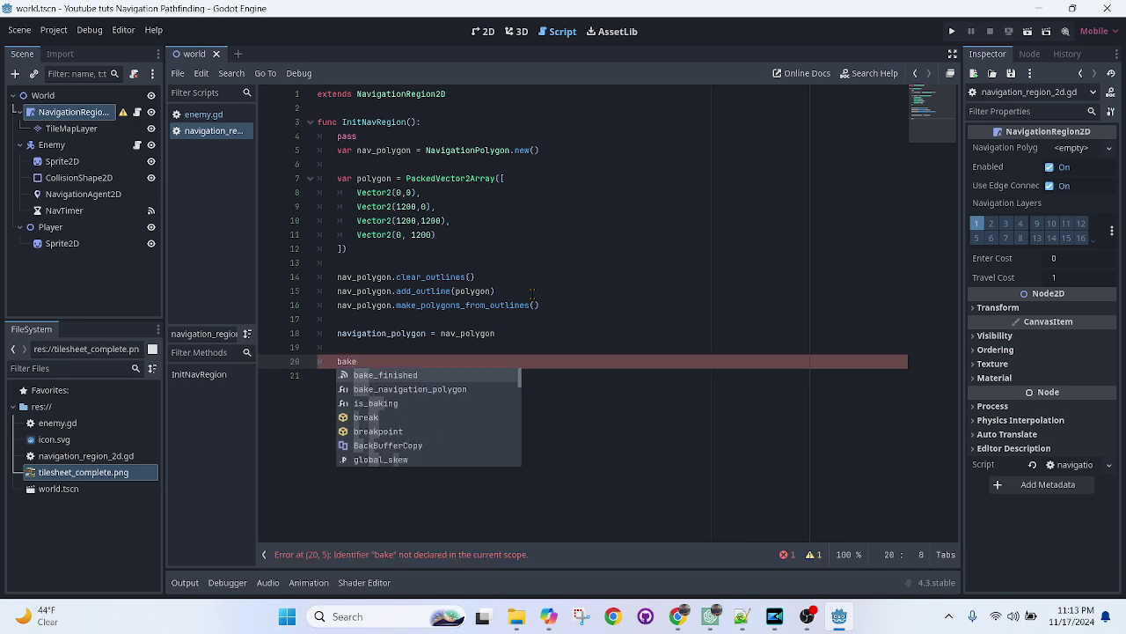
key("Down")
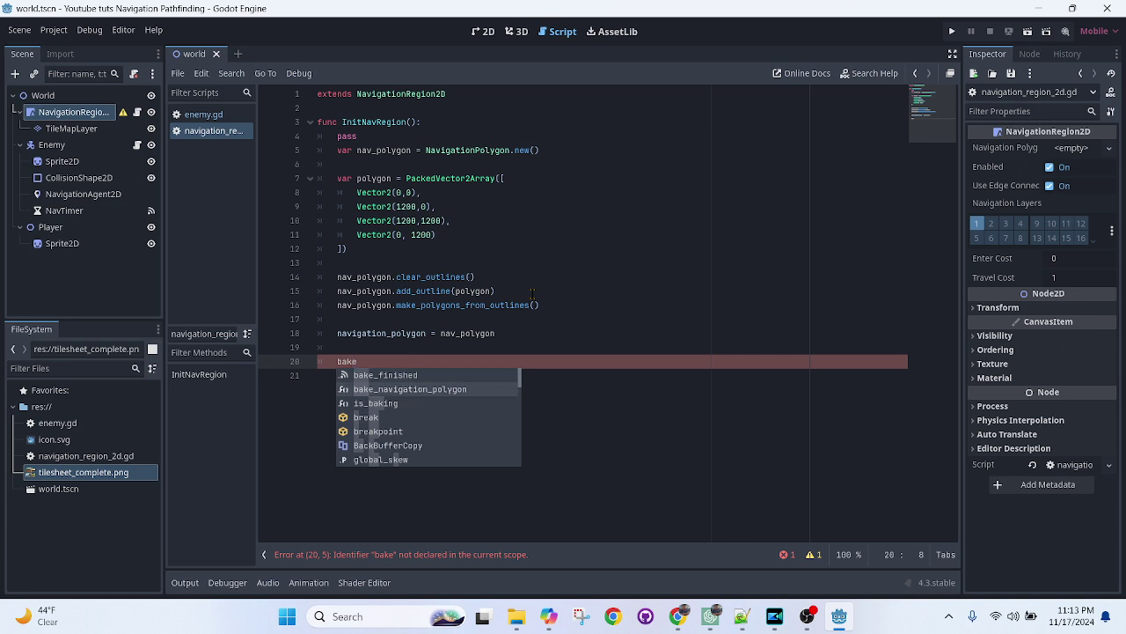
key("Return")
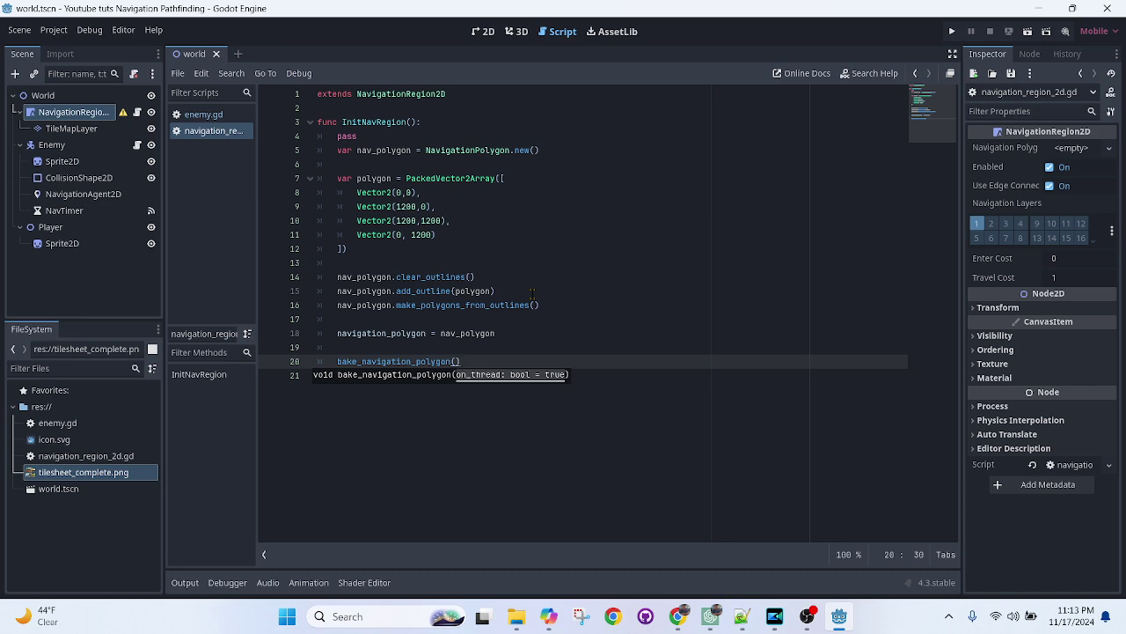
Insert two extra blank lines between the extends line and the InitNavRegion function.
left_click(461, 107)
key("Return")
key("Return")
key("Up")
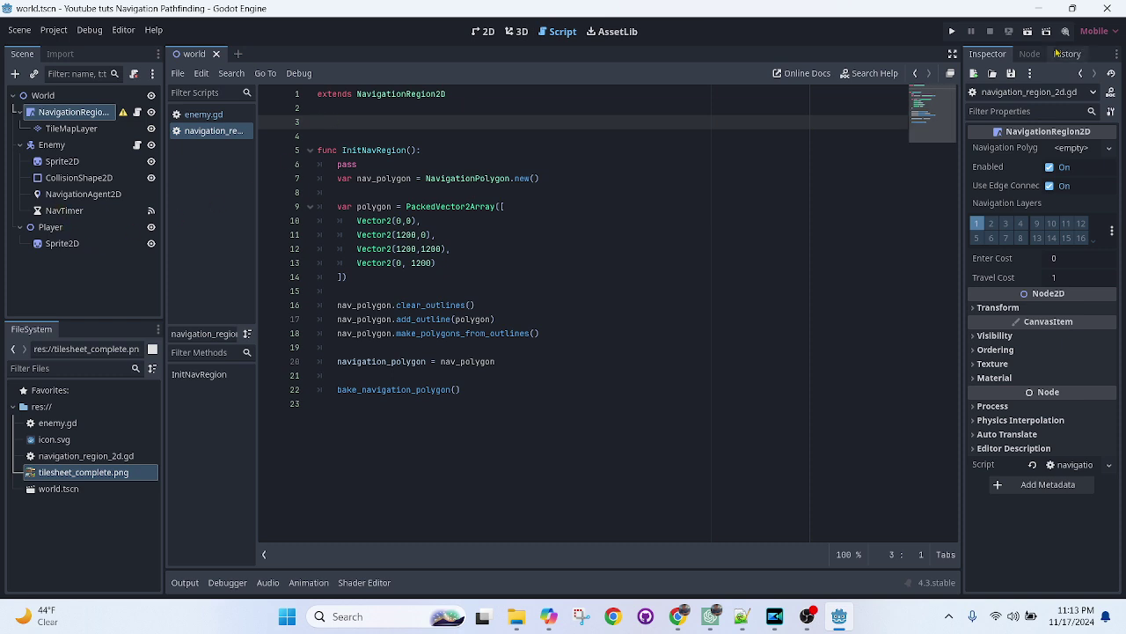
Connect the NavTimer's timeout() signal to the NavigationRegion2D script with the receiver method _on_nav_timer_timeout.
left_click(71, 211)
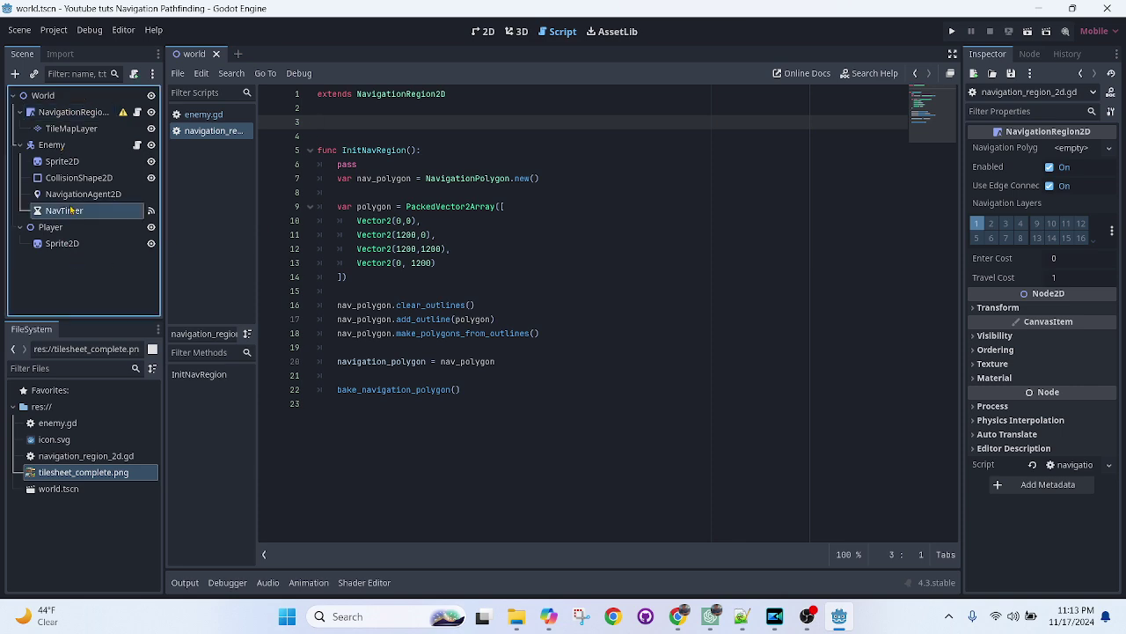
left_click(1030, 55)
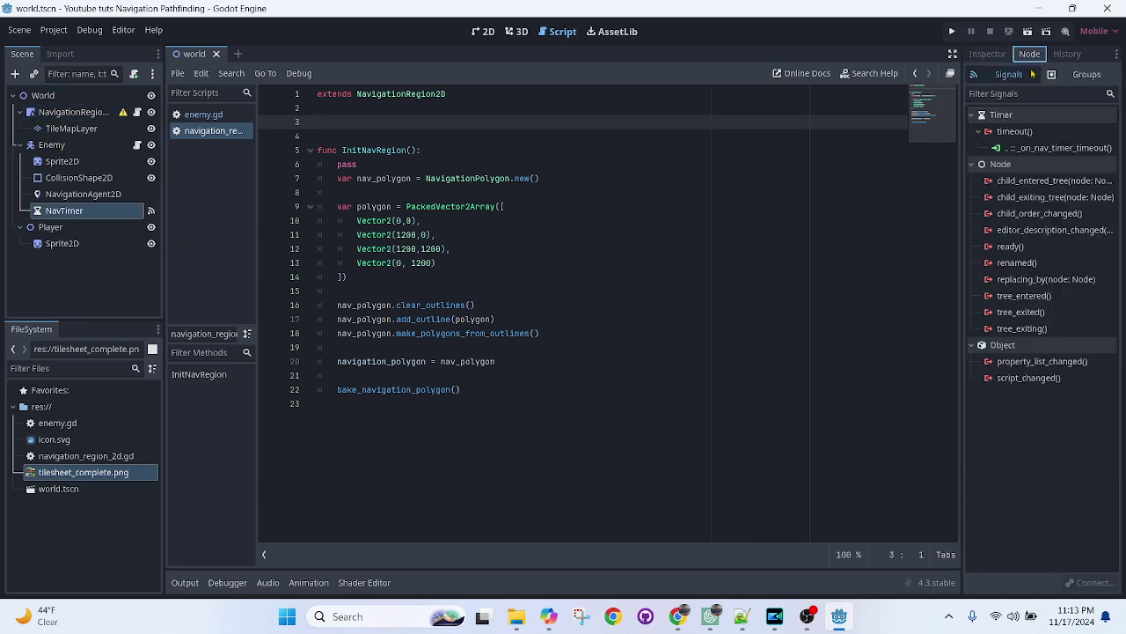
double_click(1014, 132)
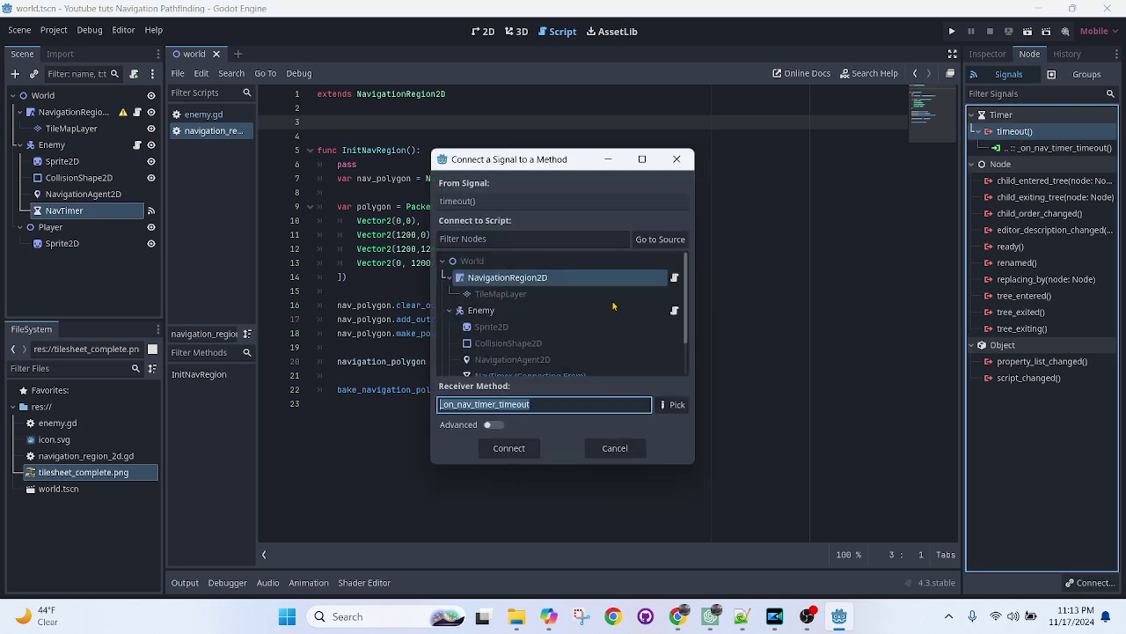
scroll(614, 306, "down", 2)
scroll(577, 338, "up", 2)
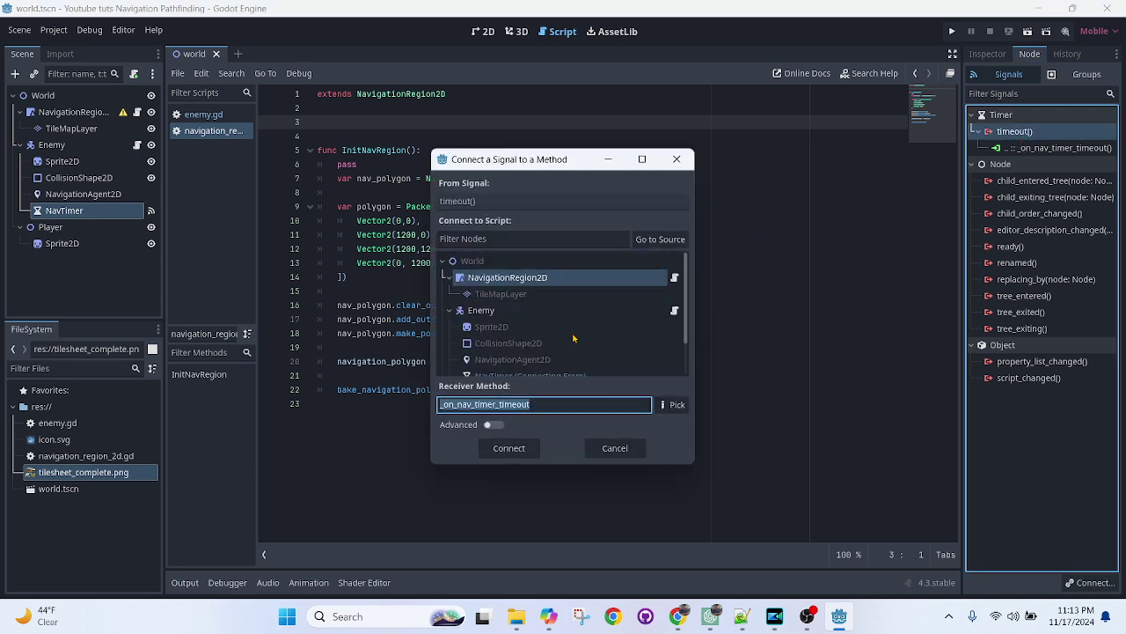
left_click(525, 277)
left_click(499, 447)
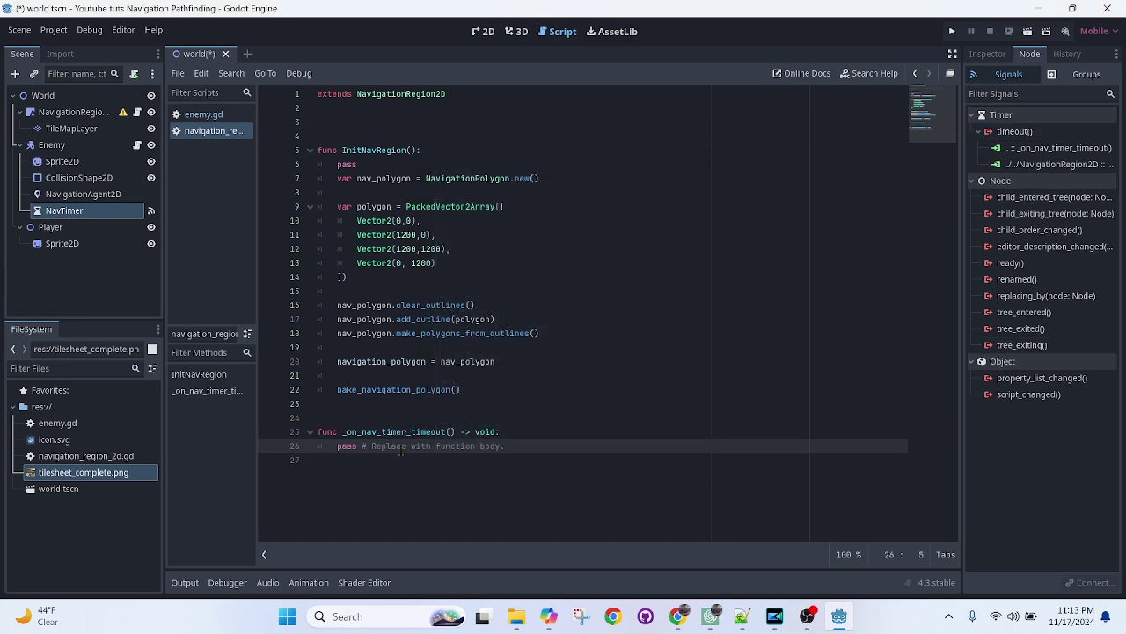
Replace the placeholder body of _on_nav_timer_timeout with a call to InitNavRegion(), and save the scene and script.
left_click(417, 150)
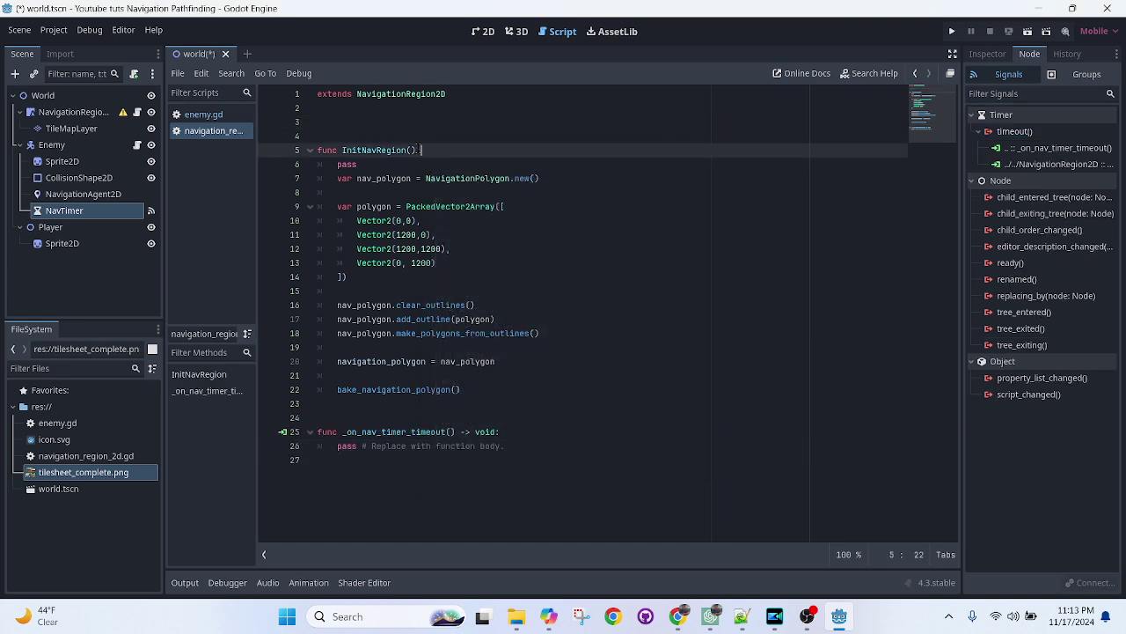
left_click_drag(417, 149, 341, 150)
key("ctrl+c")
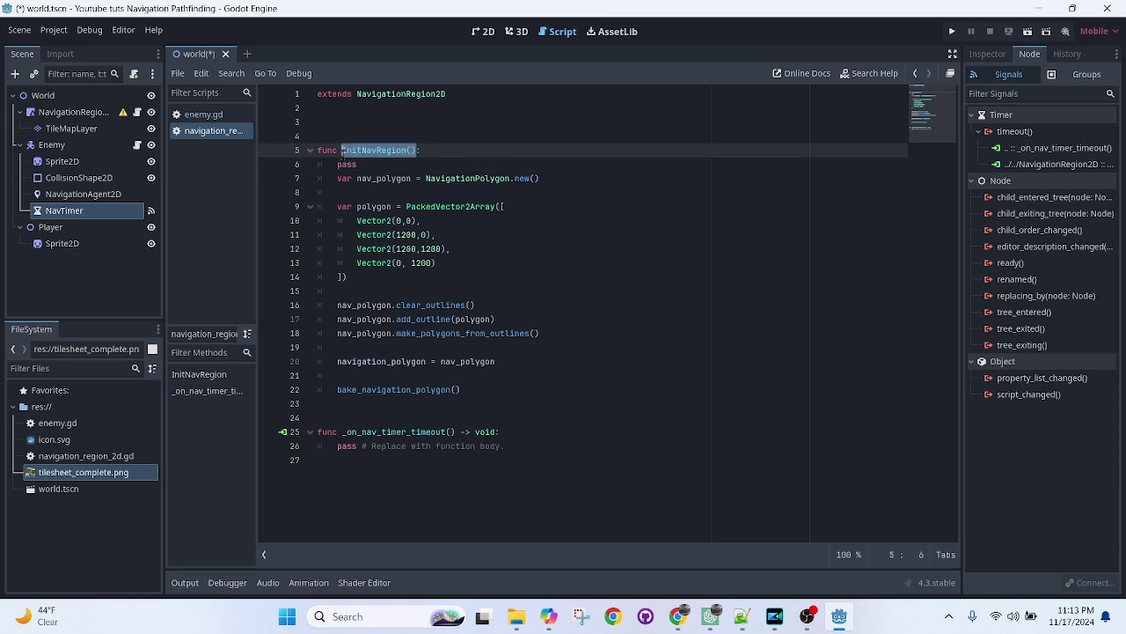
left_click_drag(503, 446, 337, 446)
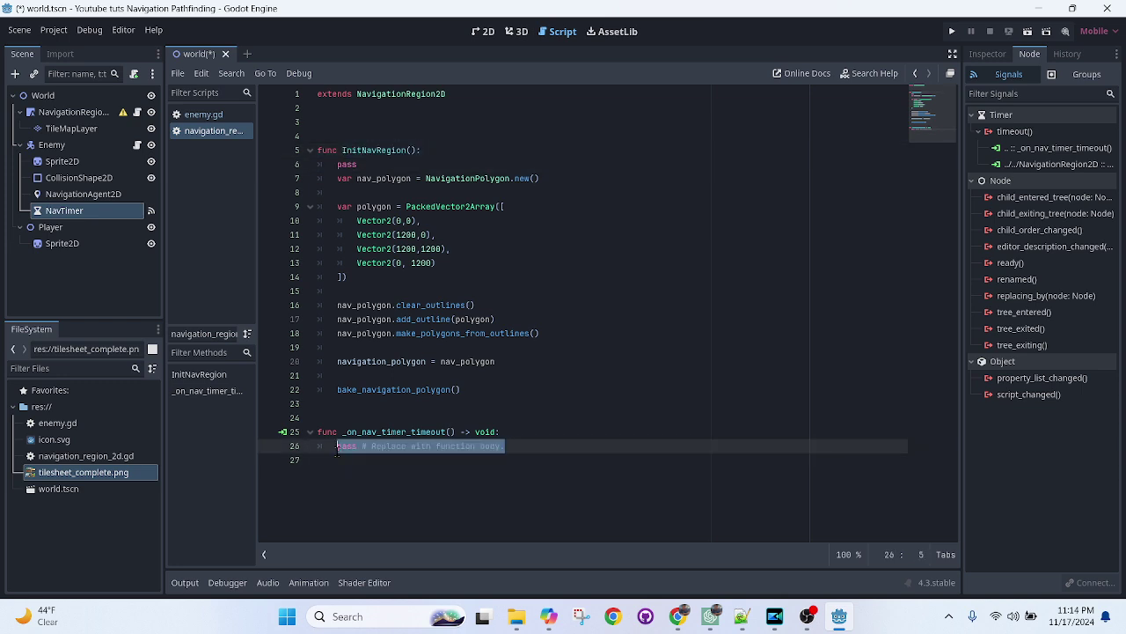
key("ctrl+v")
key("ctrl+s")
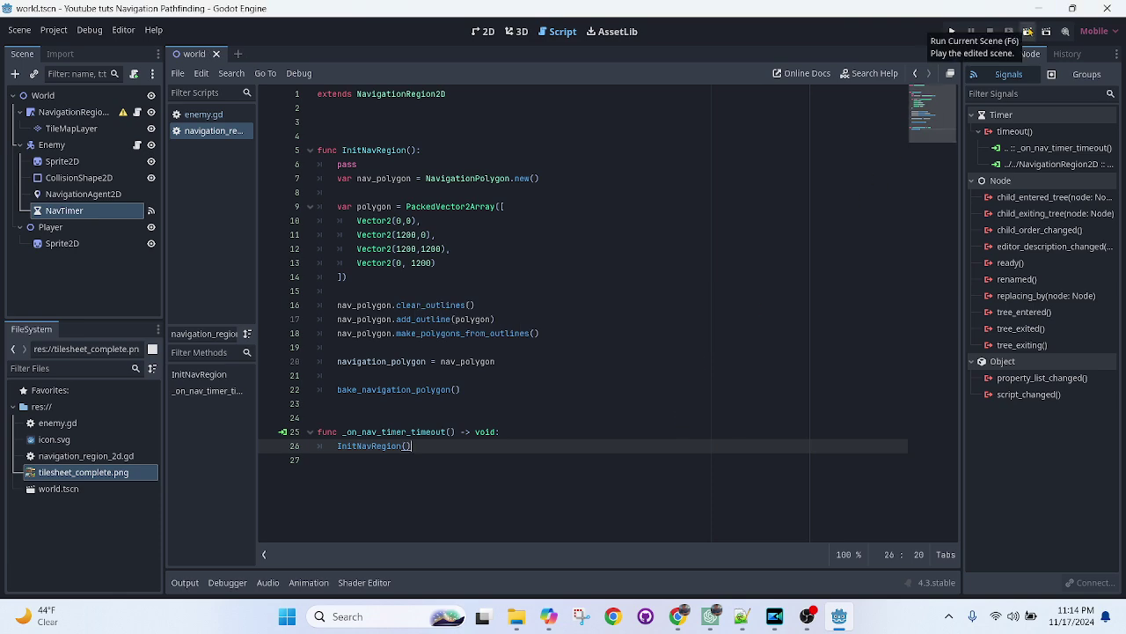
Show the 2D view, run the current scene to check the Enemy's path around the wall, and close the game window.
left_click(479, 32)
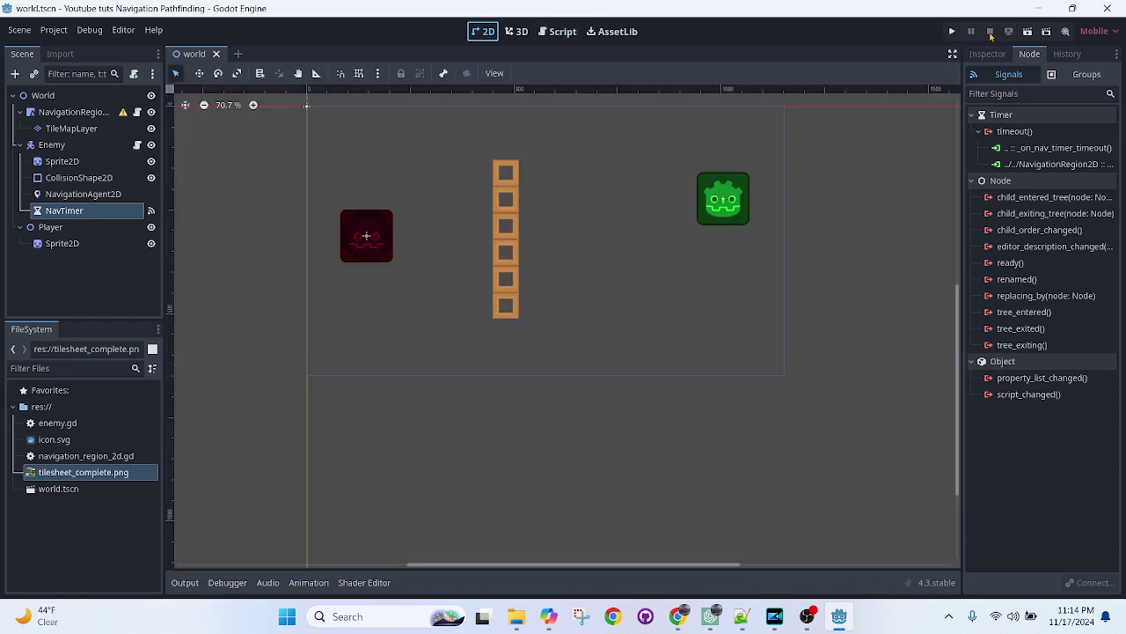
left_click(1029, 32)
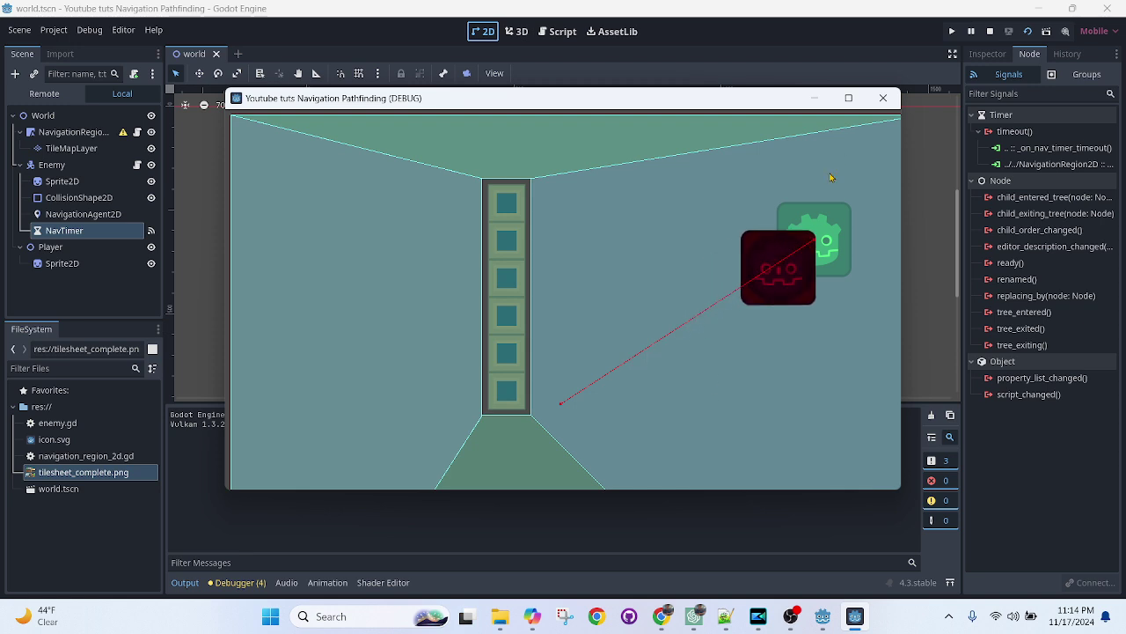
left_click(884, 96)
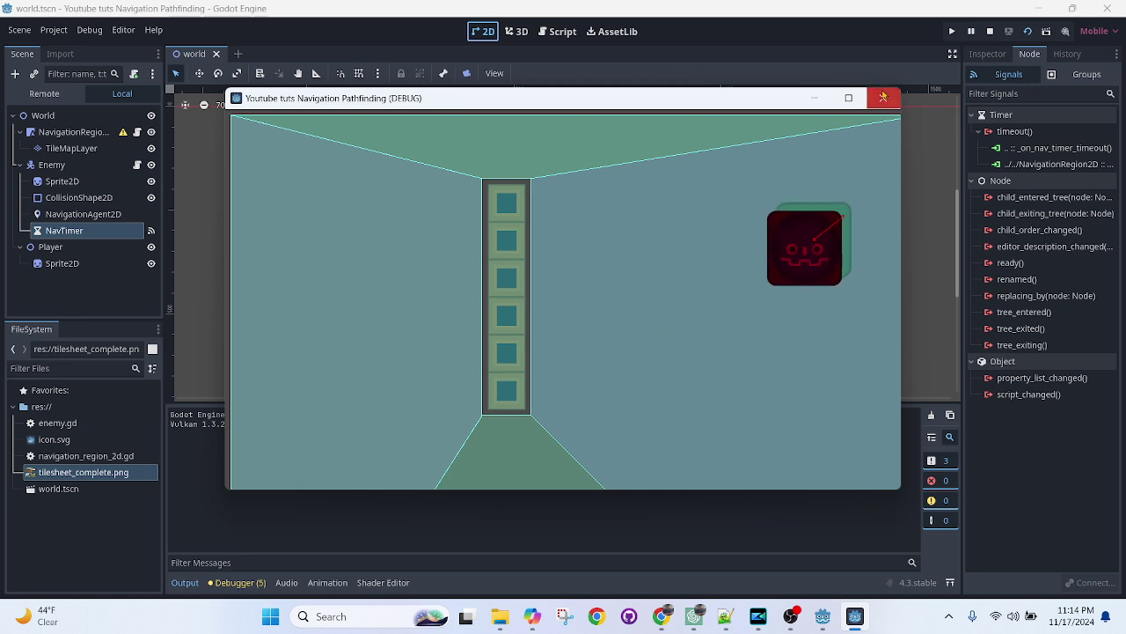
Examine the Avoidance and Pathfinding properties of the Enemy's NavigationAgent2D, along with the NavigationRegion2D's properties.
left_click(75, 146)
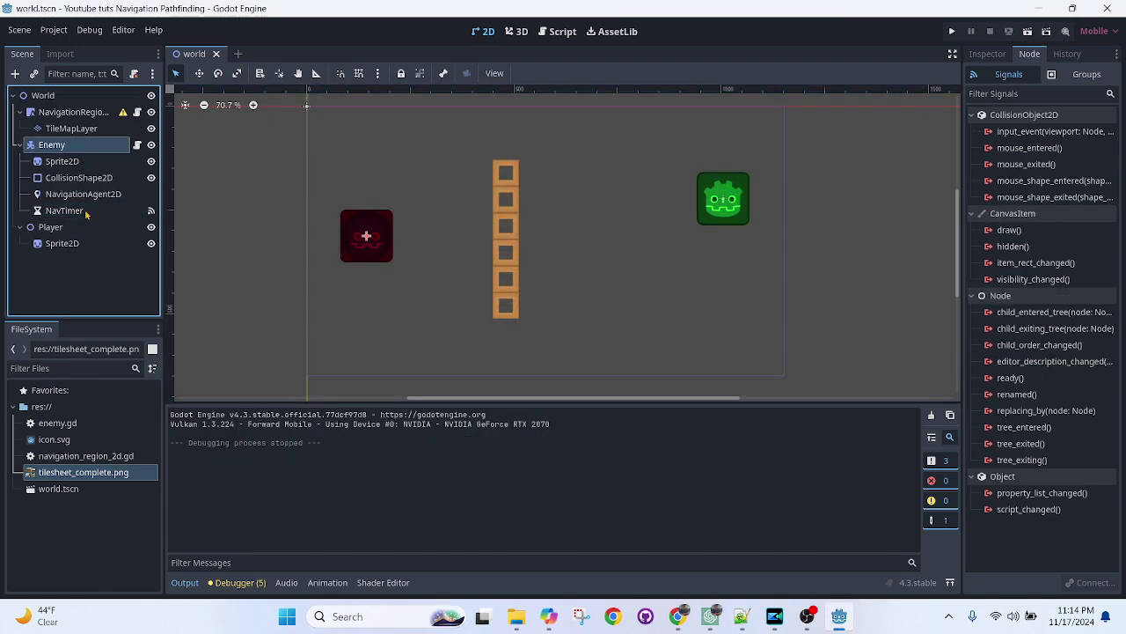
left_click(97, 194)
left_click(987, 54)
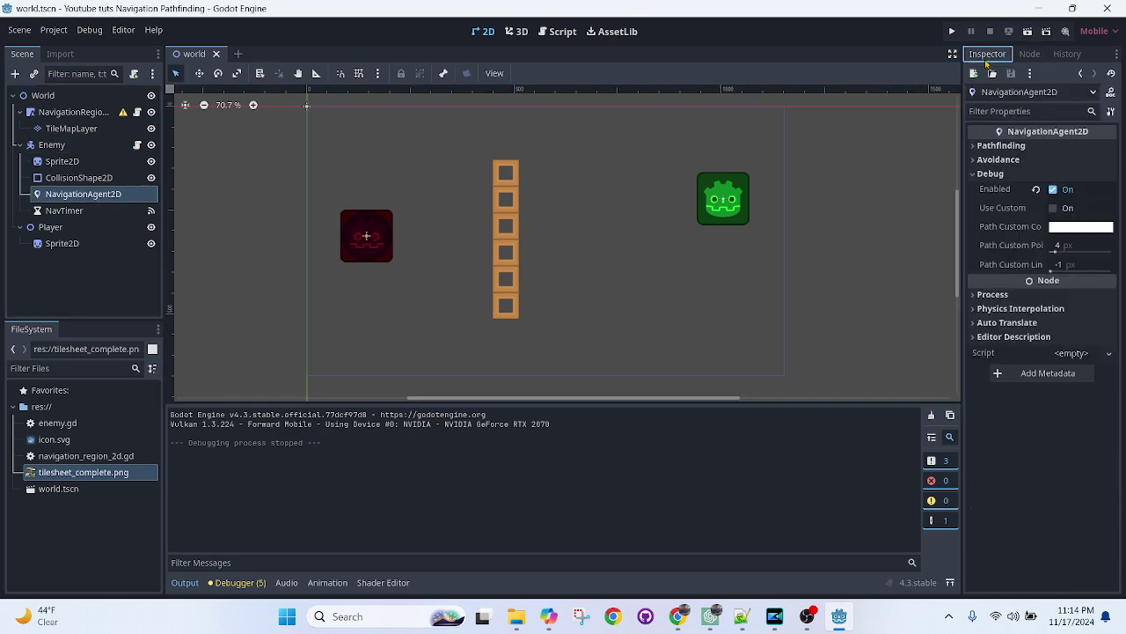
left_click(999, 159)
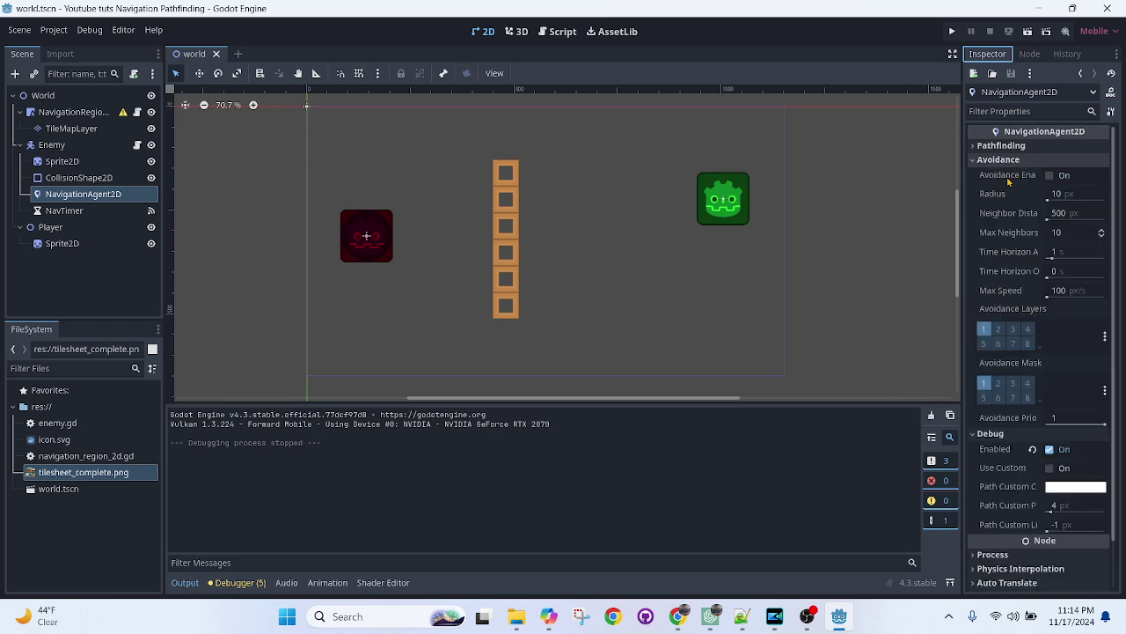
left_click(1003, 146)
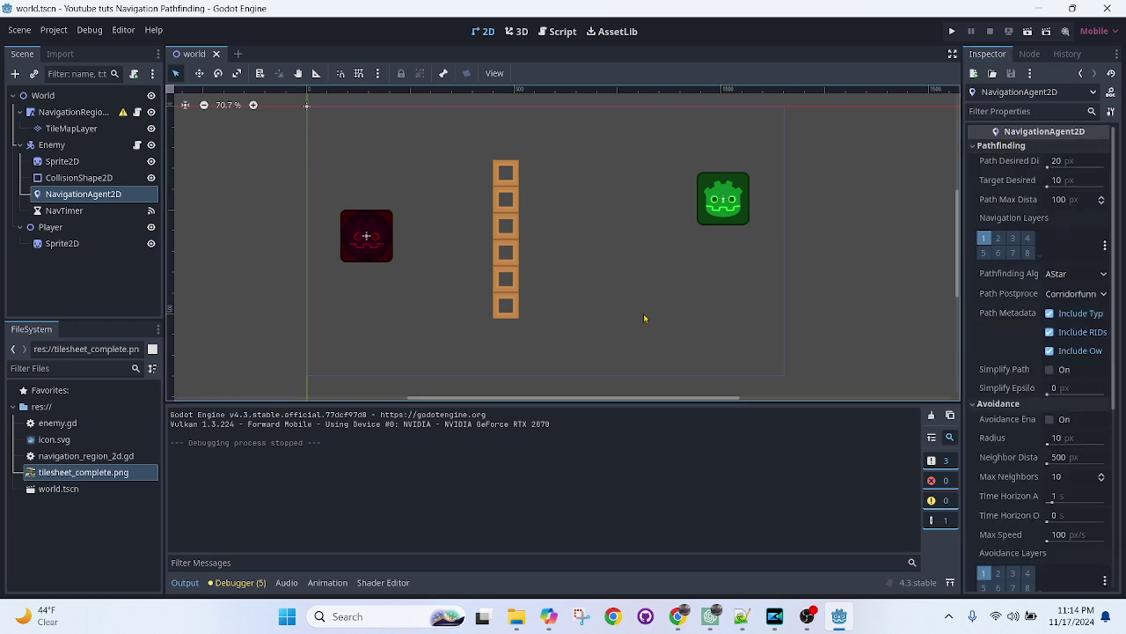
left_click(79, 115)
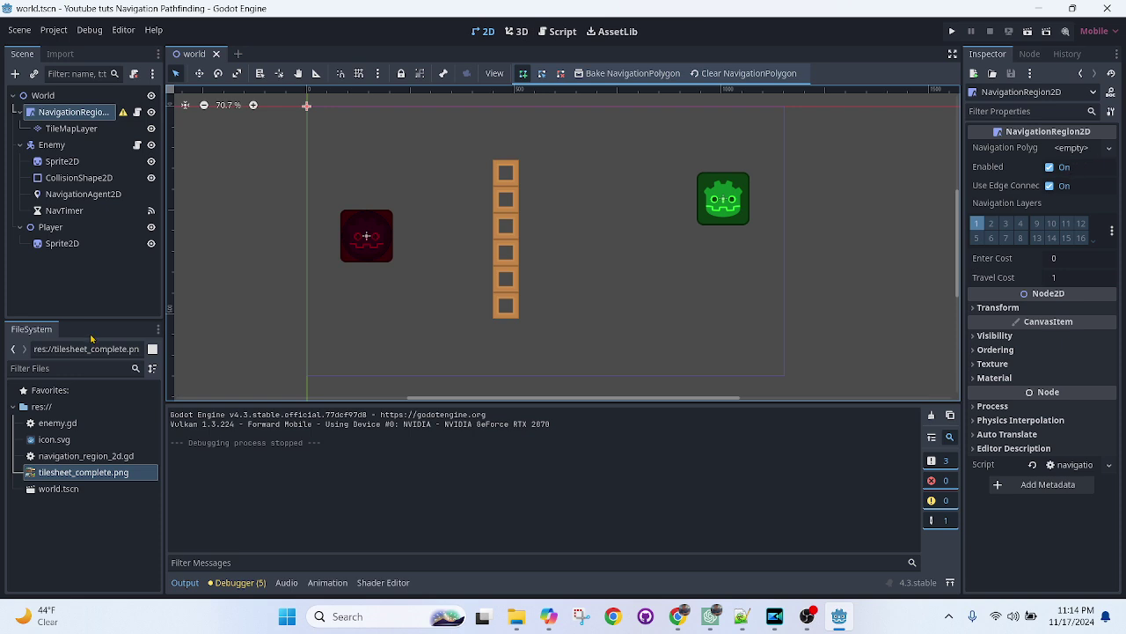
left_click(97, 193)
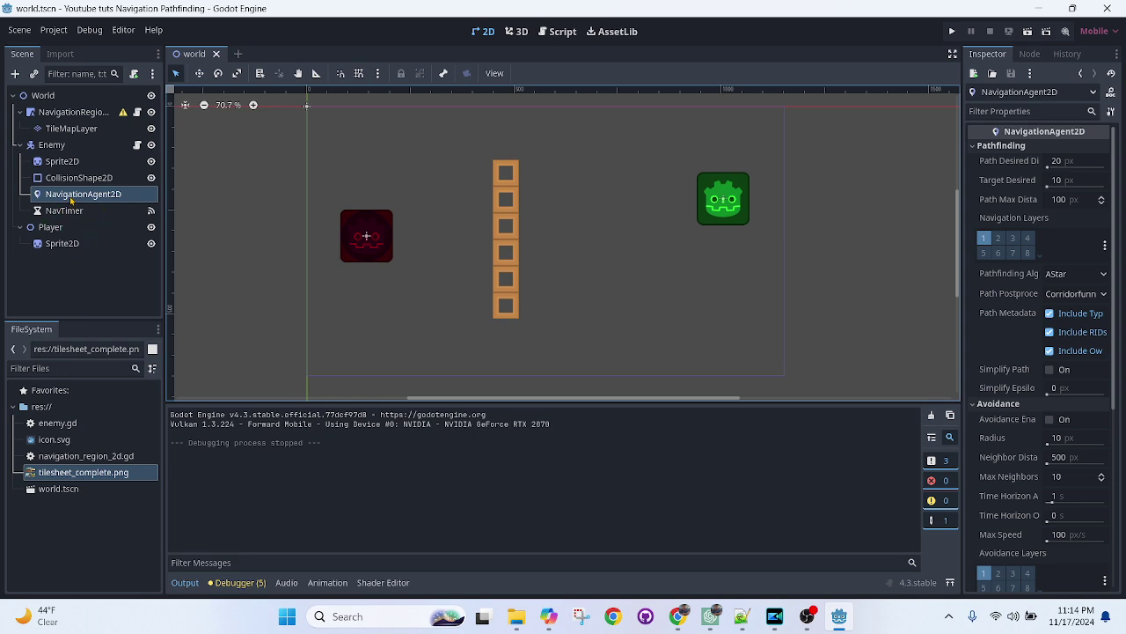
Paint two wall blocks, each two tiles wide and three tiles high, on the TileMapLayer between the existing wall and the Player.
left_click(74, 130)
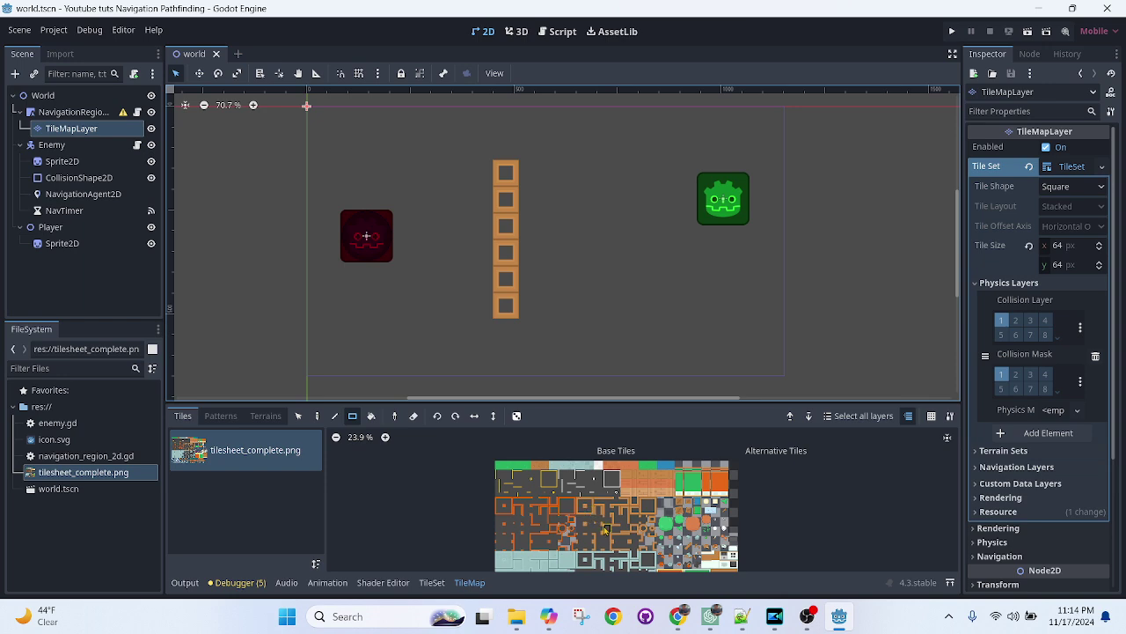
left_click(641, 531)
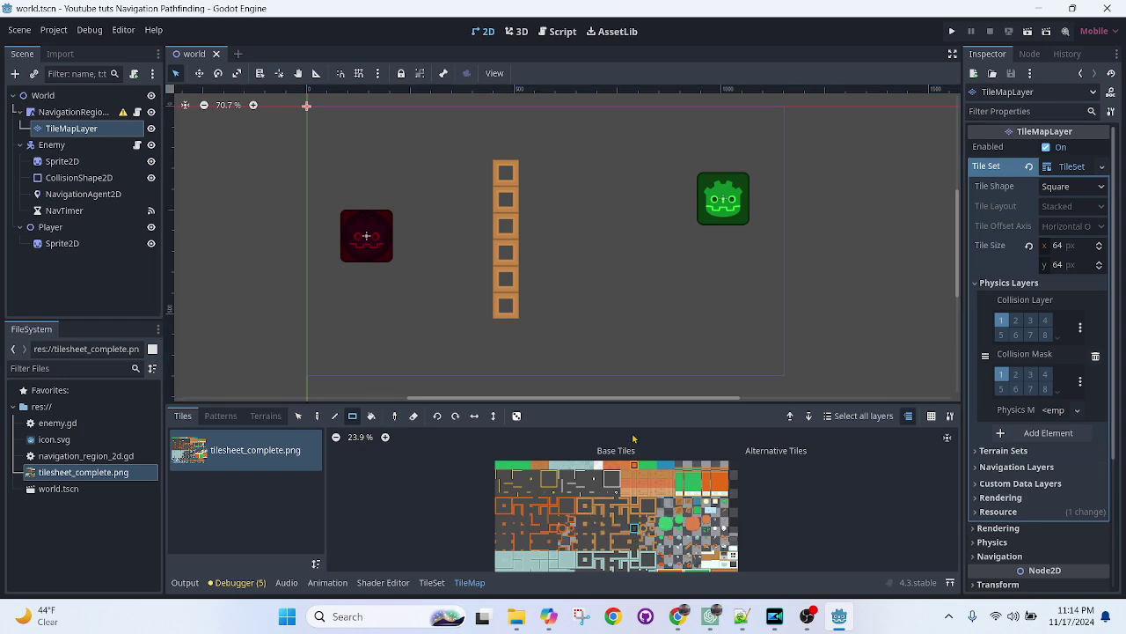
left_click_drag(586, 146, 613, 202)
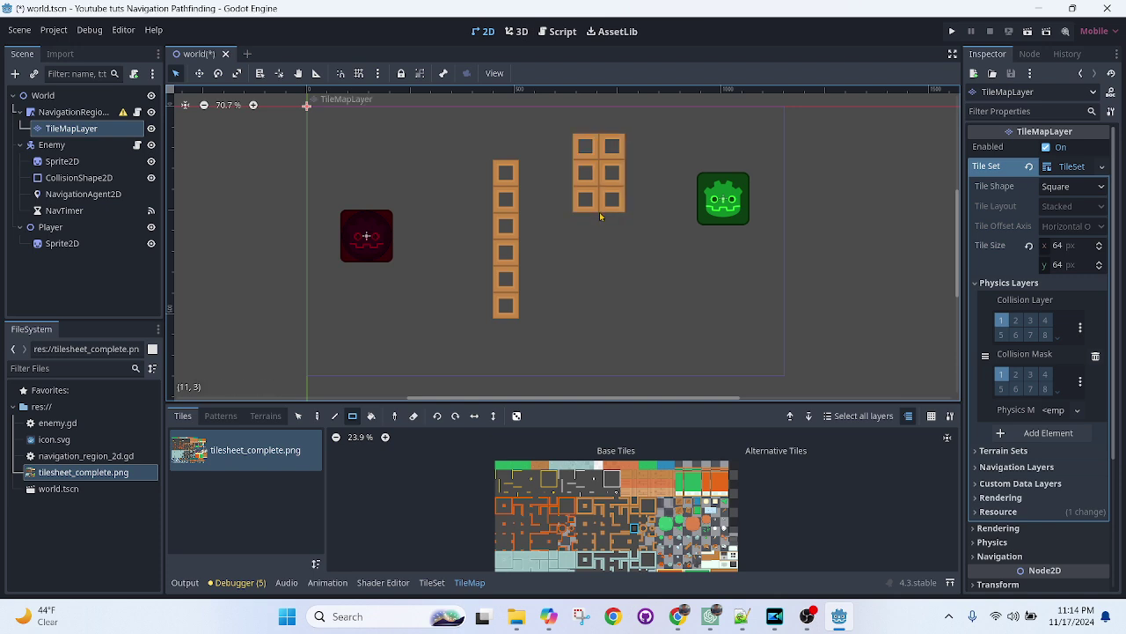
left_click_drag(611, 272, 645, 332)
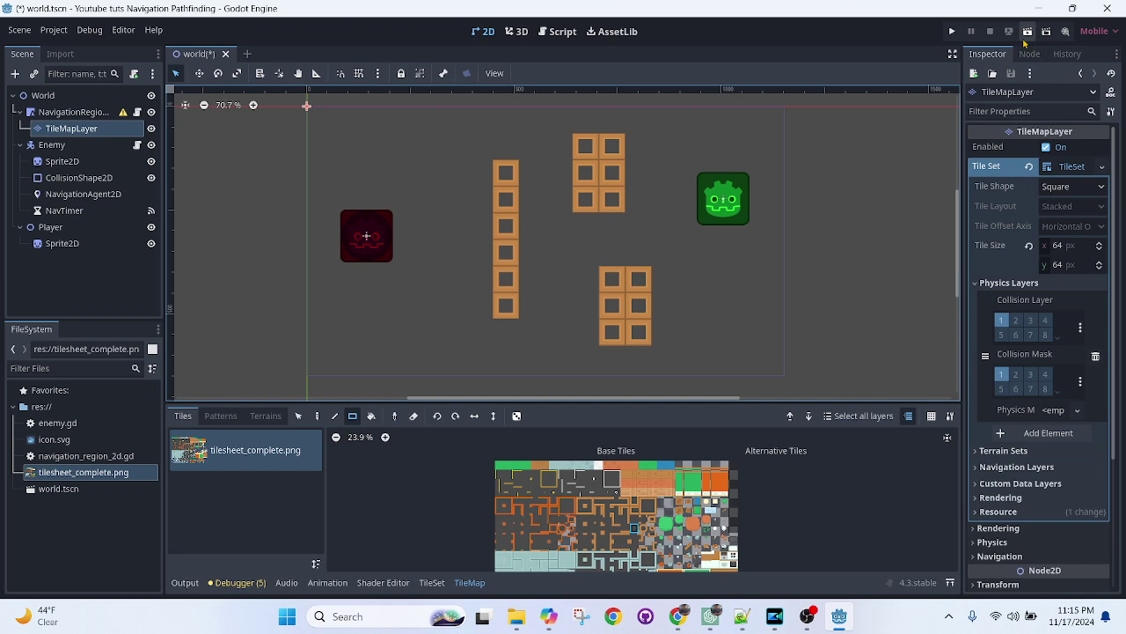
Save the scene, run it to check the Enemy's path around the new blocks, and close the game window.
key("ctrl+s")
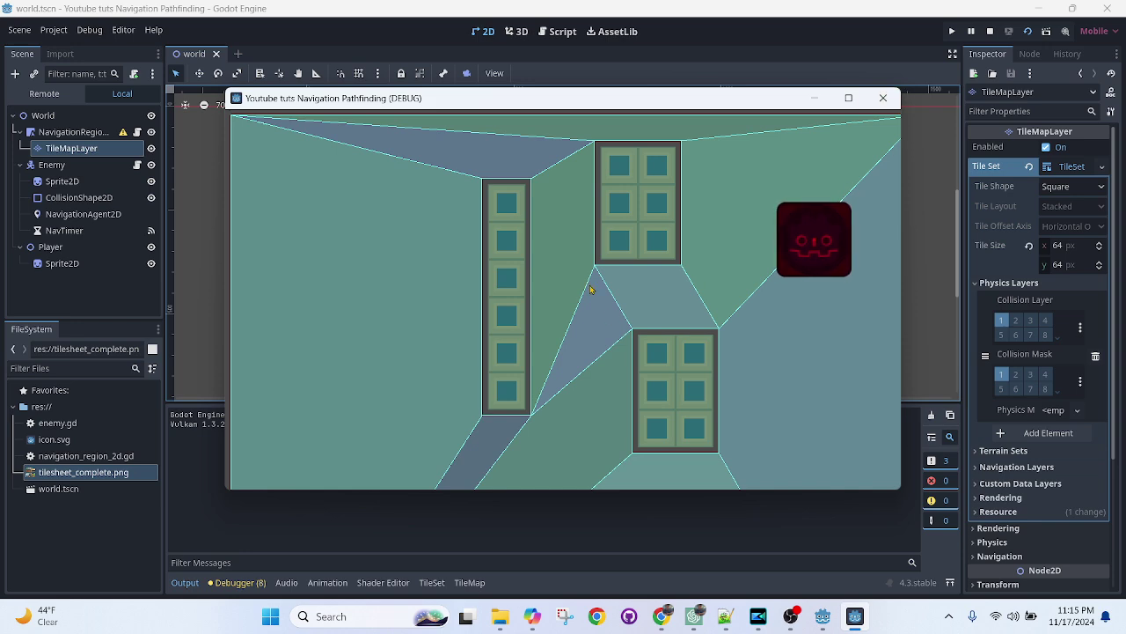
left_click(876, 101)
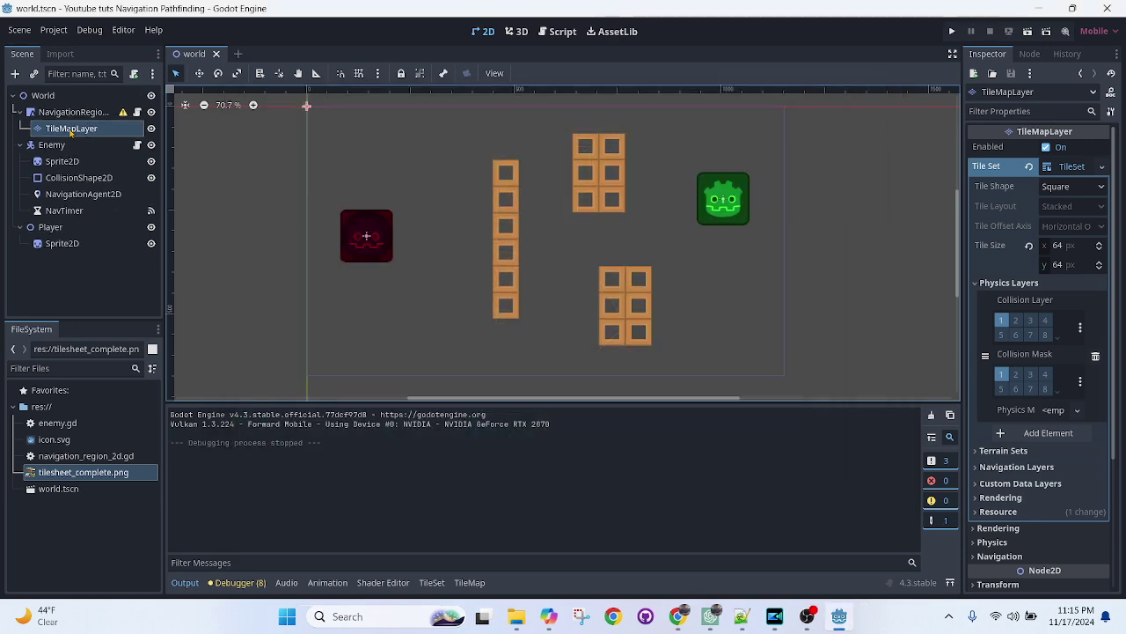
Compare the NavigationAgent2D's avoidance and navigation layers with the NavigationRegion2D's layers, and collapse the agent's Pathfinding, Avoidance and Debug sections.
left_click(85, 193)
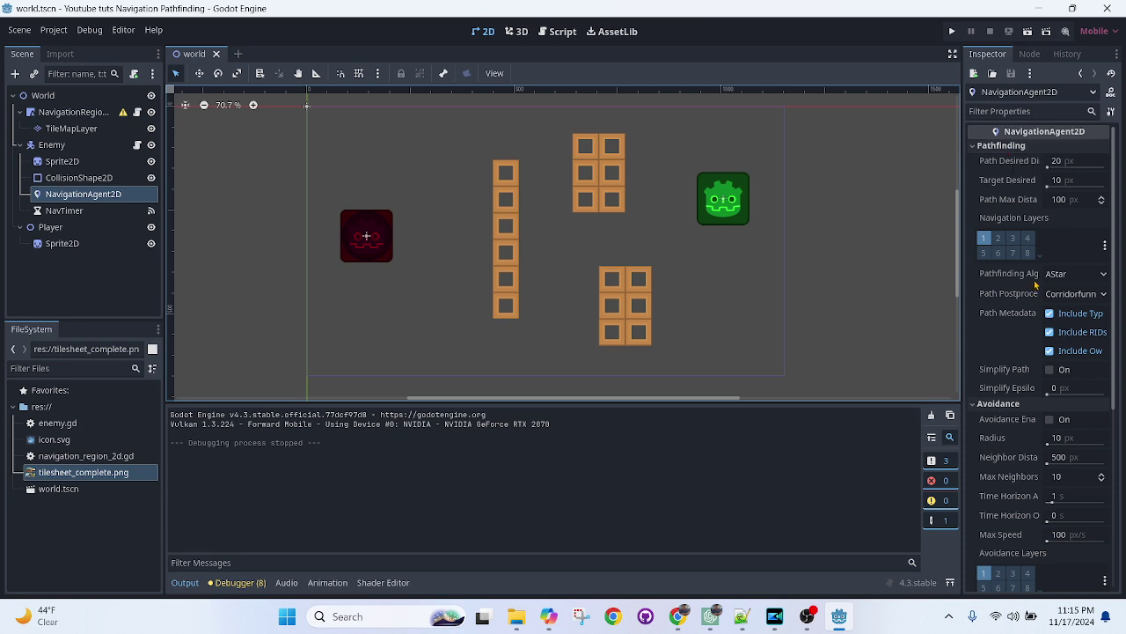
left_click(1042, 148)
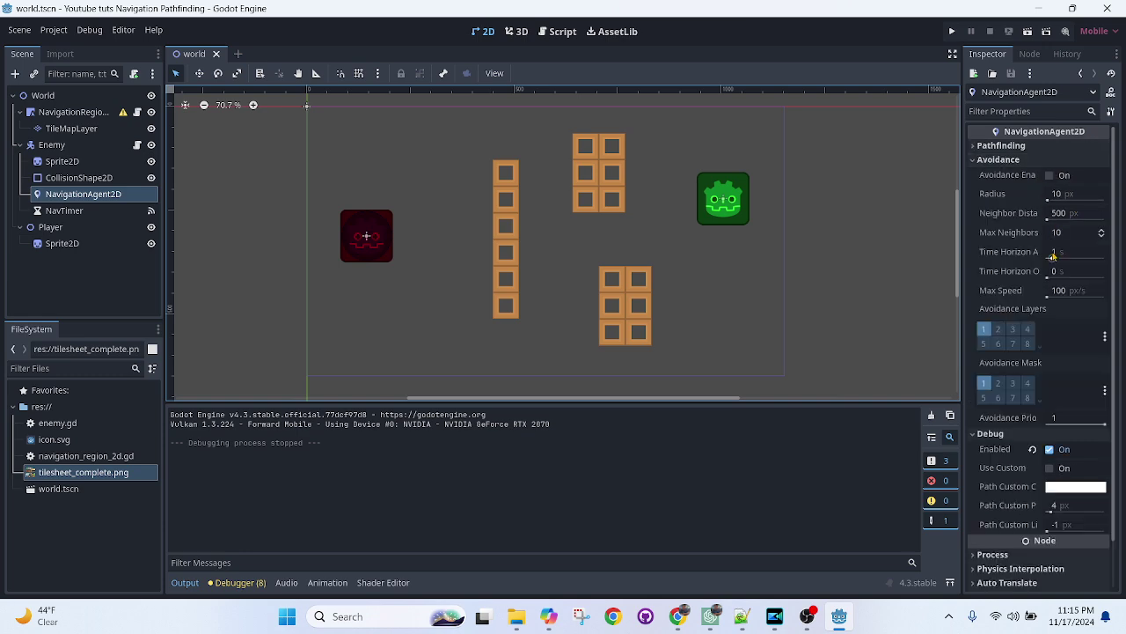
scroll(1053, 264, "down", 2)
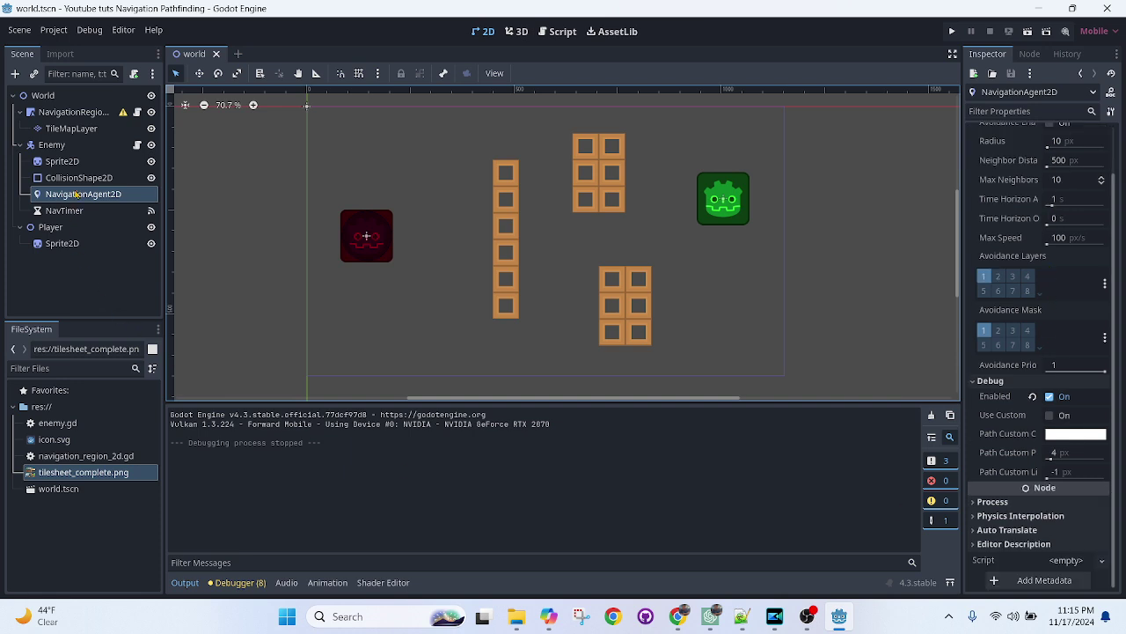
left_click(81, 128)
left_click(91, 113)
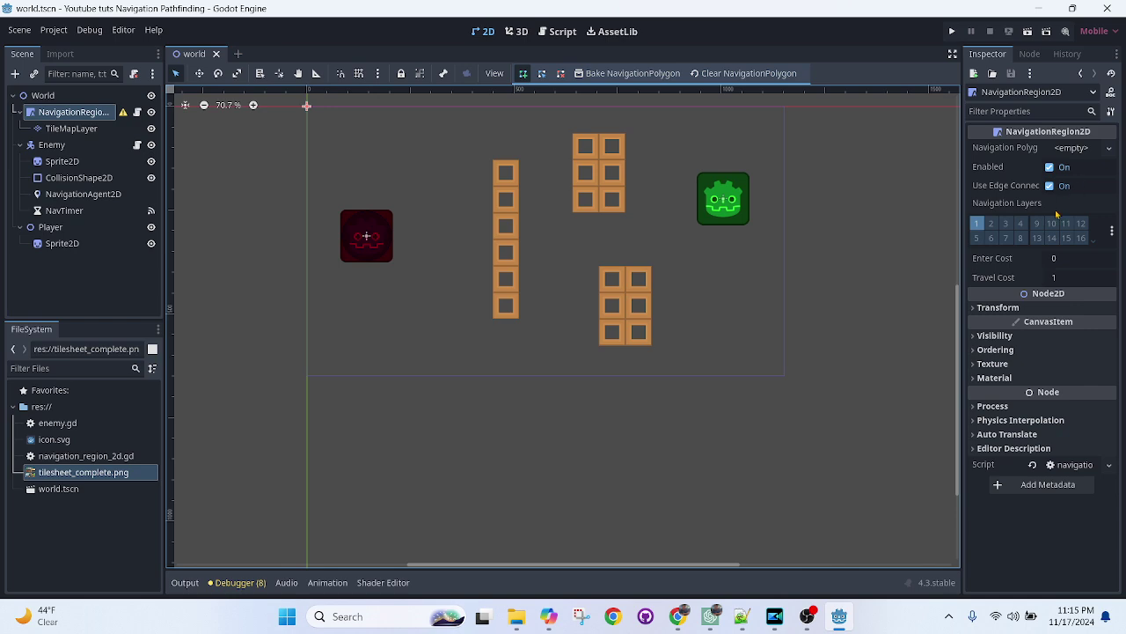
left_click(81, 193)
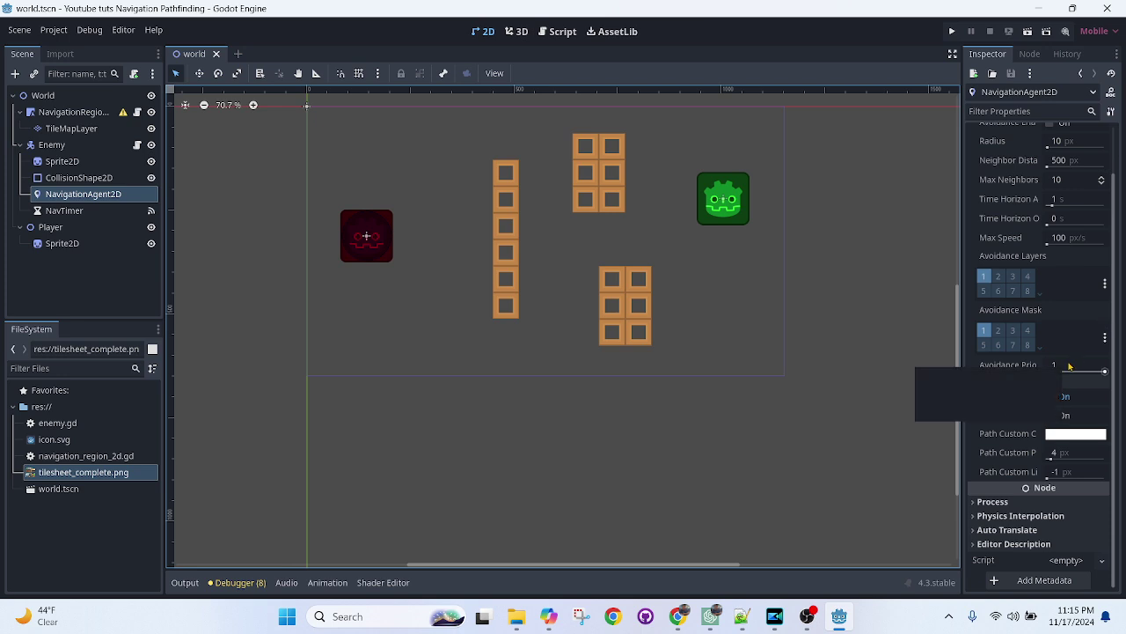
scroll(1073, 361, "up", 2)
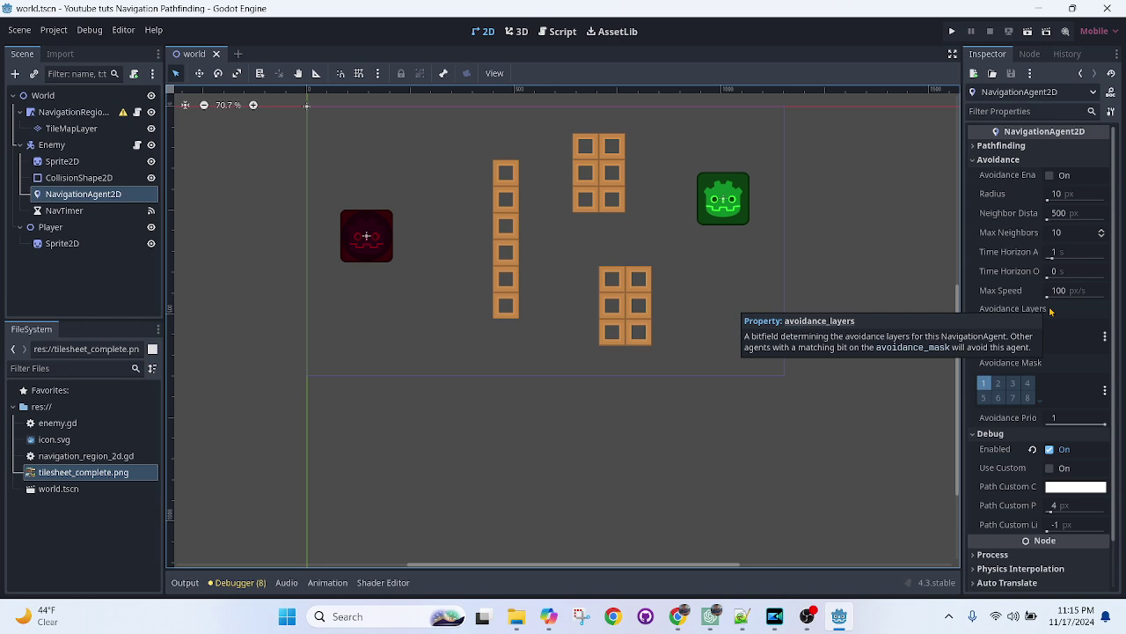
left_click(1004, 160)
left_click(1012, 146)
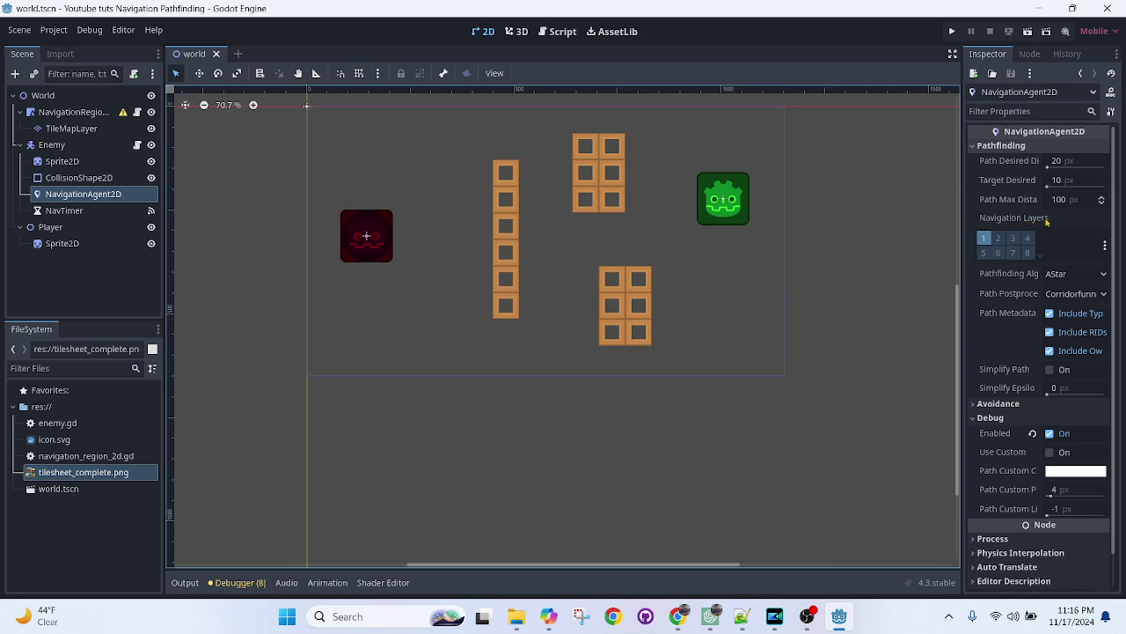
left_click(1012, 146)
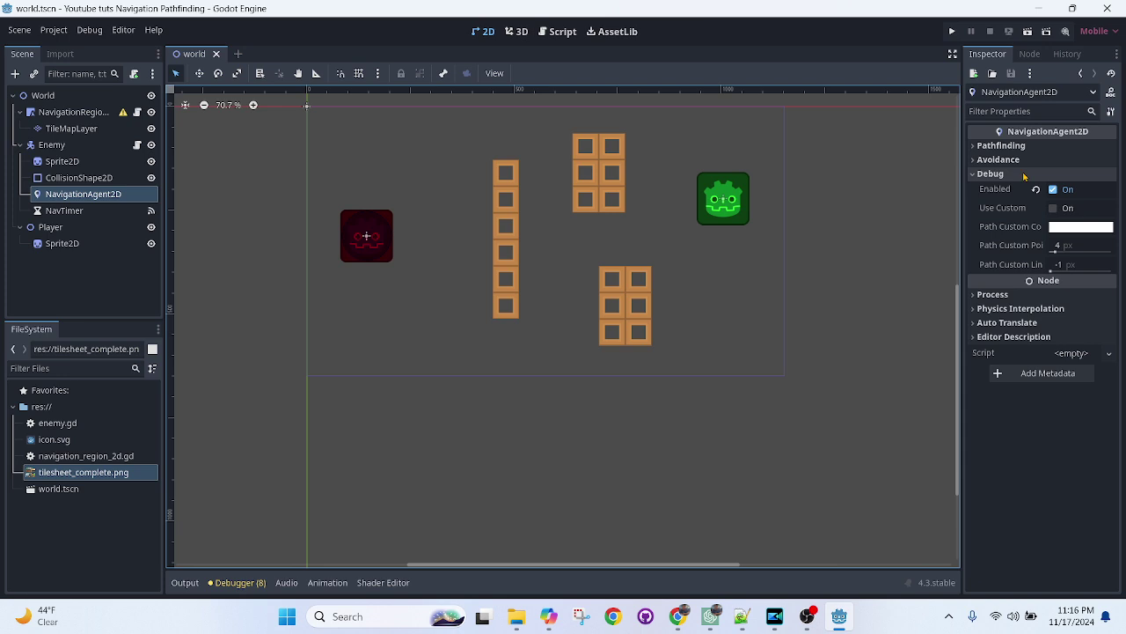
left_click(1024, 174)
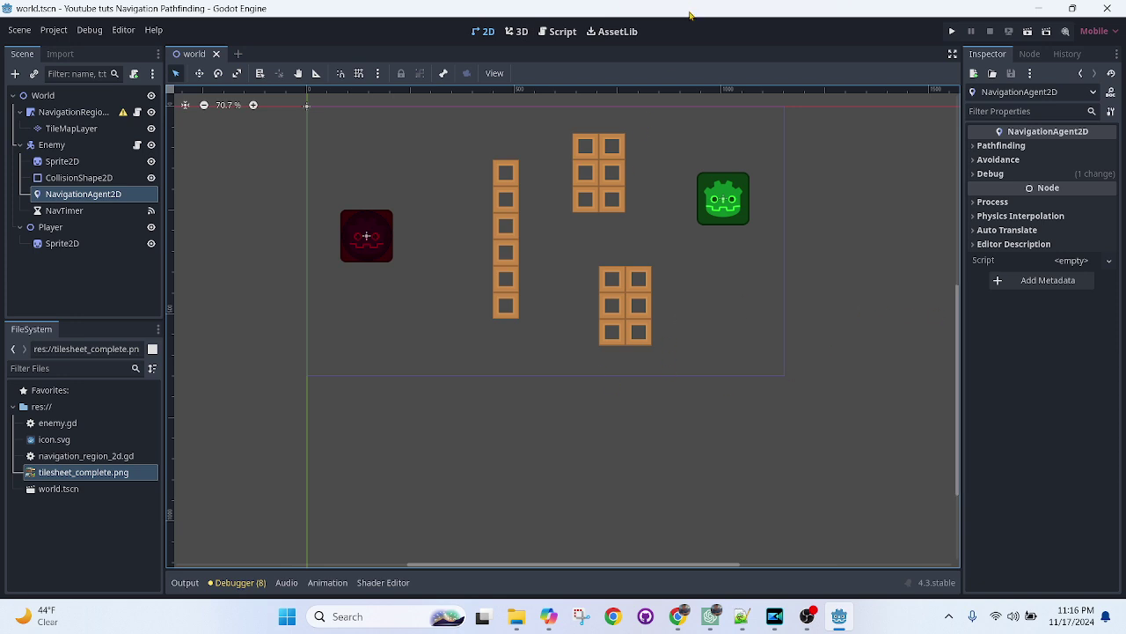
left_click_drag(690, 13, 528, 4)
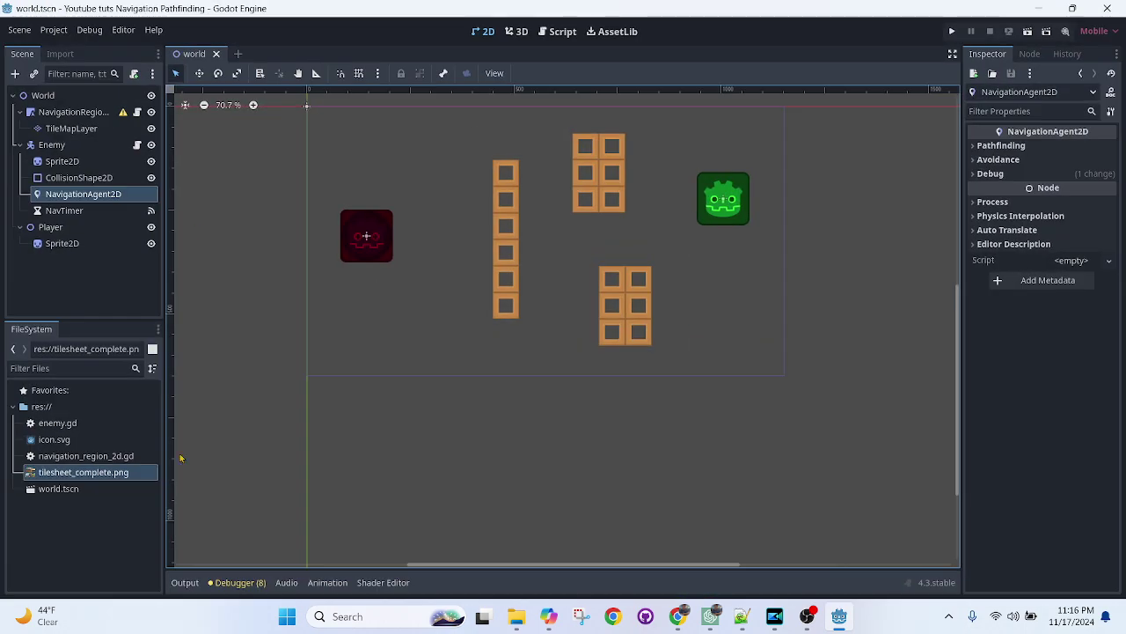